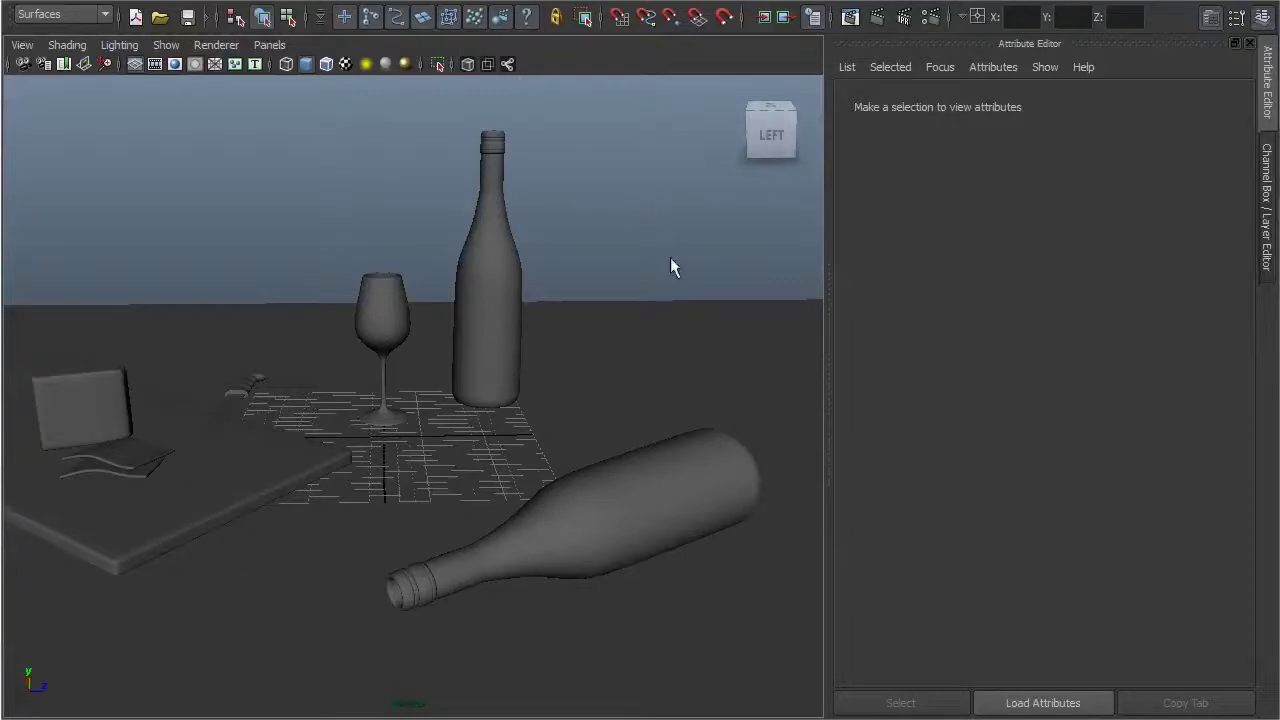
Step: Swap the Attribute Editor for the Channel Box/Layer Editor and call up the hotbox
{"action": "key", "text": "ctrl+a"}
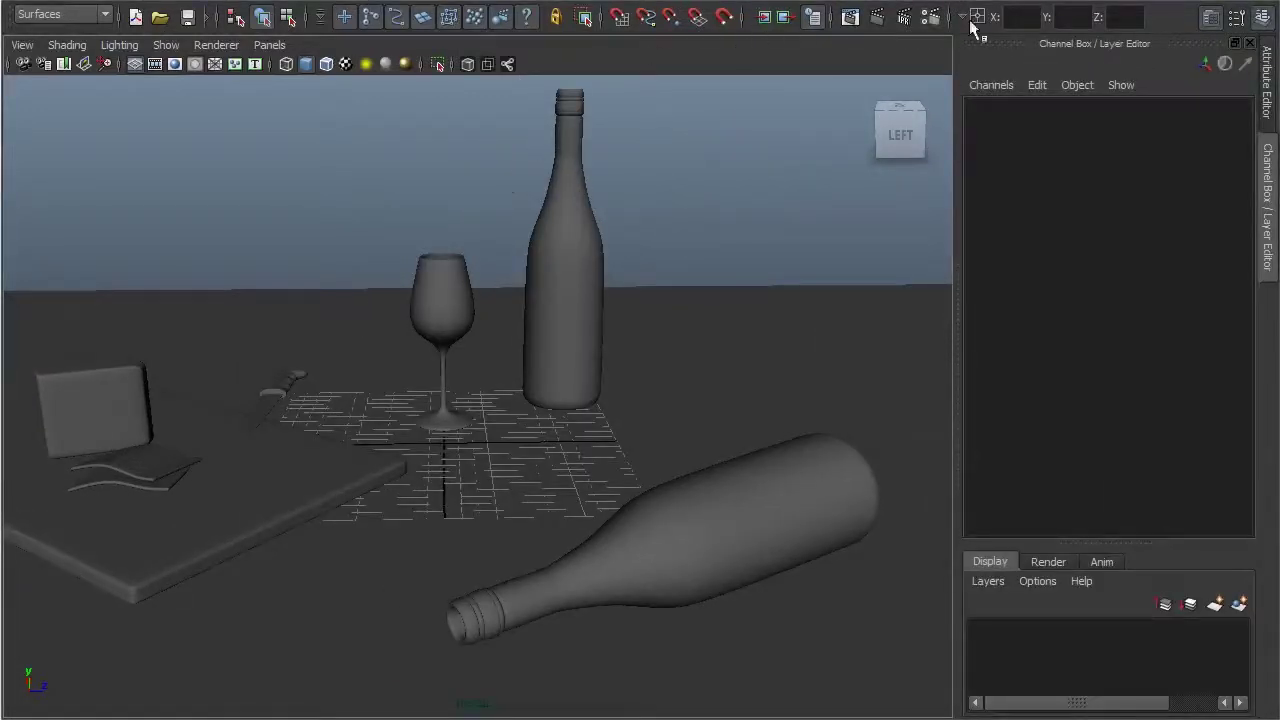
{"action": "key", "text": "space"}
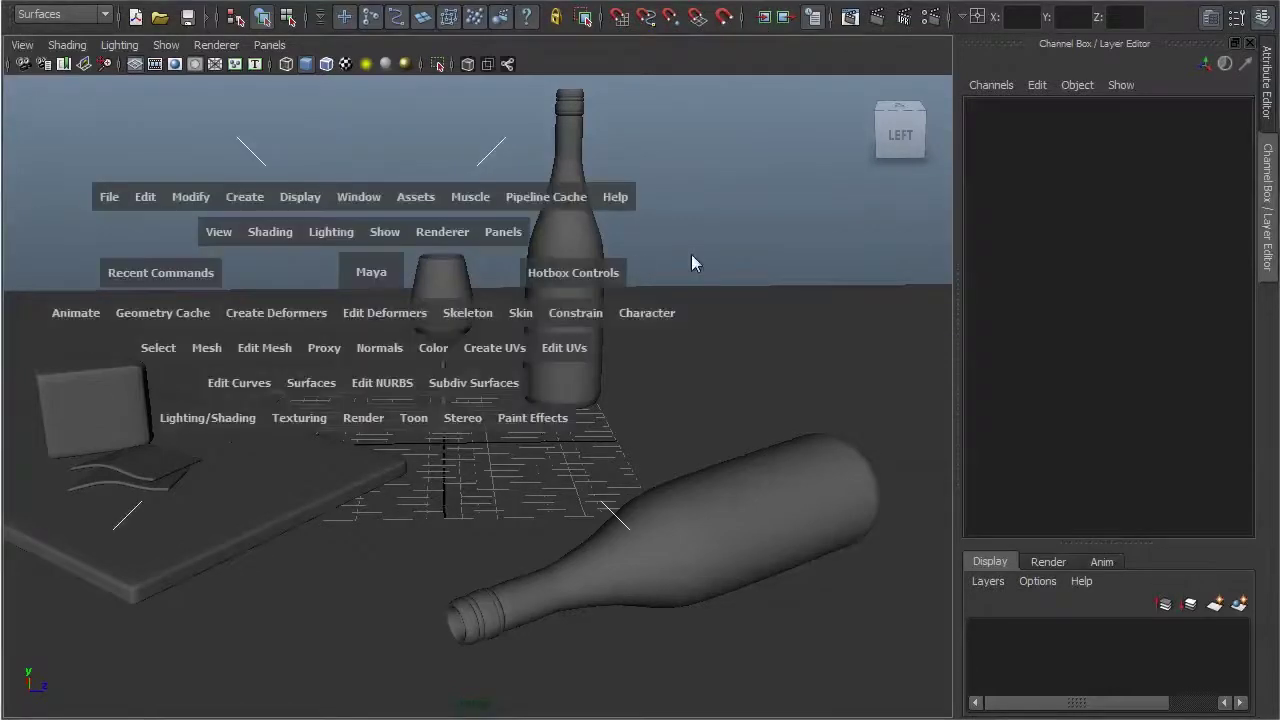
{"action": "left_click", "coordinate": [706, 256]}
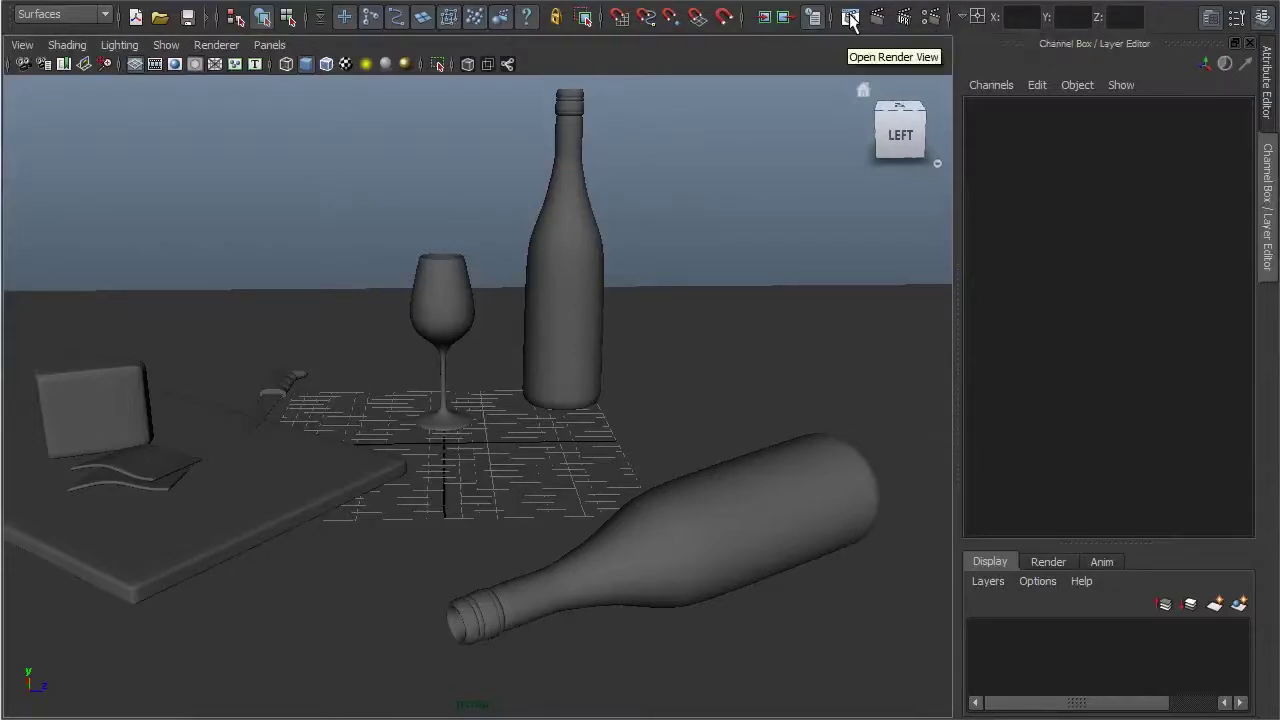
{"action": "left_click", "coordinate": [853, 22]}
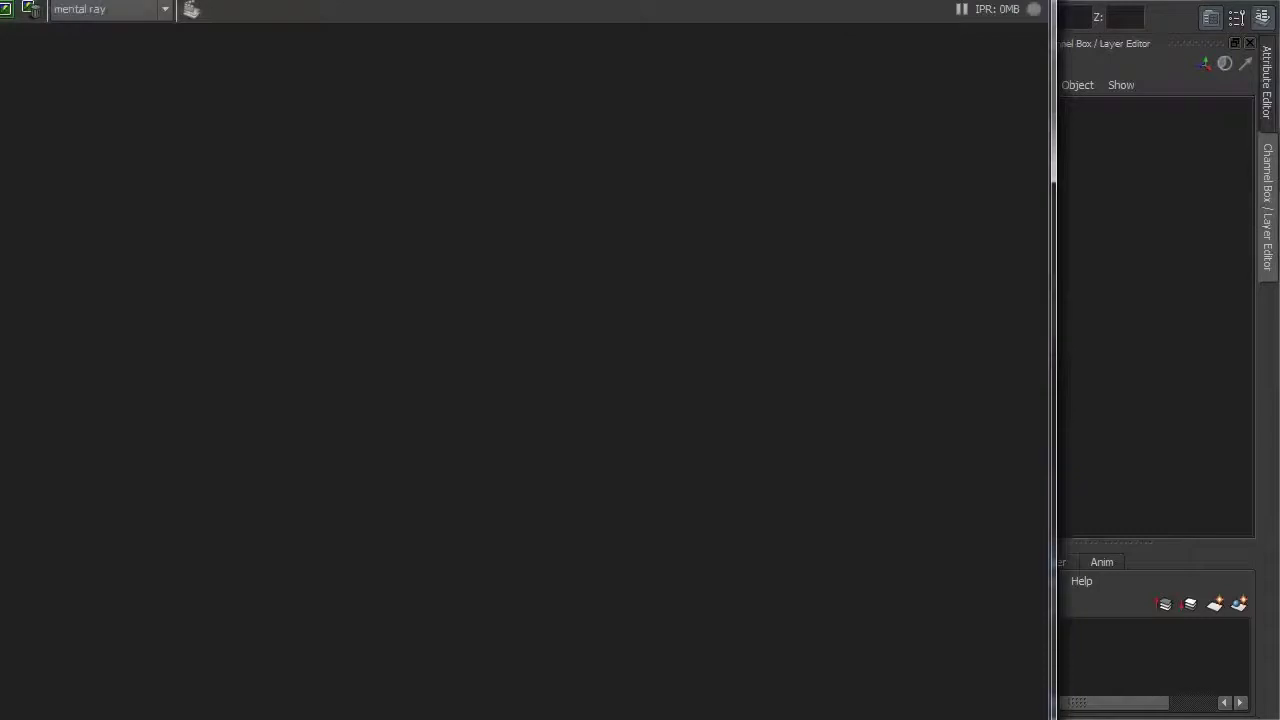
{"action": "left_click", "coordinate": [1188, 30]}
{"action": "mouse_move", "coordinate": [1073, 58]}
{"action": "left_mouse_down"}
{"action": "mouse_move", "coordinate": [735, 232]}
{"action": "mouse_move", "coordinate": [757, 256]}
{"action": "left_mouse_up"}
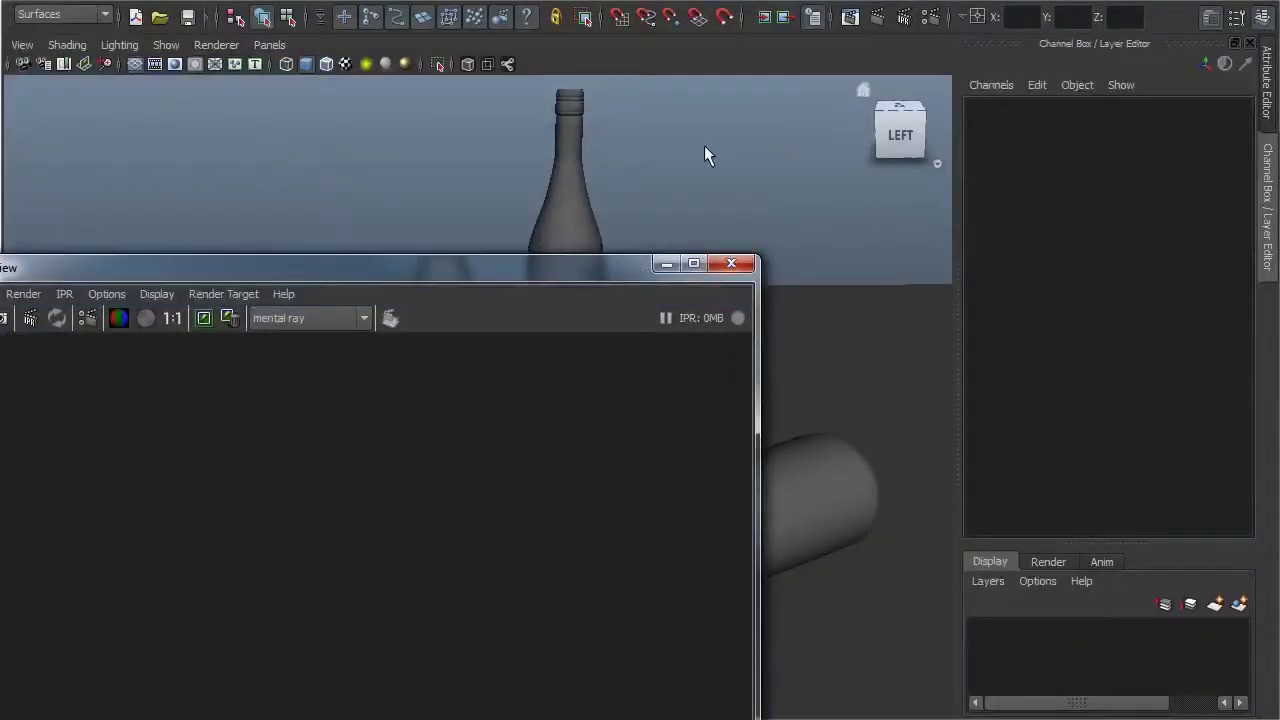
{"action": "left_click_drag", "start_coordinate": [455, 267], "coordinate": [698, 56]}
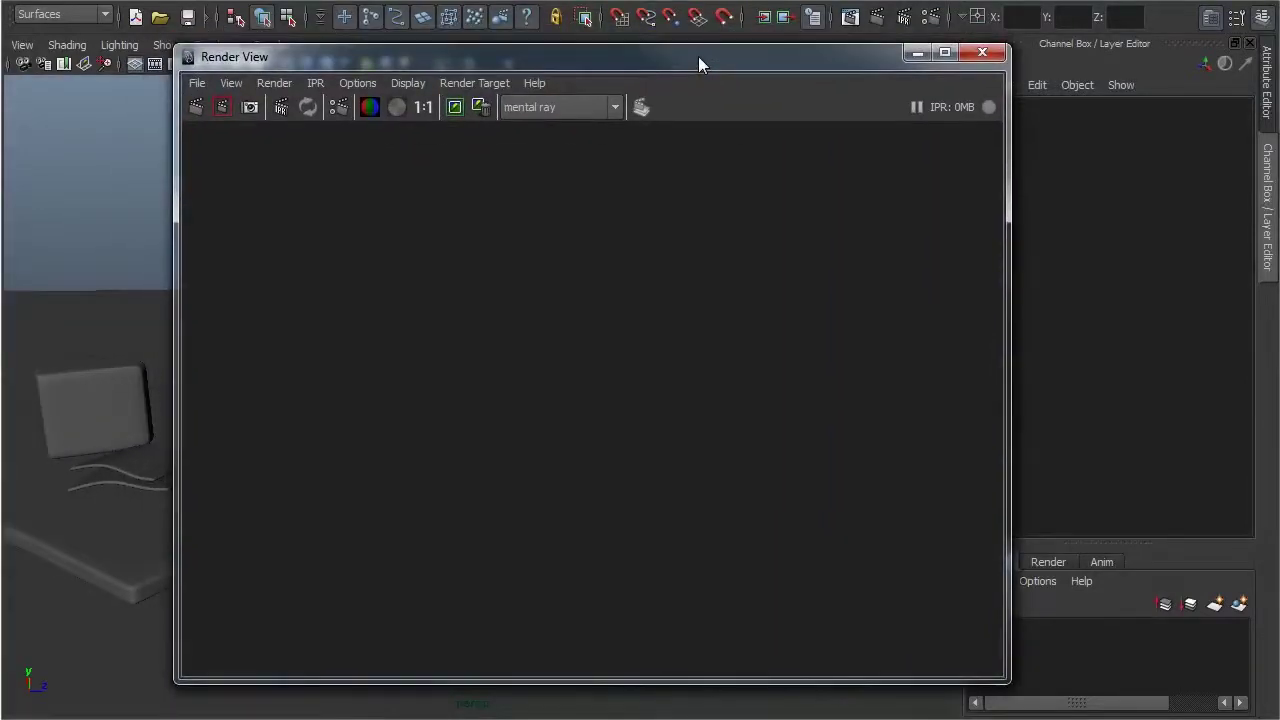
{"action": "left_click", "coordinate": [982, 52]}
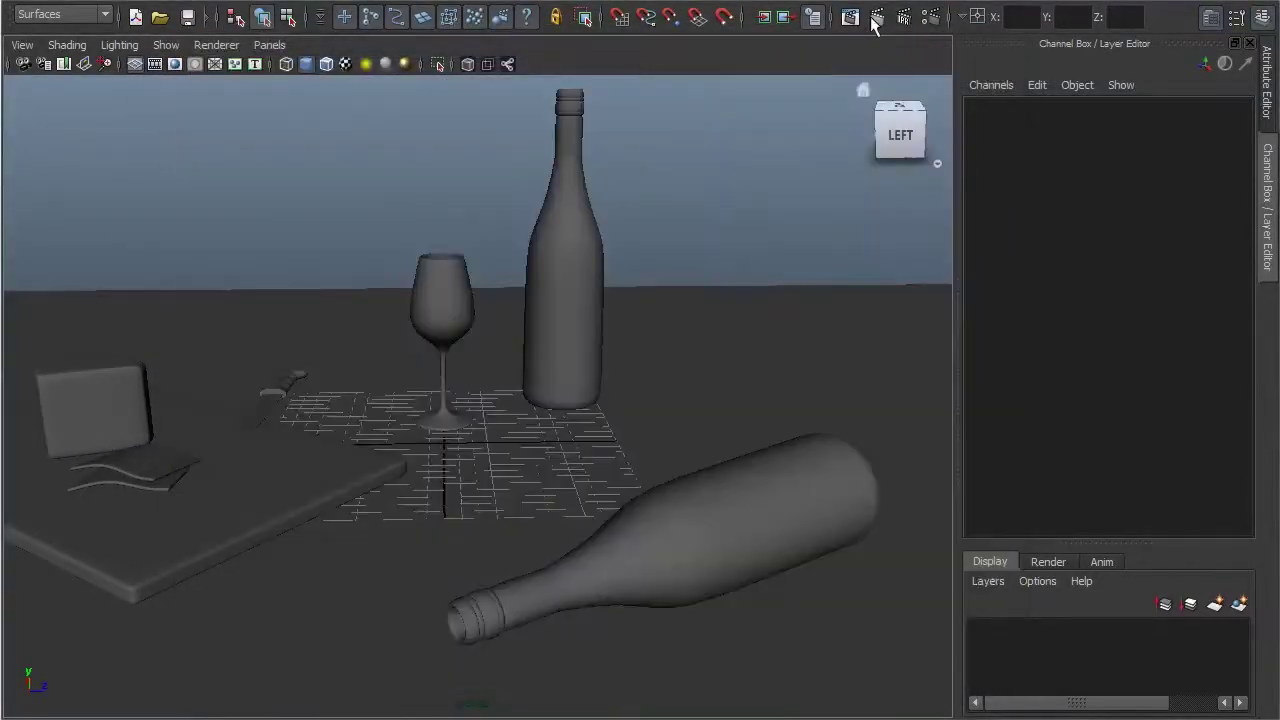
{"action": "left_click", "coordinate": [876, 20]}
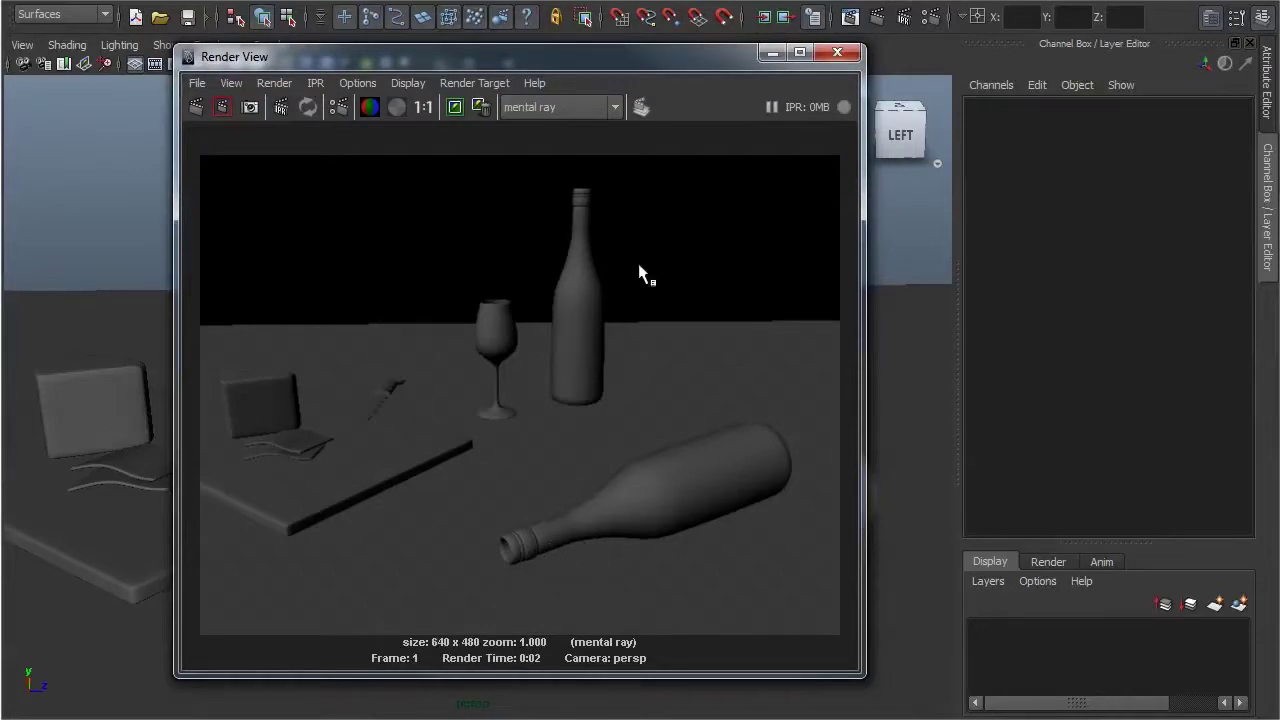
{"action": "left_click", "coordinate": [838, 52]}
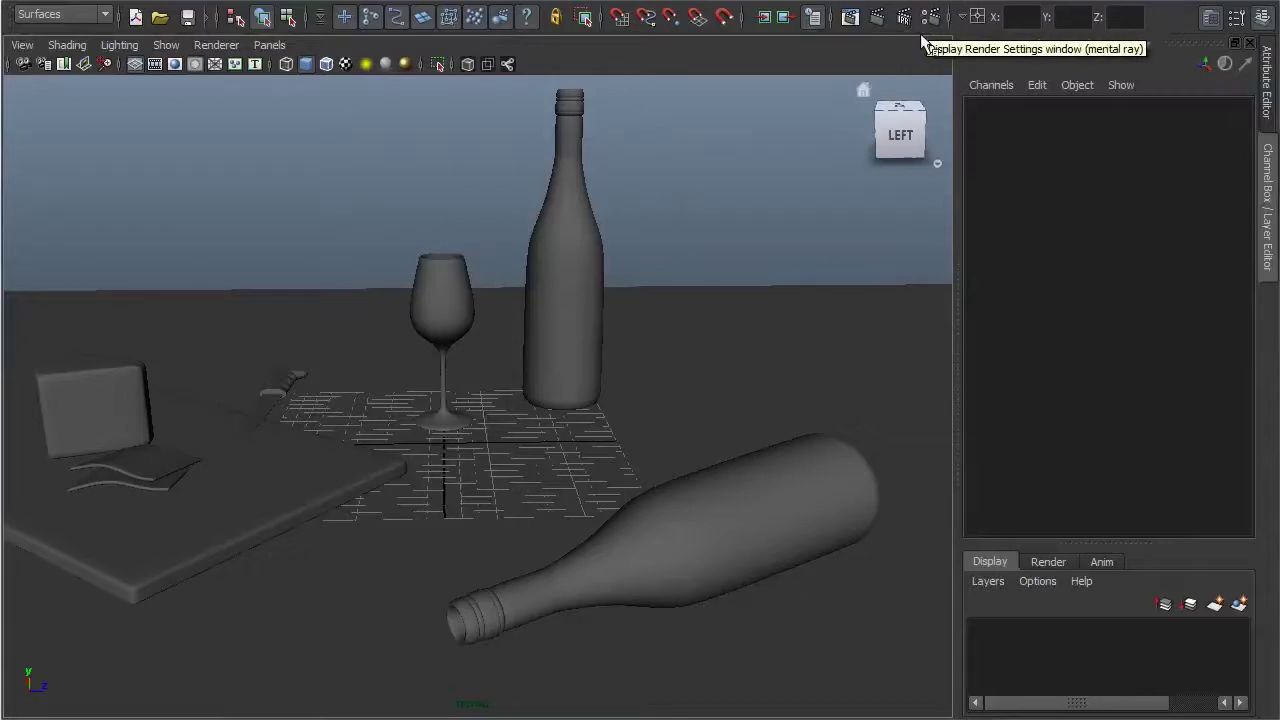
{"action": "left_click", "coordinate": [929, 19]}
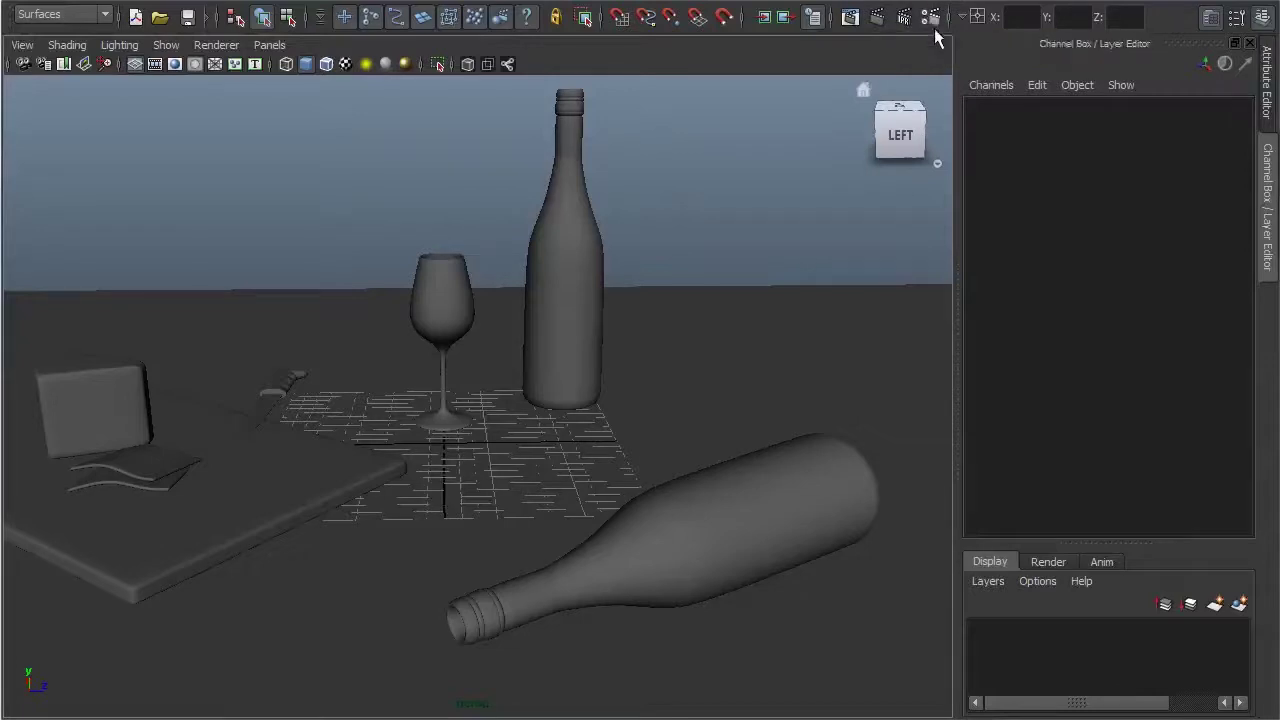
{"action": "mouse_move", "coordinate": [778, 74]}
{"action": "left_mouse_down"}
{"action": "mouse_move", "coordinate": [753, 146]}
{"action": "mouse_move", "coordinate": [760, 168]}
{"action": "left_mouse_up"}
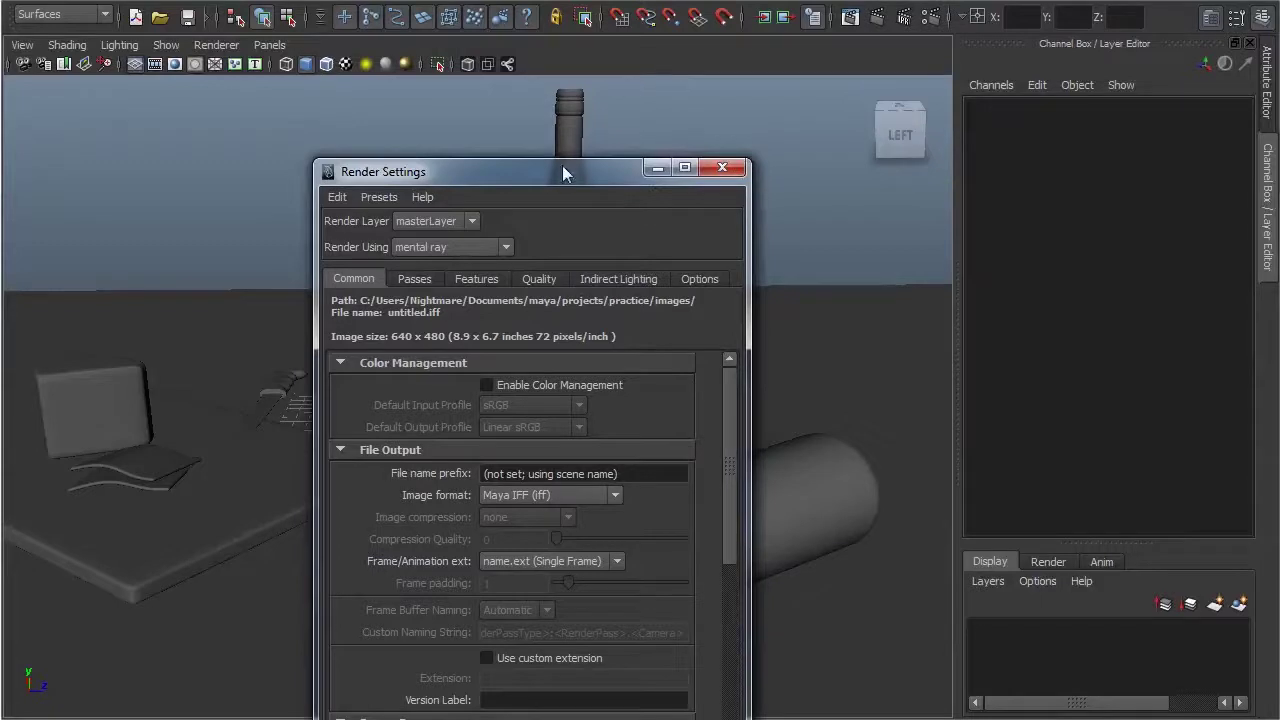
{"action": "left_click_drag", "start_coordinate": [563, 167], "coordinate": [670, 25]}
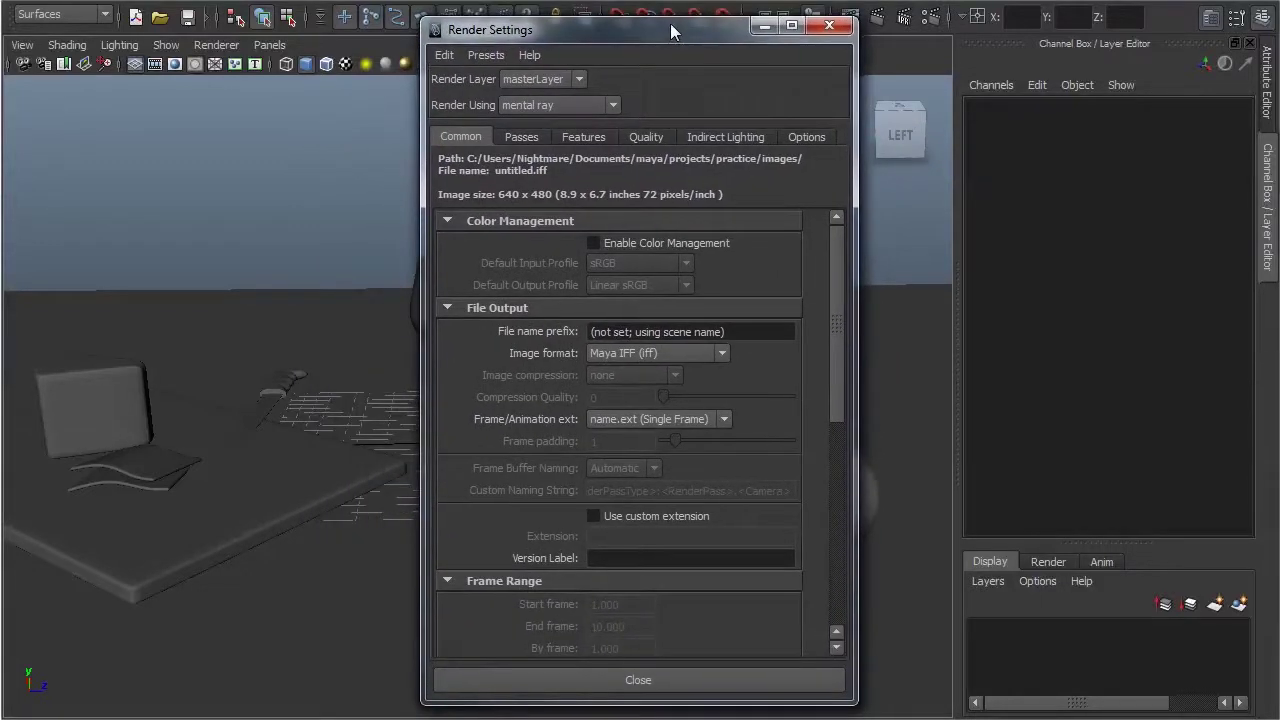
{"action": "left_click_drag", "start_coordinate": [670, 25], "coordinate": [669, 24]}
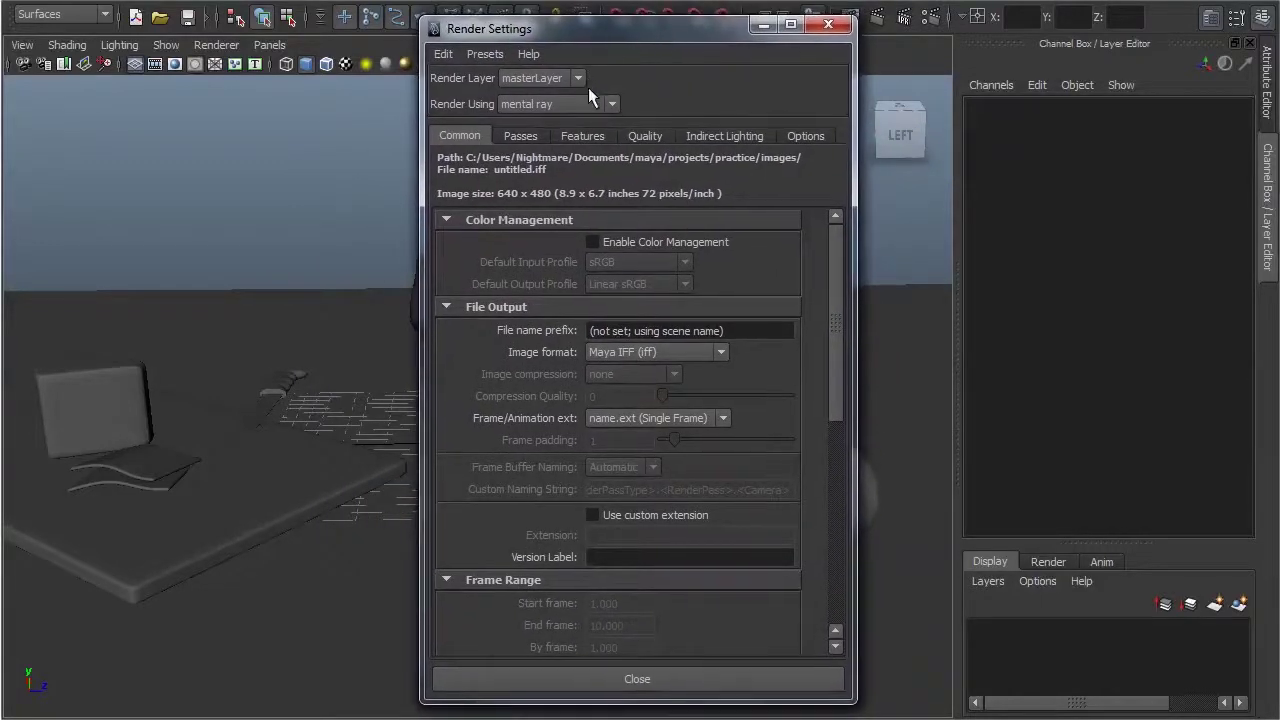
{"action": "left_click", "coordinate": [559, 106]}
{"action": "left_click", "coordinate": [545, 160]}
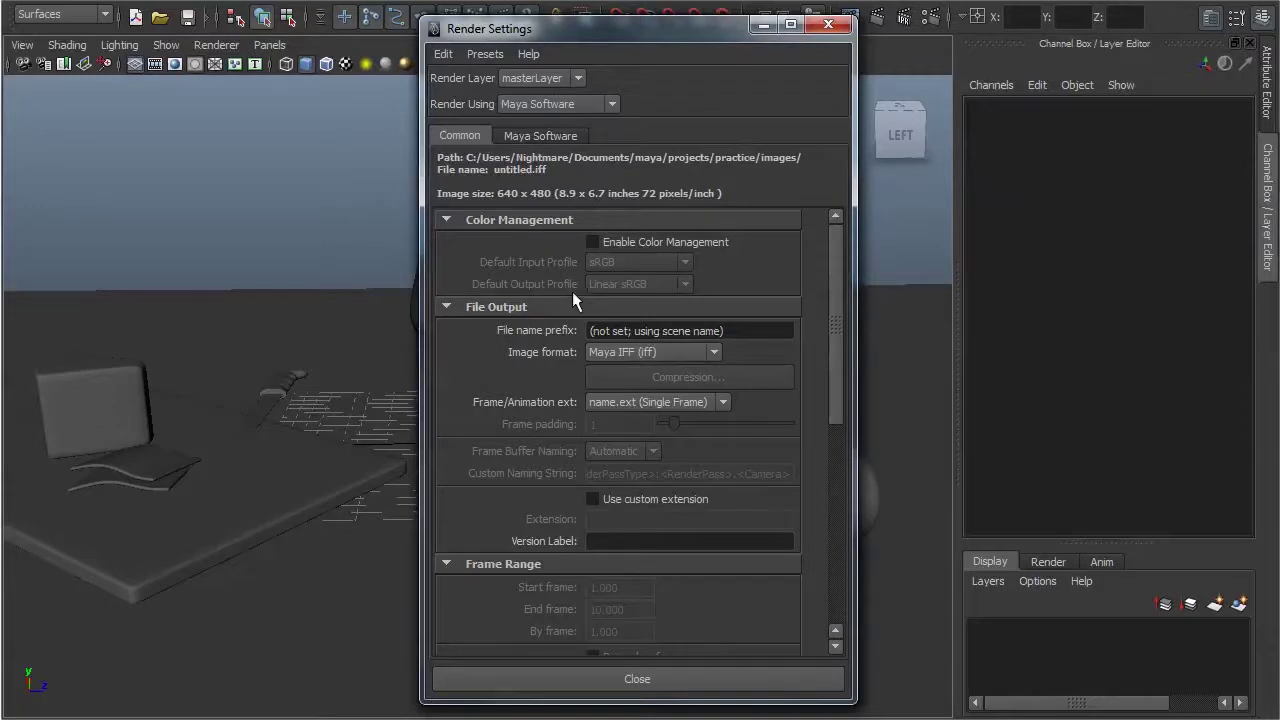
{"action": "left_click", "coordinate": [595, 107]}
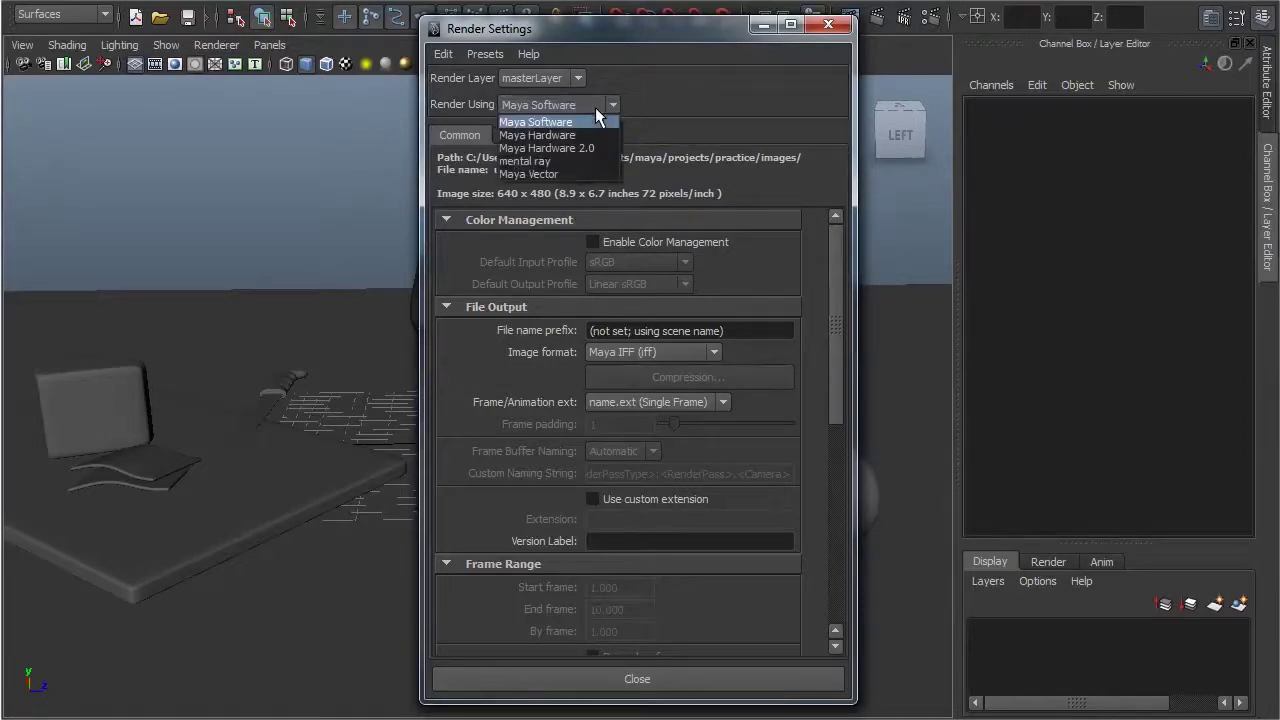
{"action": "left_click", "coordinate": [547, 161]}
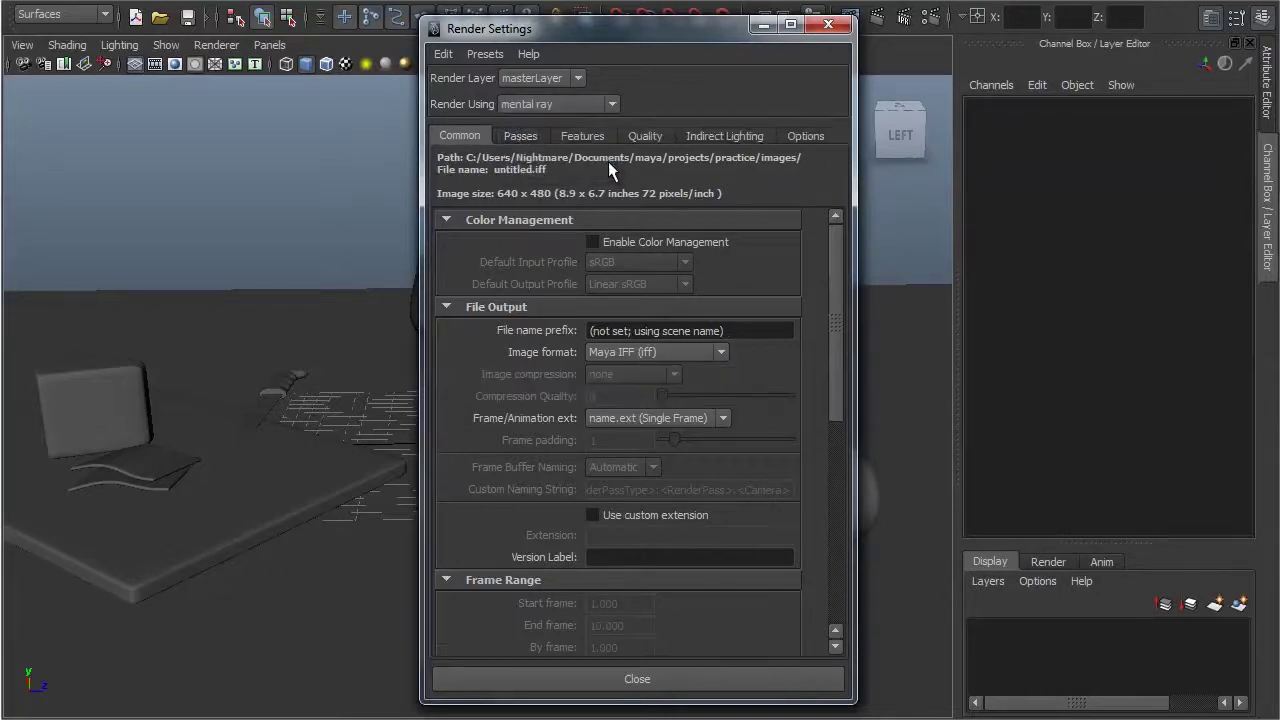
{"action": "left_click", "coordinate": [580, 104]}
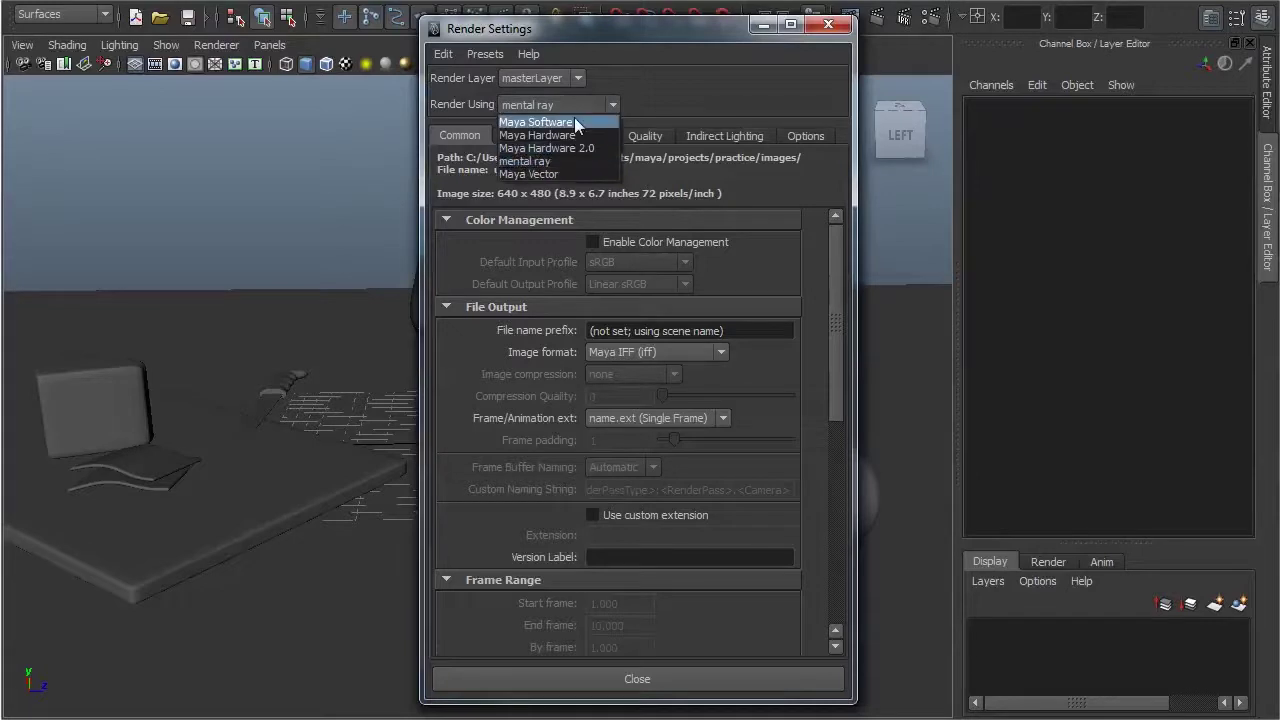
{"action": "left_click", "coordinate": [711, 74]}
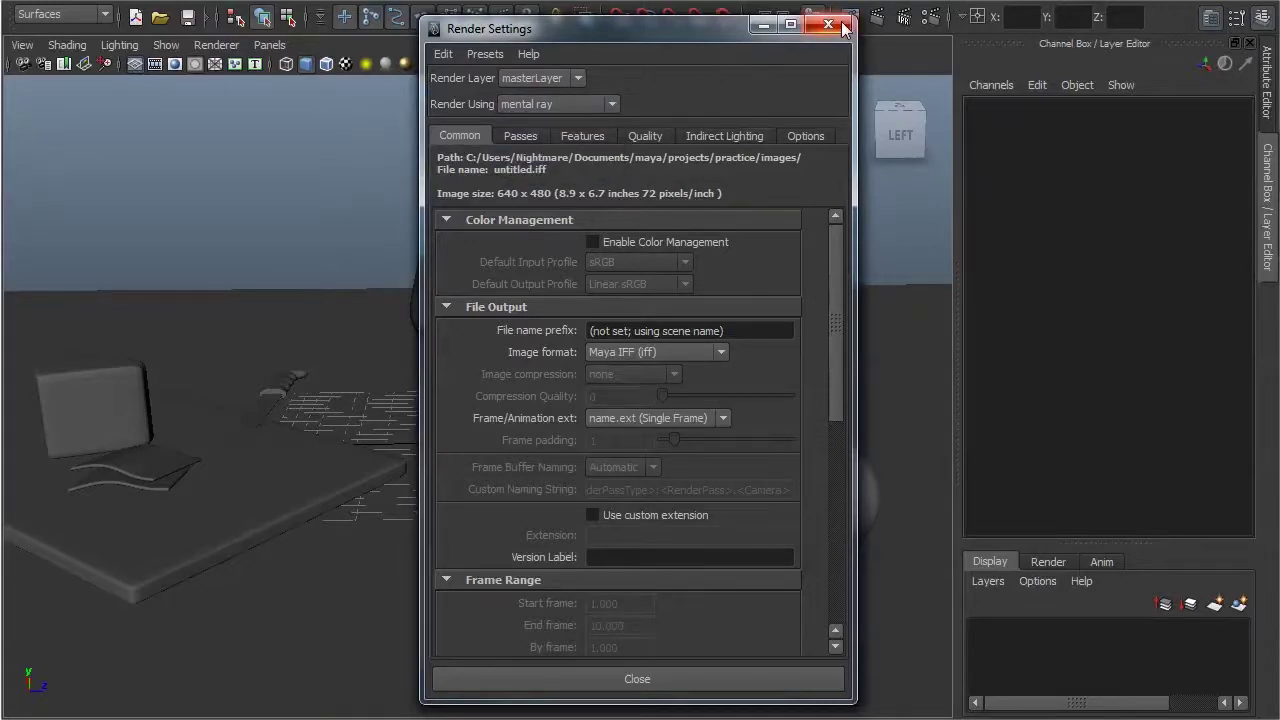
{"action": "left_click", "coordinate": [829, 24]}
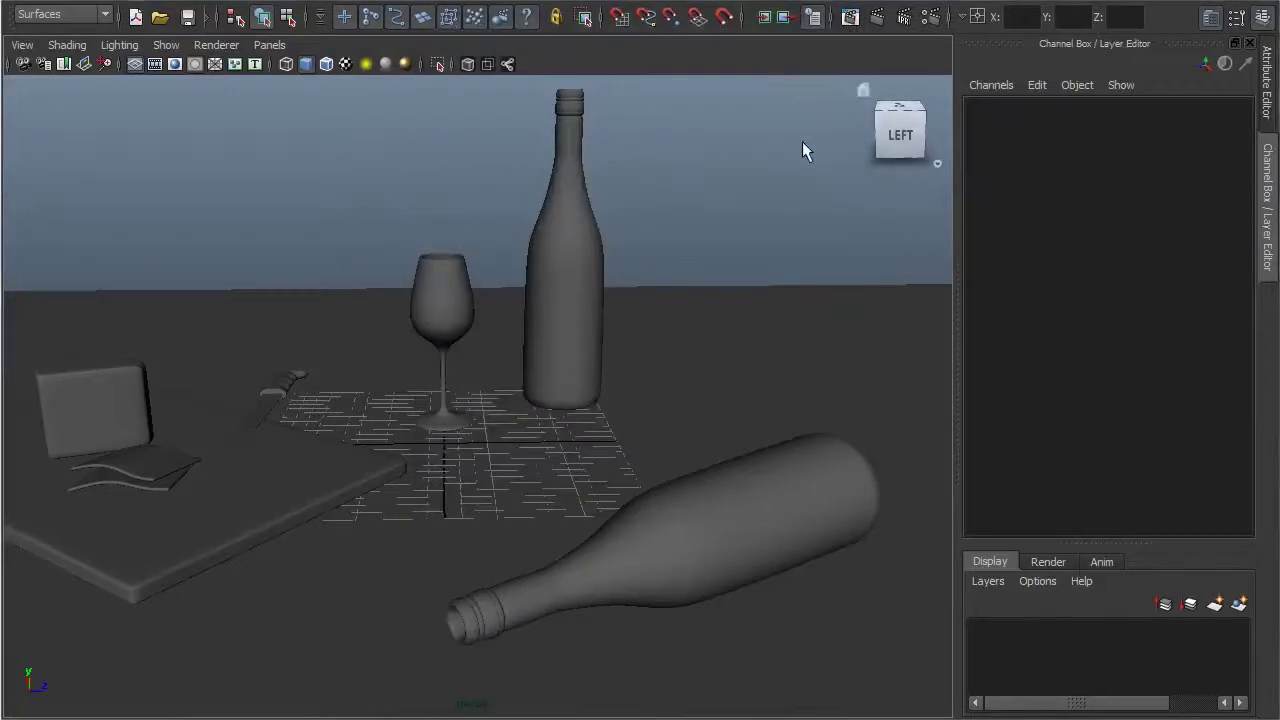
Step: Set Mayatomr.mll to Loaded and Auto load in the Plug-in Manager, then open Render Settings
{"action": "key", "text": "space"}
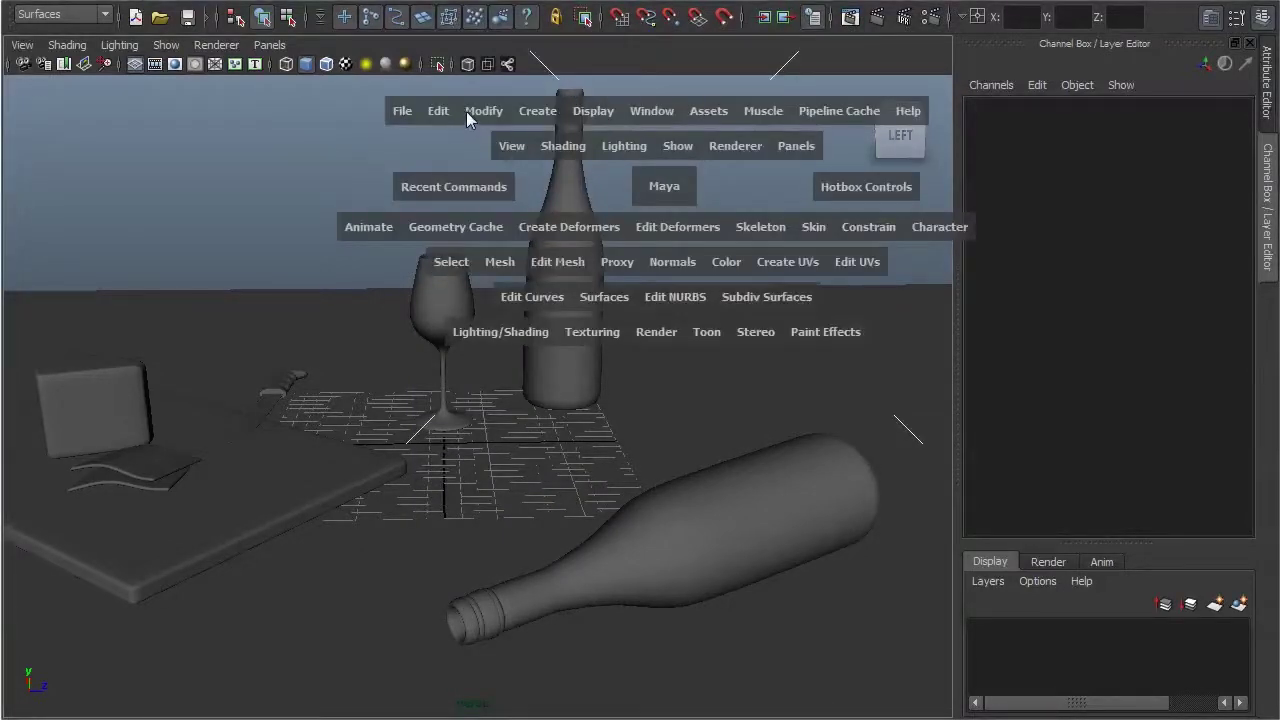
{"action": "left_click", "coordinate": [655, 110]}
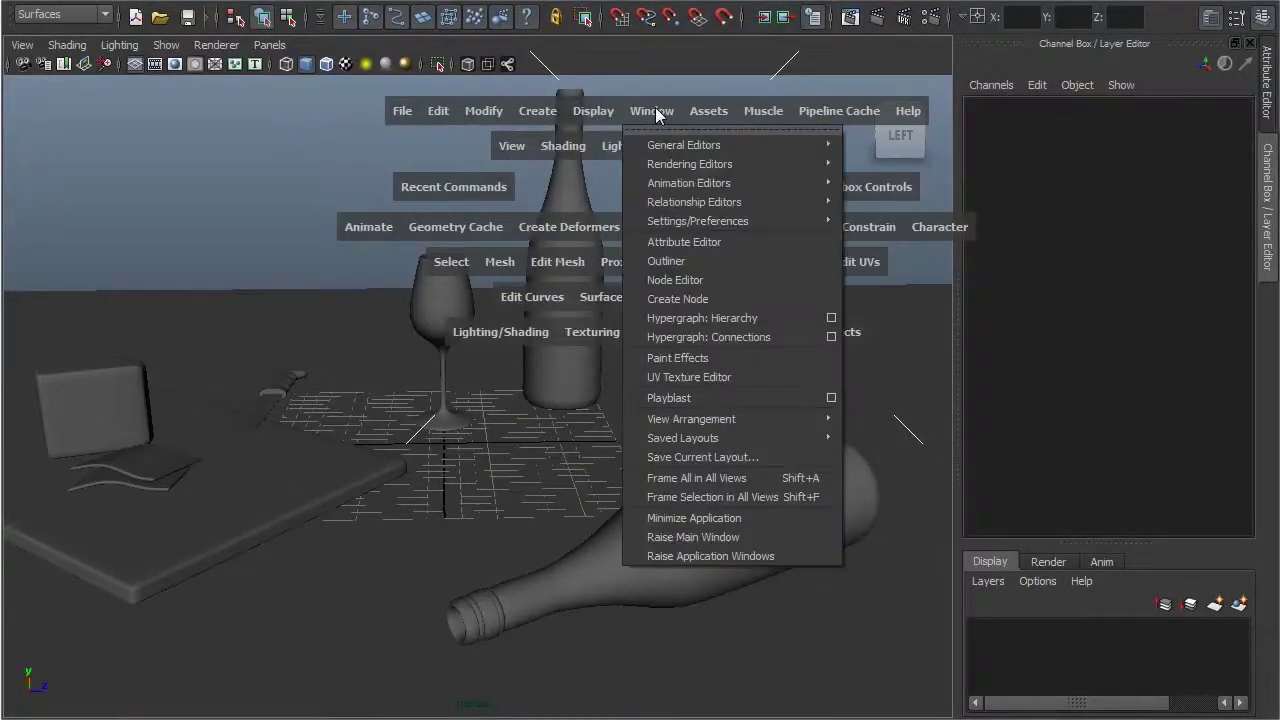
{"action": "mouse_move", "coordinate": [697, 221]}
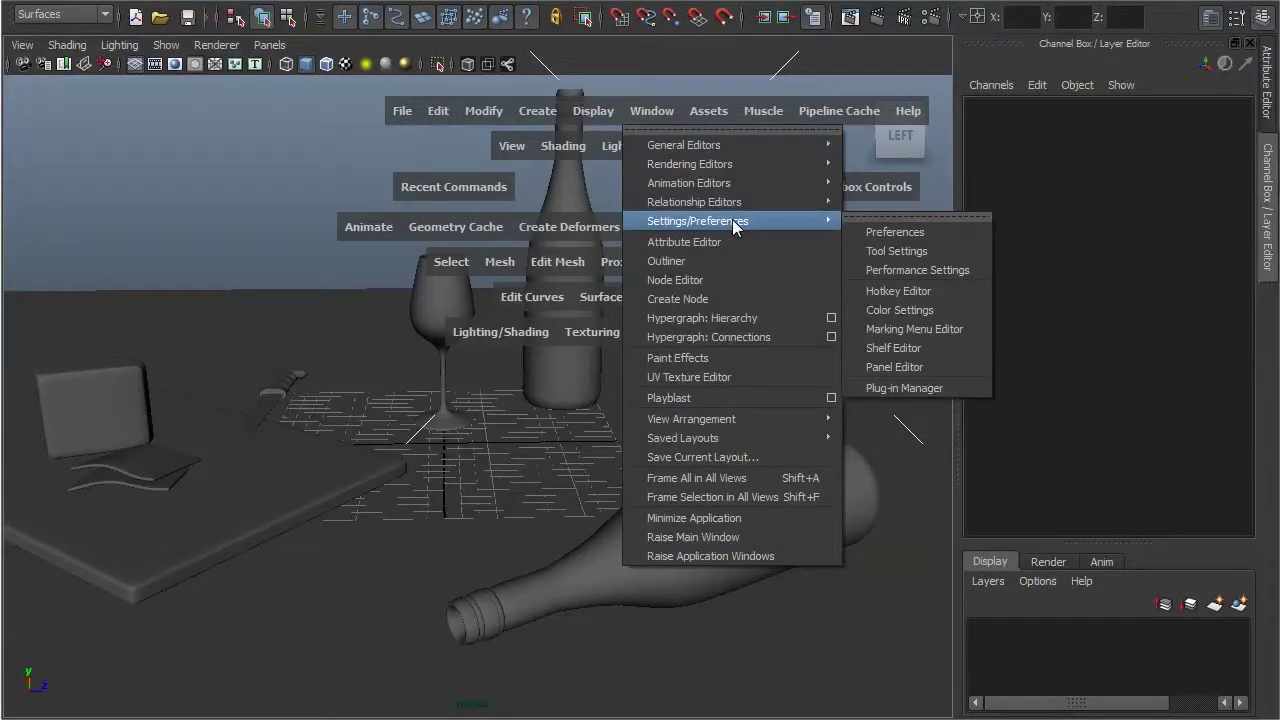
{"action": "left_click", "coordinate": [959, 390]}
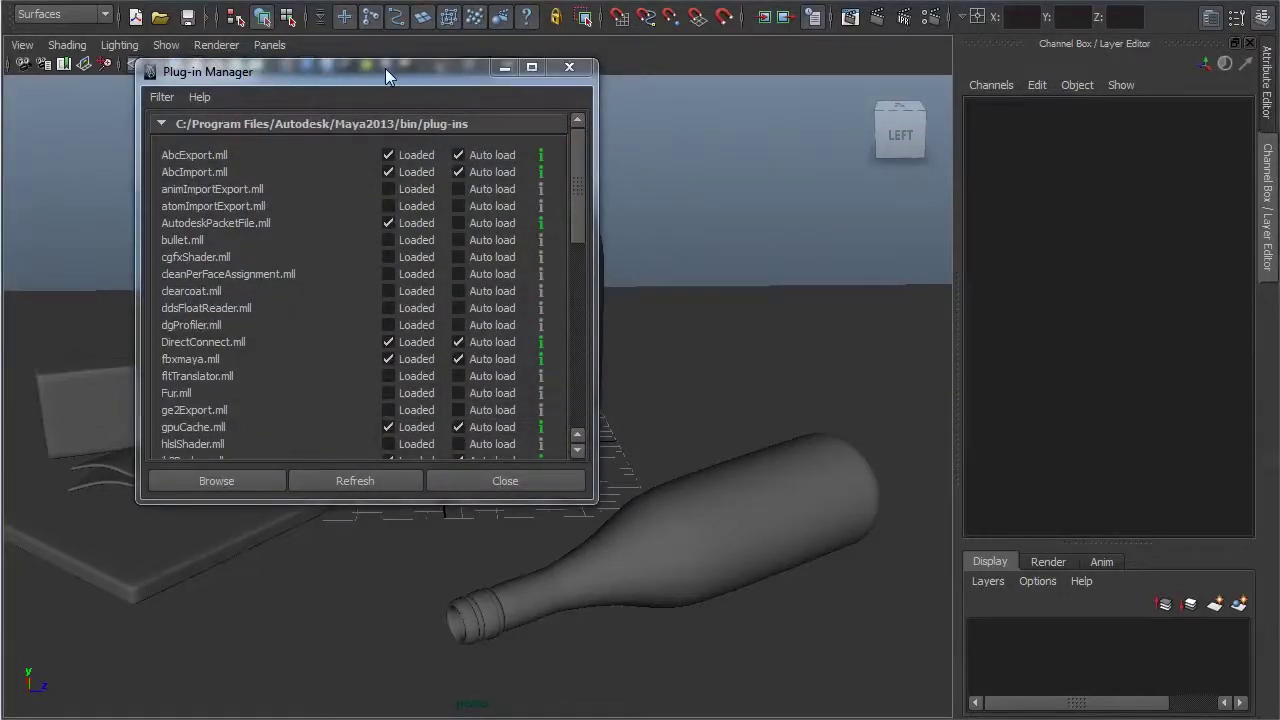
{"action": "left_click_drag", "start_coordinate": [368, 74], "coordinate": [595, 122]}
{"action": "left_click_drag", "start_coordinate": [808, 190], "coordinate": [808, 430]}
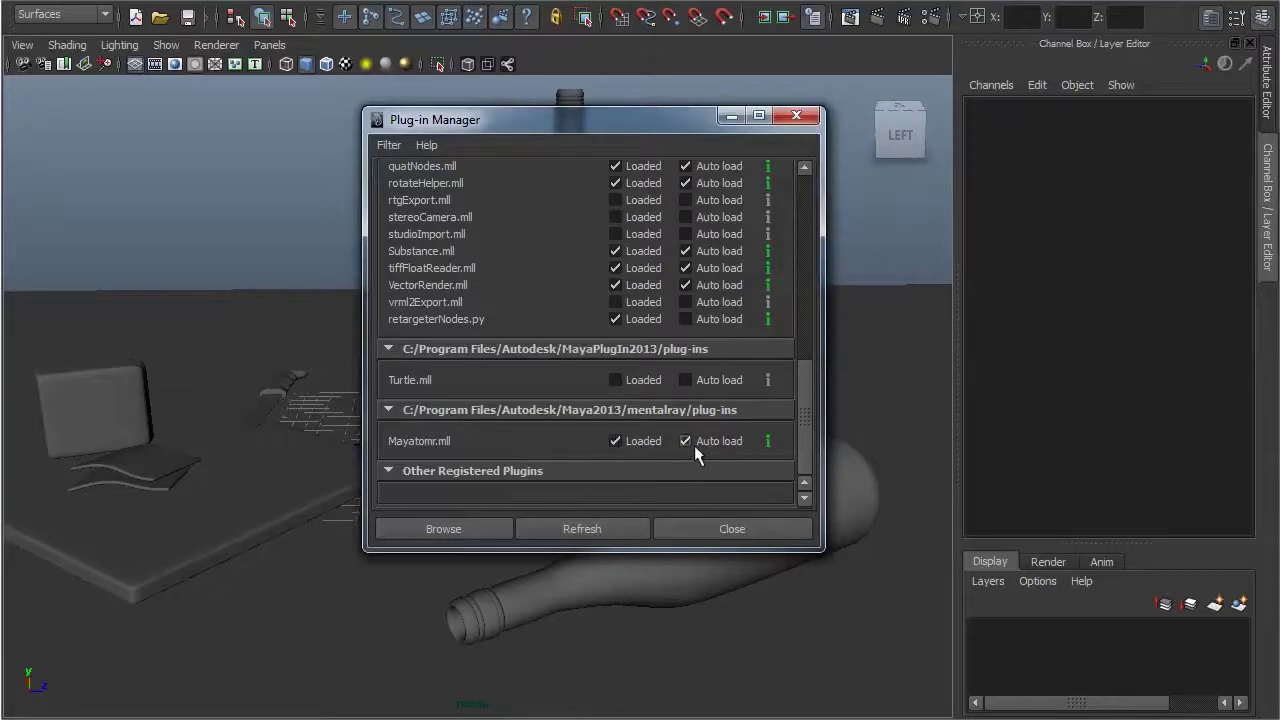
{"action": "left_click", "coordinate": [770, 529]}
{"action": "left_click", "coordinate": [930, 18]}
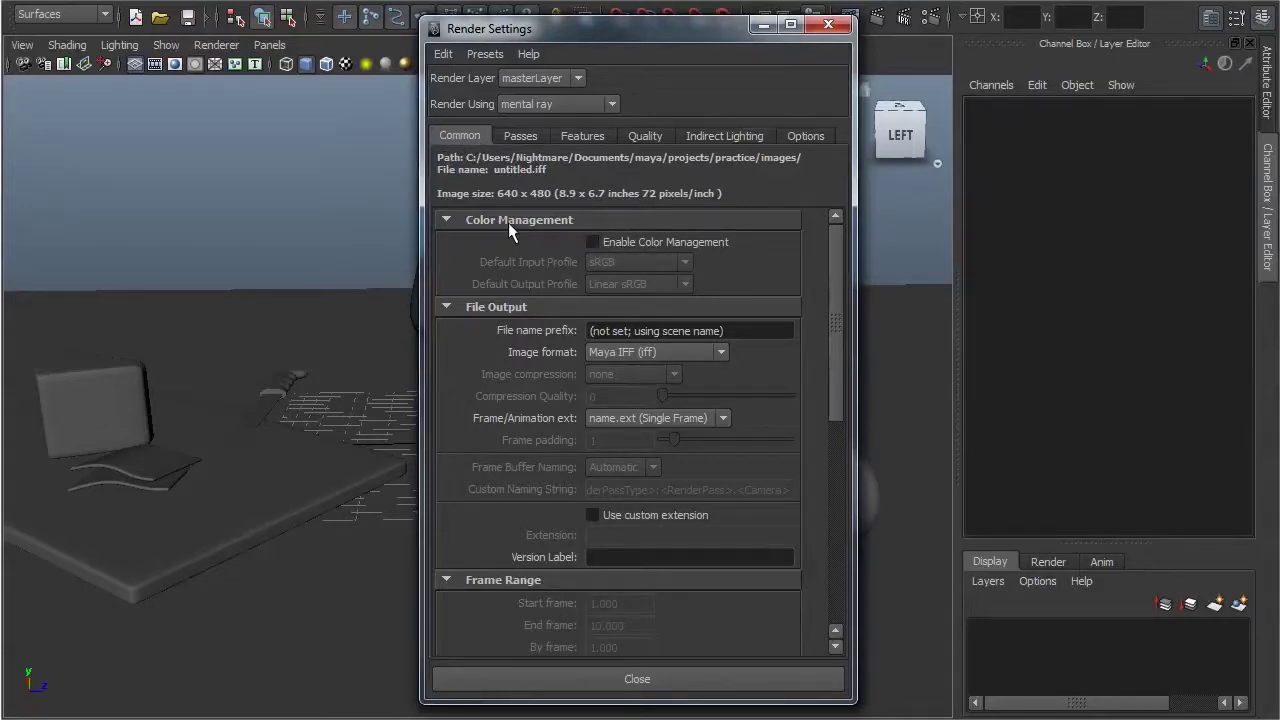
Step: In Common settings, enable Color Management with Linear sRGB input and sRGB output profiles
{"action": "left_click", "coordinate": [636, 250]}
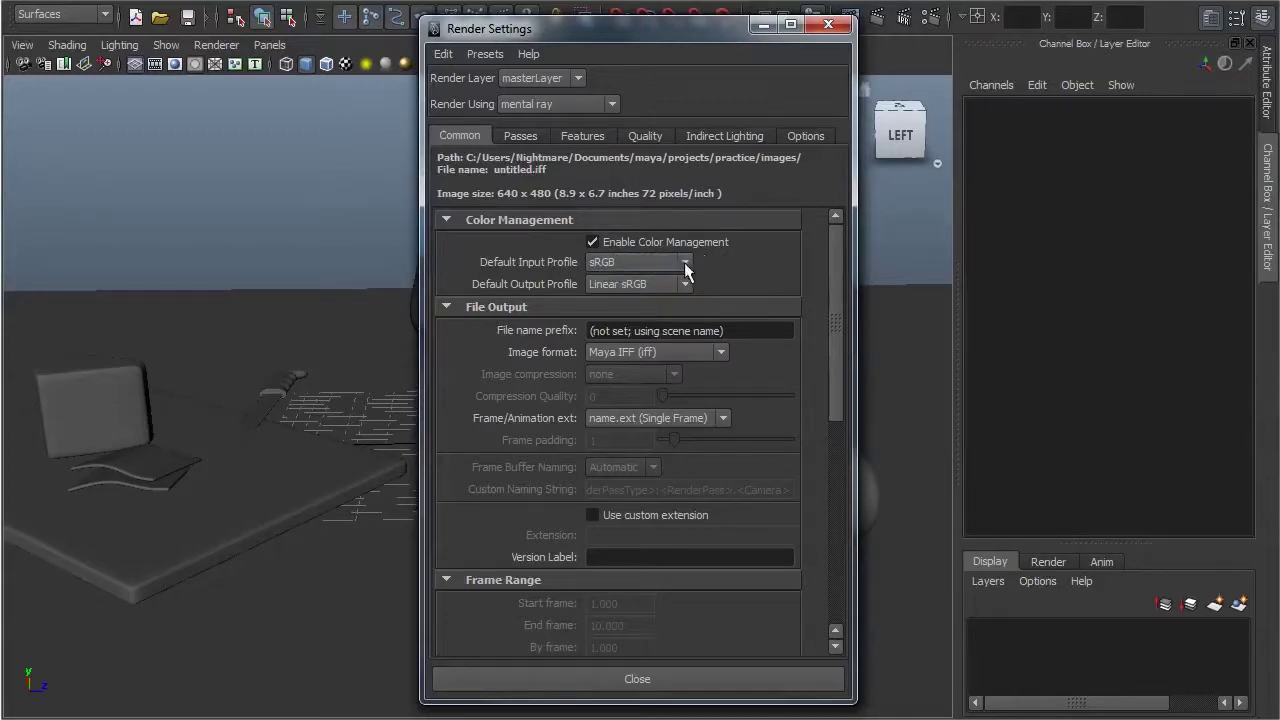
{"action": "left_click", "coordinate": [623, 264]}
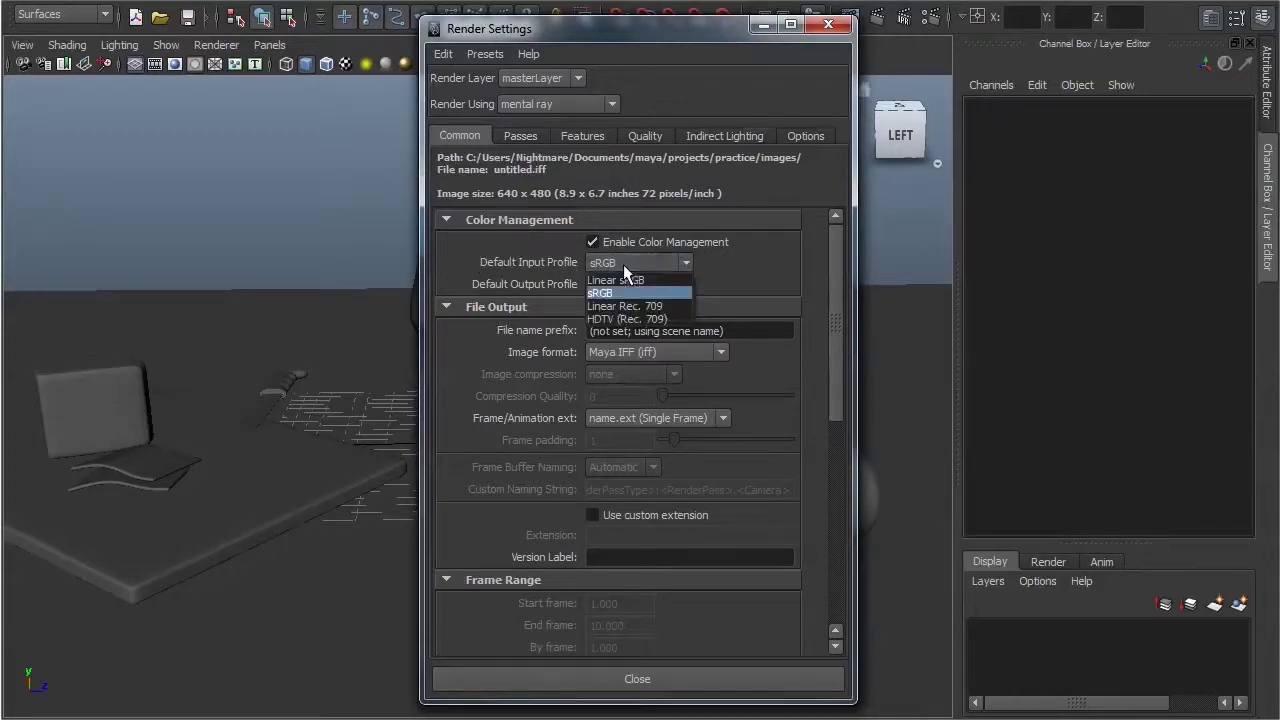
{"action": "left_click", "coordinate": [629, 281]}
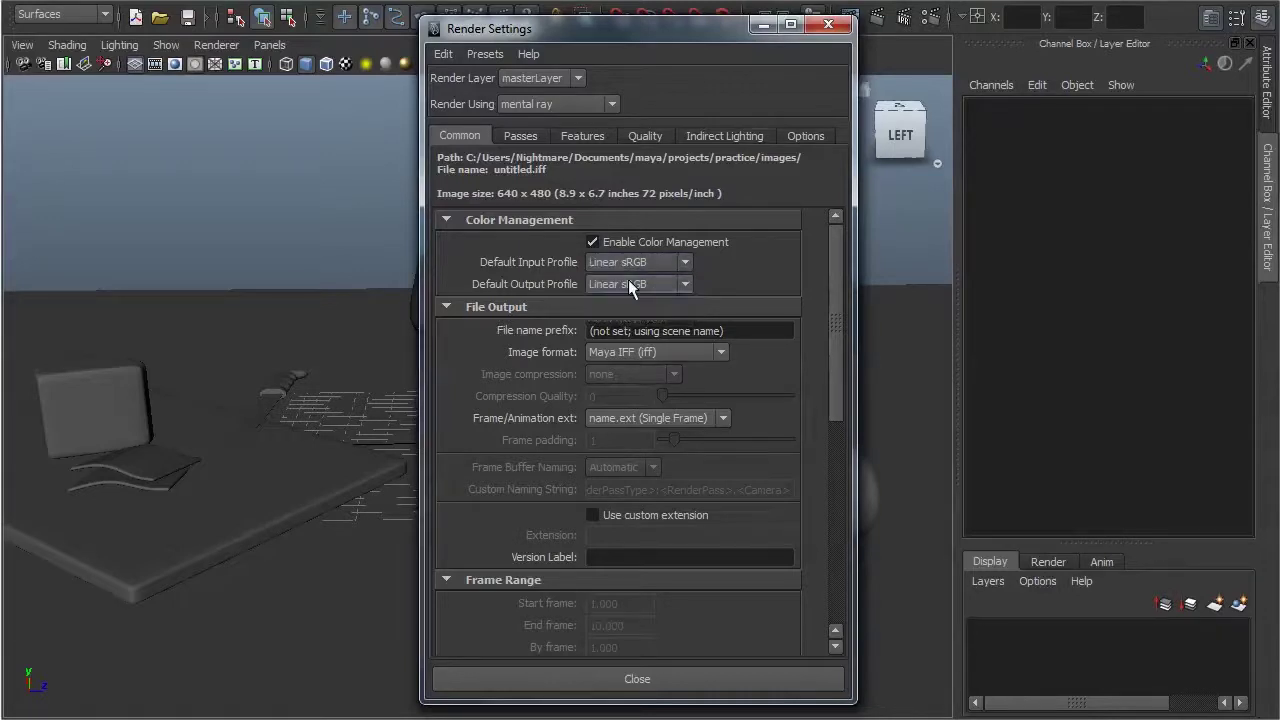
{"action": "left_click", "coordinate": [630, 286]}
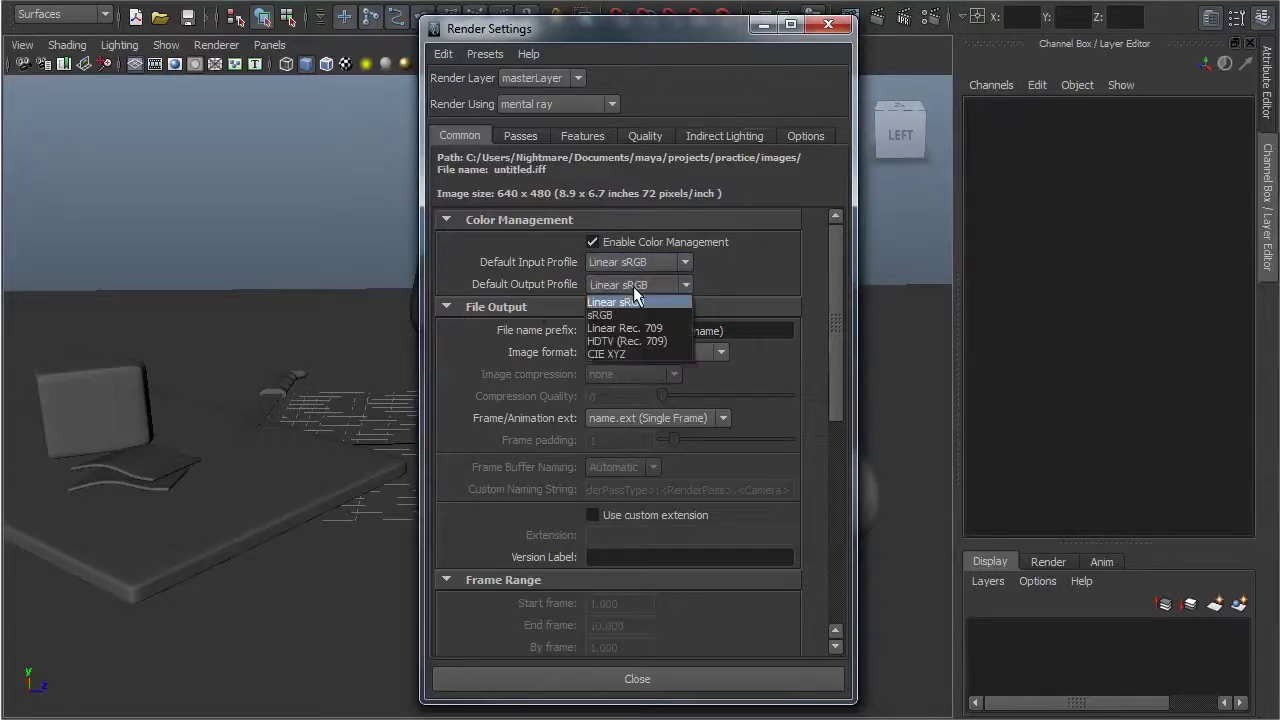
{"action": "left_click", "coordinate": [624, 316]}
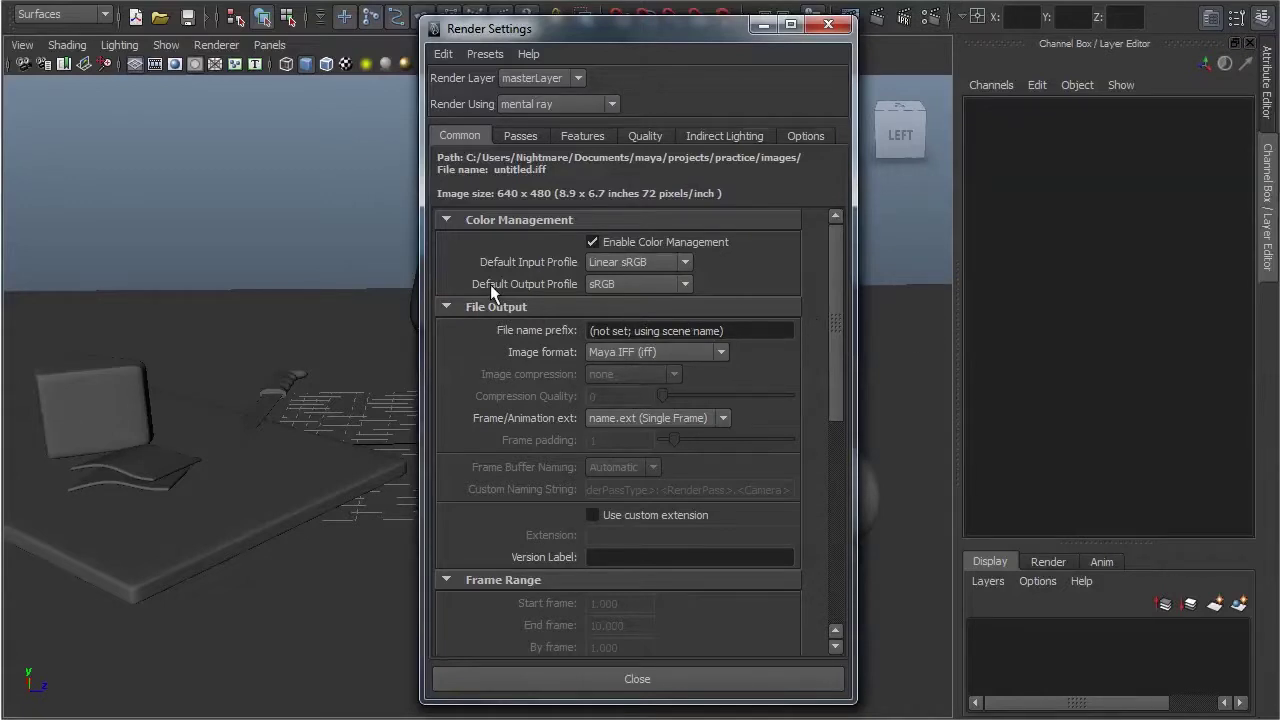
Step: Turn off Enable Default Light under Render Options and go to the Quality settings
{"action": "left_click_drag", "start_coordinate": [840, 309], "coordinate": [844, 562]}
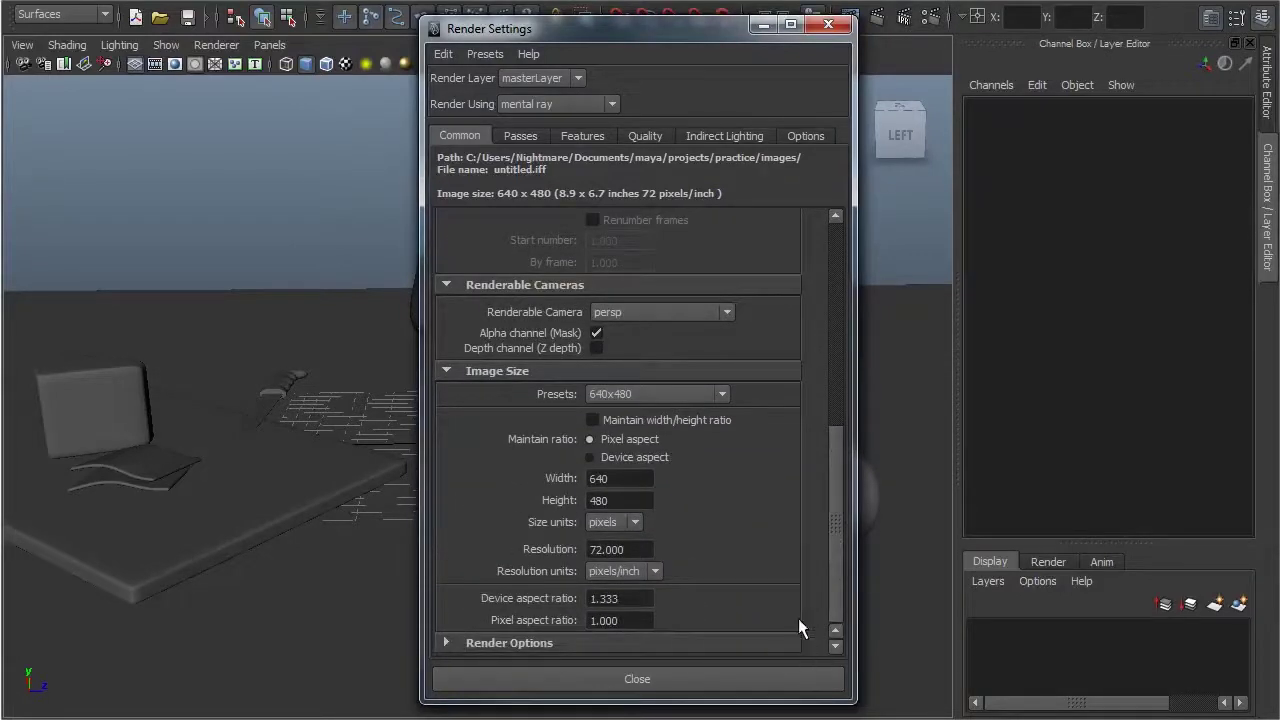
{"action": "left_click", "coordinate": [492, 644]}
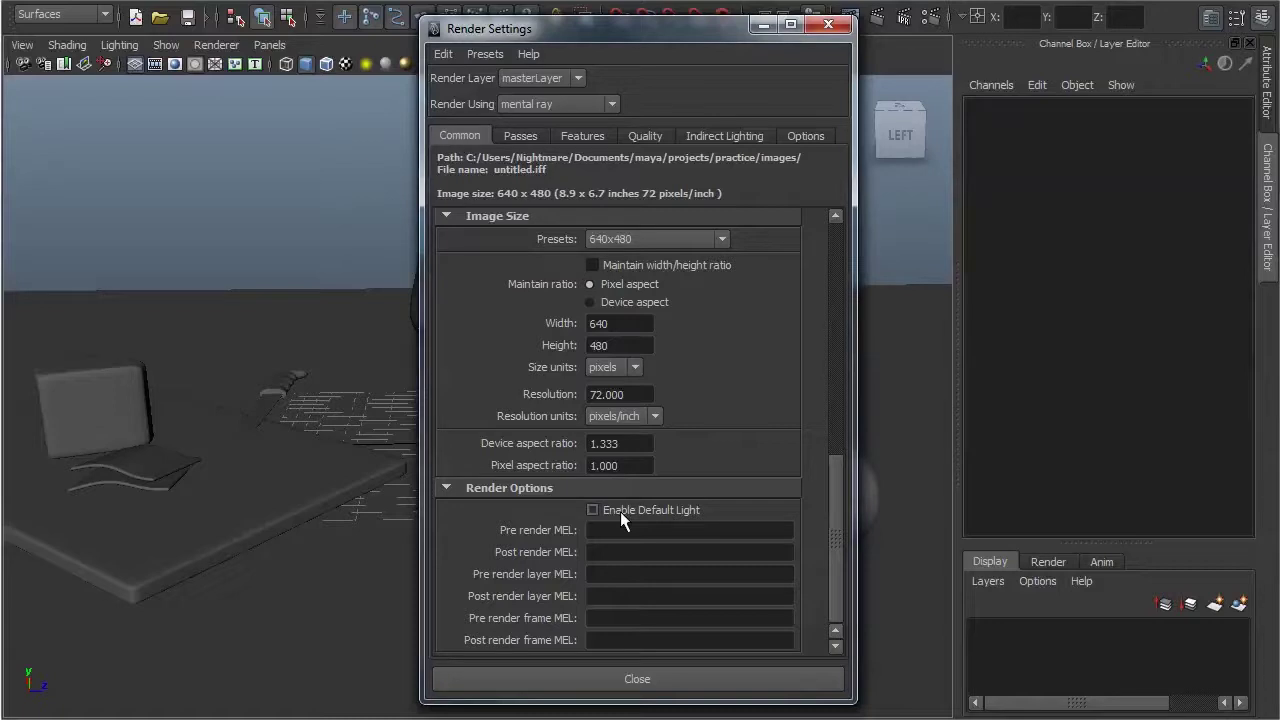
{"action": "left_click", "coordinate": [621, 511]}
{"action": "left_click", "coordinate": [650, 134]}
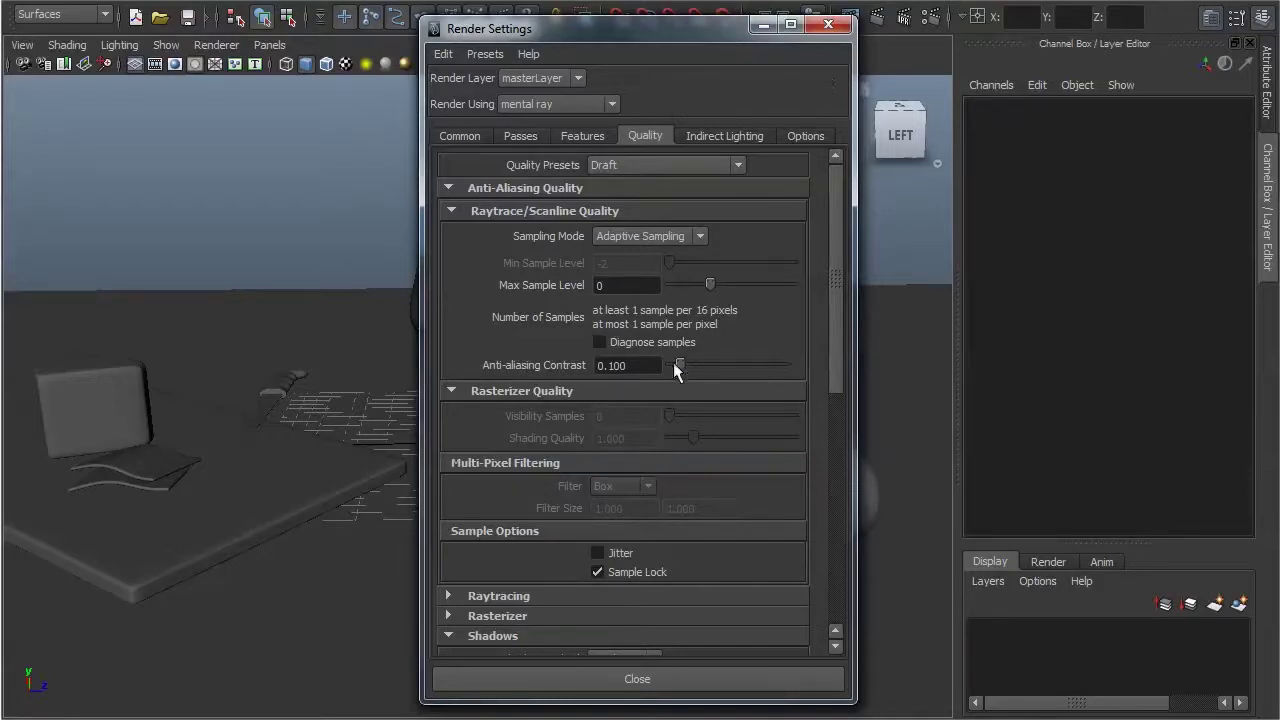
Step: Try Max Sample Level 2, anti-aliasing contrast 0.050 and a Mitchell pixel filter
{"action": "left_click_drag", "start_coordinate": [707, 283], "coordinate": [751, 286]}
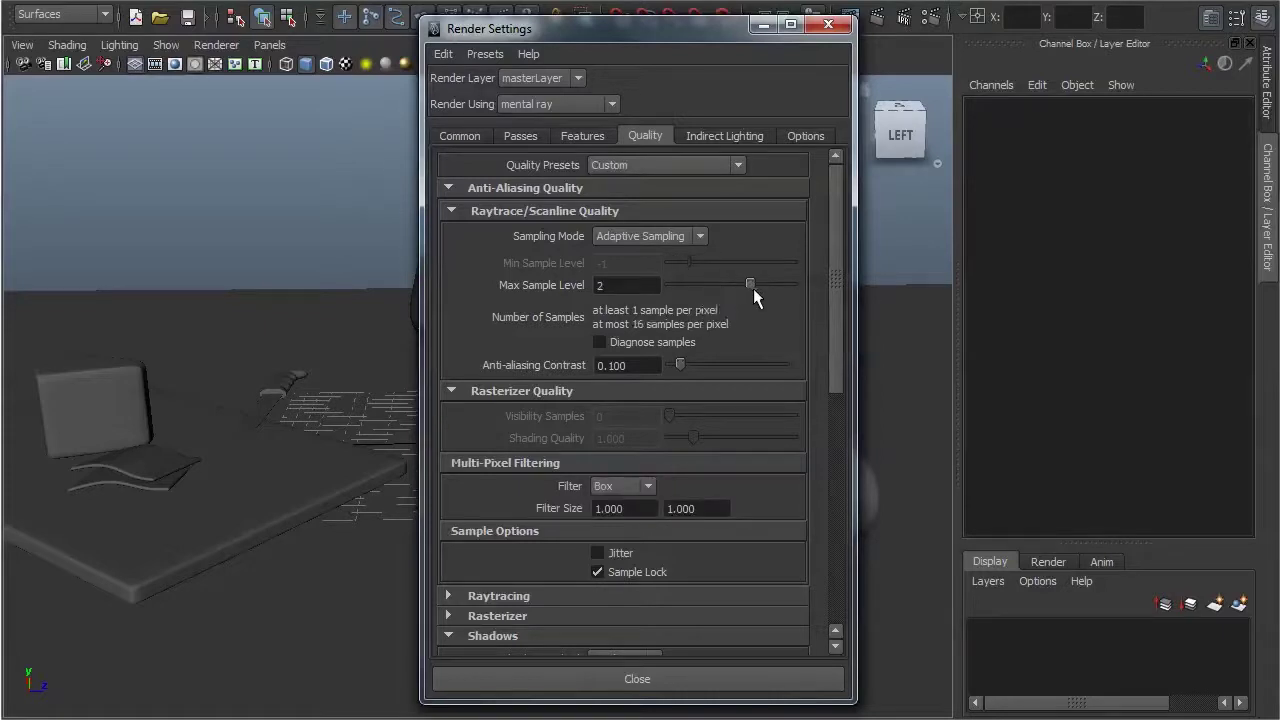
{"action": "double_click", "coordinate": [659, 365]}
{"action": "type", "text": "0.050"}
{"action": "key", "text": "Return"}
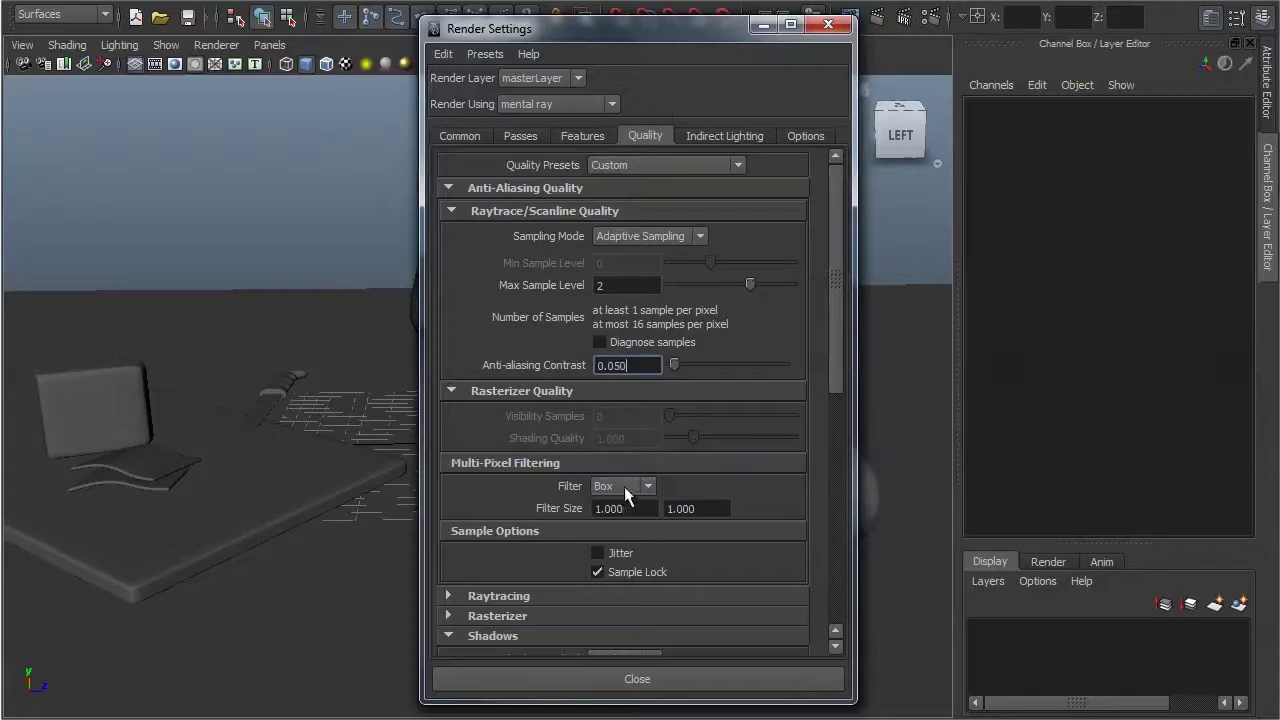
{"action": "left_click", "coordinate": [624, 489]}
{"action": "left_click", "coordinate": [622, 540]}
Step: Revert to contrast 0.100, Box filter and Max Sample Level 0, then close Render Settings
{"action": "left_click", "coordinate": [655, 368]}
{"action": "type", "text": "0.100"}
{"action": "key", "text": "Return"}
{"action": "left_click", "coordinate": [625, 487]}
{"action": "left_click", "coordinate": [639, 500]}
{"action": "left_click", "coordinate": [652, 284]}
{"action": "type", "text": "0"}
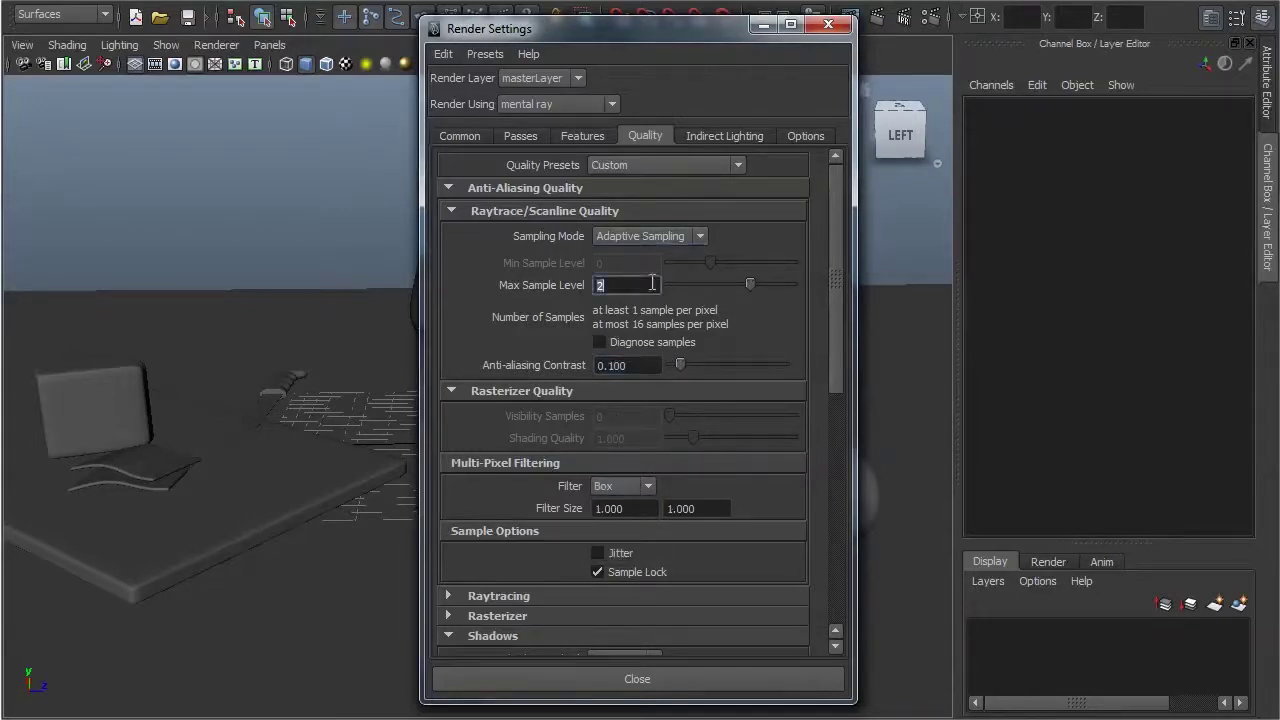
{"action": "key", "text": "Return"}
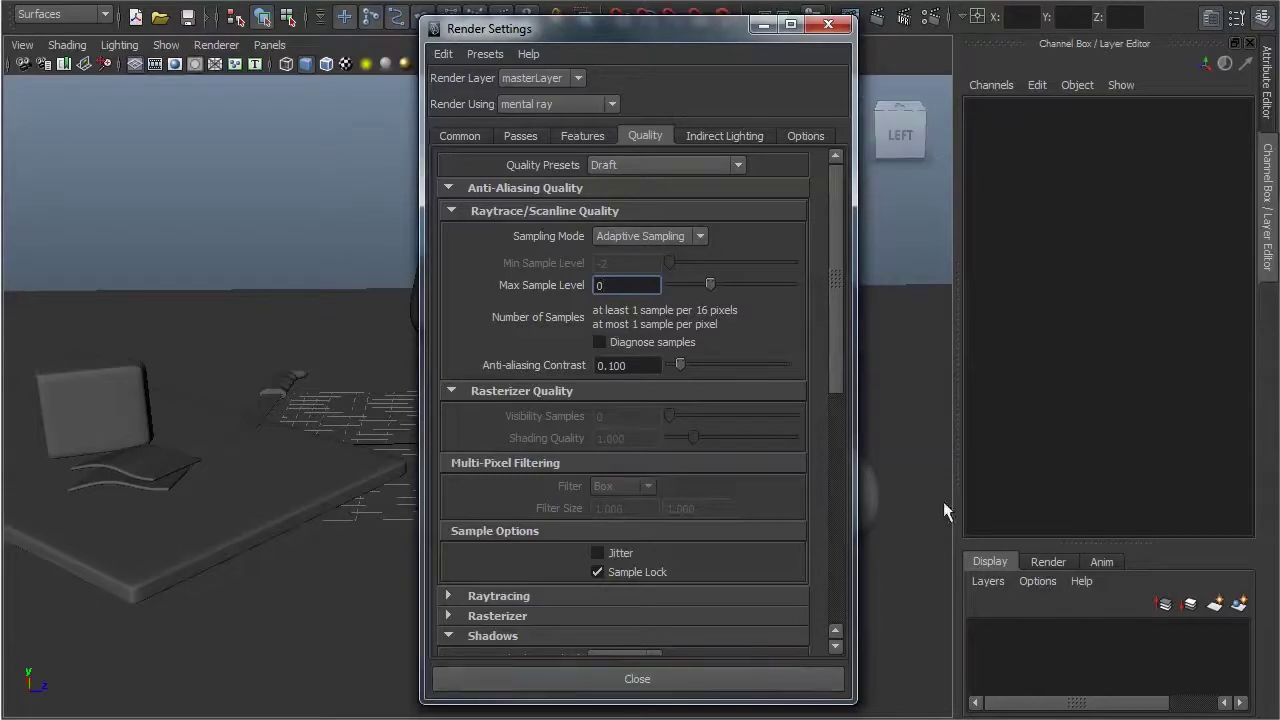
{"action": "left_click", "coordinate": [828, 24]}
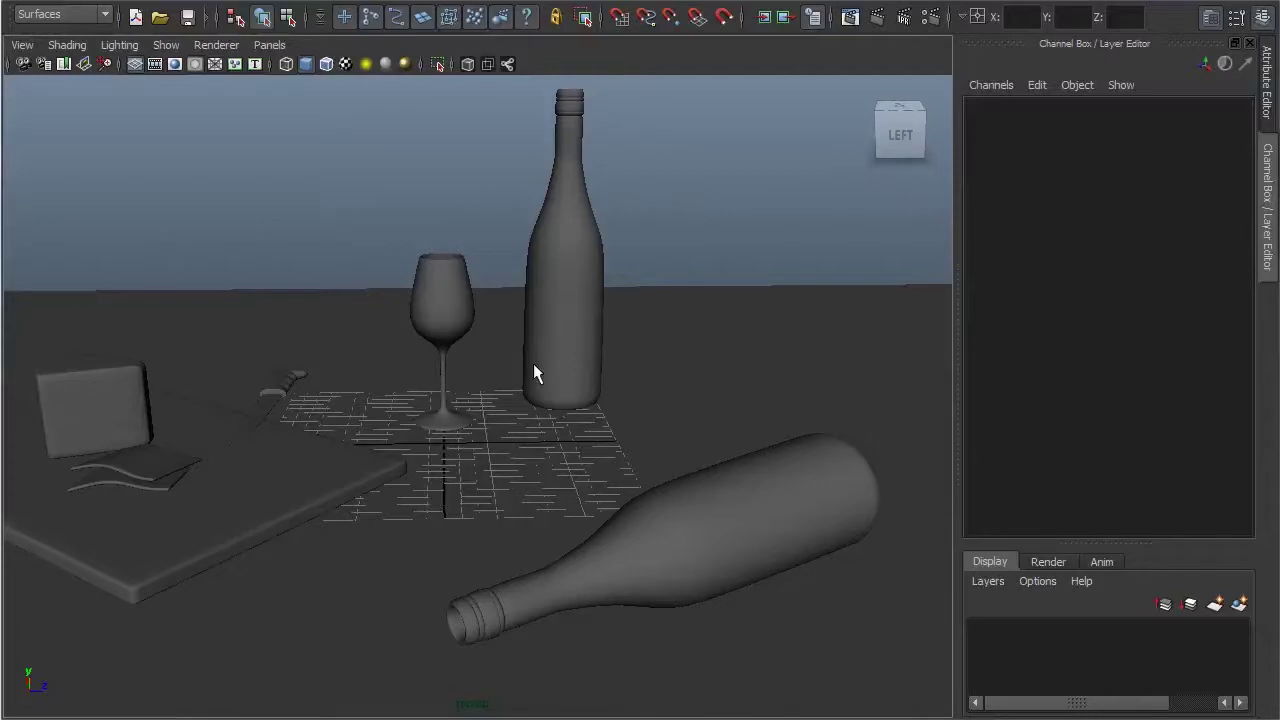
Step: Dolly out and orbit to frame the bottles, glass and book, then bring up the hotbox
{"action": "scroll", "coordinate": [544, 365], "scroll_direction": "down", "scroll_amount": 2}
{"action": "scroll", "coordinate": [652, 373], "scroll_direction": "down", "scroll_amount": 4}
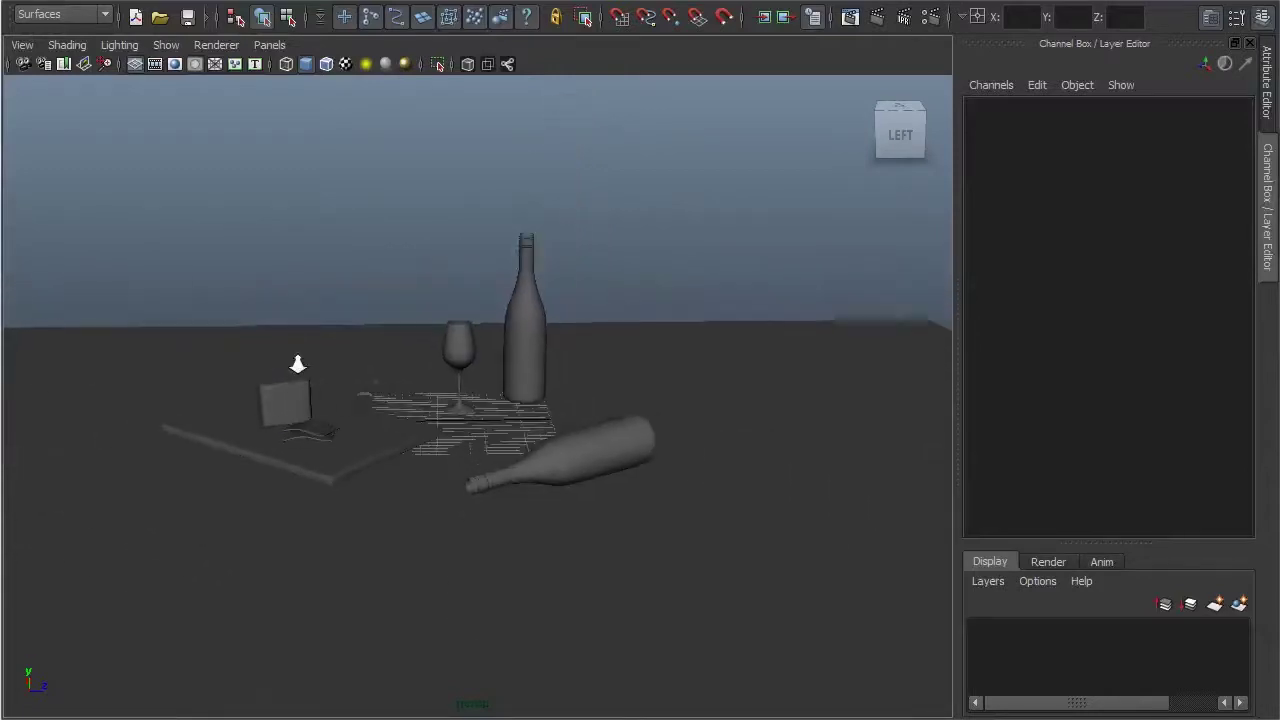
{"action": "mouse_move", "coordinate": [475, 410]}
{"action": "left_mouse_down", "text": "alt"}
{"action": "mouse_move", "coordinate": [428, 414]}
{"action": "mouse_move", "coordinate": [466, 400]}
{"action": "mouse_move", "coordinate": [466, 426]}
{"action": "mouse_move", "coordinate": [383, 338]}
{"action": "left_mouse_up", "text": "alt"}
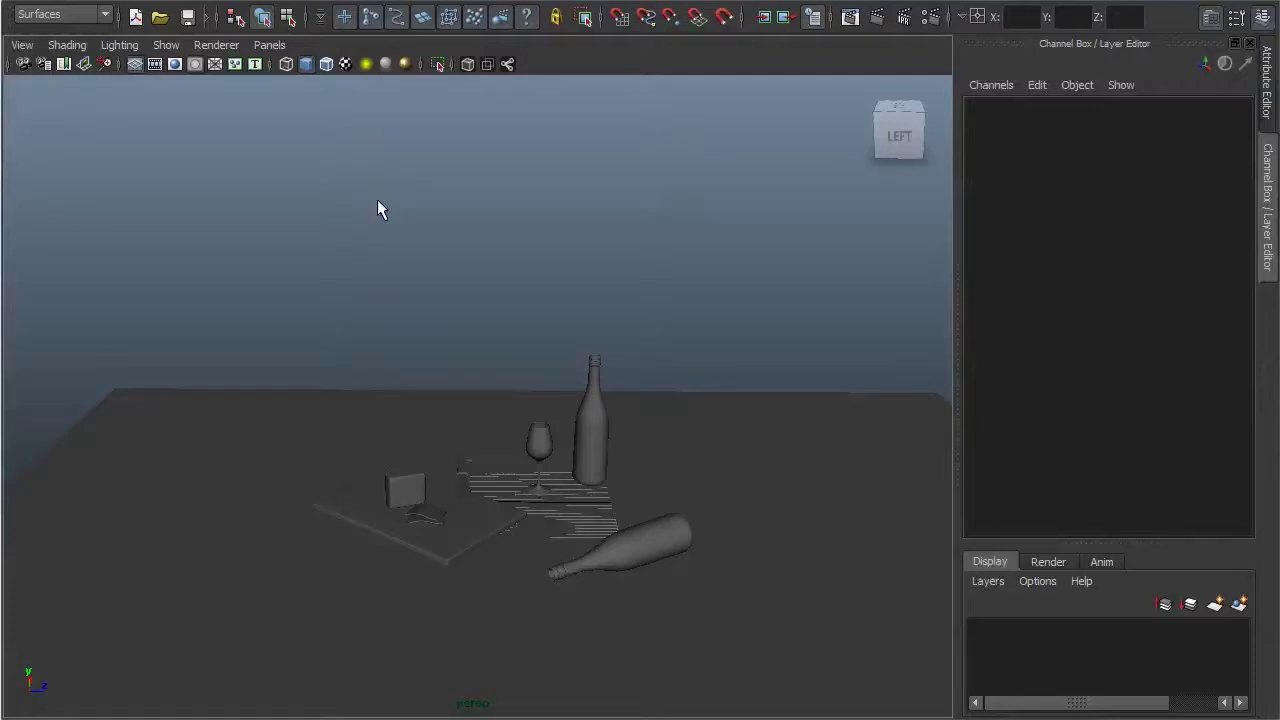
{"action": "key", "text": "space"}
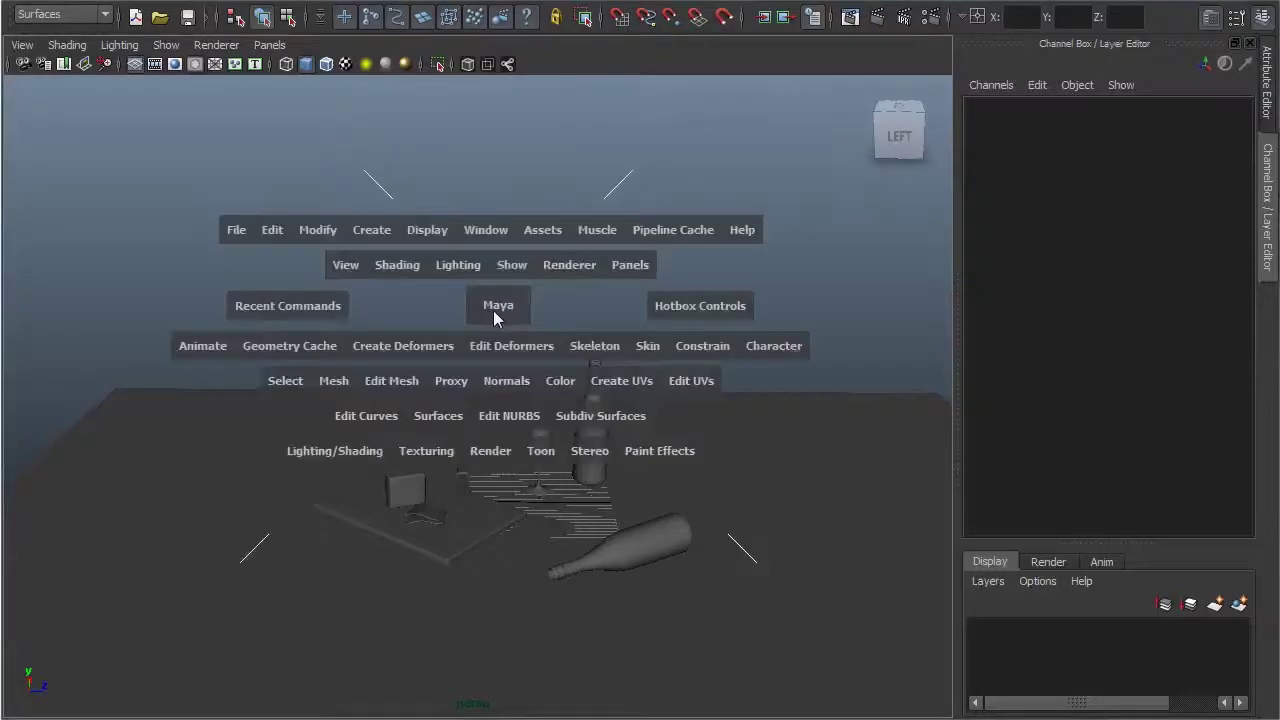
Step: Create an area light from Create > Lights > Area Light
{"action": "left_click", "coordinate": [375, 231]}
{"action": "mouse_move", "coordinate": [452, 340]}
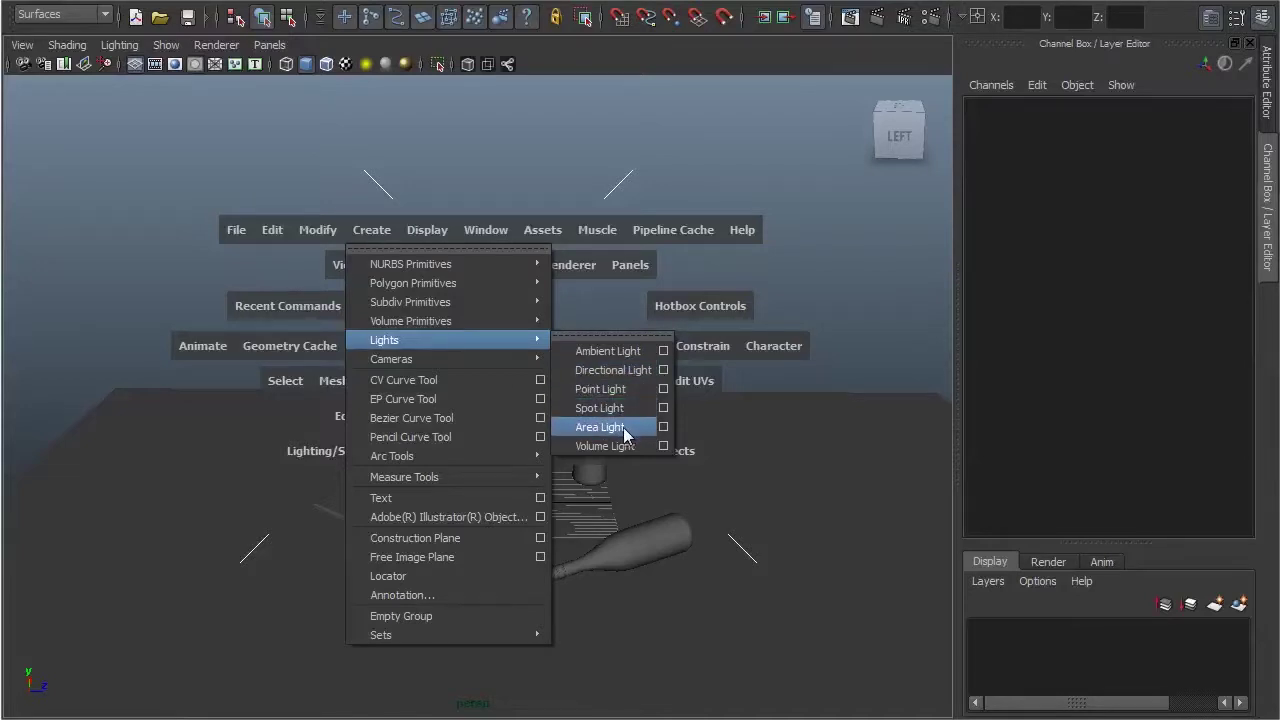
{"action": "left_click", "coordinate": [622, 432]}
{"action": "mouse_move", "coordinate": [609, 424]}
{"action": "left_mouse_down", "text": "alt"}
{"action": "mouse_move", "coordinate": [365, 434]}
{"action": "mouse_move", "coordinate": [457, 457]}
{"action": "mouse_move", "coordinate": [605, 463]}
{"action": "left_mouse_up", "text": "alt"}
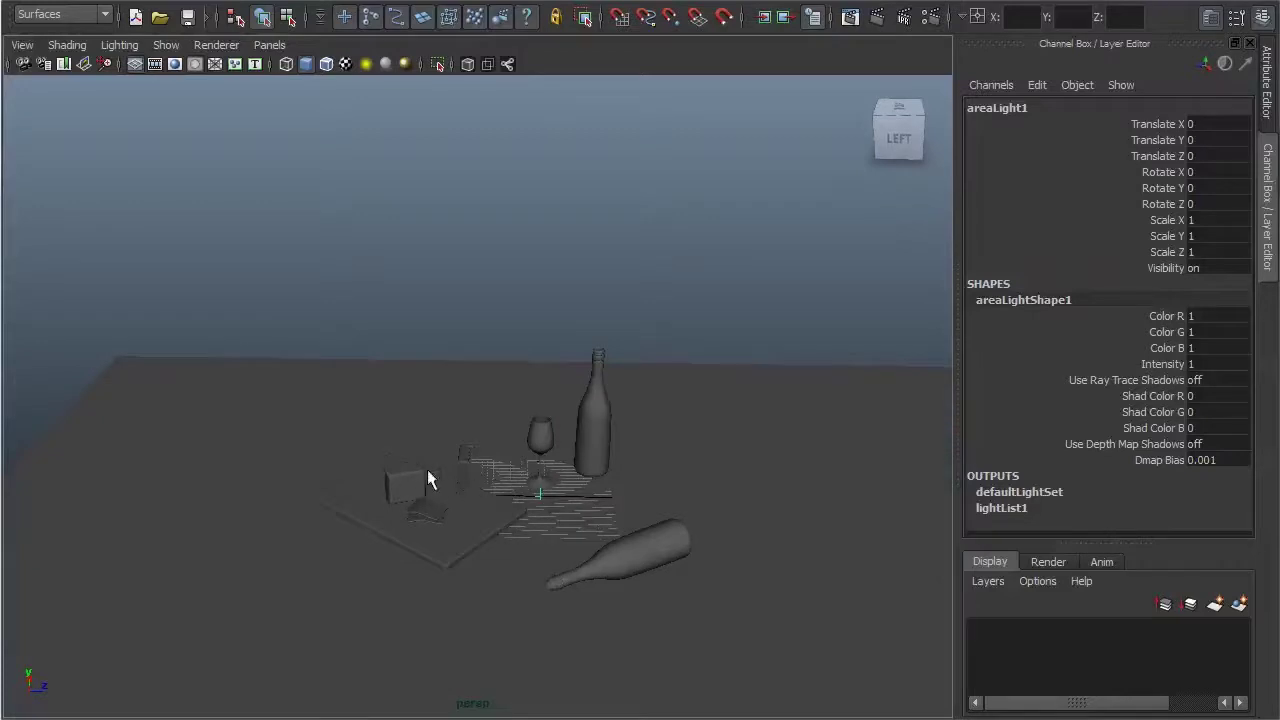
{"action": "mouse_move", "coordinate": [469, 480]}
{"action": "left_mouse_down", "text": "alt"}
{"action": "mouse_move", "coordinate": [530, 494]}
{"action": "mouse_move", "coordinate": [623, 471]}
{"action": "mouse_move", "coordinate": [651, 449]}
{"action": "mouse_move", "coordinate": [414, 443]}
{"action": "mouse_move", "coordinate": [284, 398]}
{"action": "left_mouse_up", "text": "alt"}
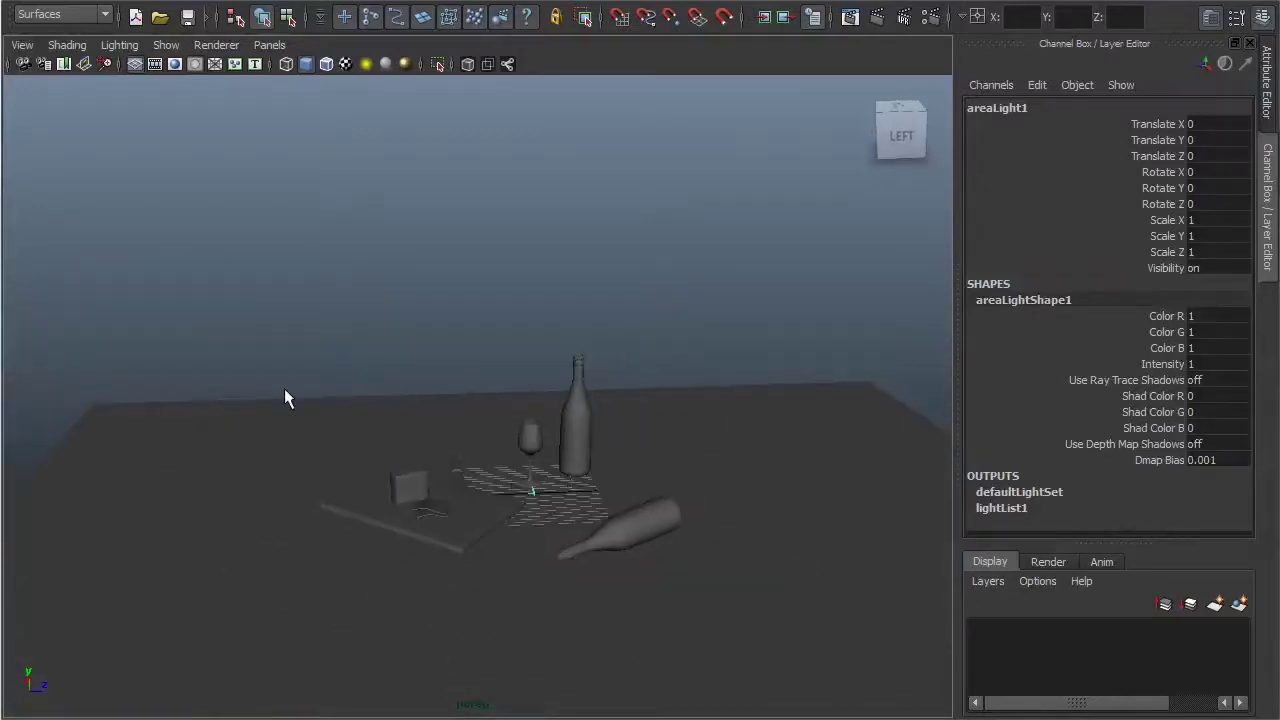
{"action": "right_click_drag", "start_coordinate": [602, 460], "coordinate": [180, 371], "text": "alt"}
{"action": "left_click_drag", "start_coordinate": [449, 403], "coordinate": [407, 437], "text": "alt"}
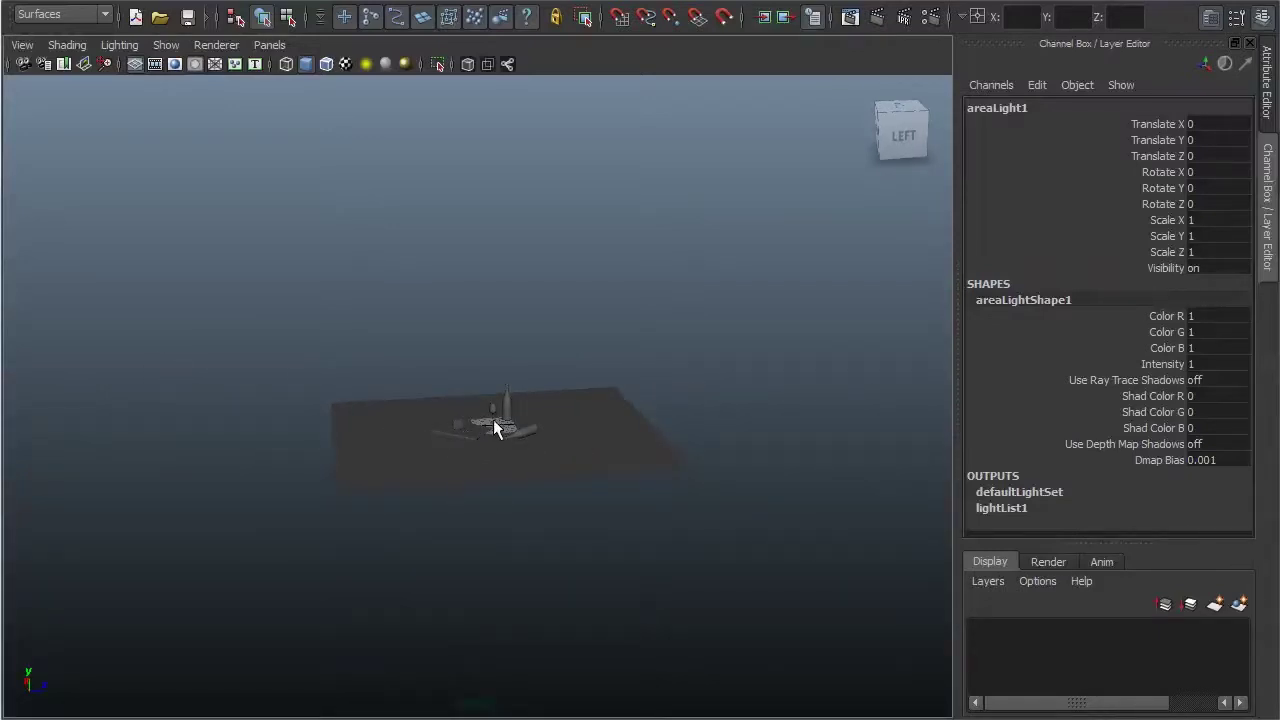
{"action": "right_click_drag", "start_coordinate": [226, 414], "coordinate": [840, 455], "text": "alt"}
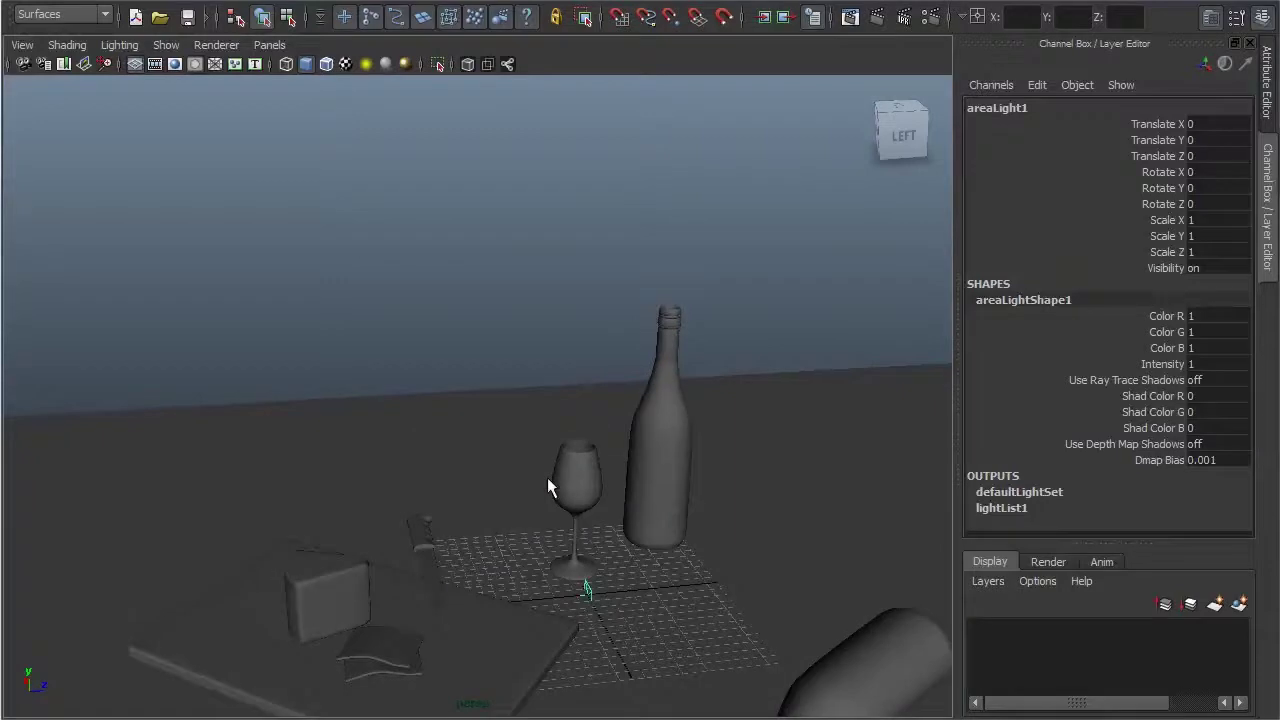
Step: Lift areaLight1 off the table to Translate Y 8.687 near the glass
{"action": "left_click_drag", "start_coordinate": [395, 416], "coordinate": [543, 486], "text": "alt"}
{"action": "right_click_drag", "start_coordinate": [543, 486], "coordinate": [693, 488], "text": "alt"}
{"action": "middle_click_drag", "start_coordinate": [697, 488], "coordinate": [579, 388], "text": "alt"}
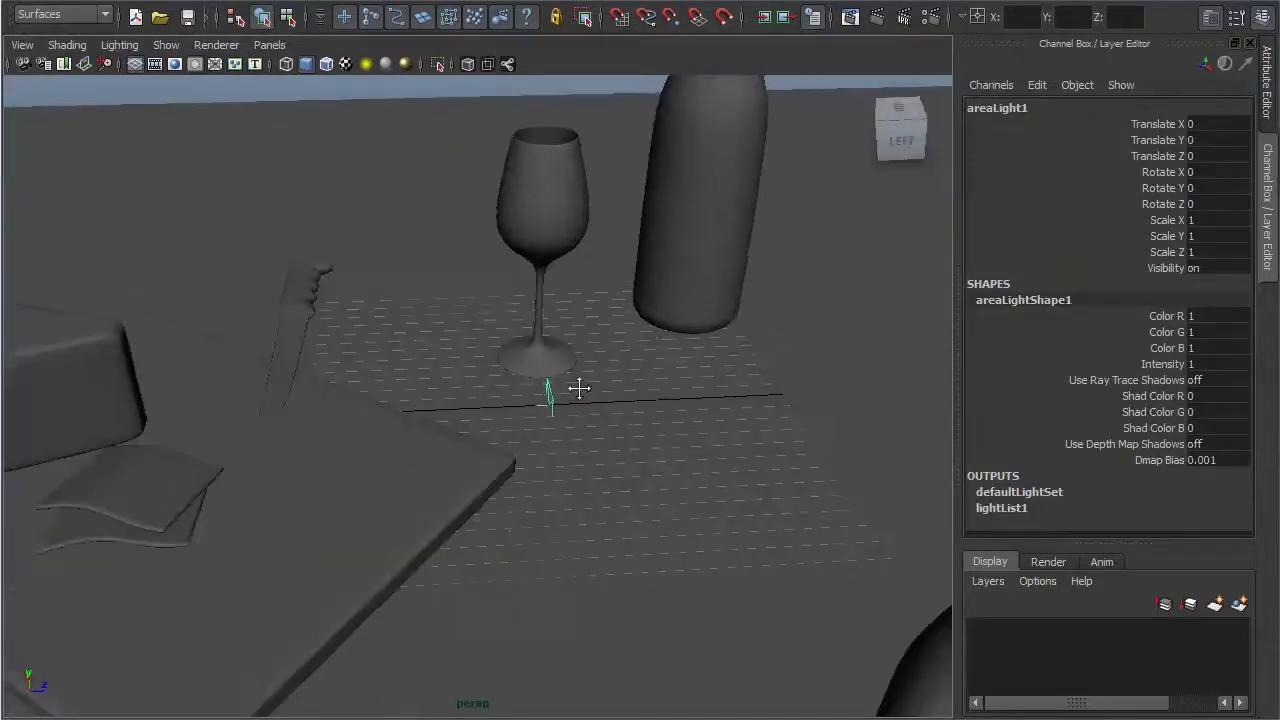
{"action": "left_click_drag", "start_coordinate": [553, 400], "coordinate": [457, 449], "text": "alt"}
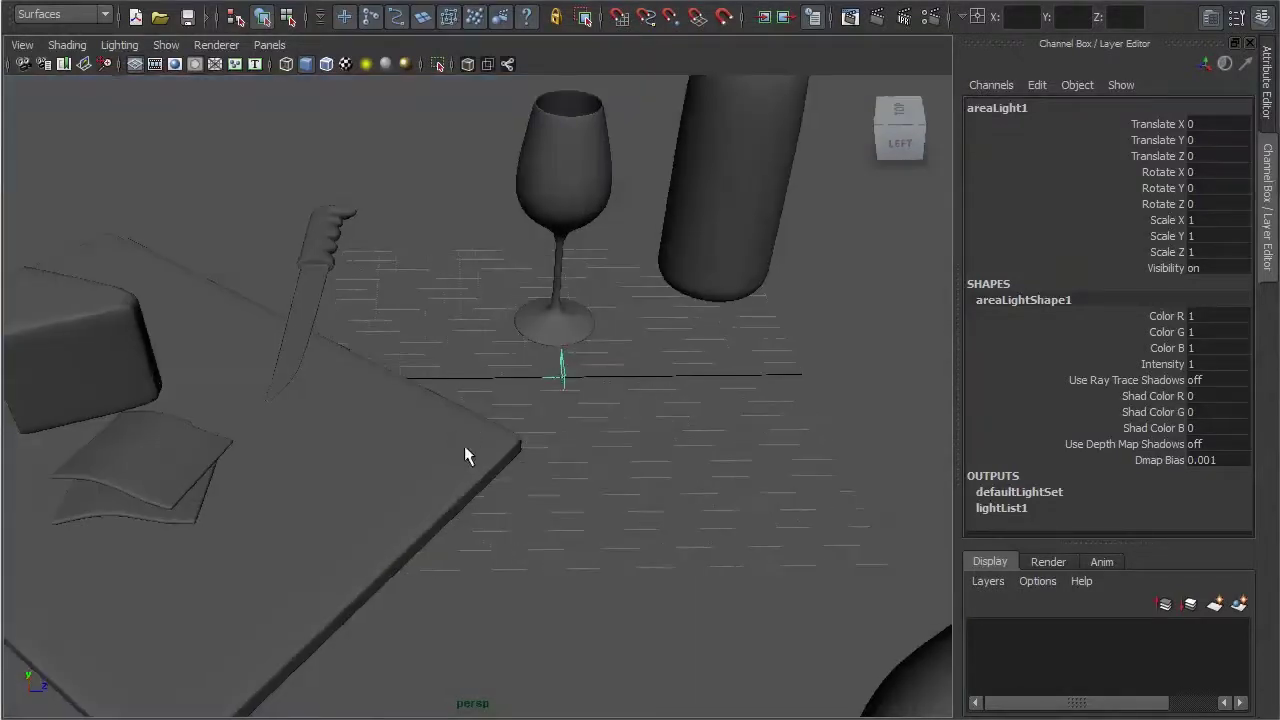
{"action": "right_click_drag", "start_coordinate": [457, 449], "coordinate": [691, 380], "text": "alt"}
{"action": "left_click_drag", "start_coordinate": [618, 399], "coordinate": [657, 386], "text": "alt"}
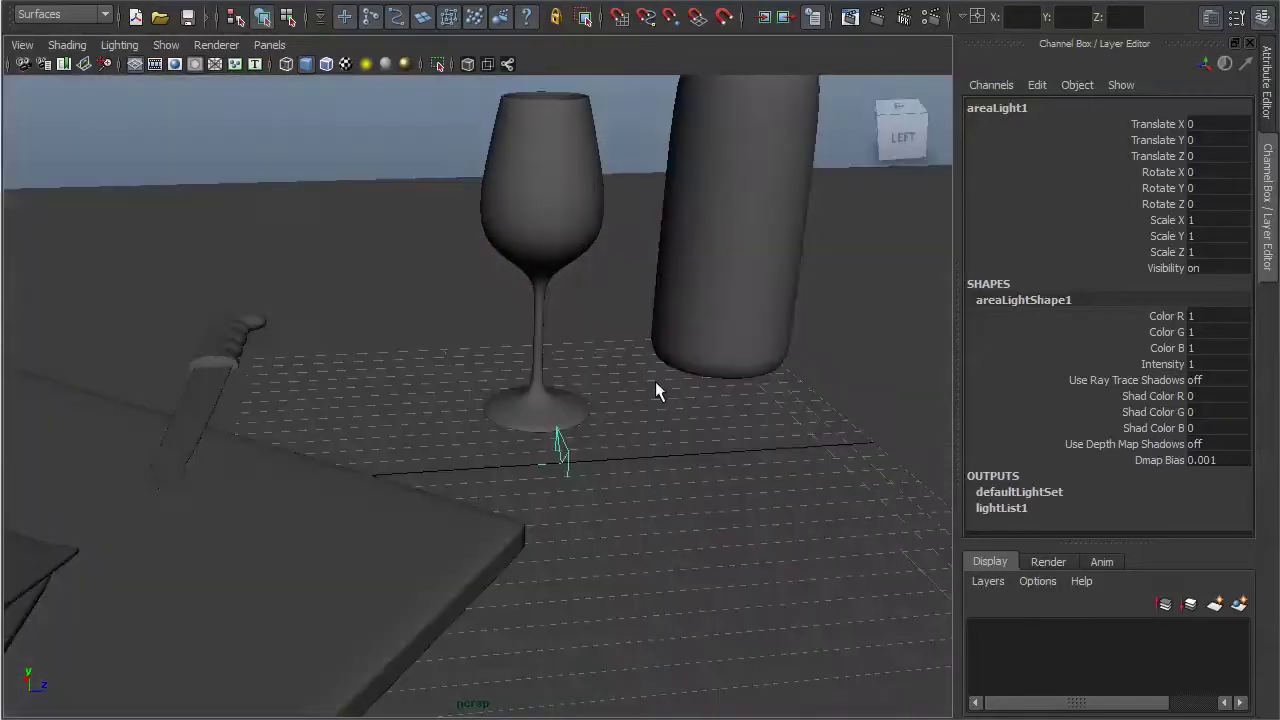
{"action": "left_click_drag", "start_coordinate": [563, 401], "coordinate": [563, 155]}
{"action": "right_click_drag", "start_coordinate": [726, 426], "coordinate": [489, 411], "text": "alt"}
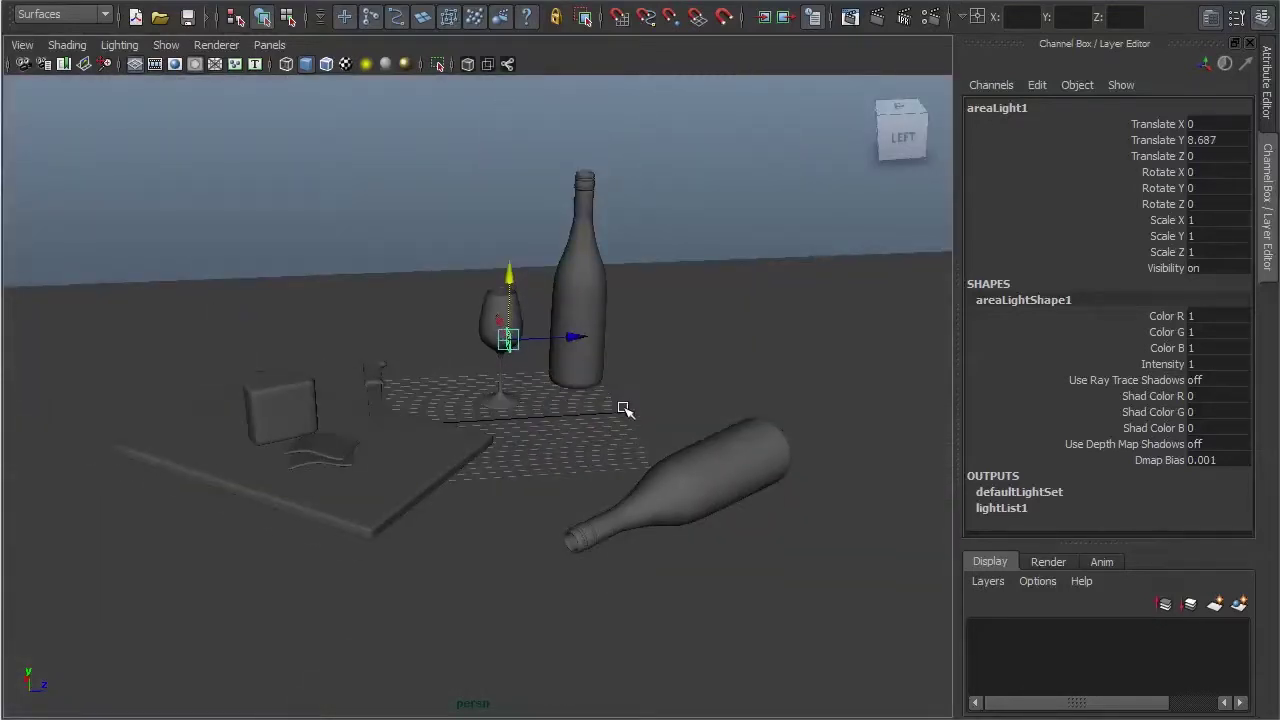
Step: Raise the area light higher above the table and scale it up
{"action": "left_click_drag", "start_coordinate": [481, 300], "coordinate": [481, 200]}
{"action": "mouse_move", "coordinate": [643, 343]}
{"action": "left_mouse_down", "text": "alt"}
{"action": "mouse_move", "coordinate": [603, 292]}
{"action": "mouse_move", "coordinate": [297, 263]}
{"action": "mouse_move", "coordinate": [373, 266]}
{"action": "left_mouse_up", "text": "alt"}
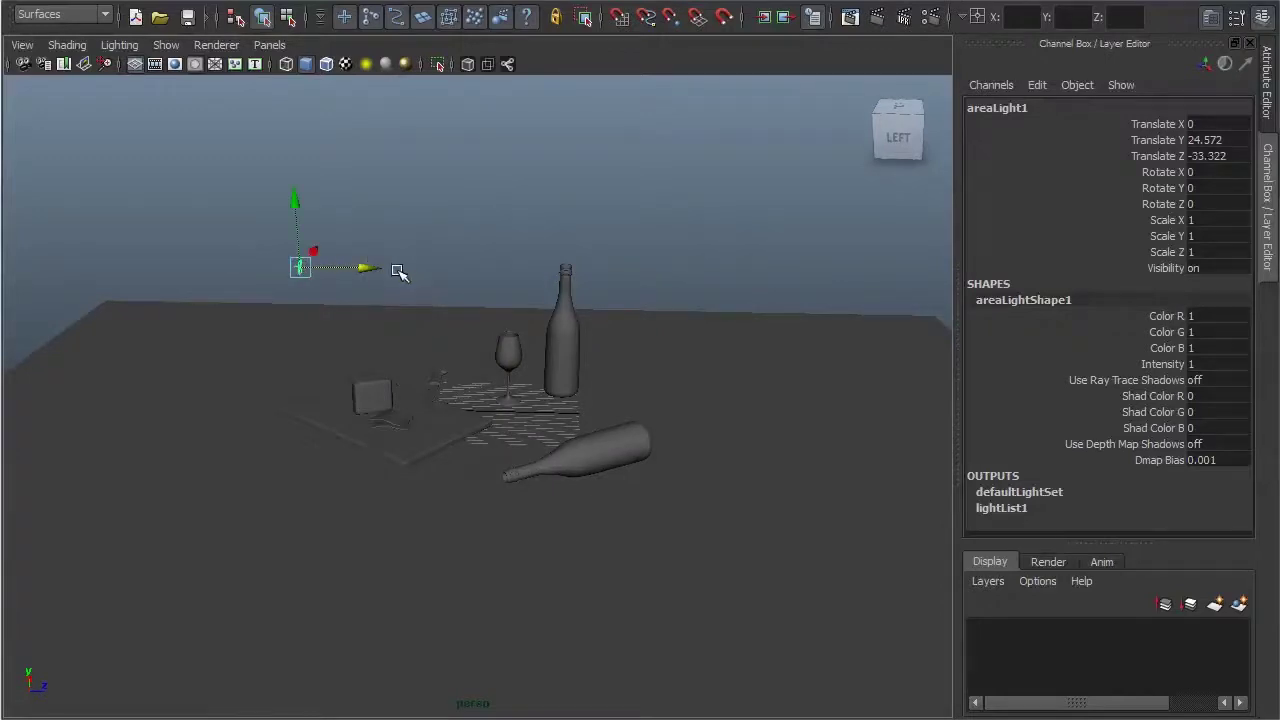
{"action": "middle_click_drag", "start_coordinate": [675, 405], "coordinate": [757, 380]}
{"action": "mouse_move", "coordinate": [757, 380]}
{"action": "left_mouse_down", "text": "alt"}
{"action": "mouse_move", "coordinate": [551, 360]}
{"action": "mouse_move", "coordinate": [443, 380]}
{"action": "mouse_move", "coordinate": [316, 370]}
{"action": "left_mouse_up", "text": "alt"}
Step: Spin the area light around its vertical axis and tilt it to face the table
{"action": "key", "text": "e"}
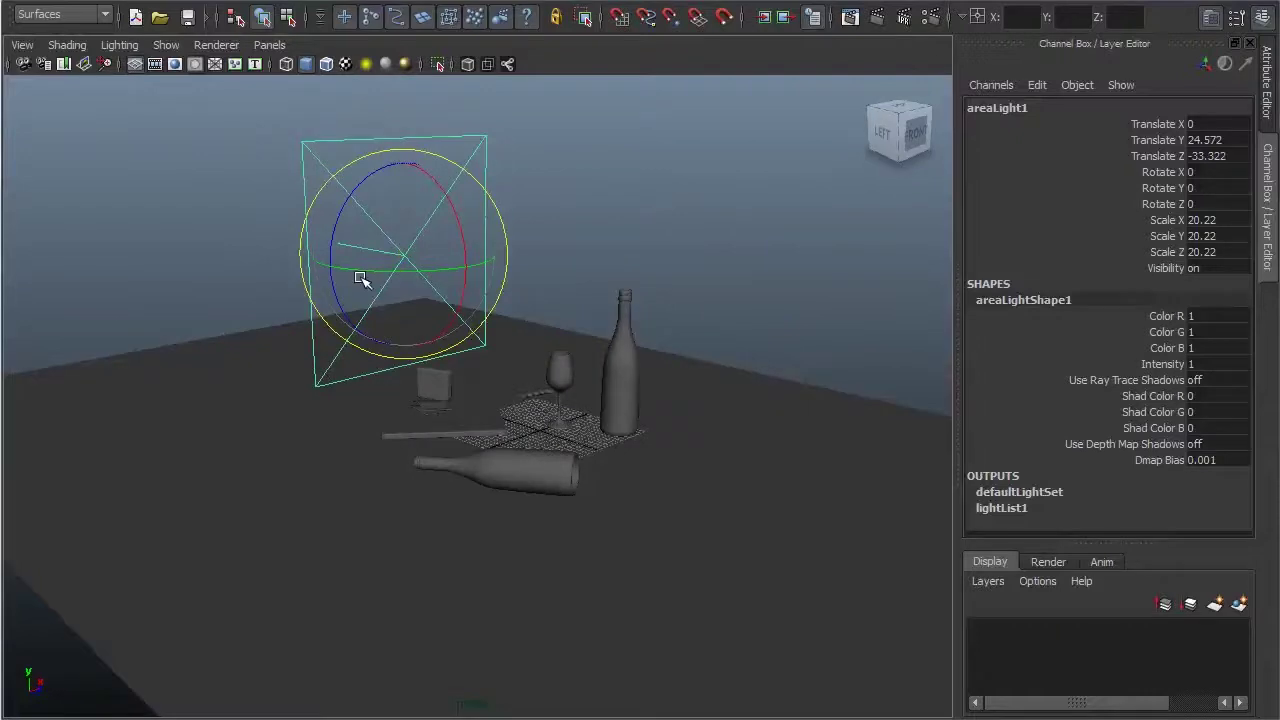
{"action": "mouse_move", "coordinate": [363, 272]}
{"action": "left_mouse_down"}
{"action": "mouse_move", "coordinate": [457, 286]}
{"action": "mouse_move", "coordinate": [253, 285]}
{"action": "left_mouse_up"}
{"action": "mouse_move", "coordinate": [338, 291]}
{"action": "left_mouse_down"}
{"action": "mouse_move", "coordinate": [500, 303]}
{"action": "mouse_move", "coordinate": [460, 357]}
{"action": "mouse_move", "coordinate": [300, 277]}
{"action": "left_mouse_up"}
{"action": "key", "text": "q"}
{"action": "left_click_drag", "start_coordinate": [317, 320], "coordinate": [305, 313], "text": "alt"}
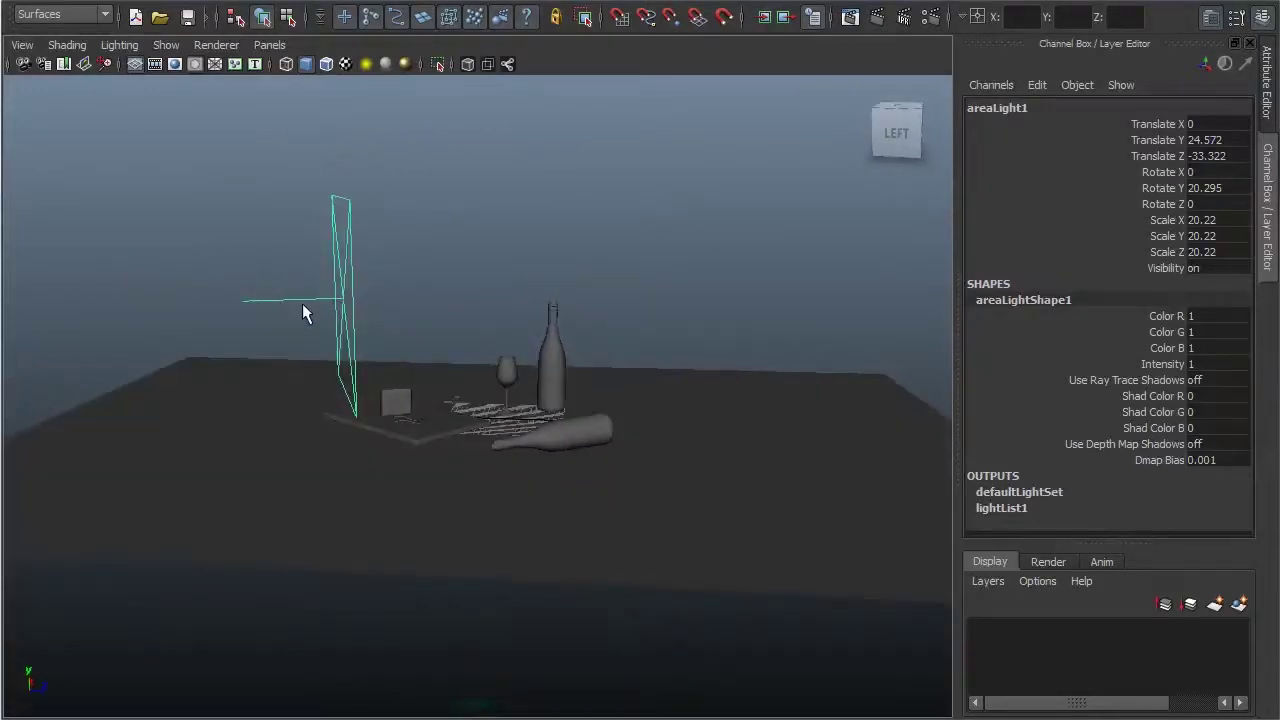
{"action": "mouse_move", "coordinate": [222, 311]}
{"action": "left_mouse_down", "text": "alt"}
{"action": "mouse_move", "coordinate": [260, 330]}
{"action": "mouse_move", "coordinate": [491, 357]}
{"action": "left_mouse_up", "text": "alt"}
{"action": "key", "text": "e"}
{"action": "left_click_drag", "start_coordinate": [256, 317], "coordinate": [407, 363]}
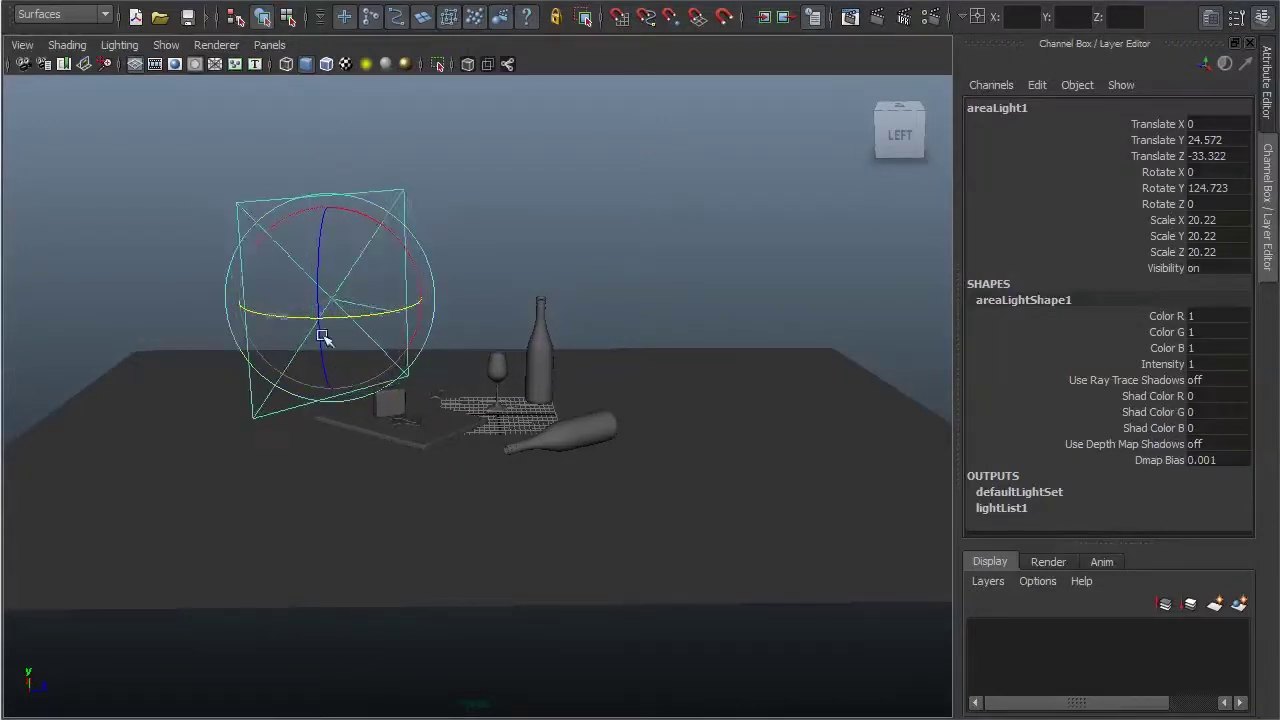
{"action": "left_click_drag", "start_coordinate": [407, 363], "coordinate": [434, 366], "text": "alt"}
{"action": "mouse_move", "coordinate": [385, 233]}
{"action": "left_mouse_down"}
{"action": "mouse_move", "coordinate": [443, 263]}
{"action": "mouse_move", "coordinate": [437, 394]}
{"action": "mouse_move", "coordinate": [430, 285]}
{"action": "mouse_move", "coordinate": [425, 370]}
{"action": "mouse_move", "coordinate": [309, 346]}
{"action": "mouse_move", "coordinate": [466, 354]}
{"action": "mouse_move", "coordinate": [323, 317]}
{"action": "left_mouse_up"}
Step: Move the area light high above and behind the table to -20.123, 51.408, -80.417
{"action": "key", "text": "w"}
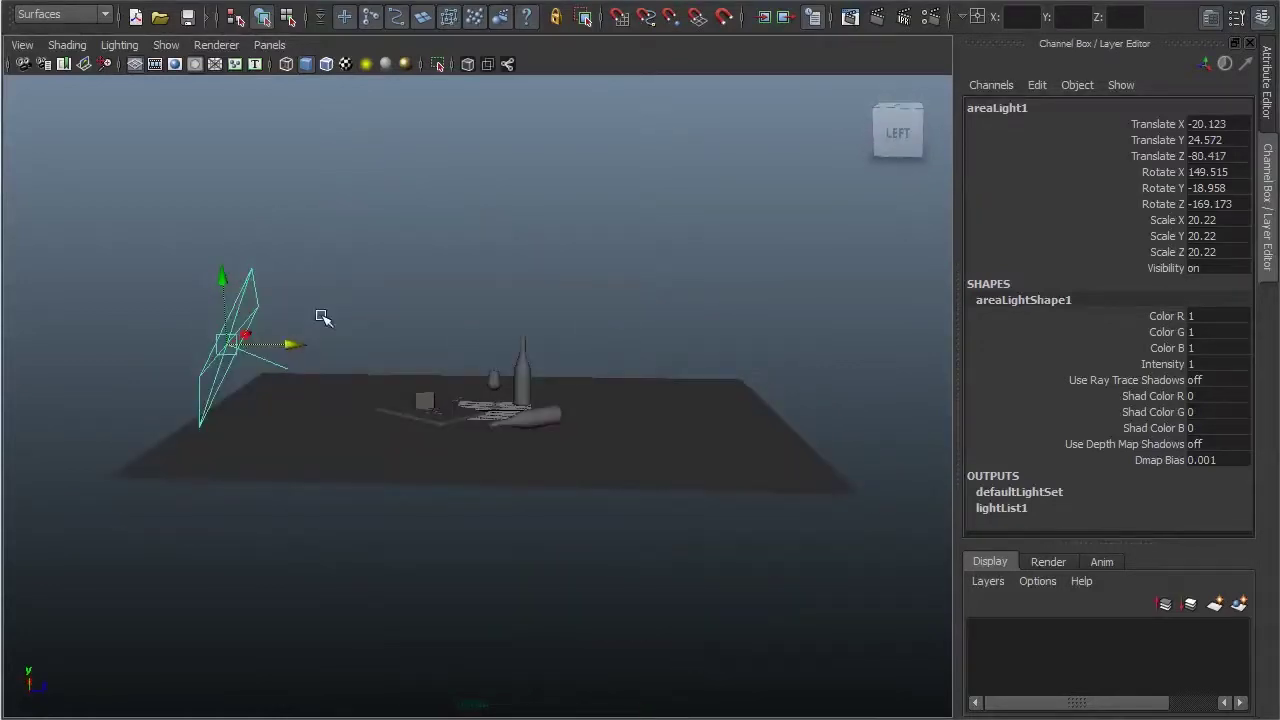
{"action": "left_click_drag", "start_coordinate": [258, 352], "coordinate": [448, 361], "text": "alt"}
{"action": "mouse_move", "coordinate": [261, 319]}
{"action": "left_mouse_down"}
{"action": "mouse_move", "coordinate": [251, 206]}
{"action": "mouse_move", "coordinate": [303, 334]}
{"action": "mouse_move", "coordinate": [400, 309]}
{"action": "mouse_move", "coordinate": [498, 325]}
{"action": "mouse_move", "coordinate": [492, 315]}
{"action": "left_mouse_up"}
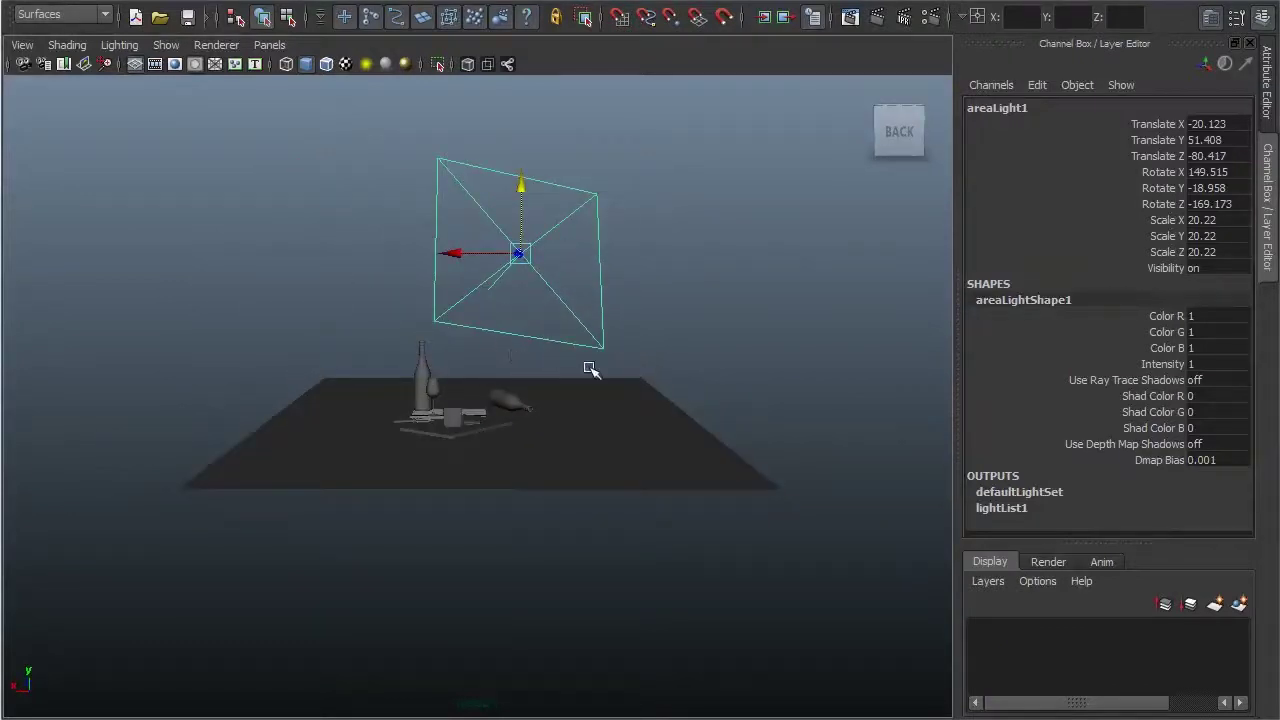
{"action": "left_click_drag", "start_coordinate": [590, 370], "coordinate": [497, 371], "text": "alt"}
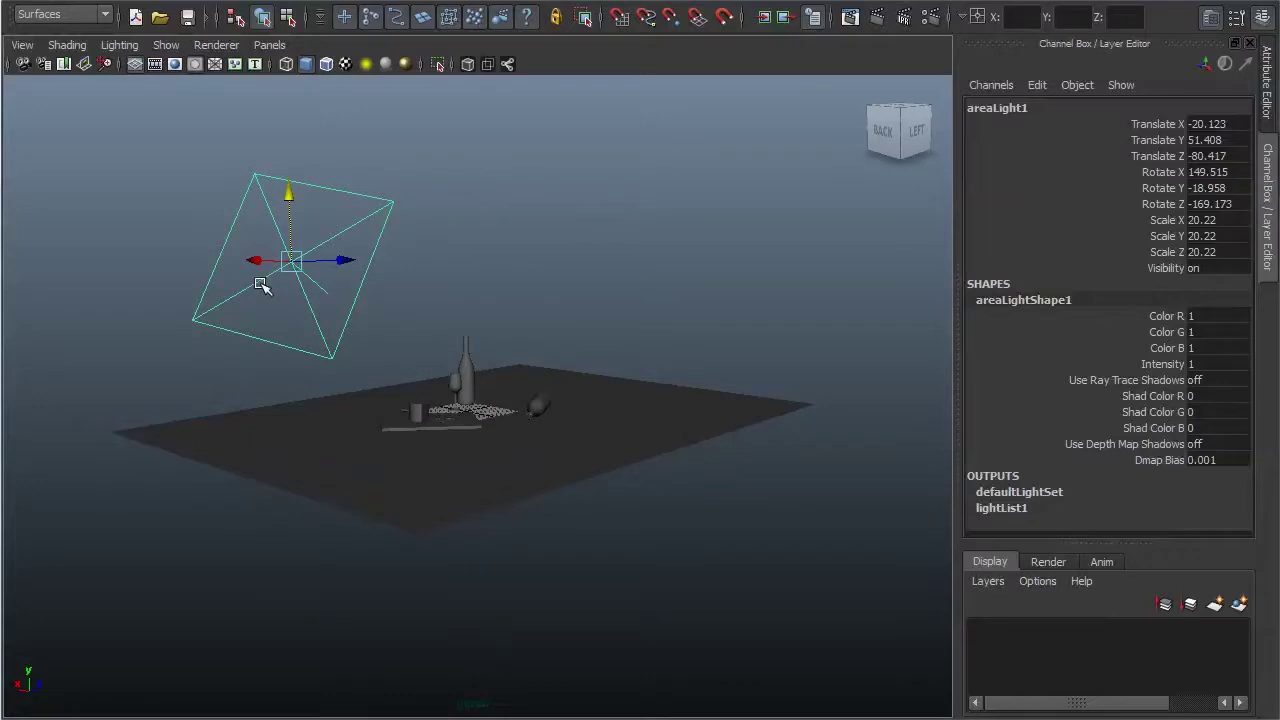
Step: Scale the area light uniformly to 9.565
{"action": "key", "text": "r"}
{"action": "mouse_move", "coordinate": [270, 270]}
{"action": "left_mouse_down"}
{"action": "mouse_move", "coordinate": [446, 302]}
{"action": "mouse_move", "coordinate": [259, 174]}
{"action": "left_mouse_up"}
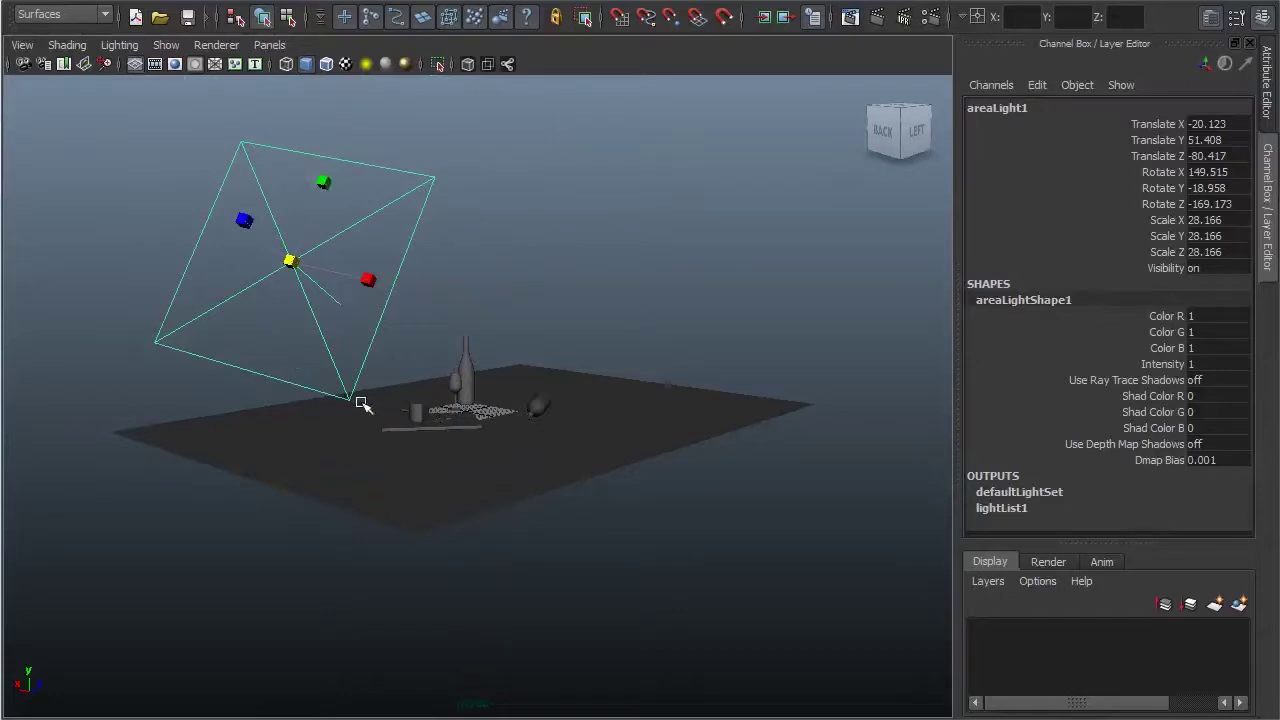
{"action": "left_click_drag", "start_coordinate": [290, 262], "coordinate": [721, 310]}
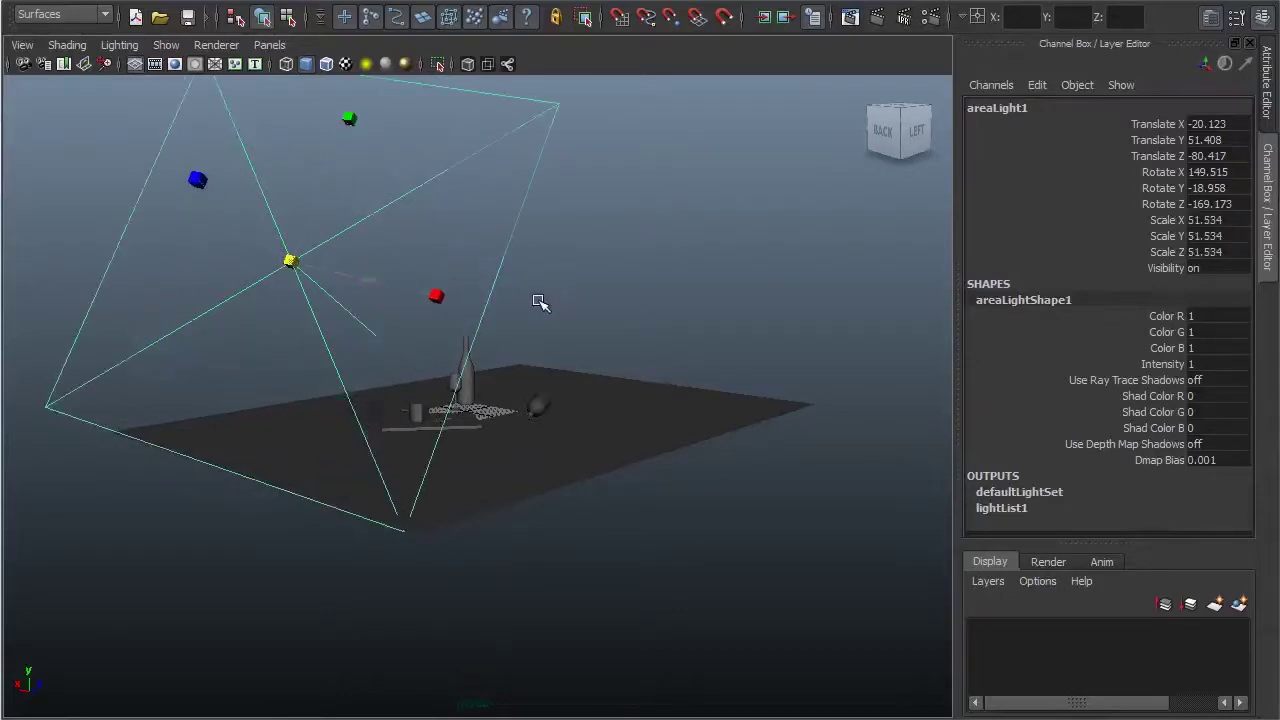
{"action": "left_click_drag", "start_coordinate": [288, 262], "coordinate": [198, 280]}
{"action": "left_click_drag", "start_coordinate": [278, 266], "coordinate": [243, 227]}
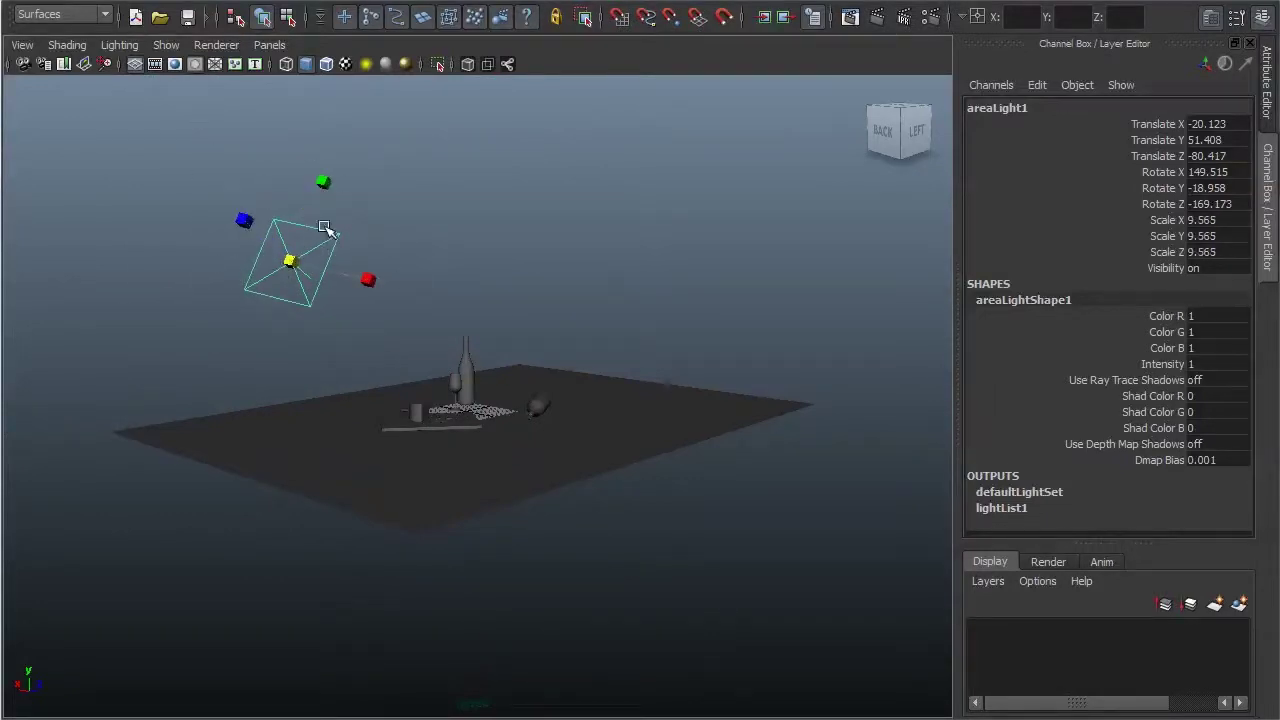
{"action": "left_click_drag", "start_coordinate": [533, 272], "coordinate": [449, 277], "text": "alt"}
{"action": "key", "text": "space"}
{"action": "left_click", "coordinate": [321, 193]}
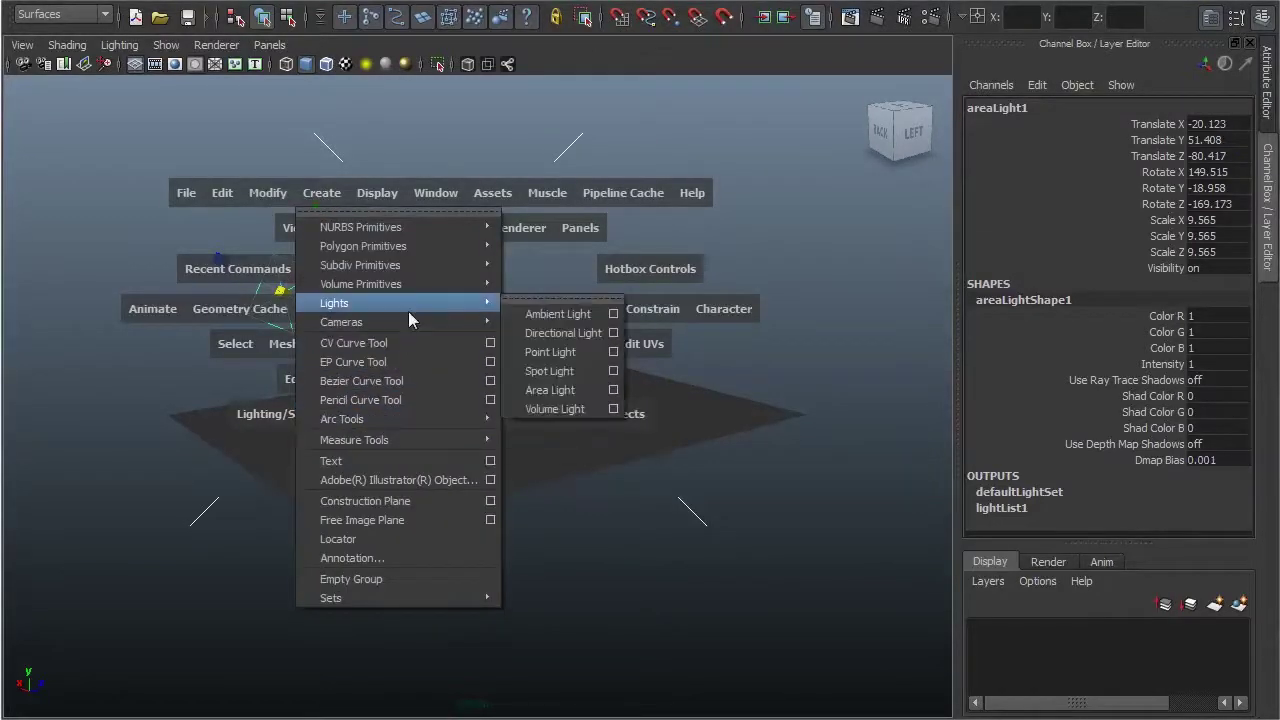
{"action": "mouse_move", "coordinate": [334, 303]}
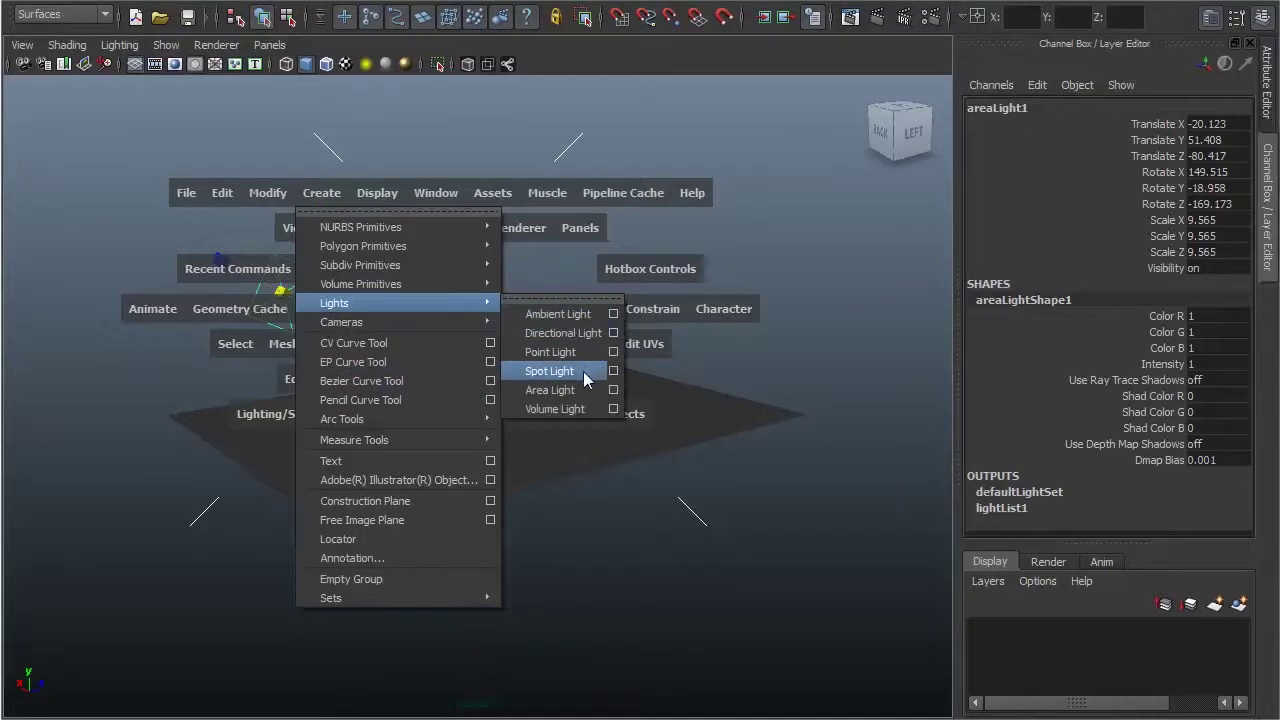
{"action": "left_click", "coordinate": [578, 371]}
{"action": "left_click_drag", "start_coordinate": [474, 370], "coordinate": [473, 260]}
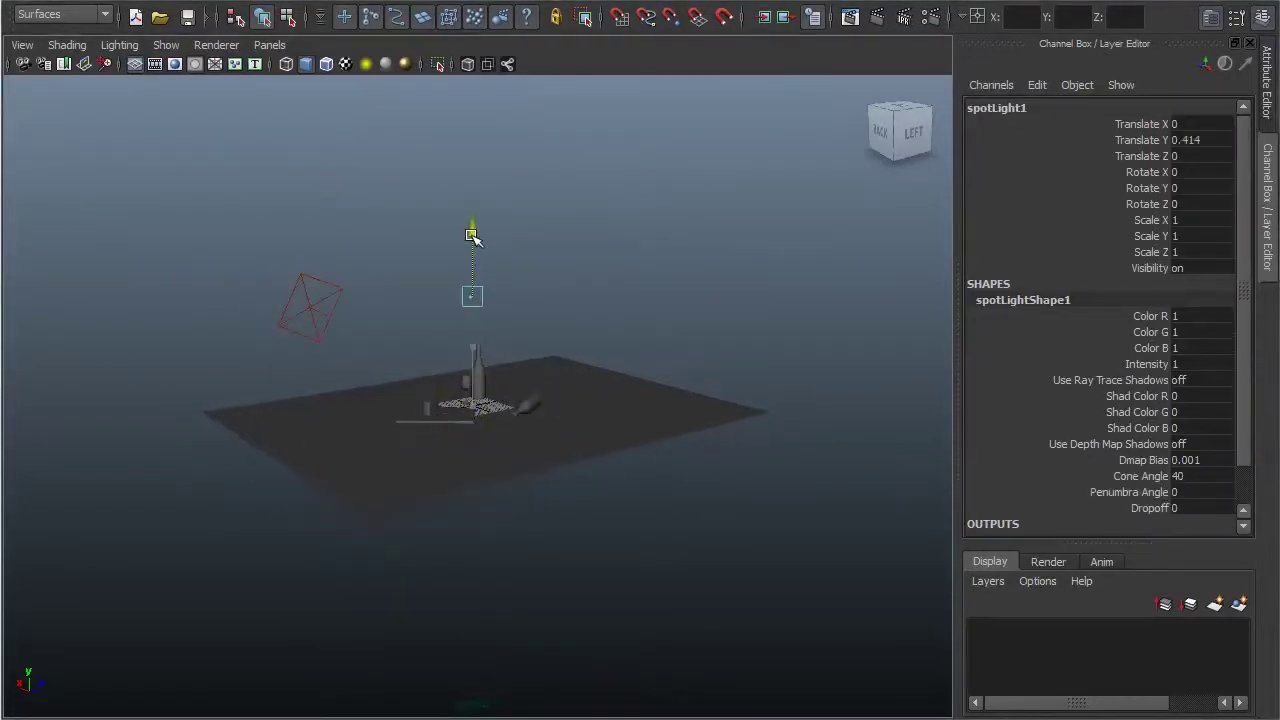
{"action": "middle_click_drag", "start_coordinate": [484, 348], "coordinate": [720, 357]}
{"action": "middle_click_drag", "start_coordinate": [609, 289], "coordinate": [720, 313], "text": "alt"}
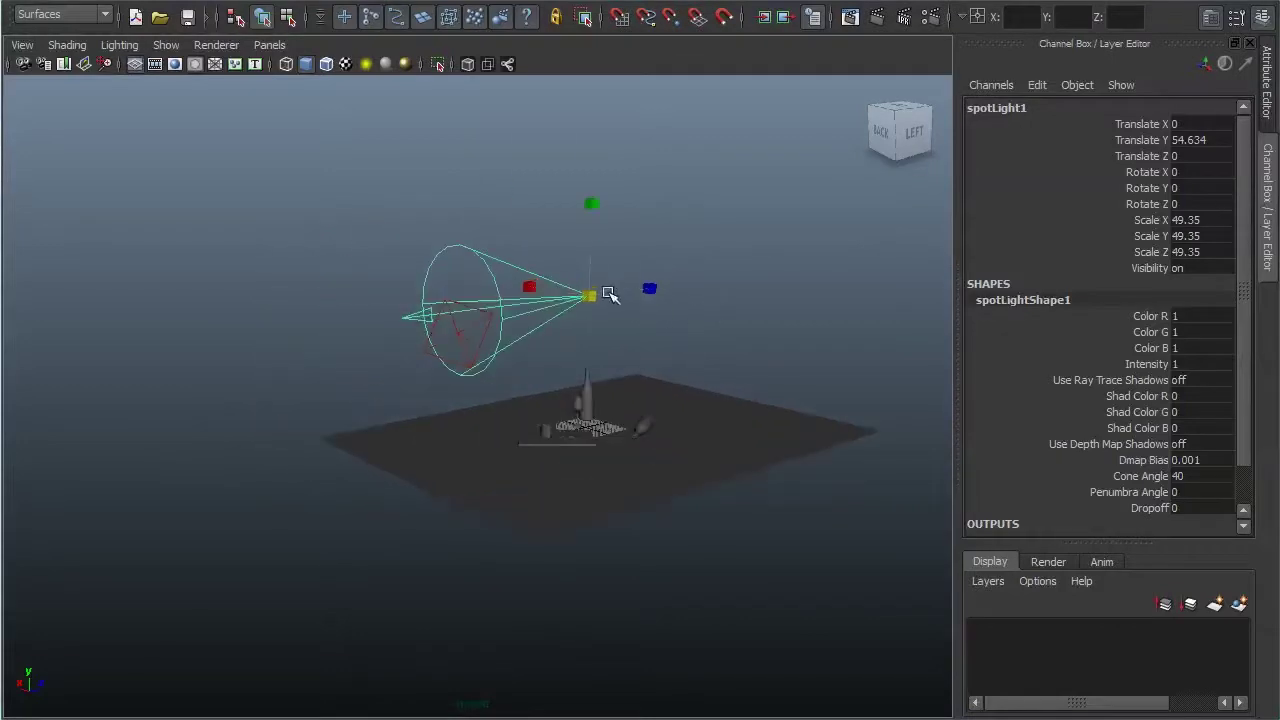
{"action": "mouse_move", "coordinate": [609, 294]}
{"action": "left_mouse_down"}
{"action": "mouse_move", "coordinate": [857, 289]}
{"action": "mouse_move", "coordinate": [666, 337]}
{"action": "mouse_move", "coordinate": [847, 374]}
{"action": "mouse_move", "coordinate": [789, 357]}
{"action": "mouse_move", "coordinate": [393, 395]}
{"action": "left_mouse_up"}
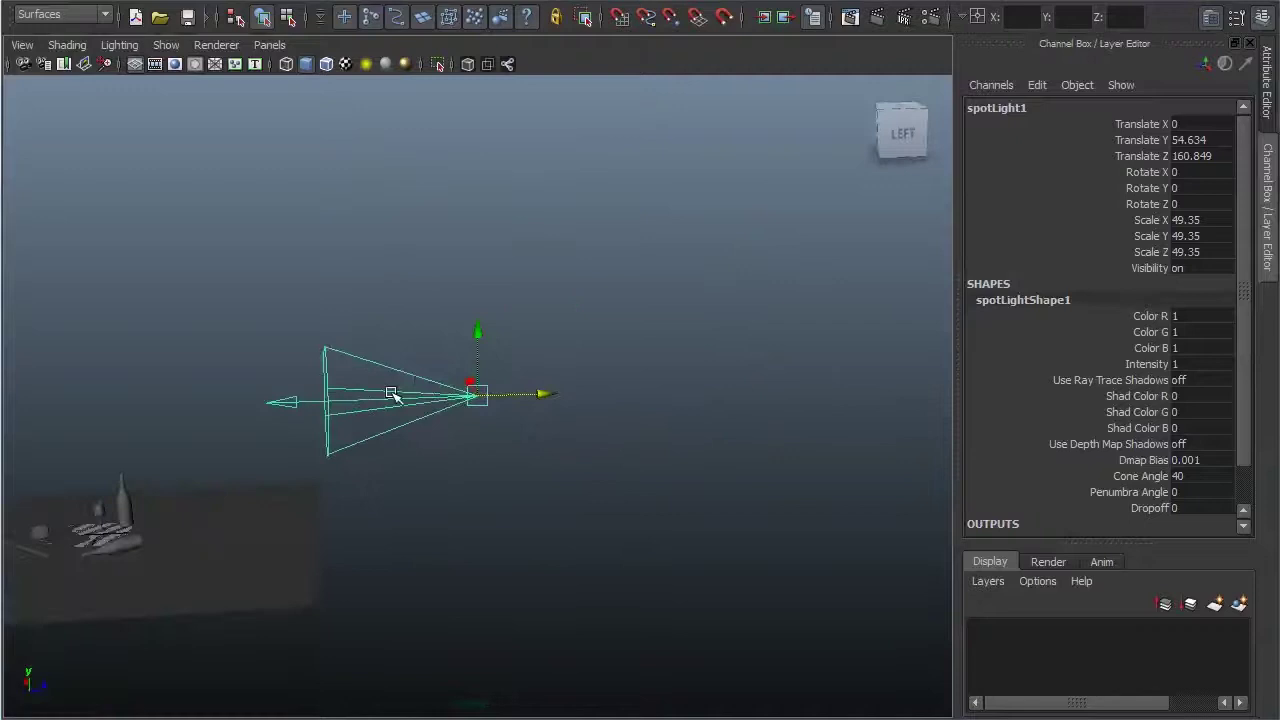
{"action": "left_click_drag", "start_coordinate": [480, 397], "coordinate": [771, 386]}
{"action": "mouse_move", "coordinate": [517, 377]}
{"action": "right_mouse_down", "text": "alt"}
{"action": "mouse_move", "coordinate": [783, 378]}
{"action": "mouse_move", "coordinate": [570, 380]}
{"action": "right_mouse_up", "text": "alt"}
{"action": "mouse_move", "coordinate": [604, 390]}
{"action": "left_mouse_down"}
{"action": "mouse_move", "coordinate": [423, 402]}
{"action": "mouse_move", "coordinate": [660, 409]}
{"action": "left_mouse_up"}
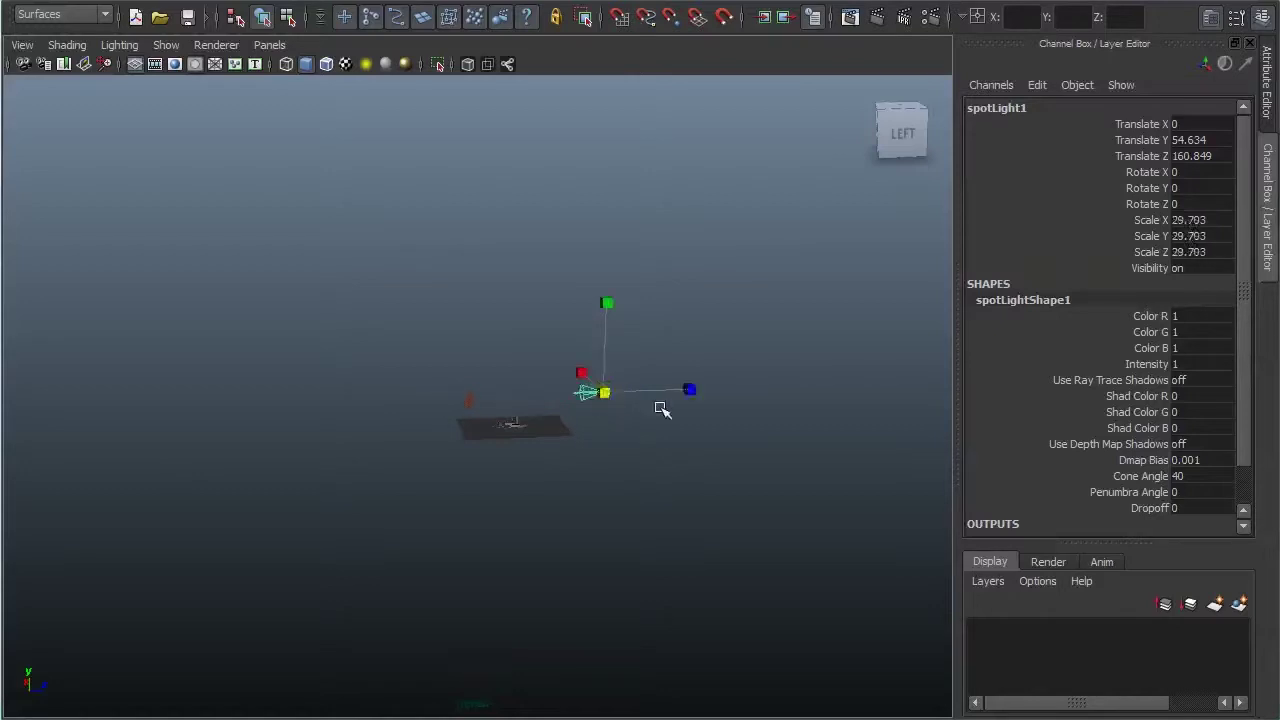
{"action": "mouse_move", "coordinate": [614, 390]}
{"action": "right_mouse_down", "text": "alt"}
{"action": "mouse_move", "coordinate": [684, 389]}
{"action": "mouse_move", "coordinate": [649, 273]}
{"action": "right_mouse_up", "text": "alt"}
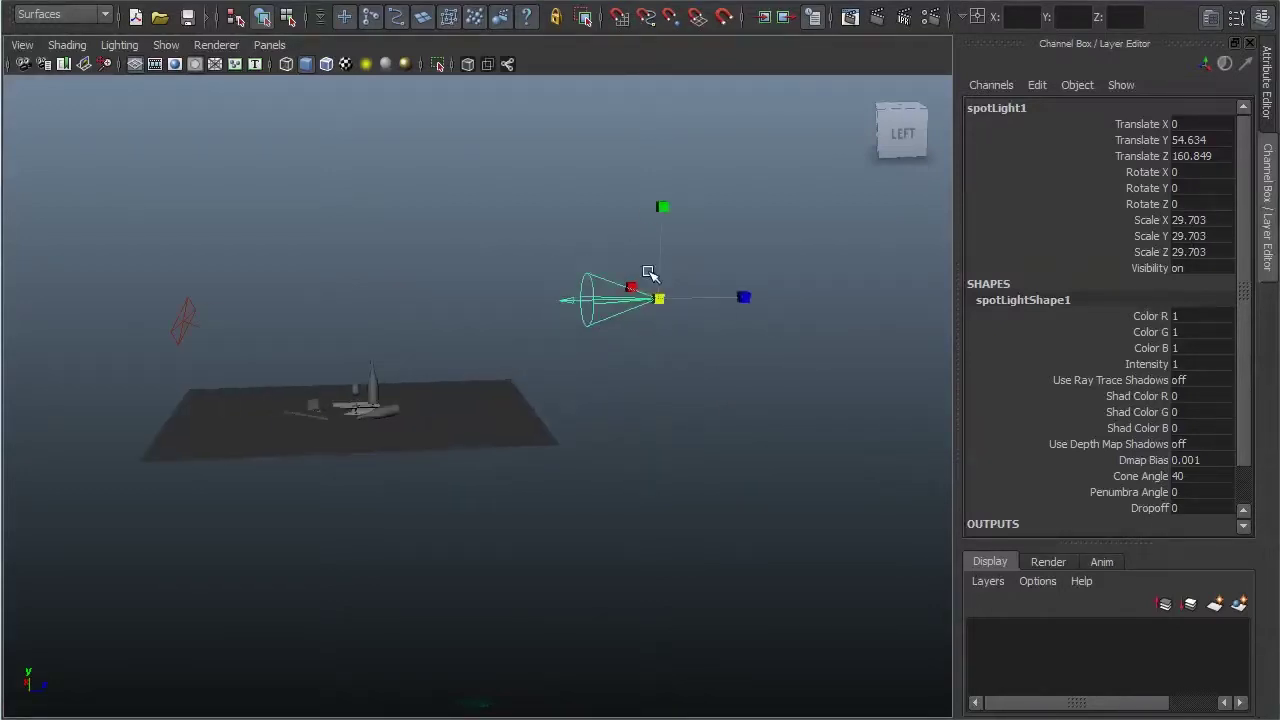
{"action": "mouse_move", "coordinate": [655, 297]}
{"action": "left_mouse_down"}
{"action": "mouse_move", "coordinate": [929, 291]}
{"action": "mouse_move", "coordinate": [529, 306]}
{"action": "mouse_move", "coordinate": [826, 334]}
{"action": "mouse_move", "coordinate": [623, 300]}
{"action": "mouse_move", "coordinate": [531, 303]}
{"action": "mouse_move", "coordinate": [943, 312]}
{"action": "mouse_move", "coordinate": [563, 309]}
{"action": "mouse_move", "coordinate": [752, 310]}
{"action": "left_mouse_up"}
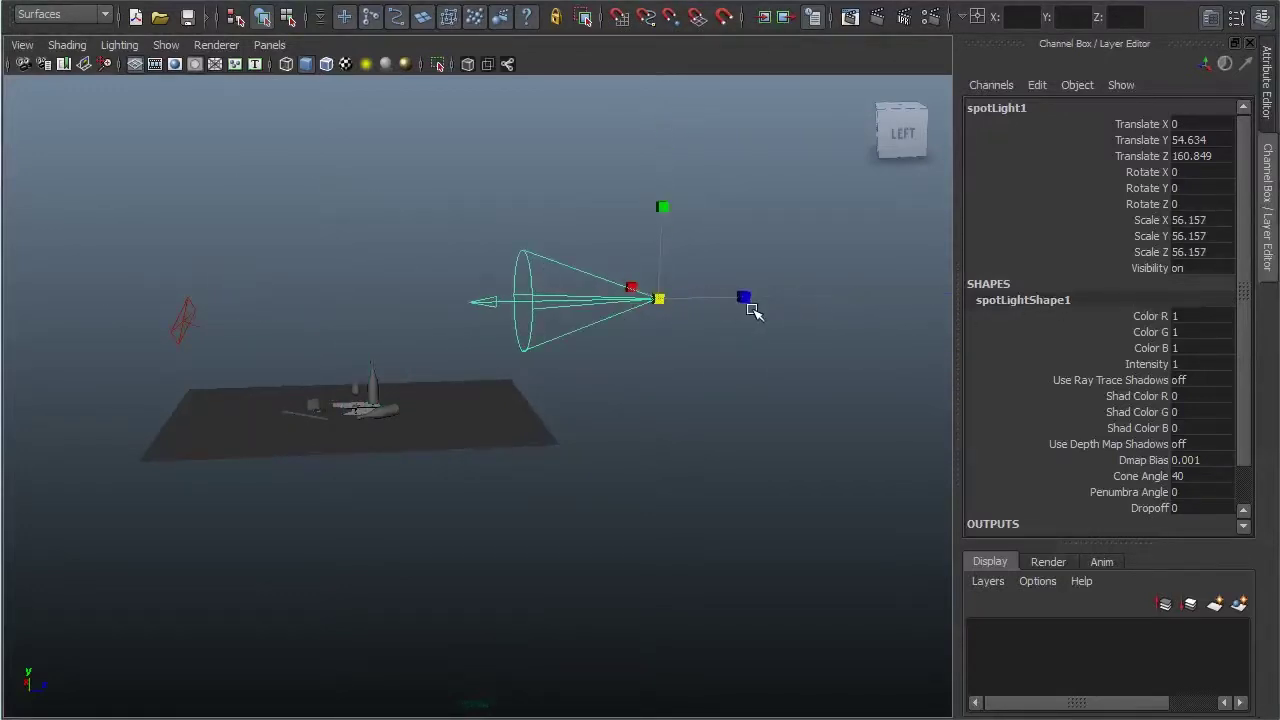
{"action": "key", "text": "Delete"}
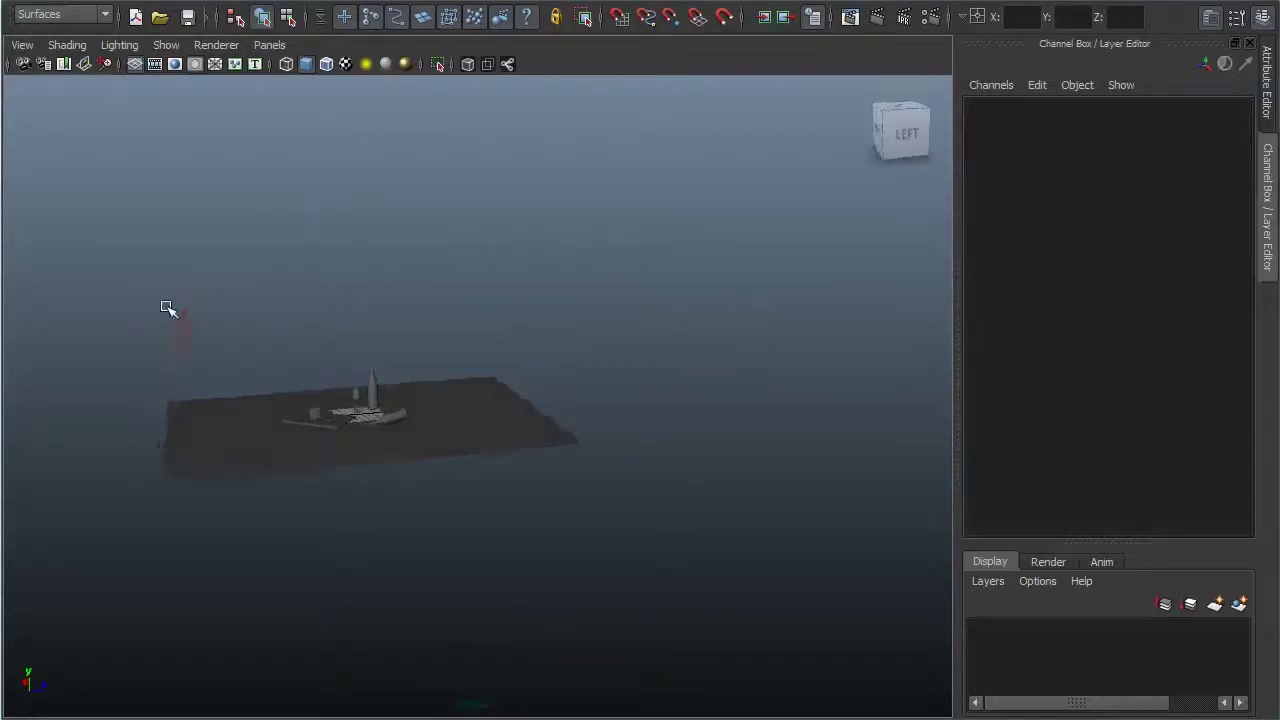
Step: Select the area light, enlarge it greatly and raise it above the table
{"action": "left_click", "coordinate": [172, 310]}
{"action": "mouse_move", "coordinate": [306, 306]}
{"action": "middle_mouse_down"}
{"action": "mouse_move", "coordinate": [443, 294]}
{"action": "mouse_move", "coordinate": [400, 316]}
{"action": "middle_mouse_up"}
{"action": "mouse_move", "coordinate": [400, 316]}
{"action": "left_mouse_down", "text": "alt"}
{"action": "mouse_move", "coordinate": [318, 283]}
{"action": "mouse_move", "coordinate": [323, 309]}
{"action": "left_mouse_up", "text": "alt"}
{"action": "key", "text": "w"}
{"action": "key", "text": "t"}
{"action": "key", "text": "w"}
{"action": "mouse_move", "coordinate": [186, 212]}
{"action": "left_mouse_down", "text": "alt"}
{"action": "mouse_move", "coordinate": [343, 337]}
{"action": "mouse_move", "coordinate": [317, 323]}
{"action": "mouse_move", "coordinate": [397, 351]}
{"action": "mouse_move", "coordinate": [665, 339]}
{"action": "mouse_move", "coordinate": [557, 349]}
{"action": "mouse_move", "coordinate": [600, 349]}
{"action": "mouse_move", "coordinate": [588, 347]}
{"action": "left_mouse_up", "text": "alt"}
Step: Zero the light's Rotate X, Y and Z, then spin and tilt it down toward the bottles
{"action": "key", "text": "e"}
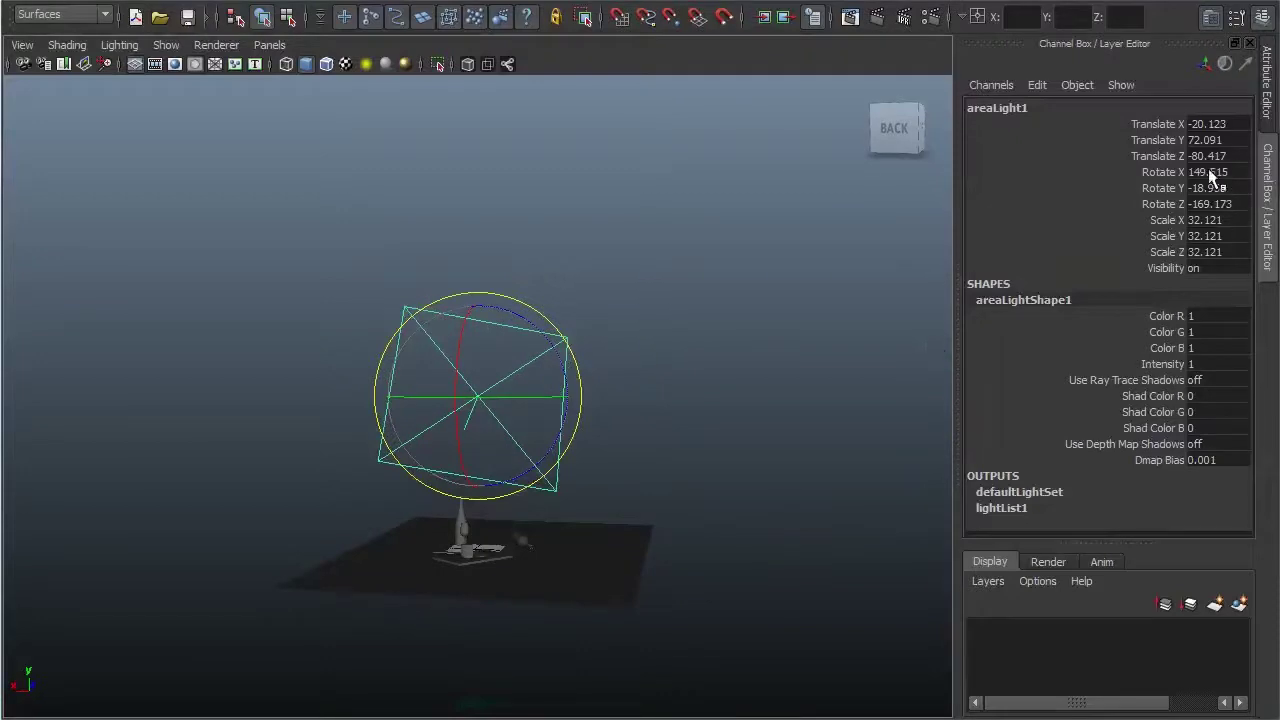
{"action": "left_click_drag", "start_coordinate": [1205, 175], "coordinate": [1228, 207]}
{"action": "type", "text": "0"}
{"action": "key", "text": "Return"}
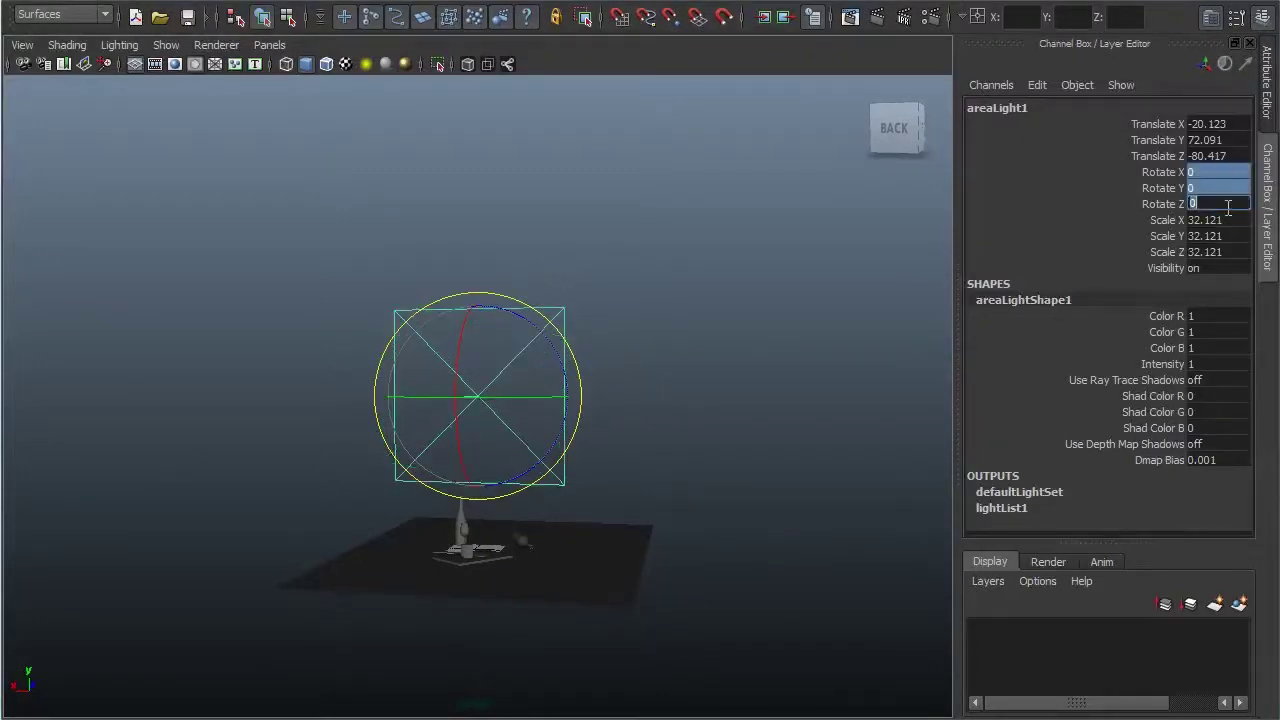
{"action": "left_click_drag", "start_coordinate": [753, 473], "coordinate": [540, 527], "text": "alt"}
{"action": "mouse_move", "coordinate": [522, 450]}
{"action": "left_mouse_down"}
{"action": "mouse_move", "coordinate": [288, 428]}
{"action": "mouse_move", "coordinate": [614, 534]}
{"action": "mouse_move", "coordinate": [486, 543]}
{"action": "mouse_move", "coordinate": [444, 560]}
{"action": "mouse_move", "coordinate": [457, 557]}
{"action": "mouse_move", "coordinate": [457, 486]}
{"action": "left_mouse_up"}
{"action": "mouse_move", "coordinate": [518, 320]}
{"action": "left_mouse_down"}
{"action": "mouse_move", "coordinate": [774, 451]}
{"action": "mouse_move", "coordinate": [608, 432]}
{"action": "left_mouse_up"}
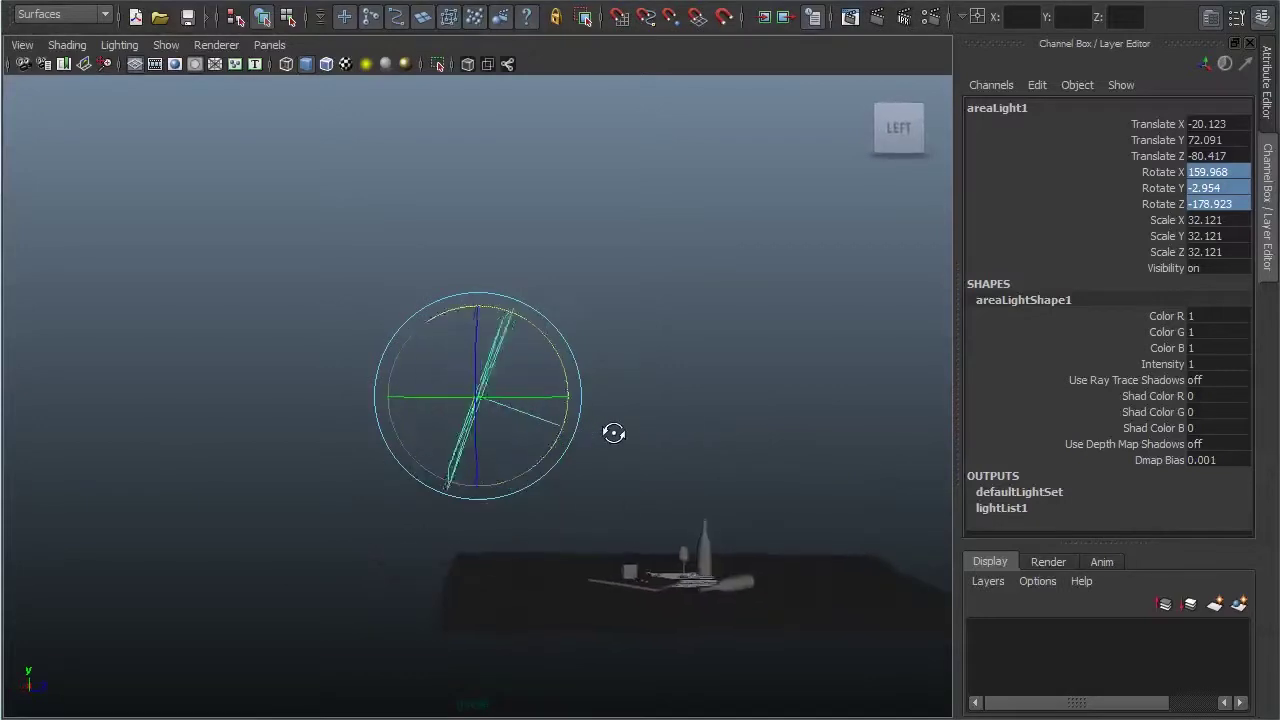
{"action": "middle_click_drag", "start_coordinate": [709, 434], "coordinate": [726, 471]}
{"action": "mouse_move", "coordinate": [640, 466]}
{"action": "left_mouse_down", "text": "alt"}
{"action": "mouse_move", "coordinate": [711, 469]}
{"action": "mouse_move", "coordinate": [529, 449]}
{"action": "mouse_move", "coordinate": [380, 343]}
{"action": "mouse_move", "coordinate": [697, 466]}
{"action": "mouse_move", "coordinate": [620, 437]}
{"action": "mouse_move", "coordinate": [803, 417]}
{"action": "mouse_move", "coordinate": [766, 380]}
{"action": "mouse_move", "coordinate": [660, 397]}
{"action": "mouse_move", "coordinate": [520, 386]}
{"action": "mouse_move", "coordinate": [580, 397]}
{"action": "mouse_move", "coordinate": [557, 371]}
{"action": "mouse_move", "coordinate": [573, 381]}
{"action": "left_mouse_up", "text": "alt"}
Step: Move the light up and back to -22.579, 98.536, -116.463 and show its Attribute Editor
{"action": "key", "text": "w"}
{"action": "left_click_drag", "start_coordinate": [563, 434], "coordinate": [449, 423], "text": "alt"}
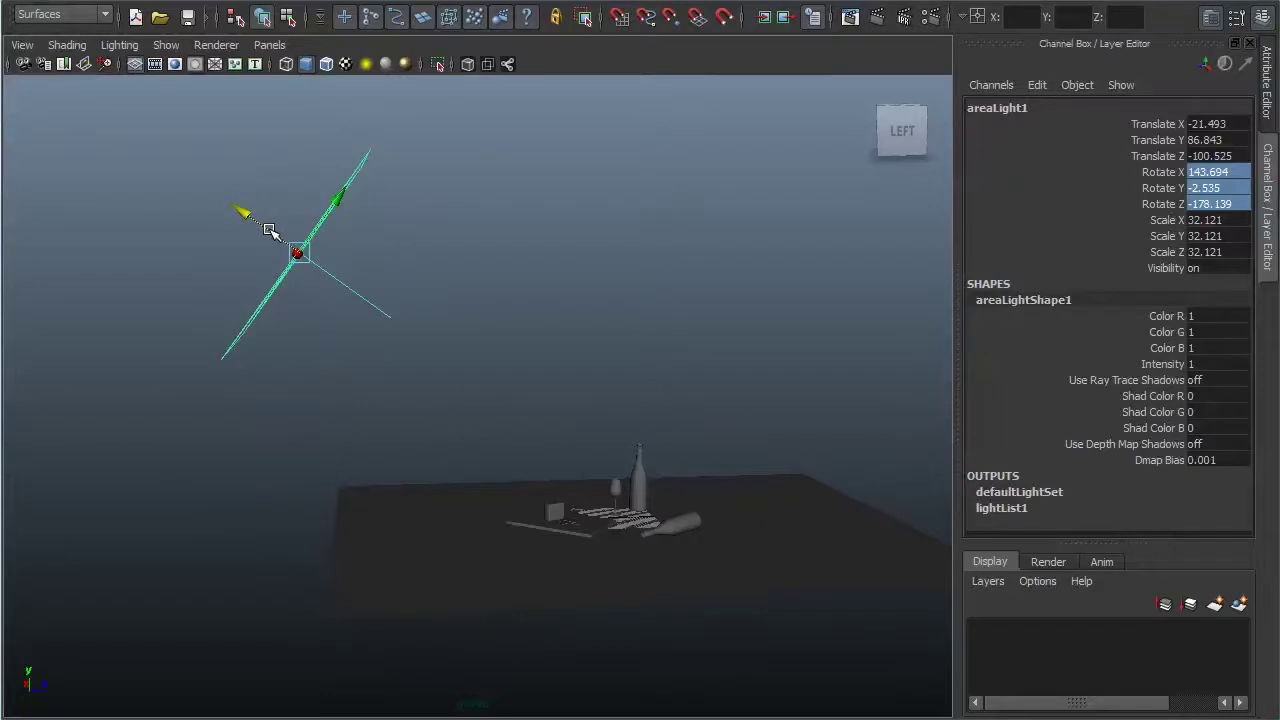
{"action": "left_click_drag", "start_coordinate": [396, 310], "coordinate": [454, 318], "text": "alt"}
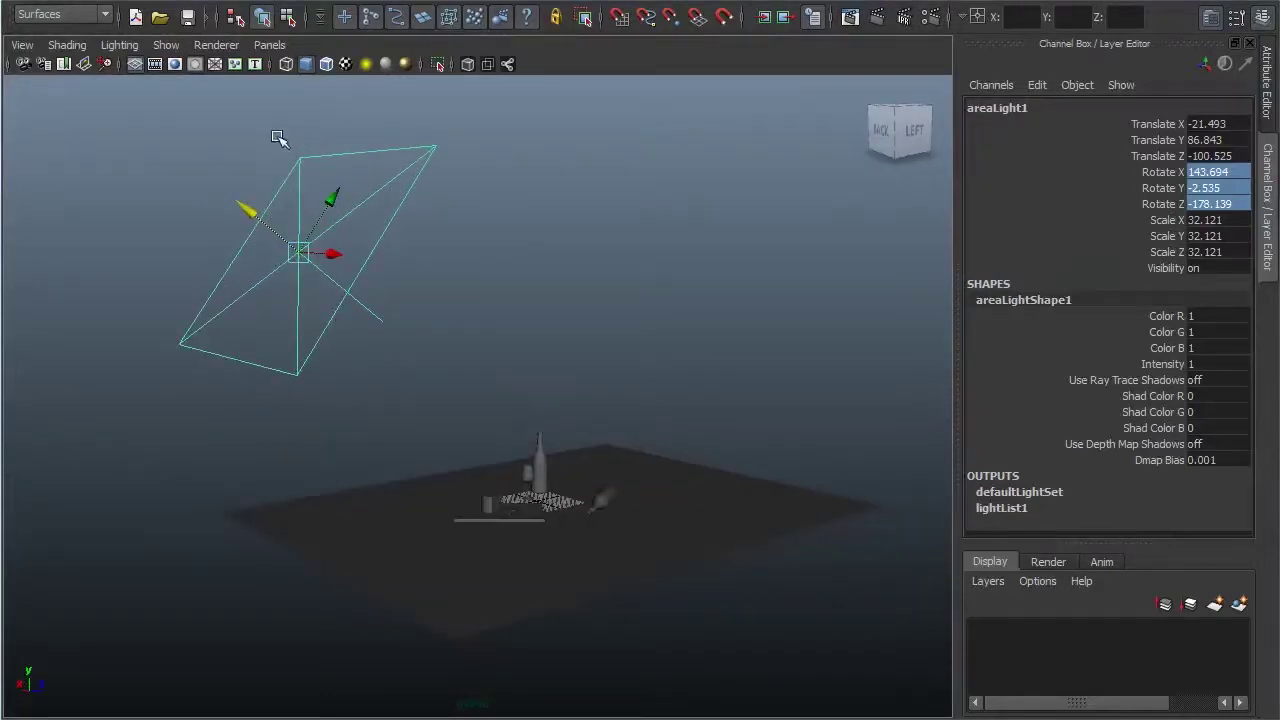
{"action": "left_click_drag", "start_coordinate": [581, 369], "coordinate": [258, 261], "text": "alt"}
{"action": "mouse_move", "coordinate": [247, 217]}
{"action": "left_mouse_down"}
{"action": "mouse_move", "coordinate": [571, 437]}
{"action": "mouse_move", "coordinate": [380, 314]}
{"action": "mouse_move", "coordinate": [143, 214]}
{"action": "mouse_move", "coordinate": [533, 440]}
{"action": "mouse_move", "coordinate": [130, 115]}
{"action": "mouse_move", "coordinate": [440, 350]}
{"action": "mouse_move", "coordinate": [189, 254]}
{"action": "mouse_move", "coordinate": [508, 425]}
{"action": "mouse_move", "coordinate": [343, 260]}
{"action": "mouse_move", "coordinate": [213, 247]}
{"action": "mouse_move", "coordinate": [397, 323]}
{"action": "mouse_move", "coordinate": [177, 171]}
{"action": "mouse_move", "coordinate": [528, 328]}
{"action": "mouse_move", "coordinate": [457, 295]}
{"action": "left_mouse_up"}
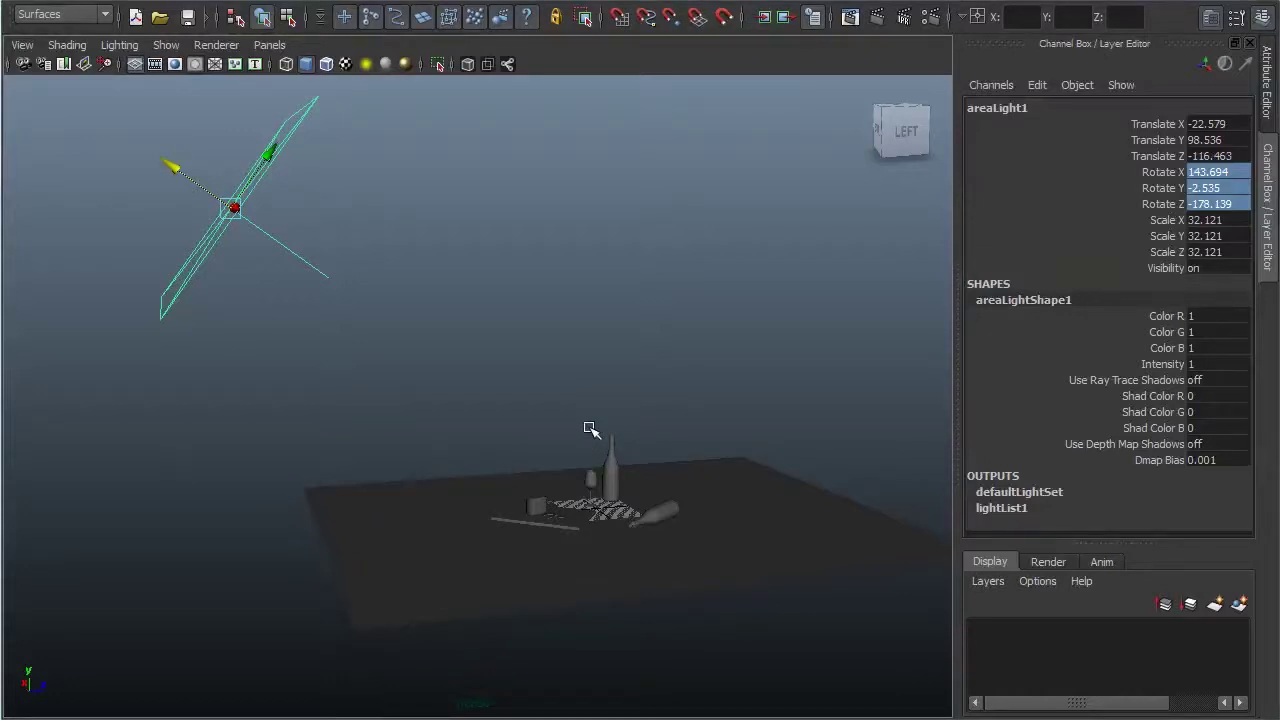
{"action": "key", "text": "ctrl+a"}
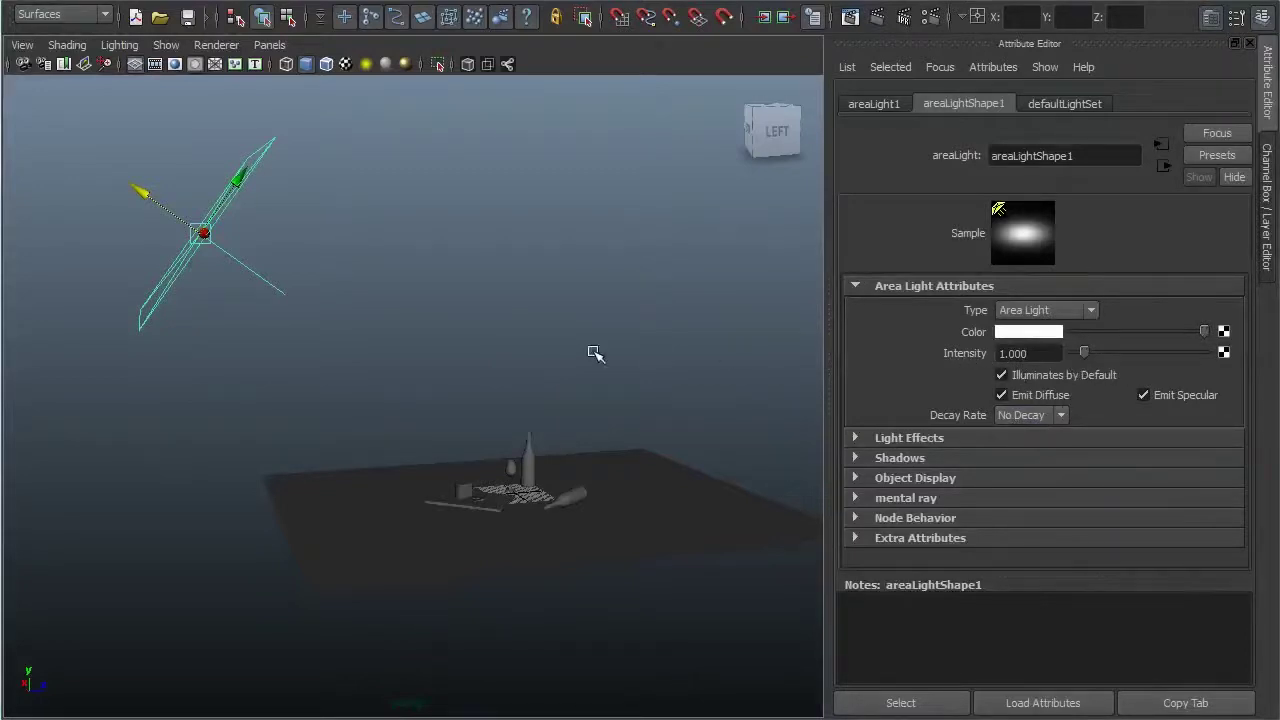
{"action": "left_click_drag", "start_coordinate": [594, 354], "coordinate": [631, 354], "text": "alt"}
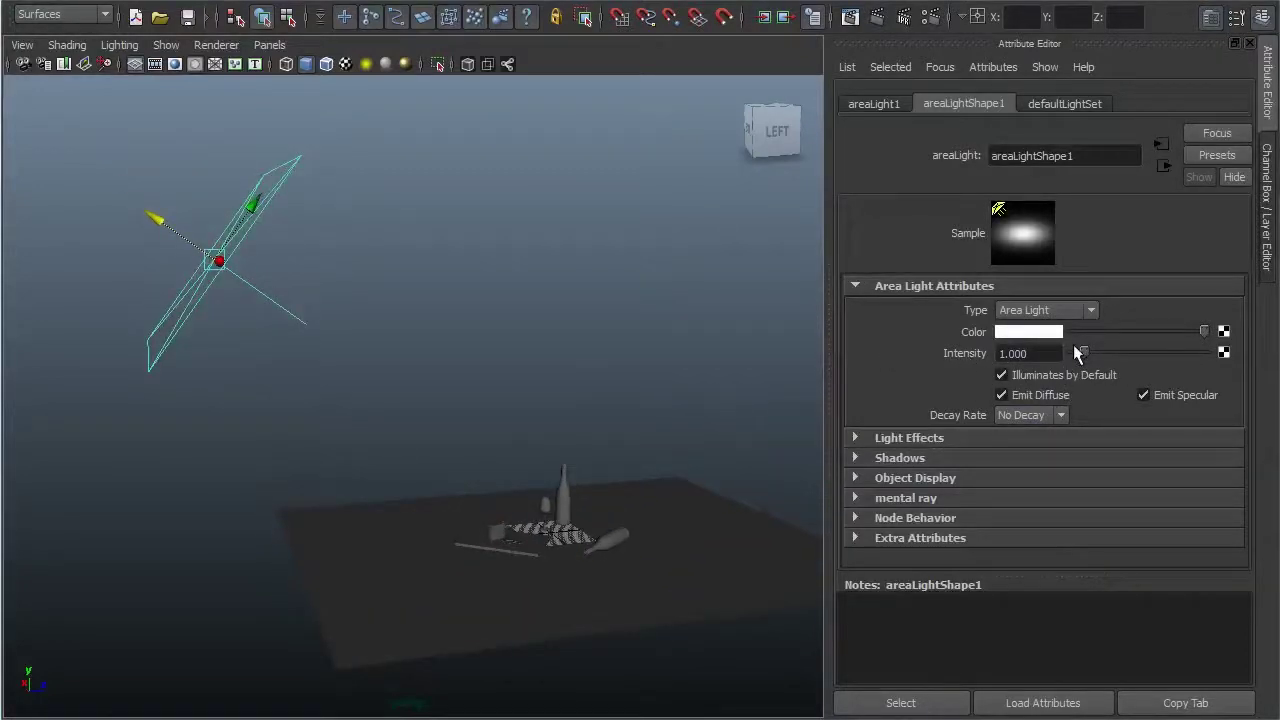
{"action": "mouse_move", "coordinate": [823, 232]}
{"action": "left_mouse_down", "text": "alt"}
{"action": "mouse_move", "coordinate": [474, 266]}
{"action": "mouse_move", "coordinate": [406, 220]}
{"action": "left_mouse_up", "text": "alt"}
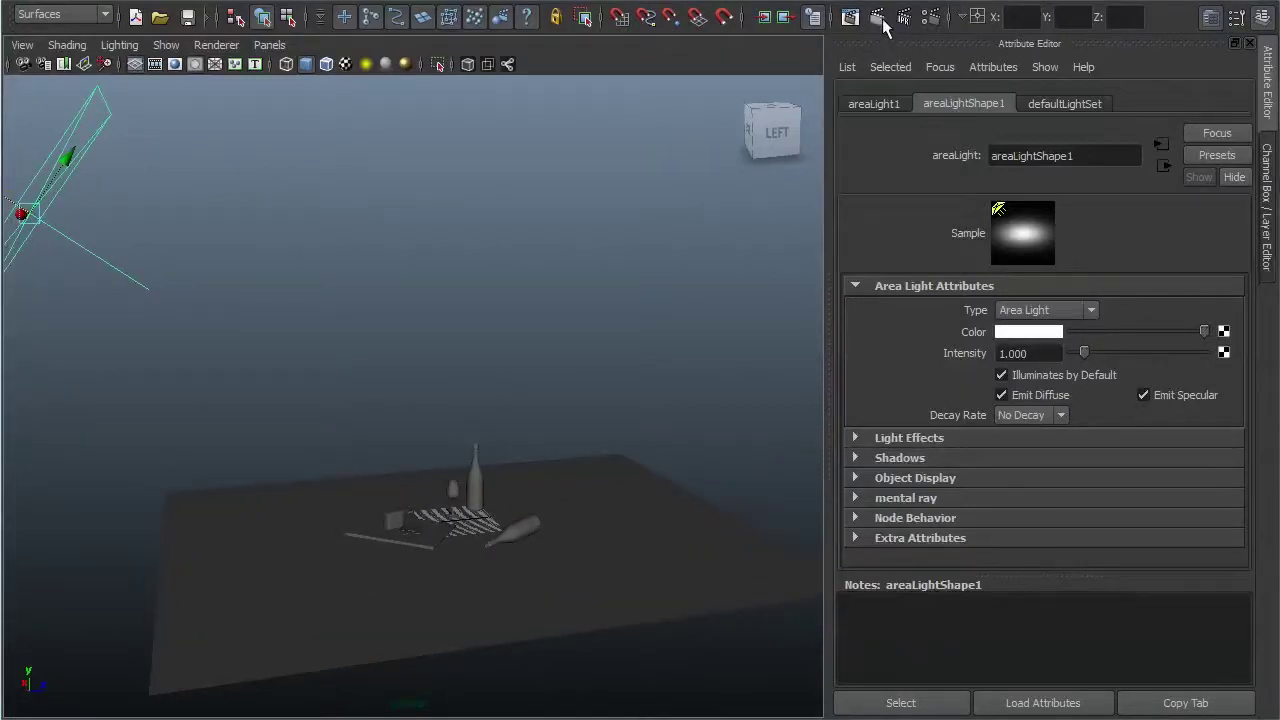
{"action": "left_click", "coordinate": [879, 18]}
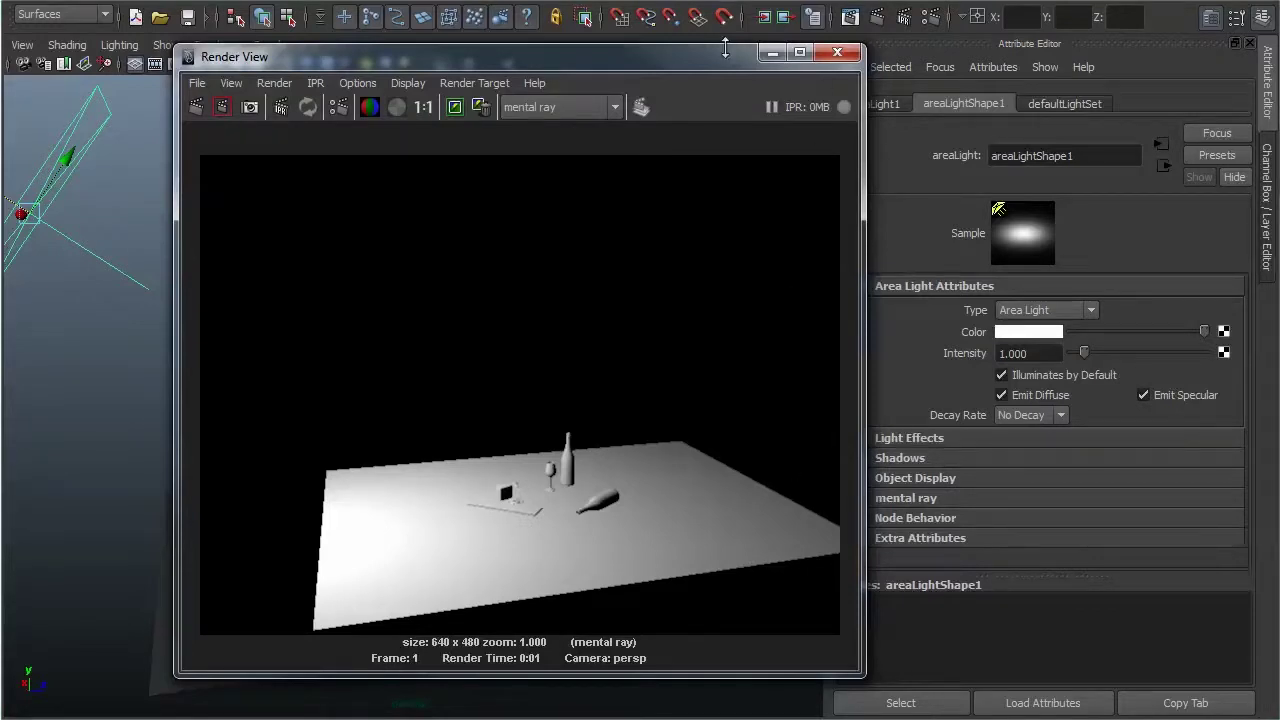
{"action": "left_click", "coordinate": [1046, 353]}
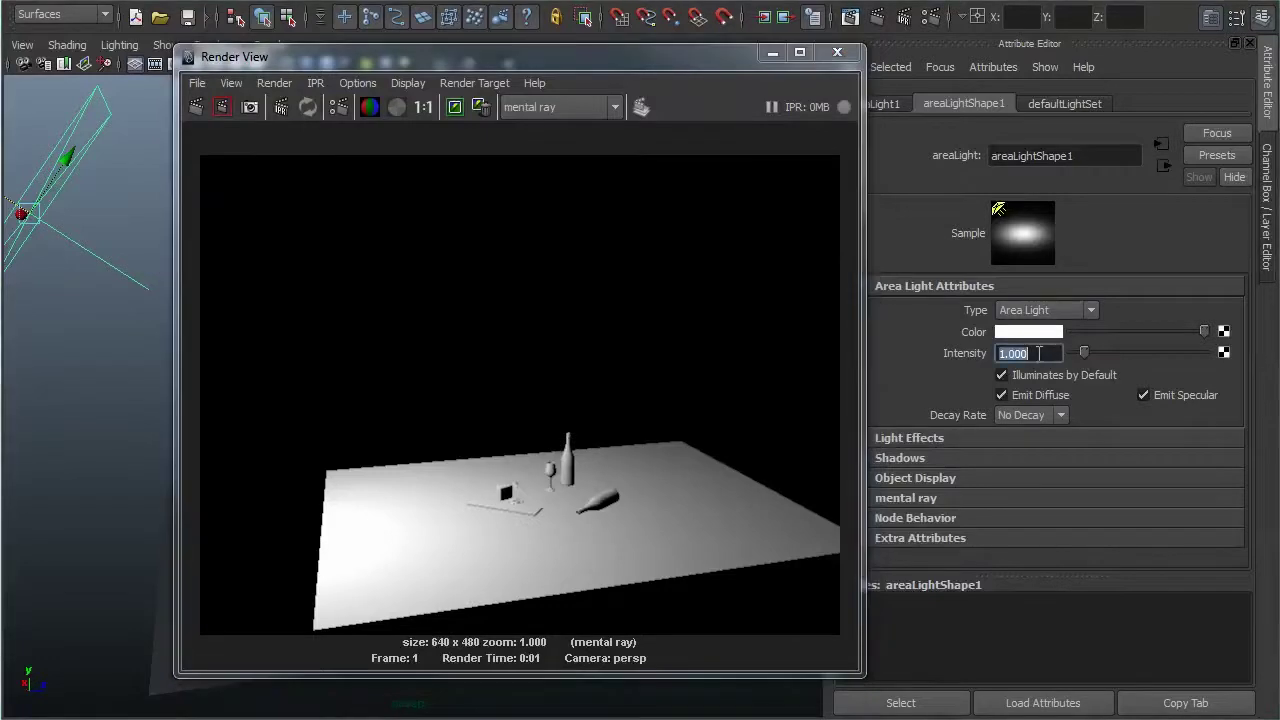
{"action": "type", "text": "0.5"}
{"action": "key", "text": "Return"}
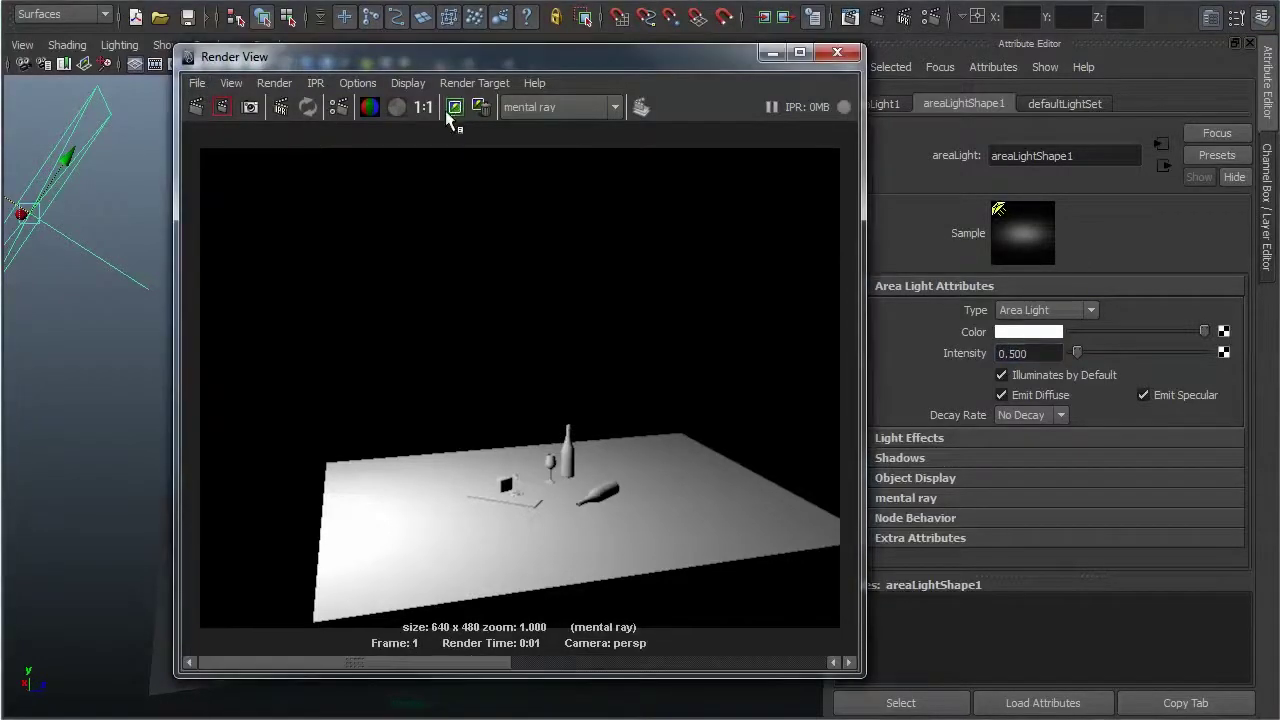
{"action": "left_click", "coordinate": [196, 107]}
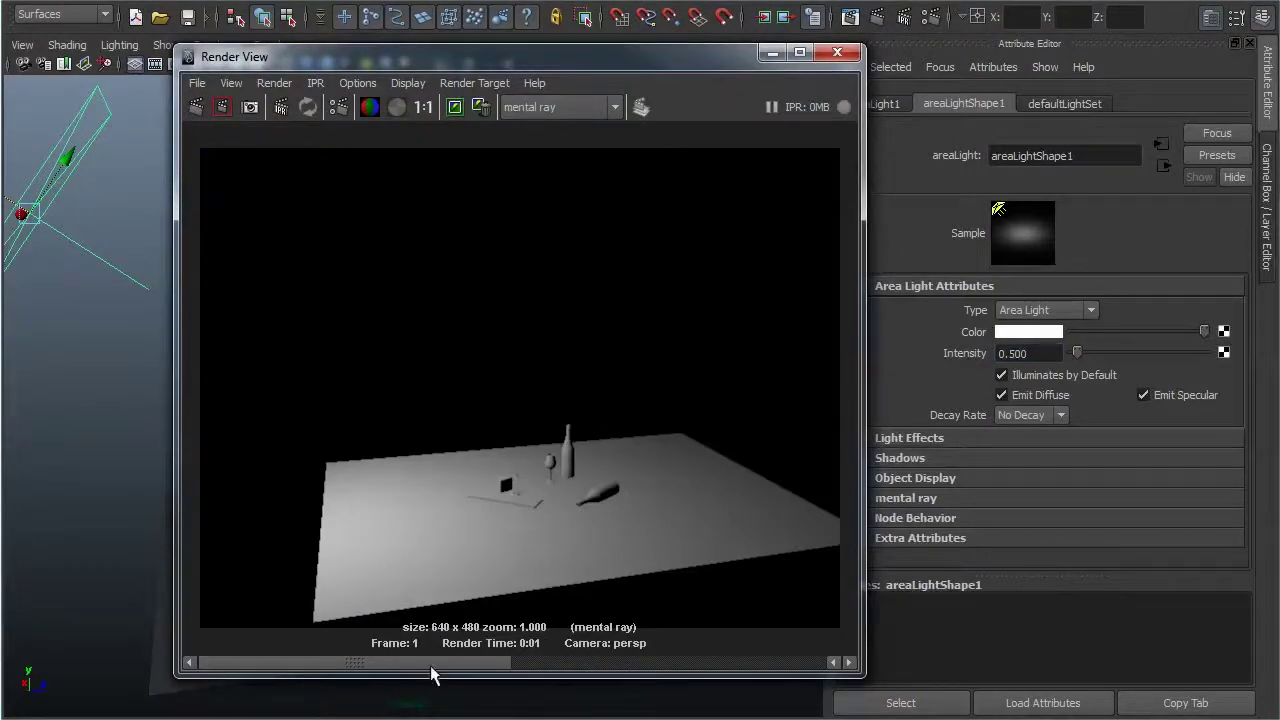
{"action": "mouse_move", "coordinate": [478, 666]}
{"action": "left_mouse_down"}
{"action": "mouse_move", "coordinate": [657, 666]}
{"action": "mouse_move", "coordinate": [474, 684]}
{"action": "left_mouse_up"}
{"action": "left_click", "coordinate": [518, 661]}
{"action": "left_click", "coordinate": [518, 661]}
{"action": "left_click", "coordinate": [518, 661]}
{"action": "left_click", "coordinate": [518, 661]}
{"action": "left_click", "coordinate": [520, 661]}
{"action": "mouse_move", "coordinate": [522, 661]}
{"action": "left_mouse_down"}
{"action": "mouse_move", "coordinate": [710, 661]}
{"action": "mouse_move", "coordinate": [350, 661]}
{"action": "left_mouse_up"}
{"action": "double_click", "coordinate": [1055, 352]}
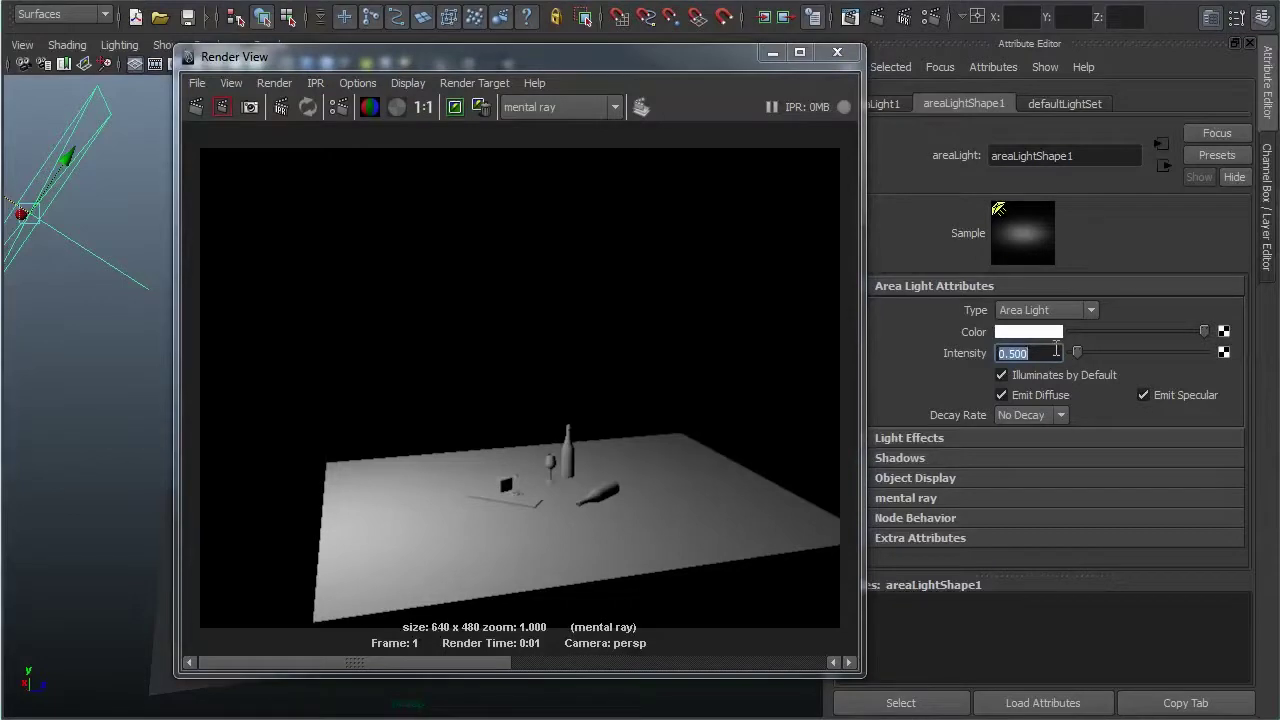
{"action": "type", "text": "3"}
{"action": "key", "text": "Return"}
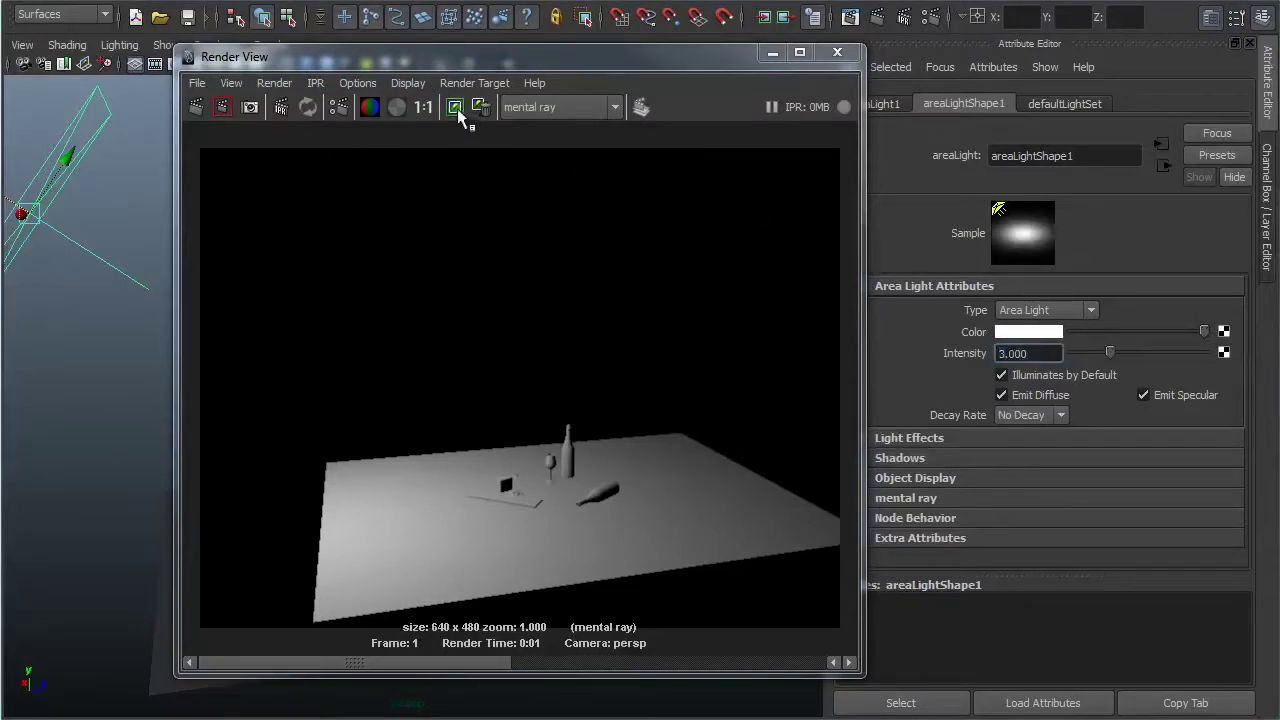
{"action": "left_click", "coordinate": [196, 107]}
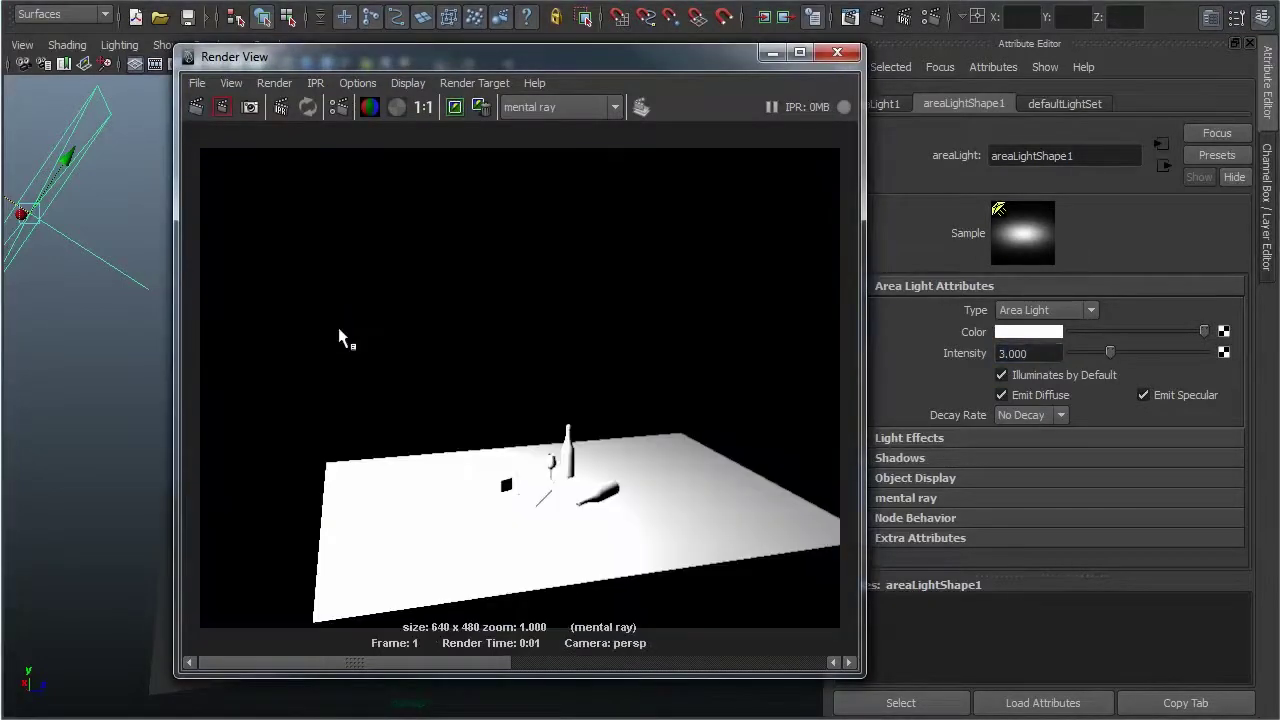
{"action": "left_click_drag", "start_coordinate": [481, 659], "coordinate": [701, 661]}
{"action": "left_click", "coordinate": [836, 53]}
{"action": "mouse_move", "coordinate": [608, 303]}
{"action": "left_mouse_down", "text": "alt"}
{"action": "mouse_move", "coordinate": [334, 294]}
{"action": "mouse_move", "coordinate": [508, 300]}
{"action": "left_mouse_up", "text": "alt"}
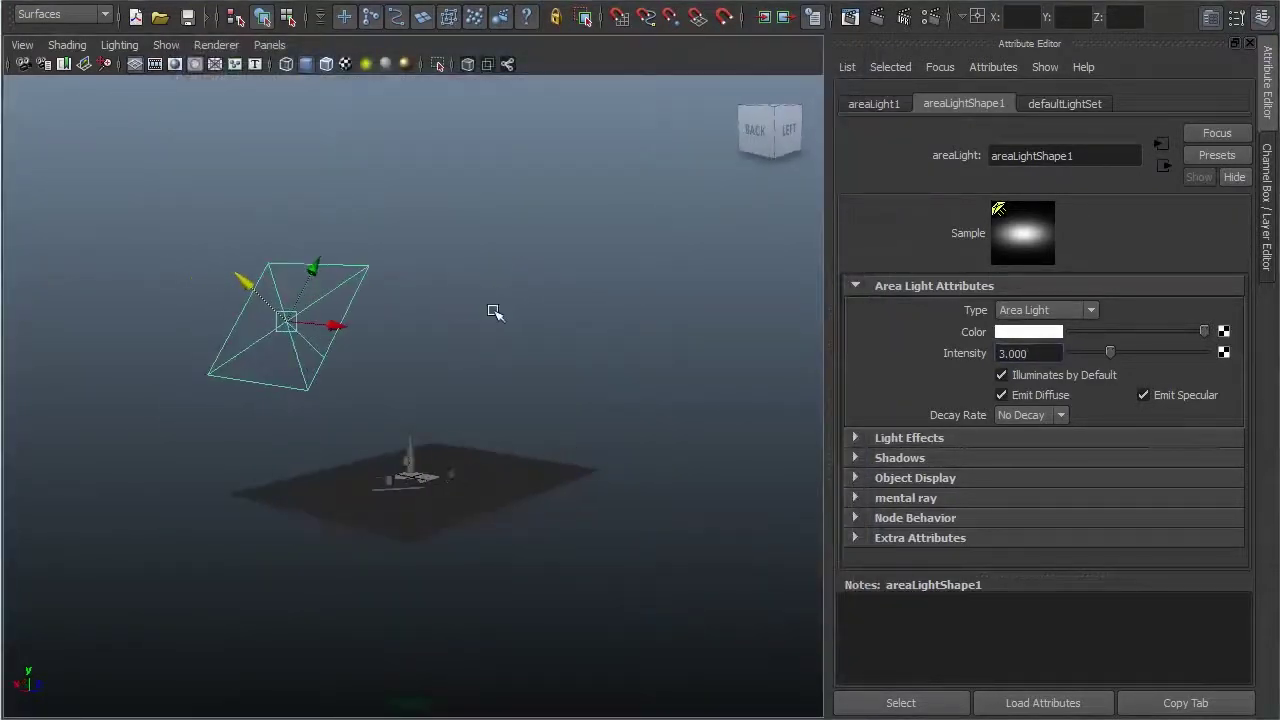
{"action": "key", "text": "q"}
{"action": "mouse_move", "coordinate": [559, 359]}
{"action": "left_mouse_down", "text": "alt"}
{"action": "mouse_move", "coordinate": [391, 366]}
{"action": "mouse_move", "coordinate": [436, 349]}
{"action": "left_mouse_up", "text": "alt"}
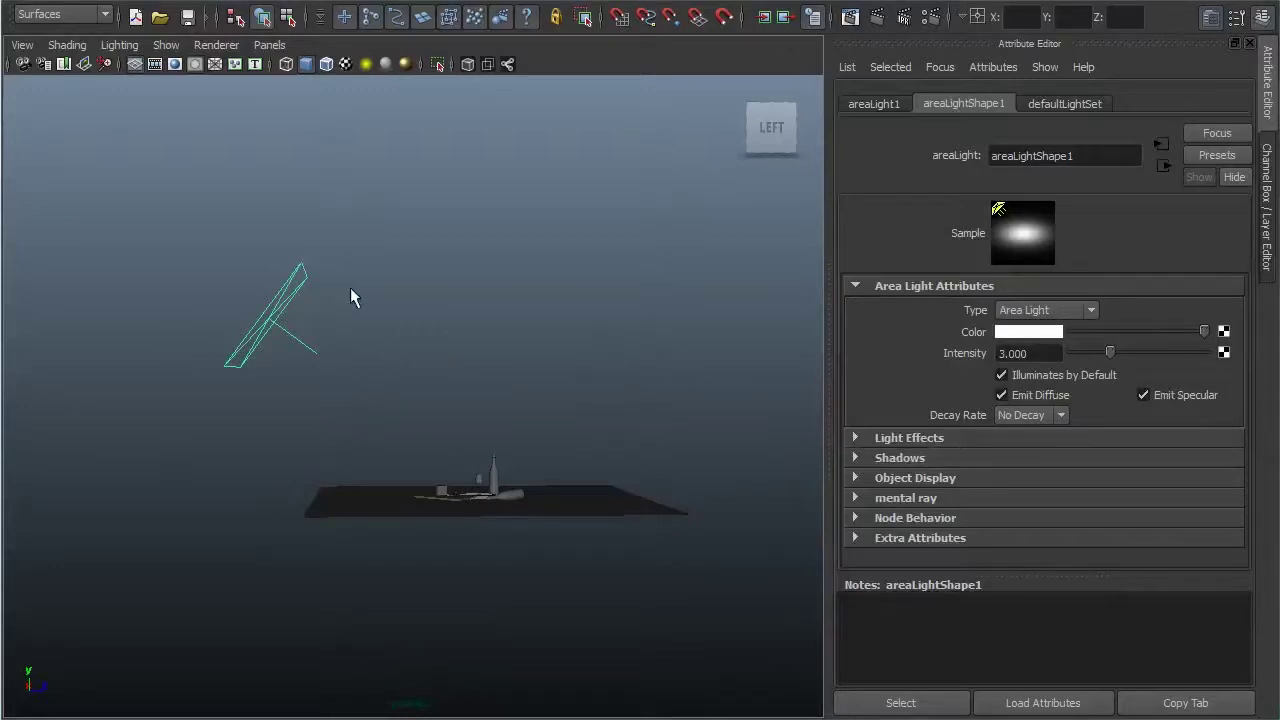
{"action": "left_click_drag", "start_coordinate": [1110, 352], "coordinate": [1084, 352]}
{"action": "left_click", "coordinate": [1054, 354]}
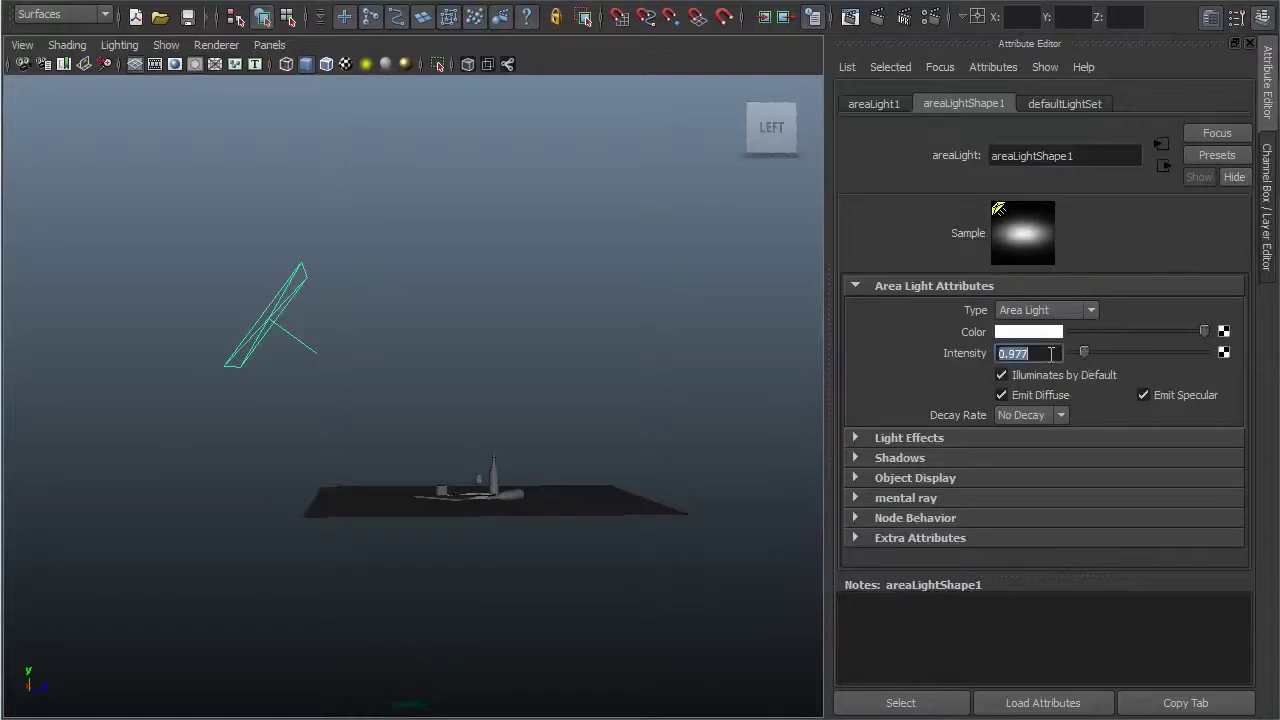
{"action": "type", "text": "1"}
{"action": "key", "text": "Return"}
{"action": "mouse_move", "coordinate": [523, 313]}
{"action": "left_mouse_down", "text": "alt"}
{"action": "mouse_move", "coordinate": [457, 303]}
{"action": "mouse_move", "coordinate": [363, 317]}
{"action": "mouse_move", "coordinate": [489, 314]}
{"action": "mouse_move", "coordinate": [563, 372]}
{"action": "mouse_move", "coordinate": [431, 337]}
{"action": "left_mouse_up", "text": "alt"}
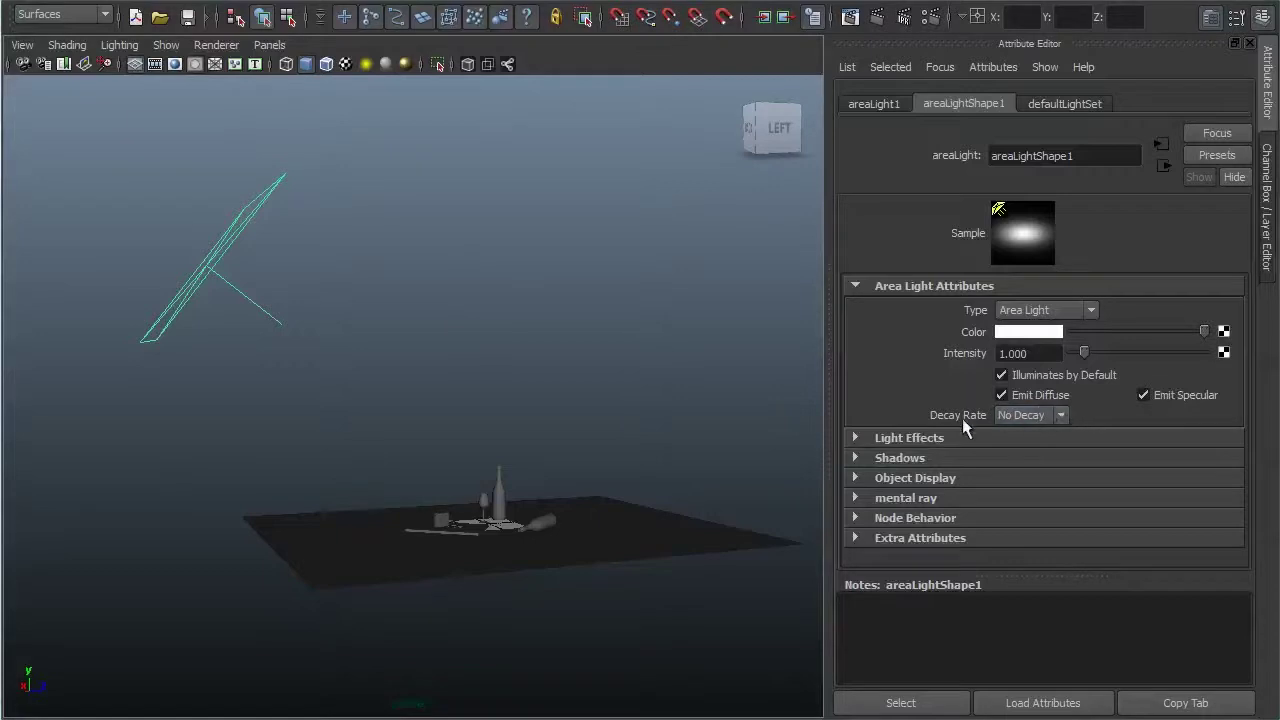
{"action": "left_click", "coordinate": [1037, 420]}
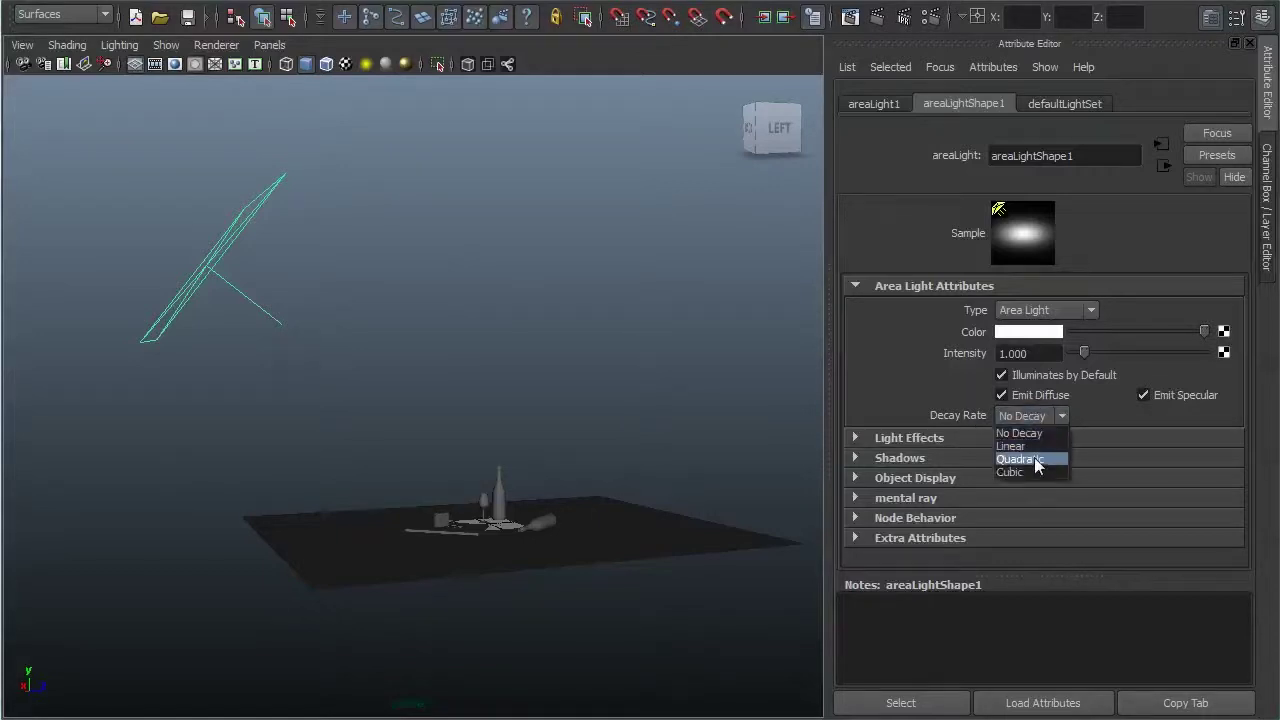
Step: Give the area light quadratic decay, enable ray-traced shadows and set Ray Depth Limit to 3
{"action": "left_click", "coordinate": [1035, 460]}
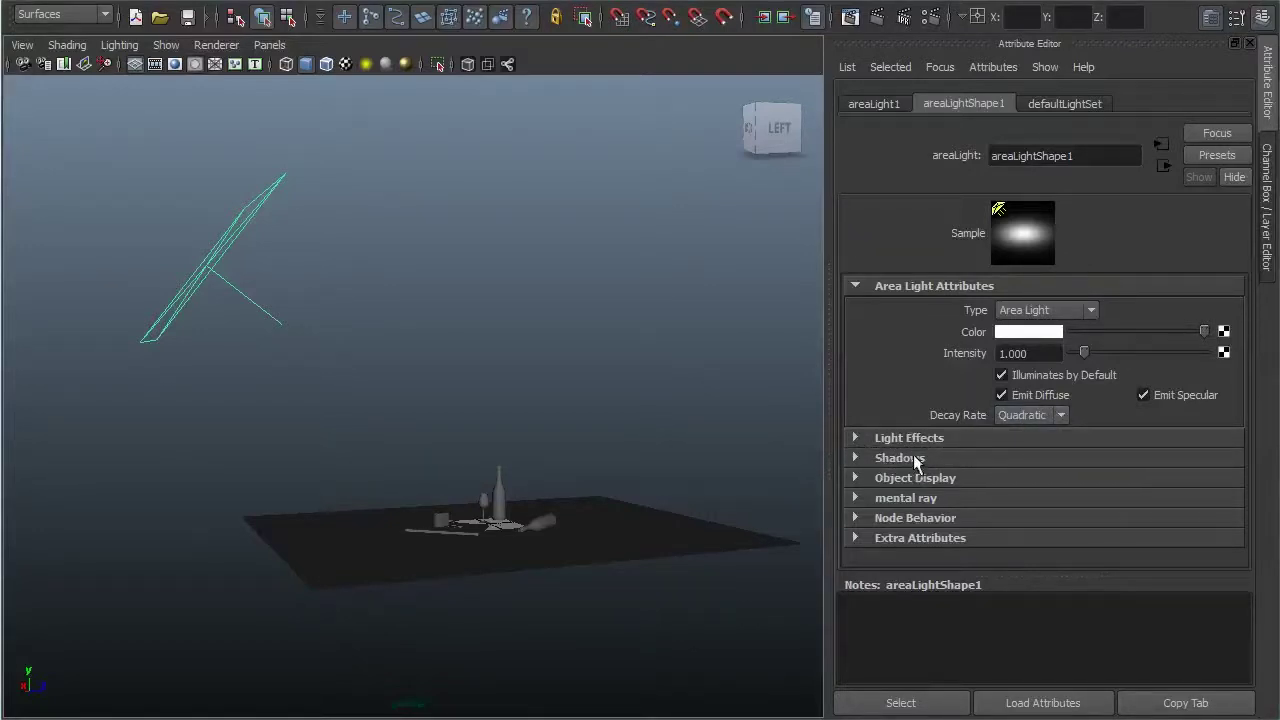
{"action": "left_click", "coordinate": [880, 460]}
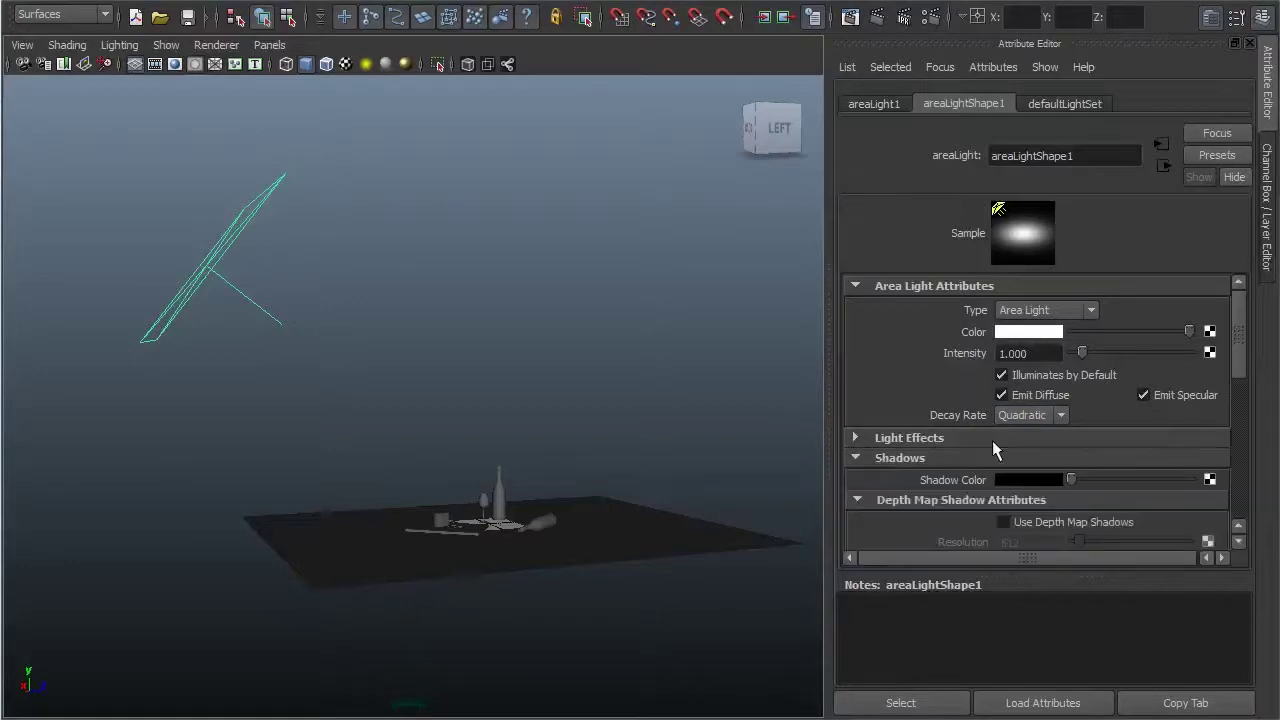
{"action": "scroll", "coordinate": [1000, 450], "scroll_direction": "down", "scroll_amount": 5}
{"action": "scroll", "coordinate": [993, 447], "scroll_direction": "down", "scroll_amount": 3}
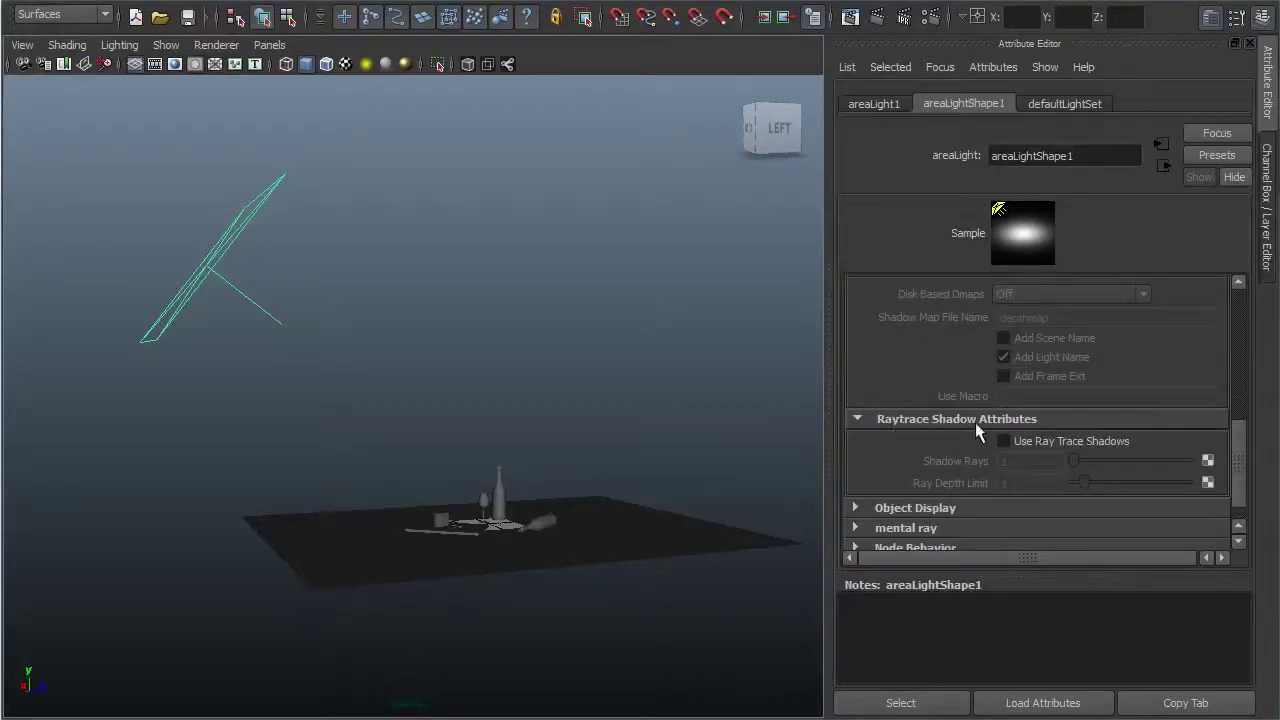
{"action": "left_click", "coordinate": [1004, 441]}
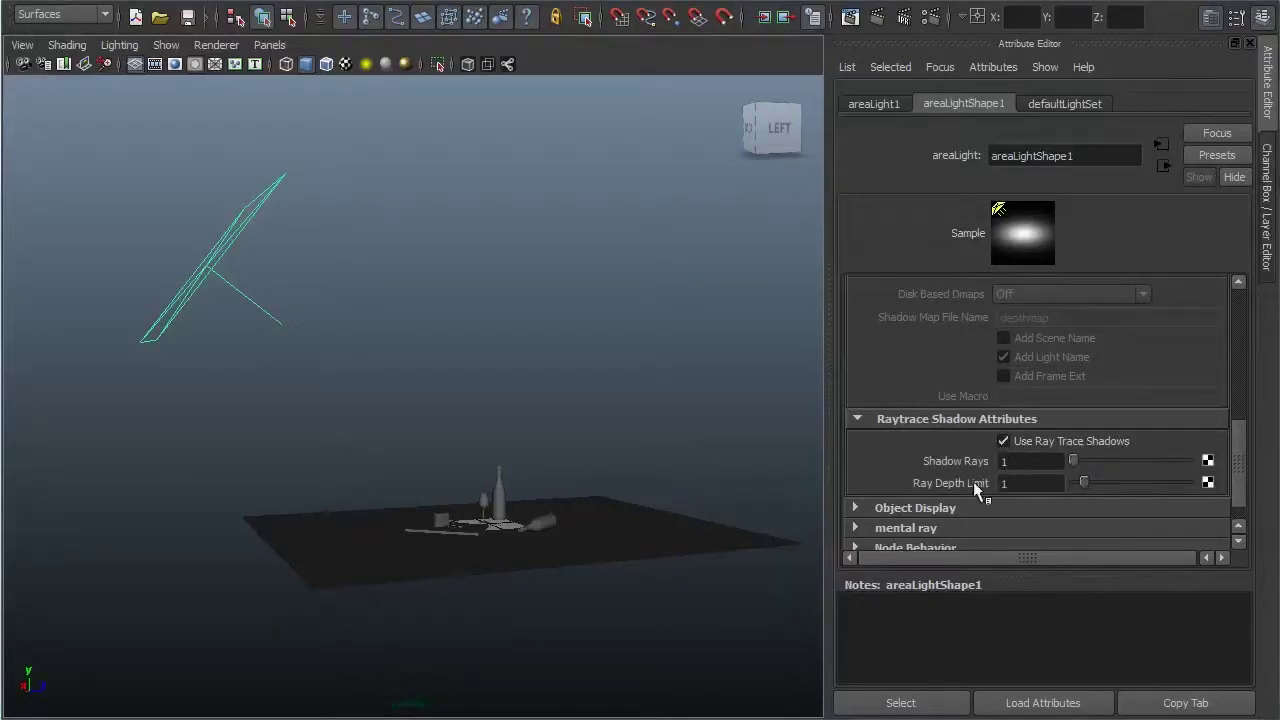
{"action": "double_click", "coordinate": [1030, 483]}
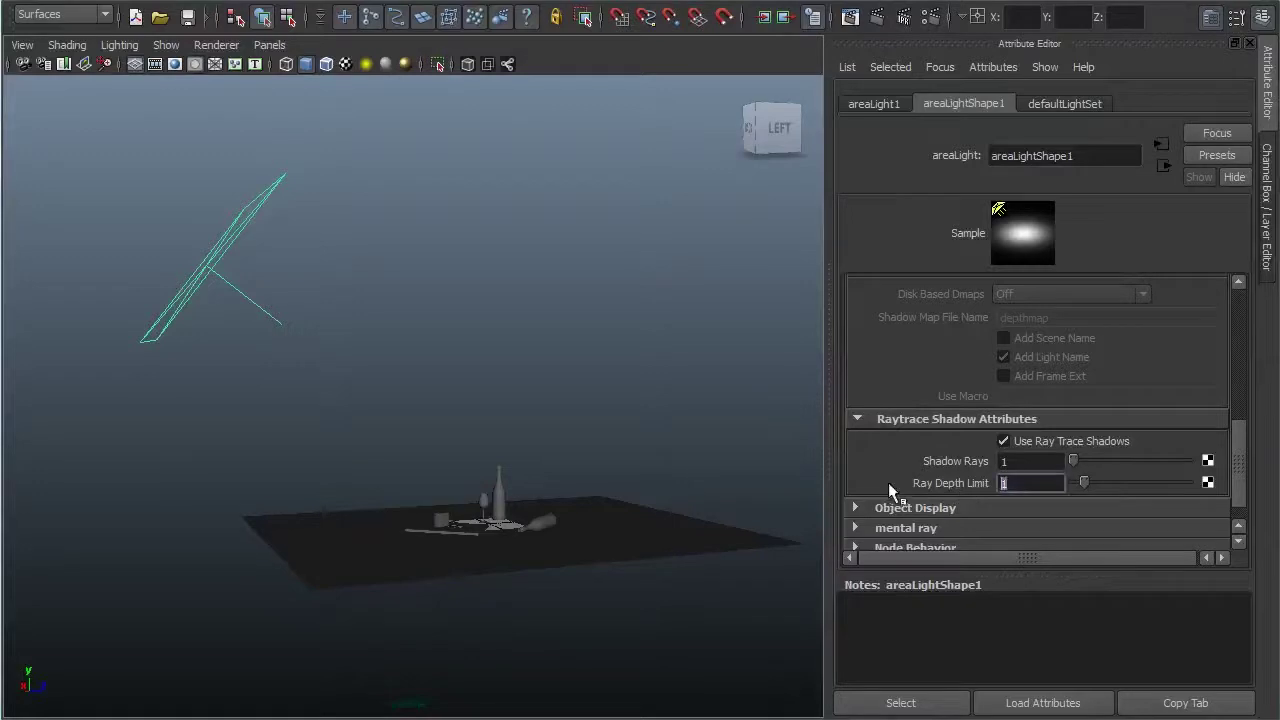
{"action": "type", "text": "3"}
{"action": "left_click_drag", "start_coordinate": [1238, 450], "coordinate": [1245, 503]}
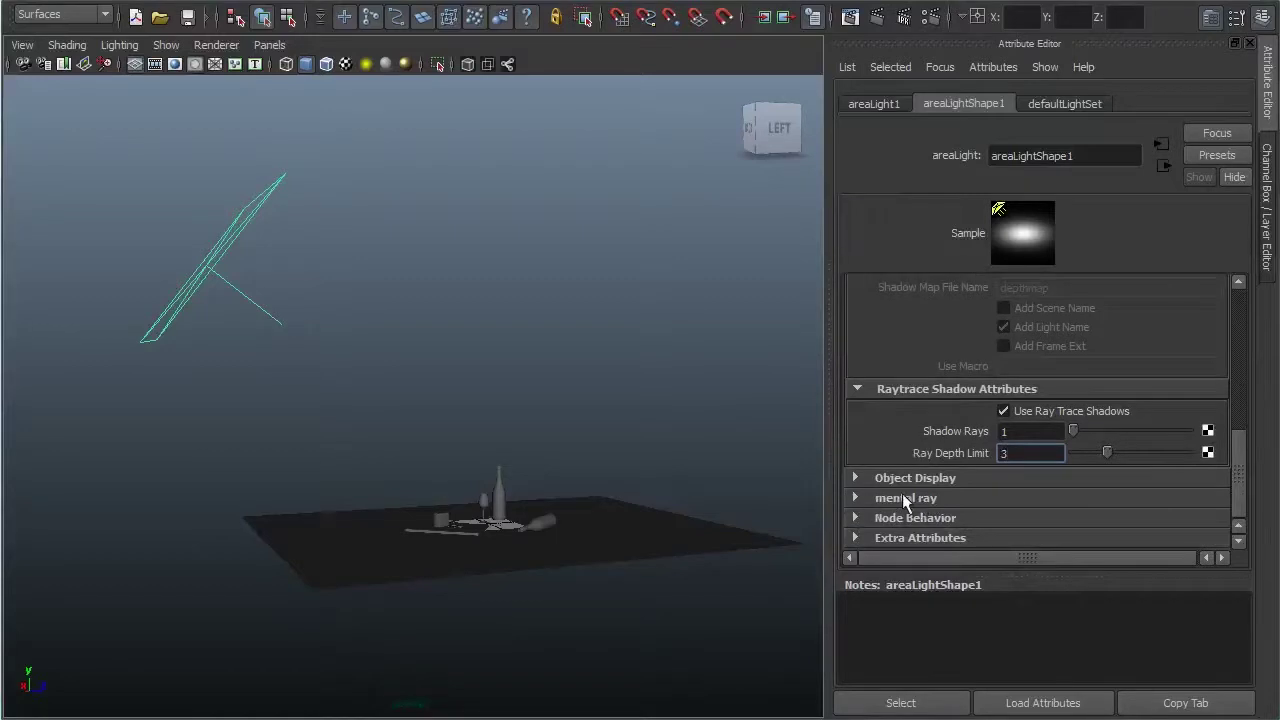
Step: Turn on Use Light Shape for the area light, with Rectangle type and 8 high samples
{"action": "left_click", "coordinate": [897, 503]}
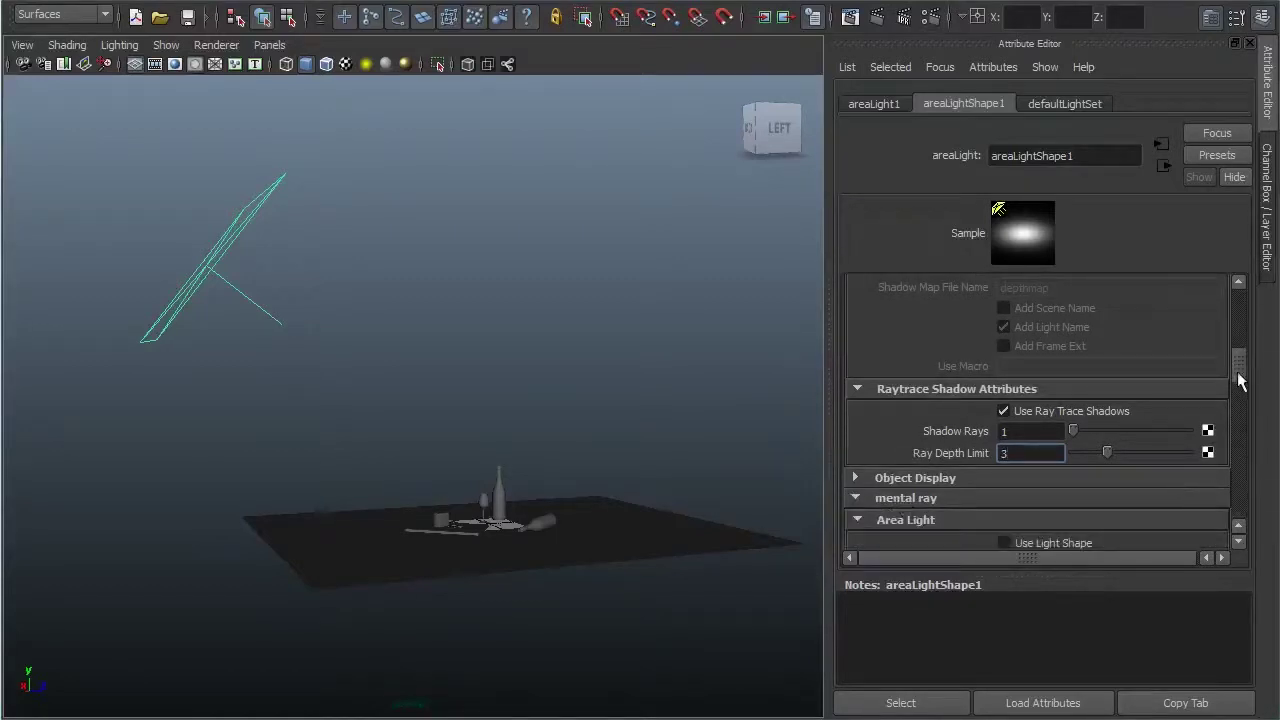
{"action": "left_click_drag", "start_coordinate": [1244, 370], "coordinate": [1245, 393]}
{"action": "scroll", "coordinate": [1245, 393], "scroll_direction": "down", "scroll_amount": 1}
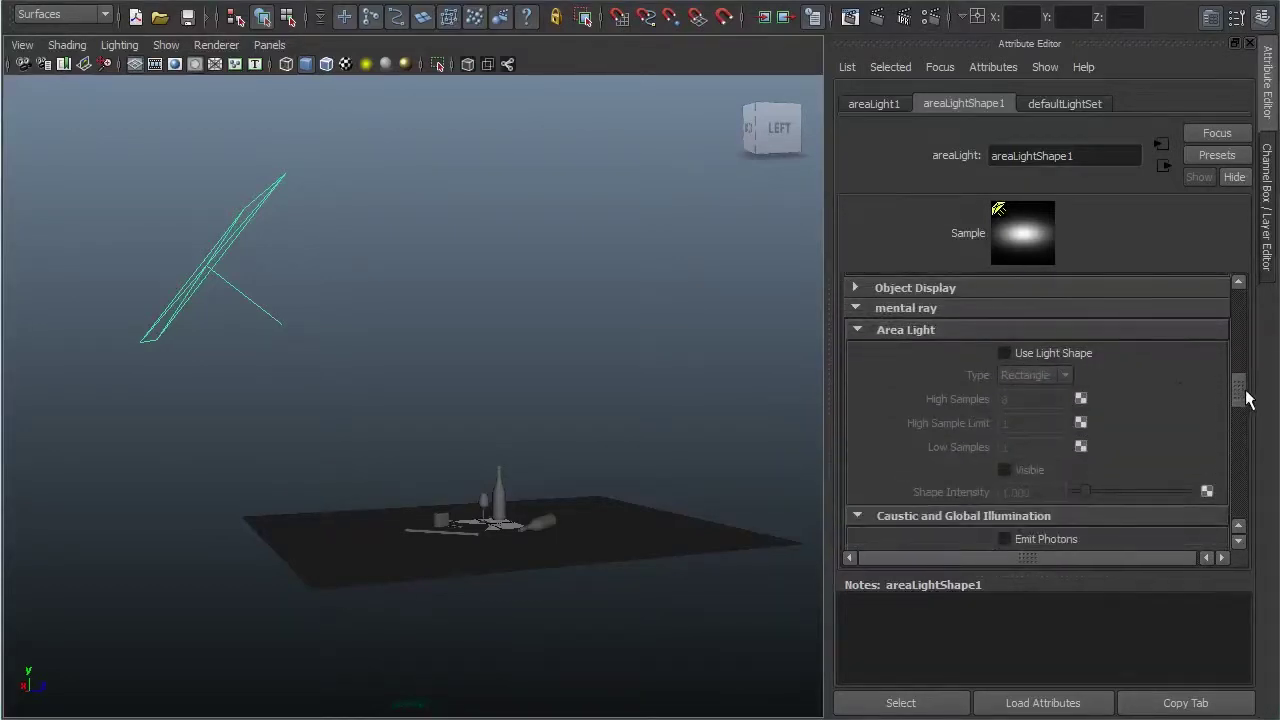
{"action": "left_click", "coordinate": [1021, 358]}
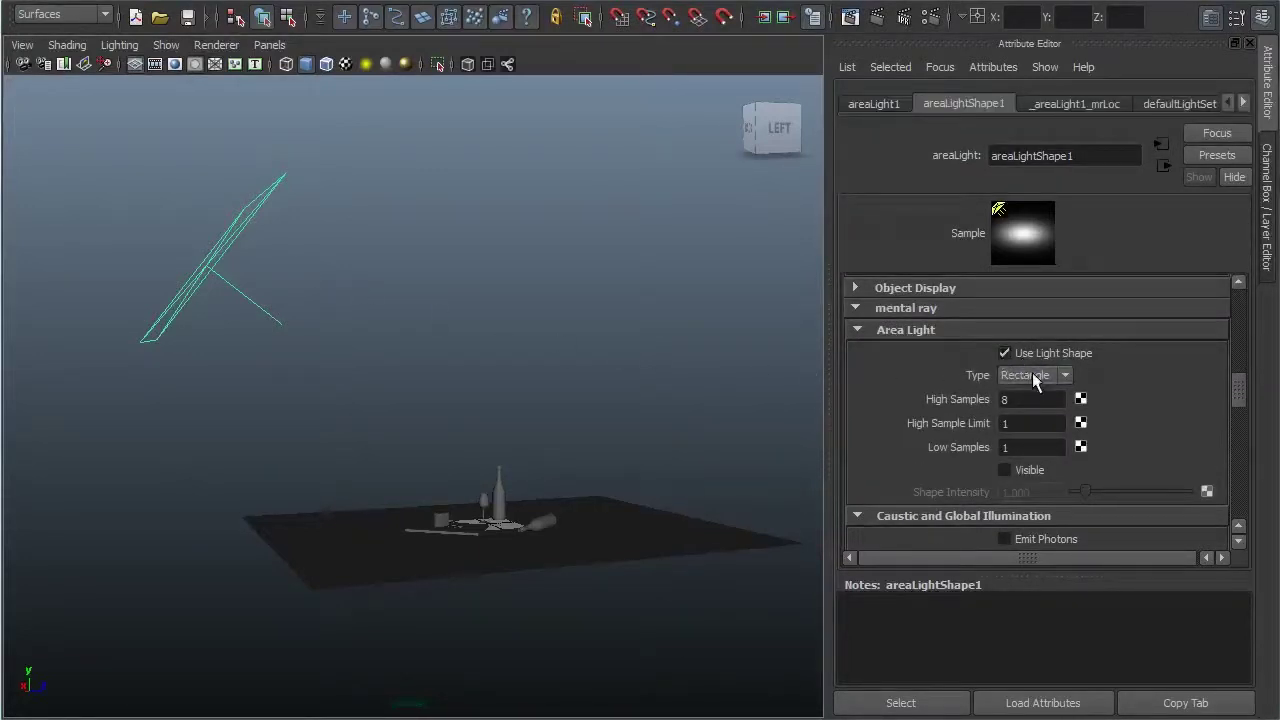
{"action": "double_click", "coordinate": [1015, 399]}
{"action": "left_click_drag", "start_coordinate": [1237, 391], "coordinate": [1247, 497]}
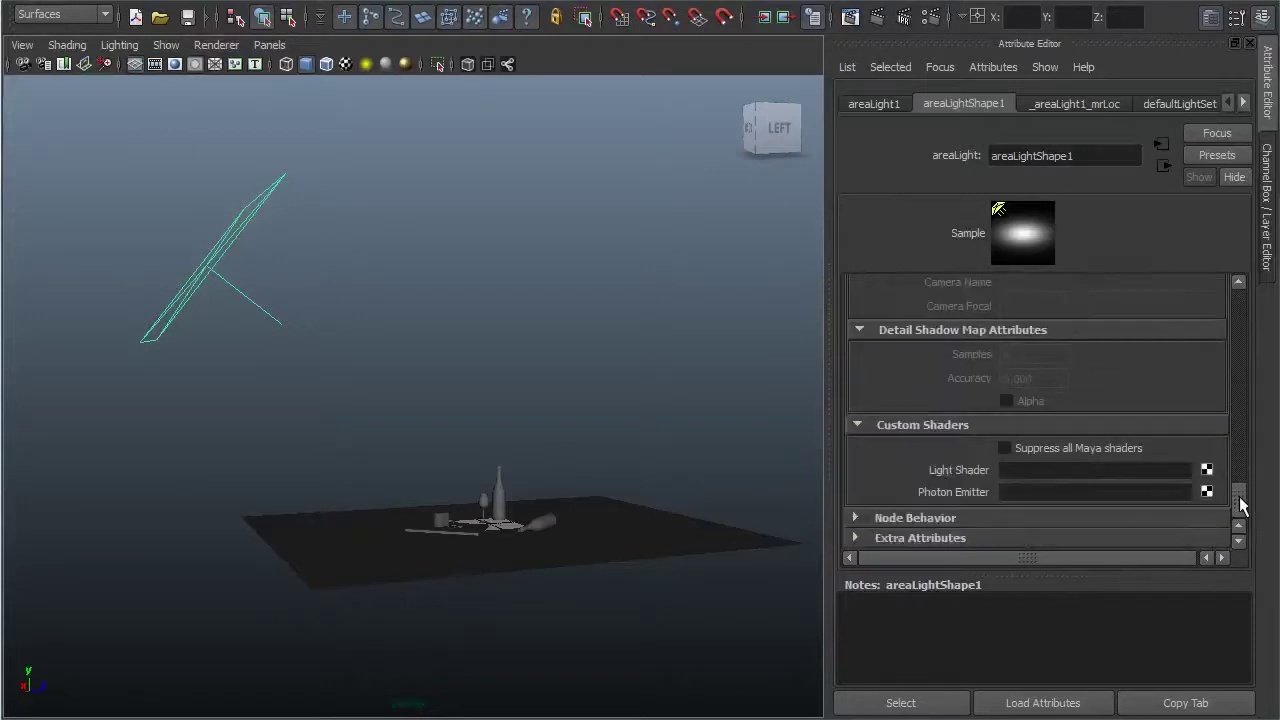
Step: Bring the camera closer, look down on the table, and render a test image
{"action": "mouse_move", "coordinate": [320, 380]}
{"action": "right_mouse_down", "text": "alt"}
{"action": "mouse_move", "coordinate": [580, 457]}
{"action": "mouse_move", "coordinate": [529, 377]}
{"action": "mouse_move", "coordinate": [571, 416]}
{"action": "right_mouse_up", "text": "alt"}
{"action": "mouse_move", "coordinate": [571, 416]}
{"action": "left_mouse_down", "text": "alt"}
{"action": "mouse_move", "coordinate": [386, 443]}
{"action": "mouse_move", "coordinate": [414, 486]}
{"action": "mouse_move", "coordinate": [591, 353]}
{"action": "left_mouse_up", "text": "alt"}
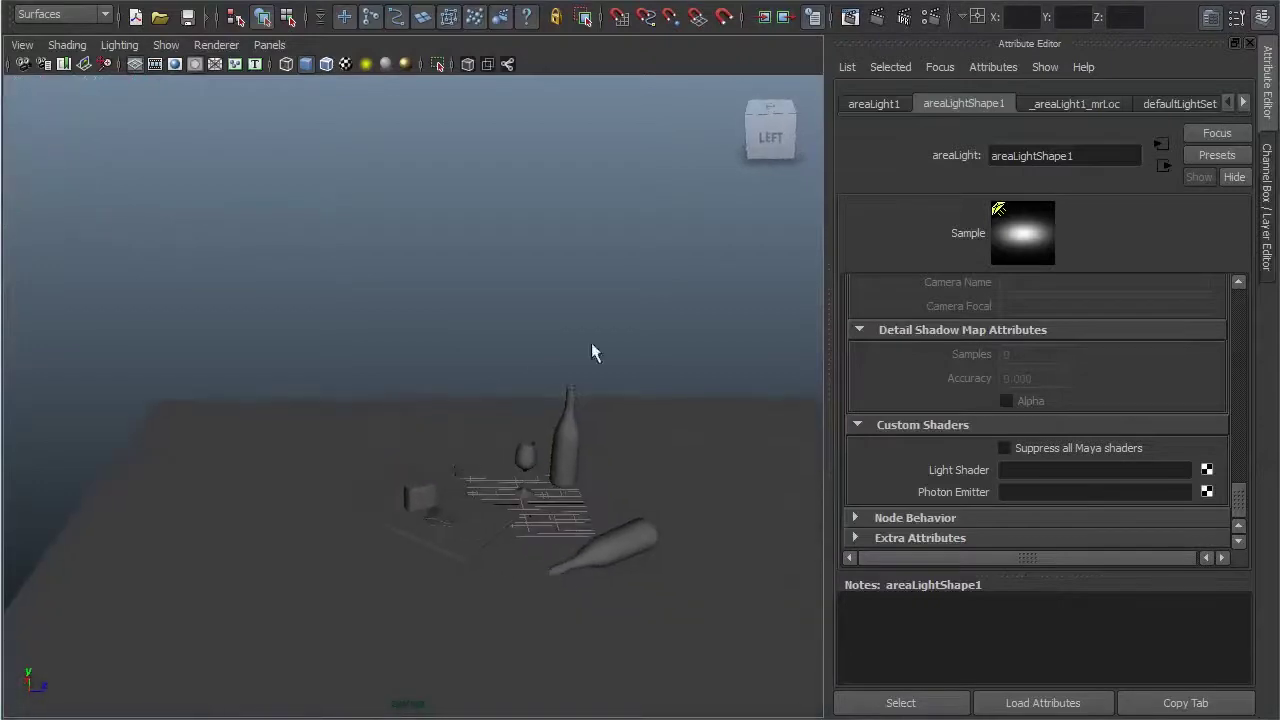
{"action": "left_click", "coordinate": [877, 17]}
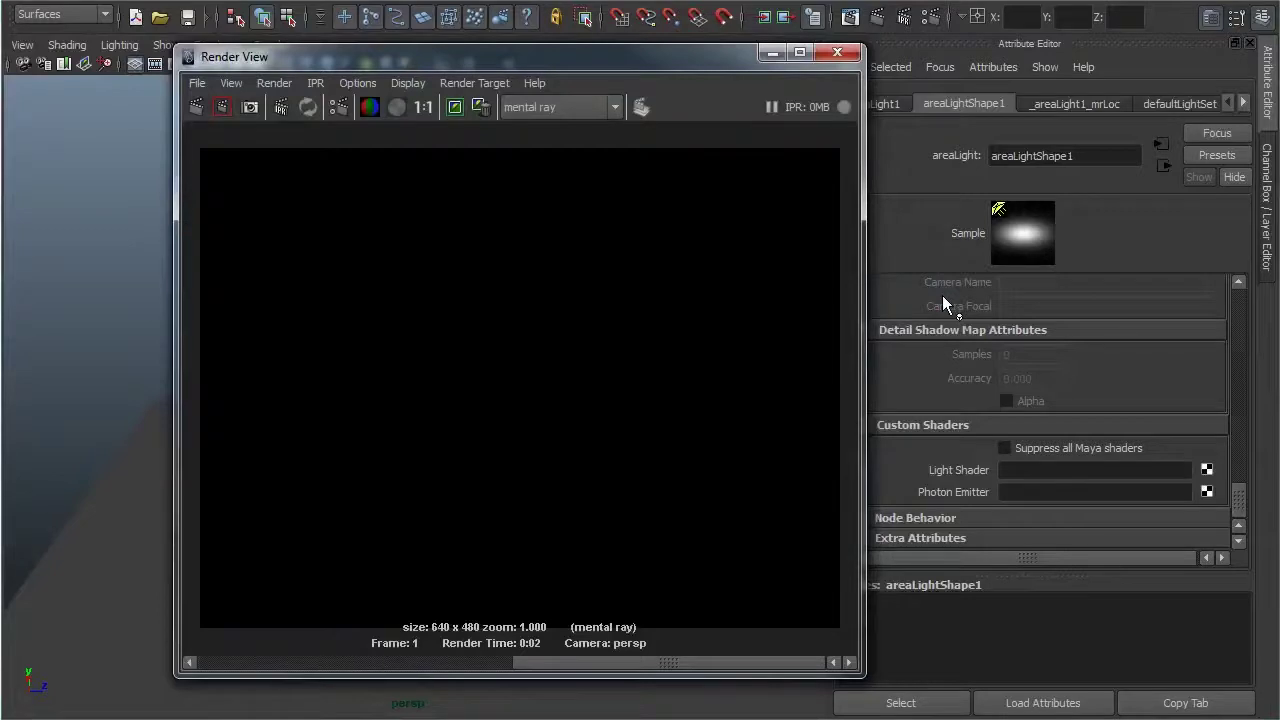
{"action": "left_click", "coordinate": [830, 54]}
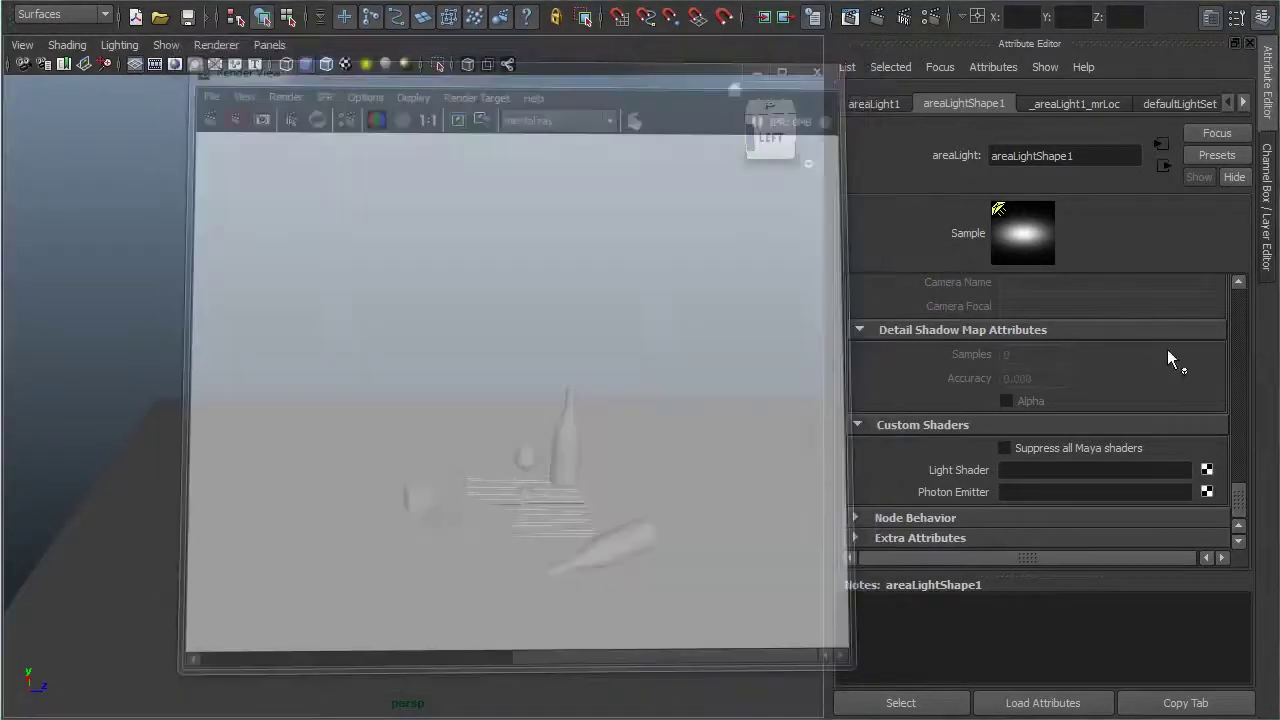
{"action": "left_click_drag", "start_coordinate": [1240, 487], "coordinate": [1239, 312]}
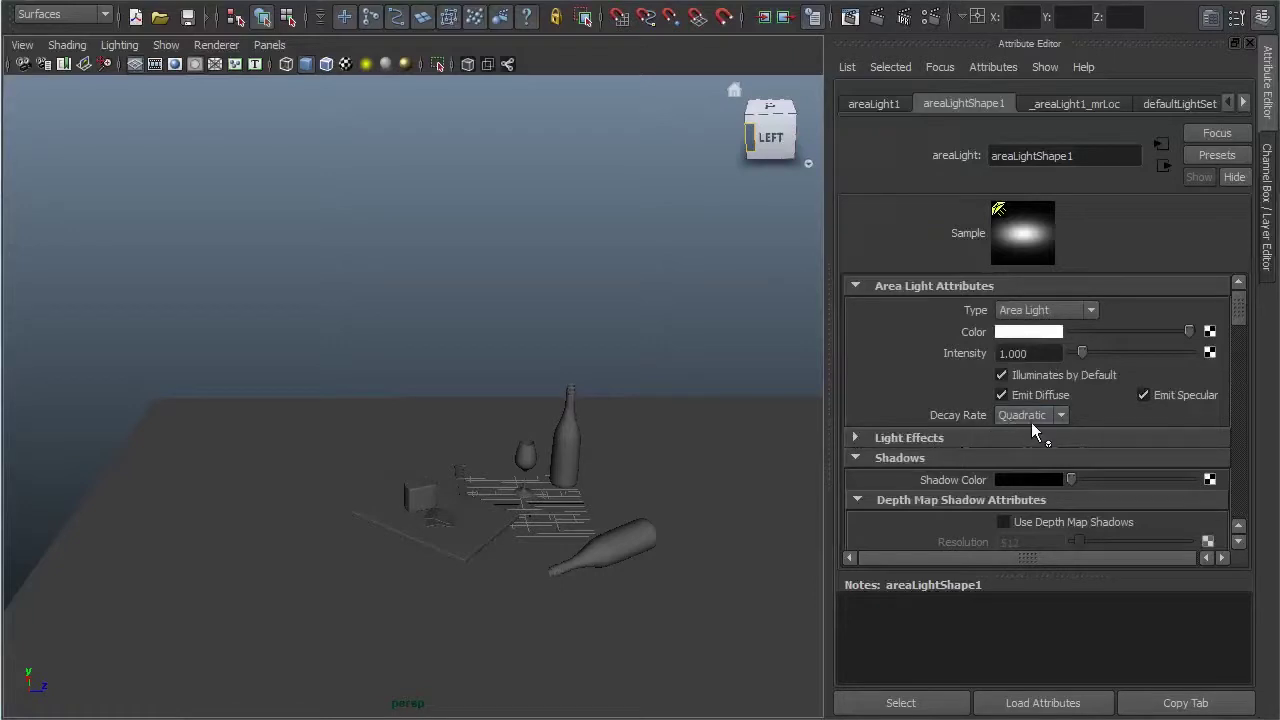
{"action": "right_click_drag", "start_coordinate": [534, 372], "coordinate": [229, 355], "text": "alt"}
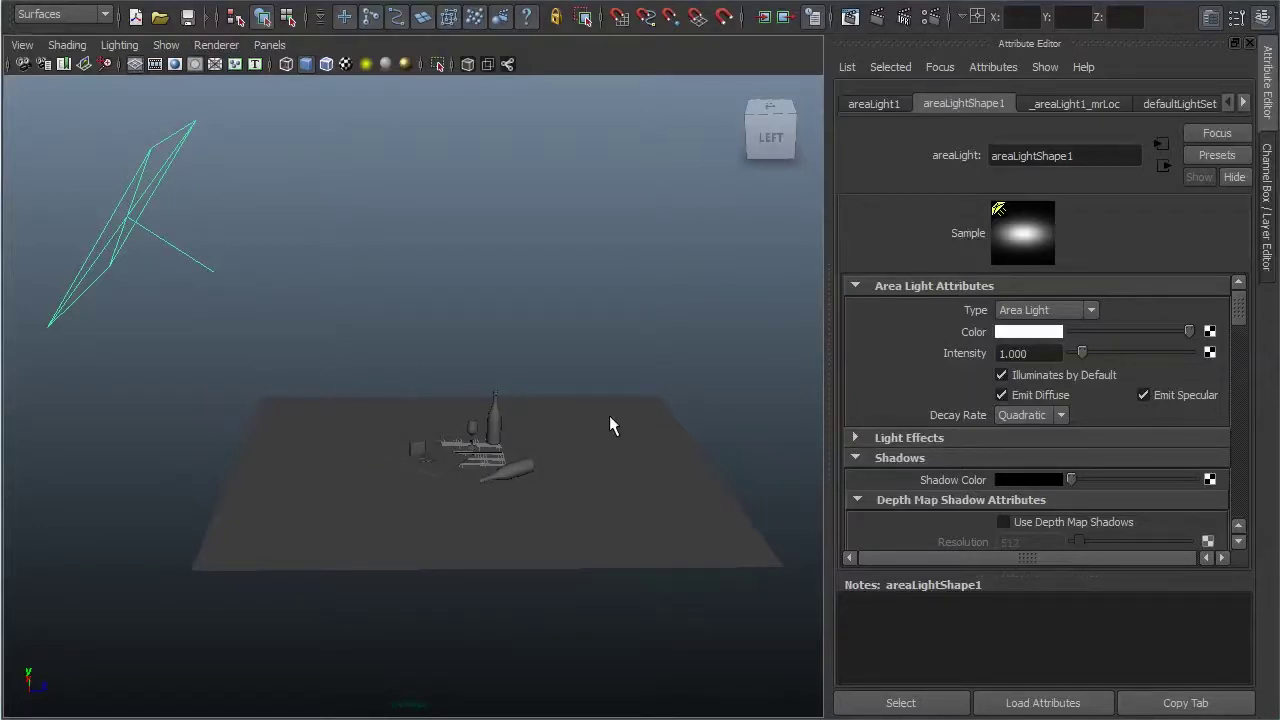
Step: Set the area light intensity to 1000 and render a test frame
{"action": "left_click", "coordinate": [1054, 355]}
{"action": "type", "text": "100"}
{"action": "key", "text": "Return"}
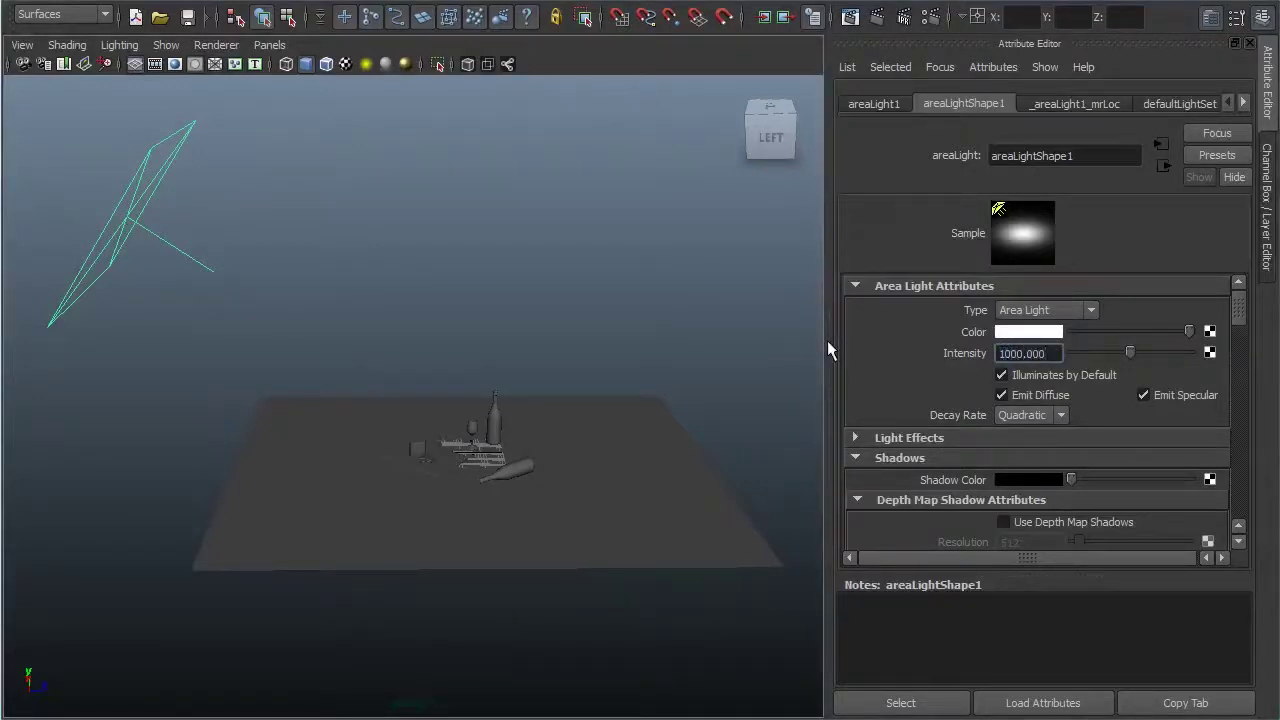
{"action": "mouse_move", "coordinate": [483, 280]}
{"action": "right_mouse_down", "text": "alt"}
{"action": "mouse_move", "coordinate": [673, 282]}
{"action": "mouse_move", "coordinate": [421, 257]}
{"action": "right_mouse_up", "text": "alt"}
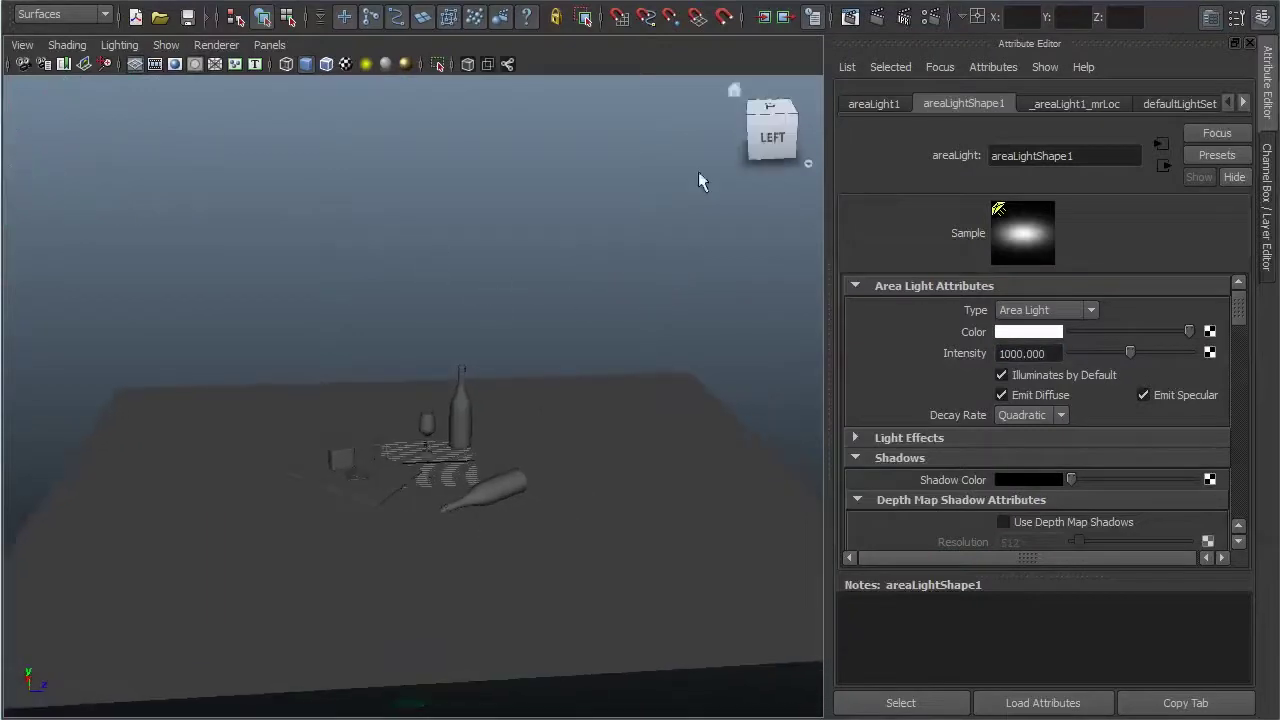
{"action": "left_click", "coordinate": [850, 17]}
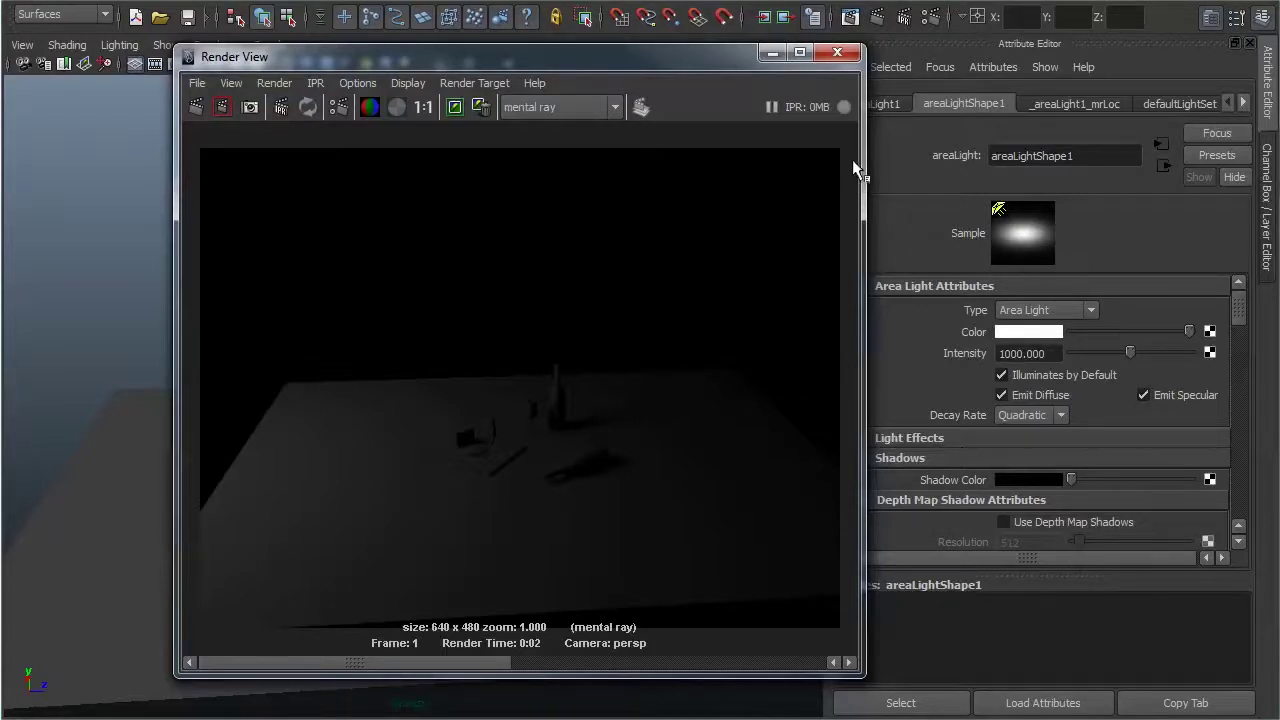
Step: Raise the area light intensity to 3000 and re-render the scene
{"action": "left_click", "coordinate": [837, 52]}
{"action": "double_click", "coordinate": [1056, 353]}
{"action": "type", "text": "3000"}
{"action": "key", "text": "Return"}
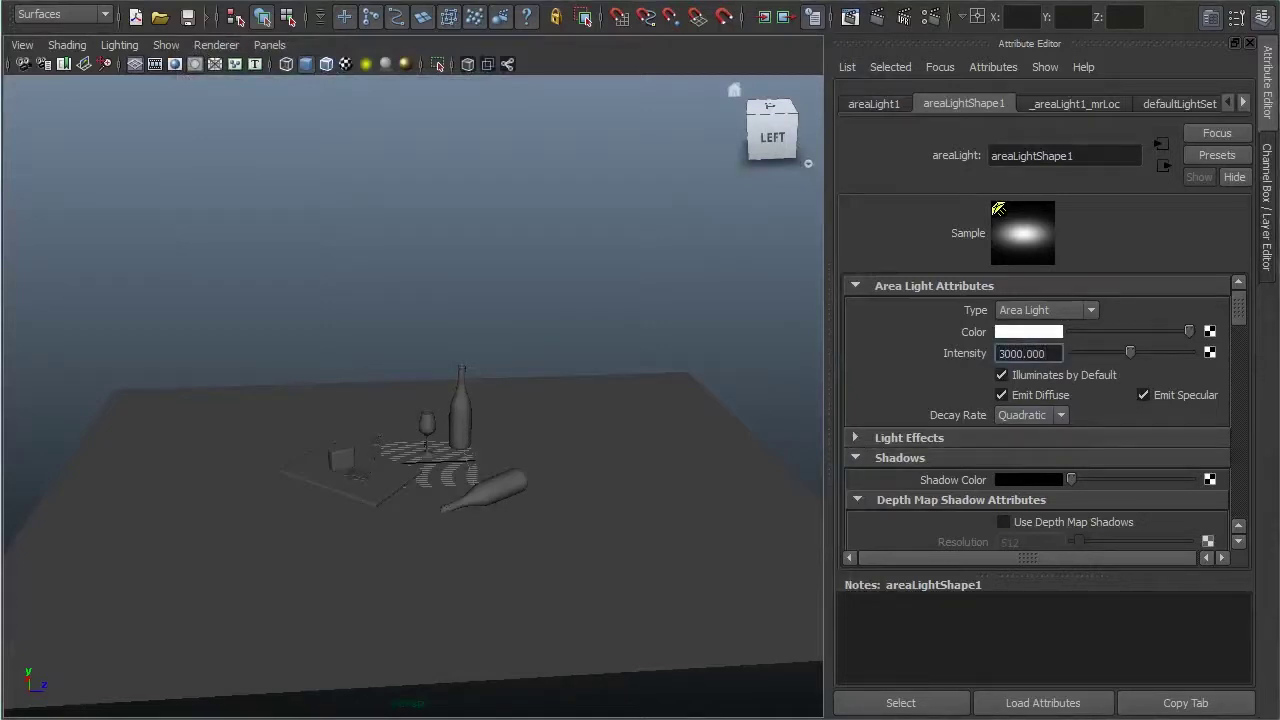
{"action": "key", "text": "ctrl+r"}
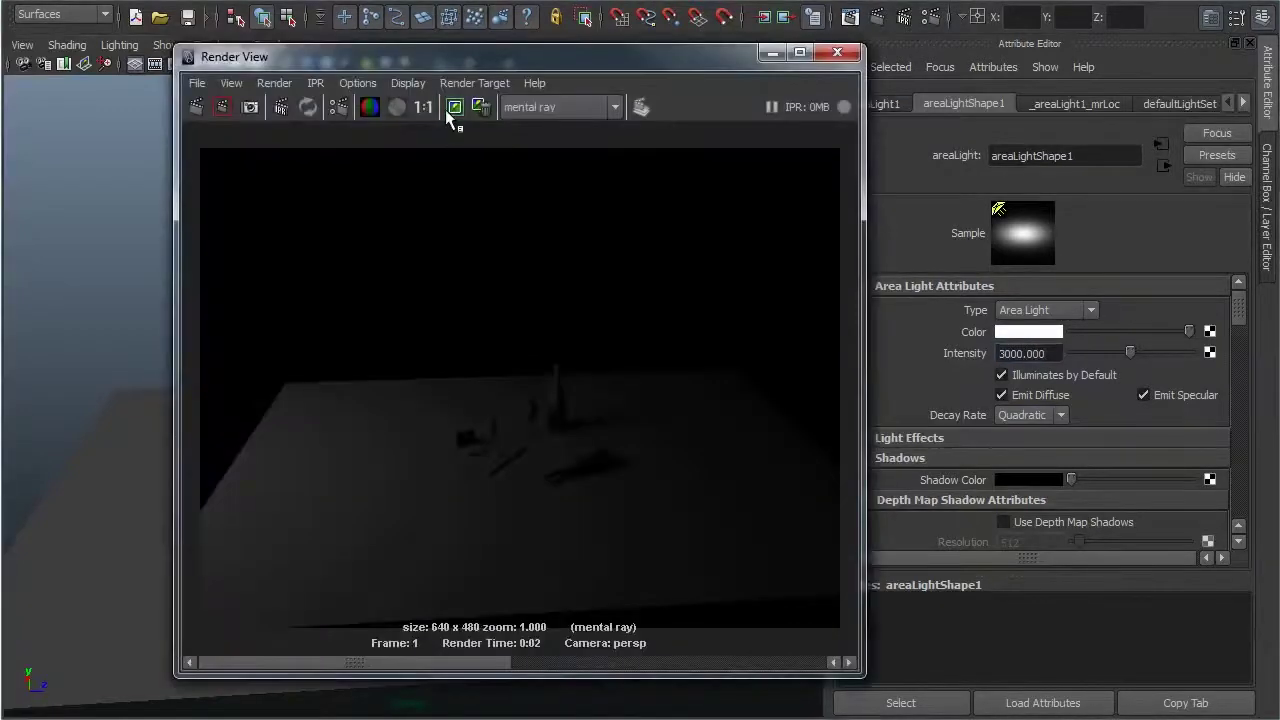
{"action": "left_click", "coordinate": [200, 107]}
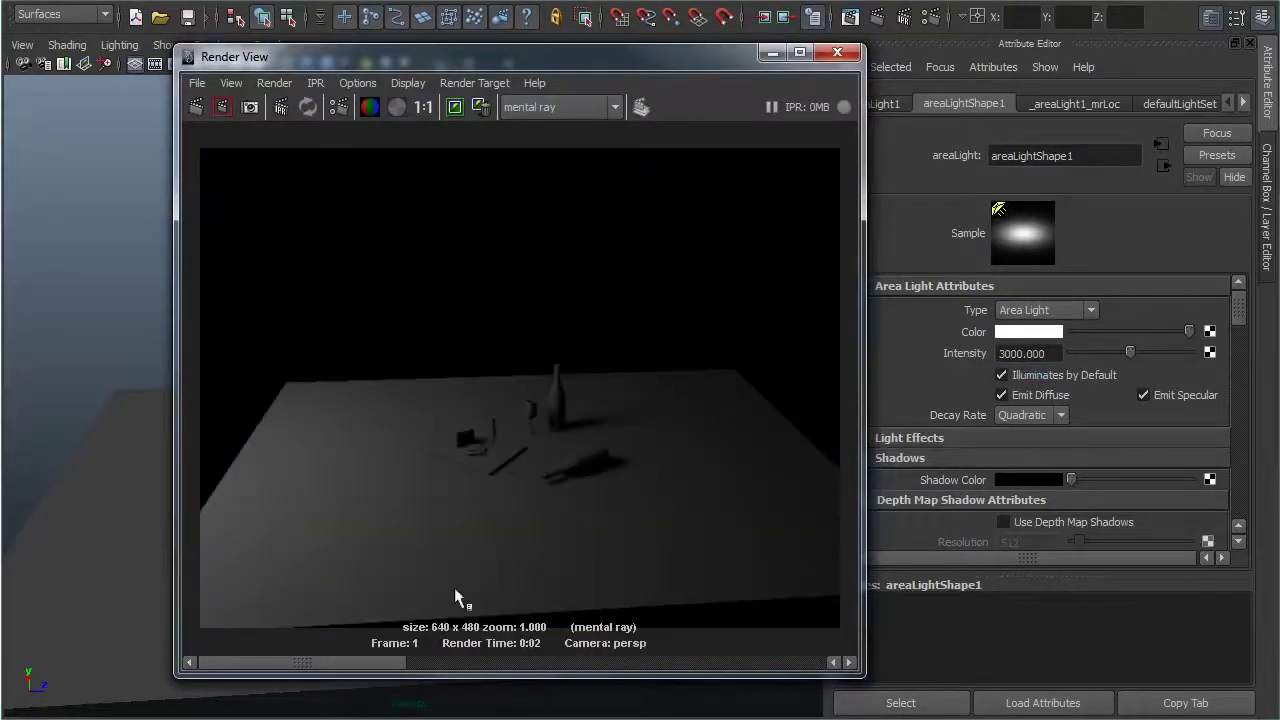
{"action": "mouse_move", "coordinate": [367, 667]}
{"action": "left_mouse_down"}
{"action": "mouse_move", "coordinate": [347, 648]}
{"action": "mouse_move", "coordinate": [486, 668]}
{"action": "mouse_move", "coordinate": [400, 646]}
{"action": "left_mouse_up"}
{"action": "mouse_move", "coordinate": [289, 650]}
{"action": "left_mouse_down"}
{"action": "mouse_move", "coordinate": [571, 677]}
{"action": "mouse_move", "coordinate": [430, 672]}
{"action": "mouse_move", "coordinate": [448, 648]}
{"action": "left_mouse_up"}
{"action": "left_click_drag", "start_coordinate": [534, 652], "coordinate": [378, 640]}
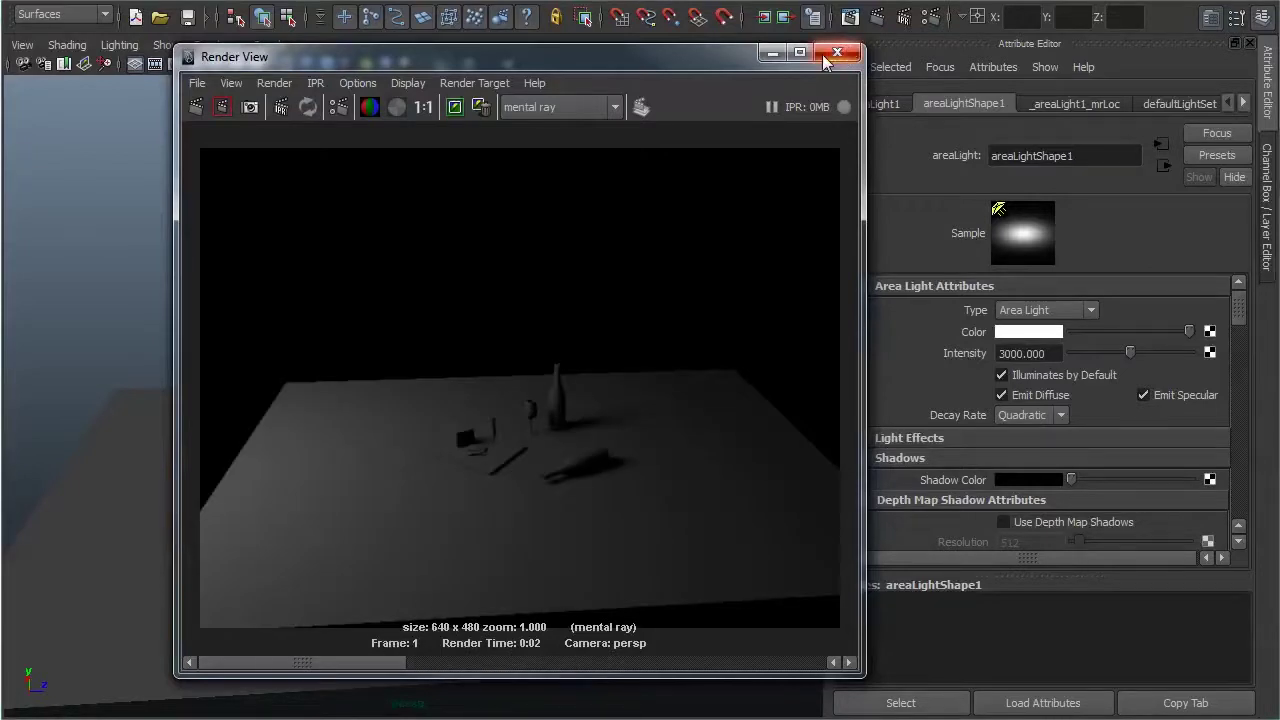
{"action": "left_click", "coordinate": [837, 52]}
Step: Move the area light in closer above the table
{"action": "right_click_drag", "start_coordinate": [603, 467], "coordinate": [257, 377], "text": "alt"}
{"action": "left_click_drag", "start_coordinate": [257, 377], "coordinate": [265, 311], "text": "alt"}
{"action": "left_click", "coordinate": [265, 311]}
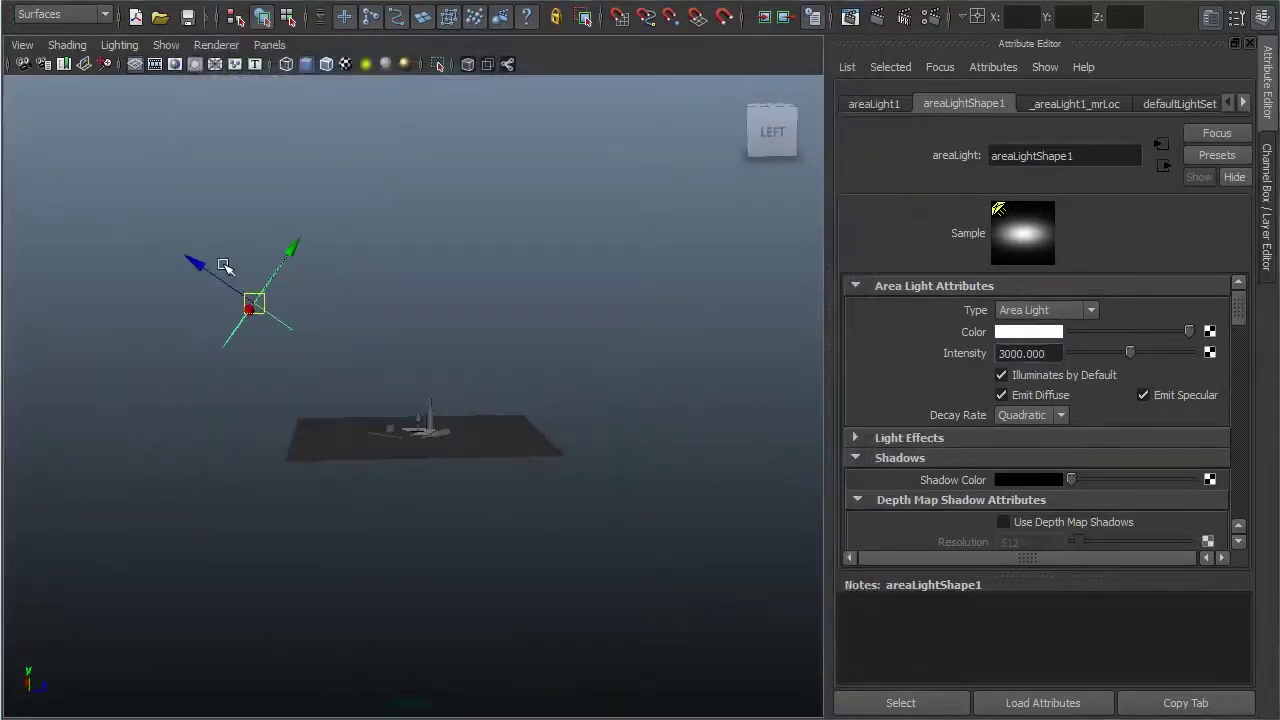
{"action": "left_click_drag", "start_coordinate": [224, 265], "coordinate": [309, 357]}
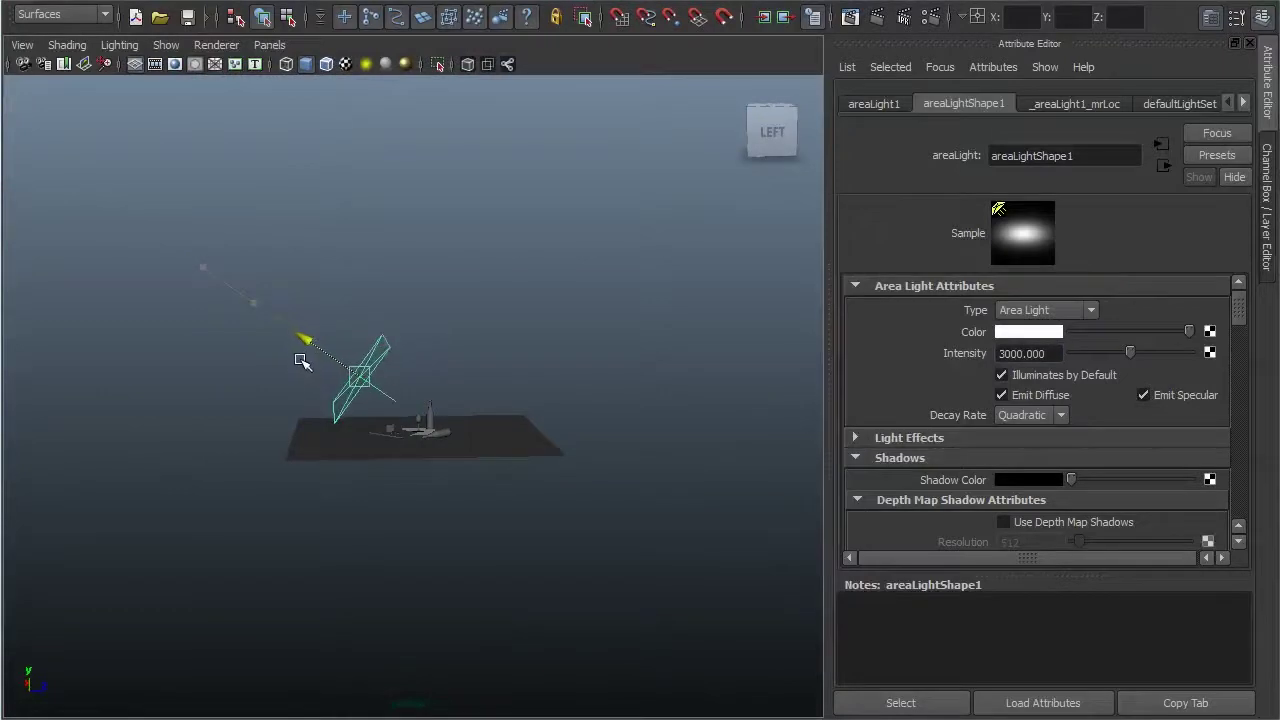
{"action": "right_click_drag", "start_coordinate": [196, 373], "coordinate": [423, 451], "text": "alt"}
{"action": "mouse_move", "coordinate": [423, 451]}
{"action": "left_mouse_down", "text": "alt"}
{"action": "mouse_move", "coordinate": [354, 491]}
{"action": "mouse_move", "coordinate": [363, 429]}
{"action": "mouse_move", "coordinate": [490, 465]}
{"action": "mouse_move", "coordinate": [520, 430]}
{"action": "left_mouse_up", "text": "alt"}
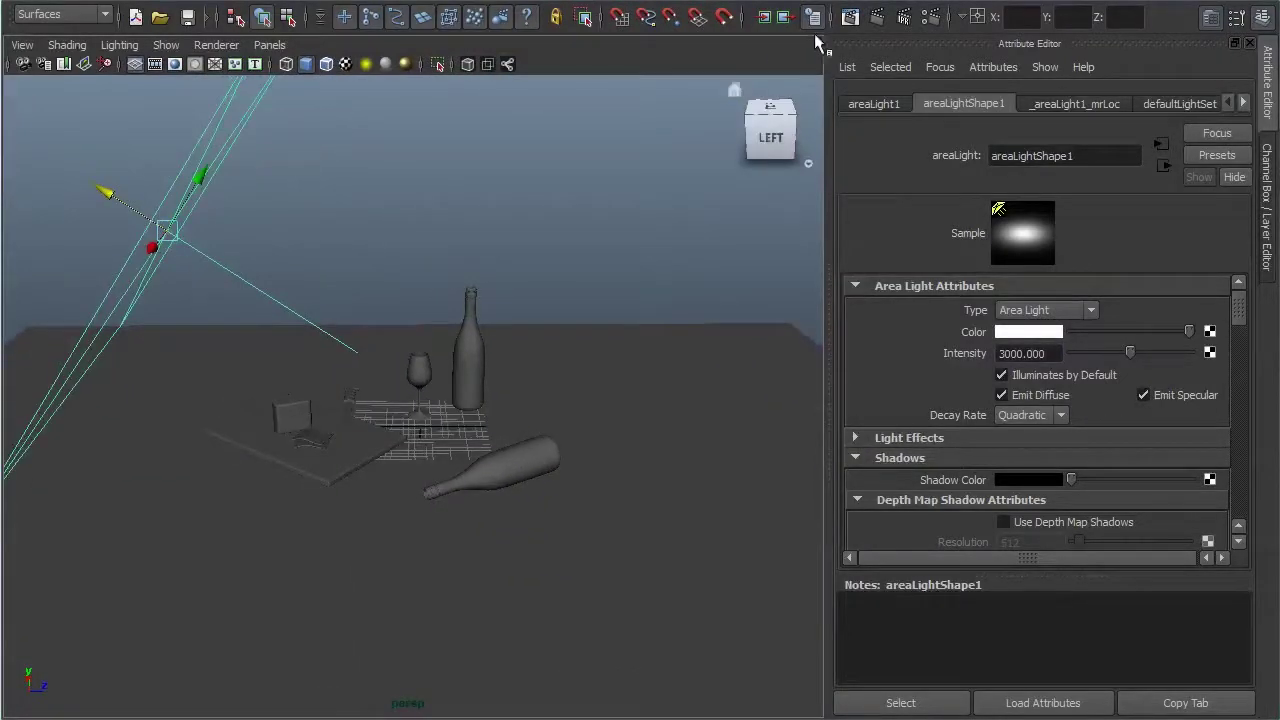
{"action": "left_click", "coordinate": [878, 18]}
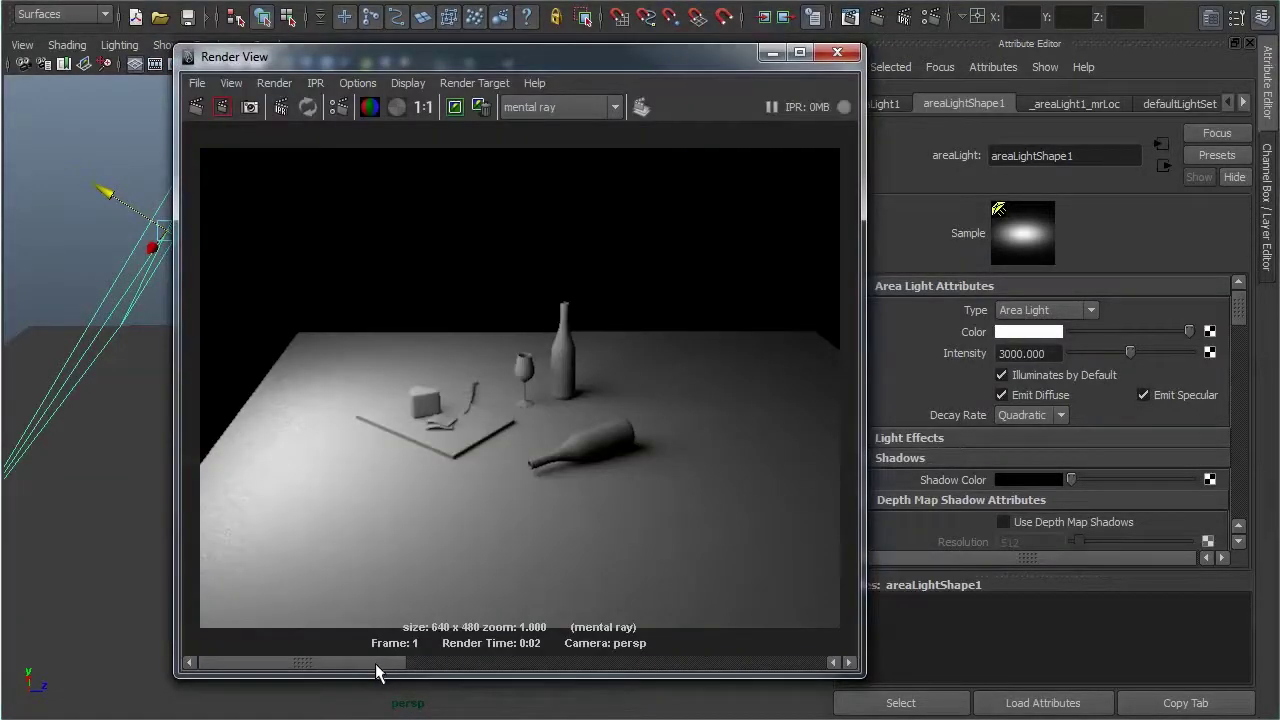
{"action": "left_click", "coordinate": [470, 675]}
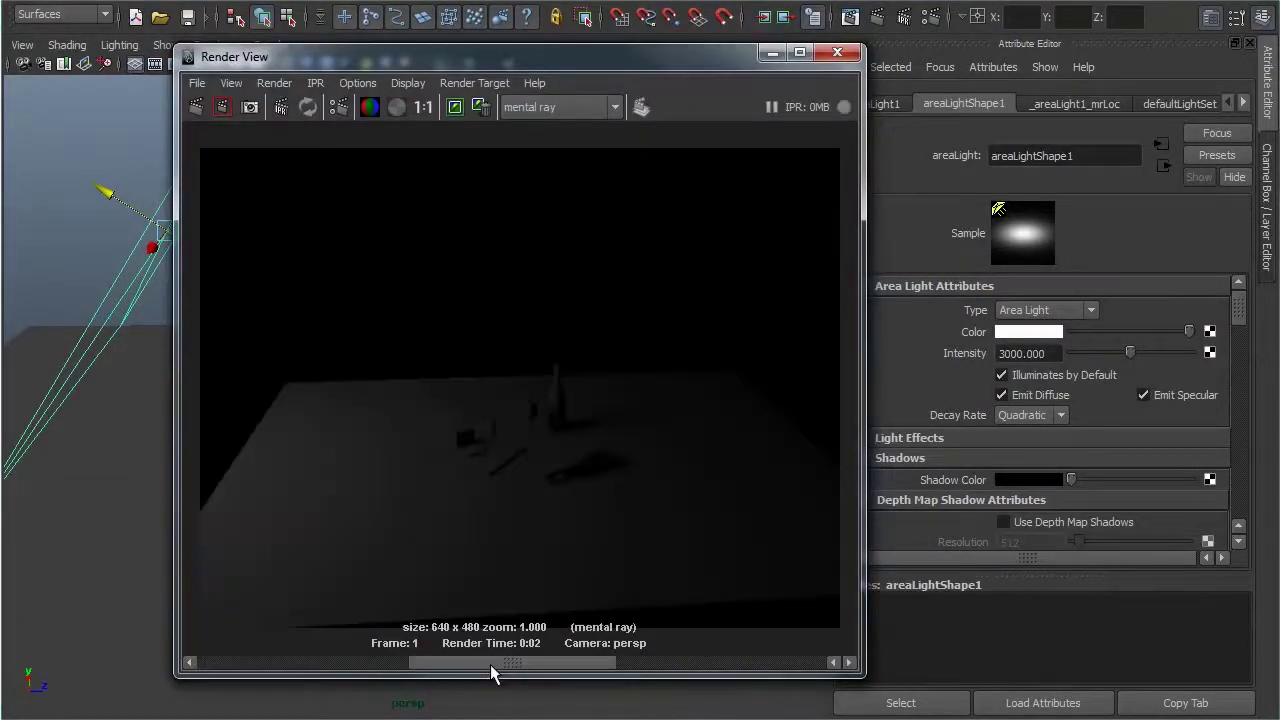
{"action": "mouse_move", "coordinate": [491, 674]}
{"action": "left_mouse_down"}
{"action": "mouse_move", "coordinate": [449, 671]}
{"action": "mouse_move", "coordinate": [531, 663]}
{"action": "mouse_move", "coordinate": [390, 670]}
{"action": "mouse_move", "coordinate": [495, 684]}
{"action": "mouse_move", "coordinate": [390, 670]}
{"action": "left_mouse_up"}
{"action": "left_click", "coordinate": [836, 54]}
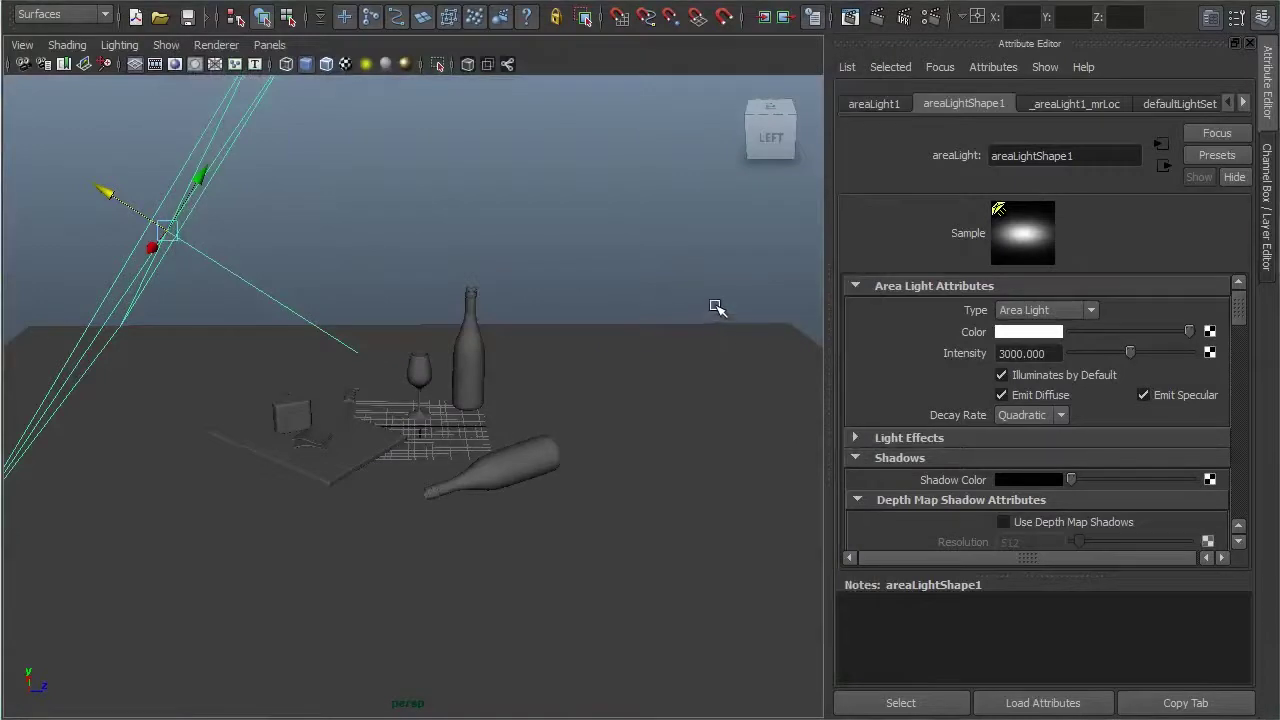
{"action": "left_click_drag", "start_coordinate": [94, 191], "coordinate": [414, 320]}
{"action": "right_click_drag", "start_coordinate": [414, 320], "coordinate": [157, 251], "text": "alt"}
{"action": "mouse_move", "coordinate": [200, 250]}
{"action": "left_mouse_down"}
{"action": "mouse_move", "coordinate": [40, 166]}
{"action": "mouse_move", "coordinate": [22, 142]}
{"action": "left_mouse_up"}
{"action": "mouse_move", "coordinate": [294, 278]}
{"action": "left_mouse_down", "text": "alt"}
{"action": "mouse_move", "coordinate": [331, 251]}
{"action": "mouse_move", "coordinate": [366, 266]}
{"action": "mouse_move", "coordinate": [284, 266]}
{"action": "left_mouse_up", "text": "alt"}
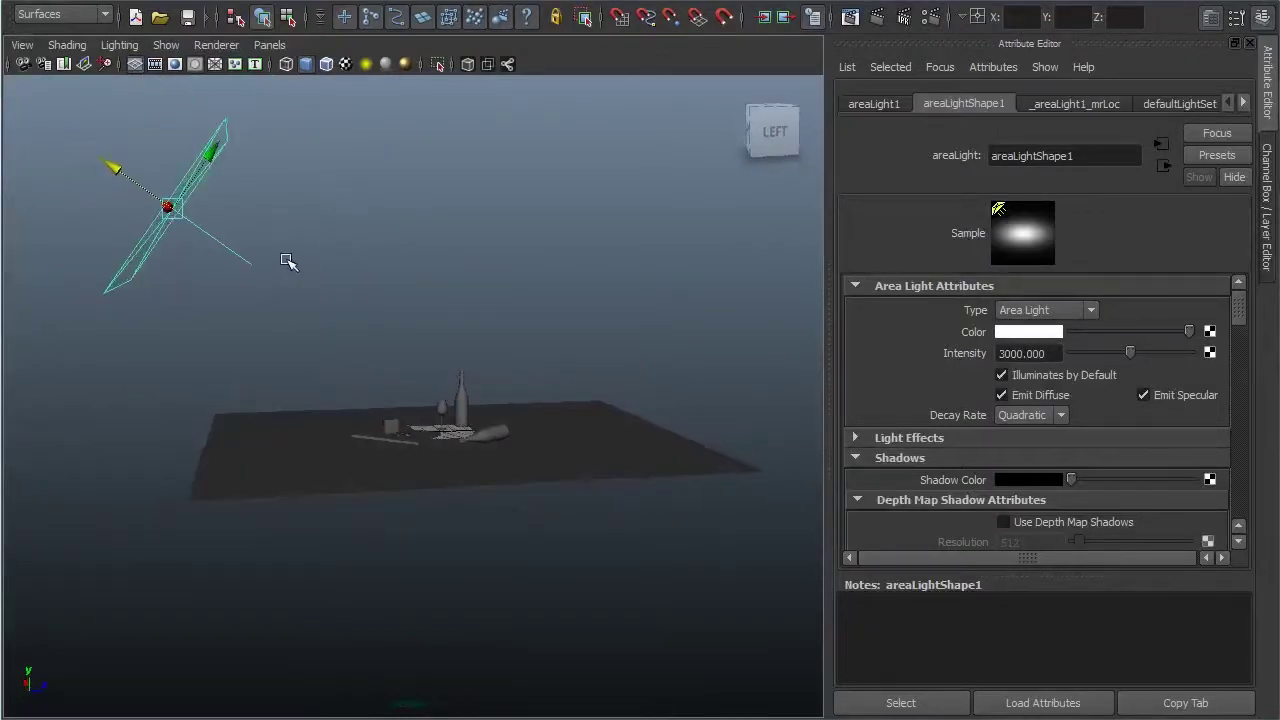
{"action": "right_click_drag", "start_coordinate": [371, 291], "coordinate": [518, 305], "text": "alt"}
{"action": "left_click_drag", "start_coordinate": [638, 318], "coordinate": [617, 328], "text": "alt"}
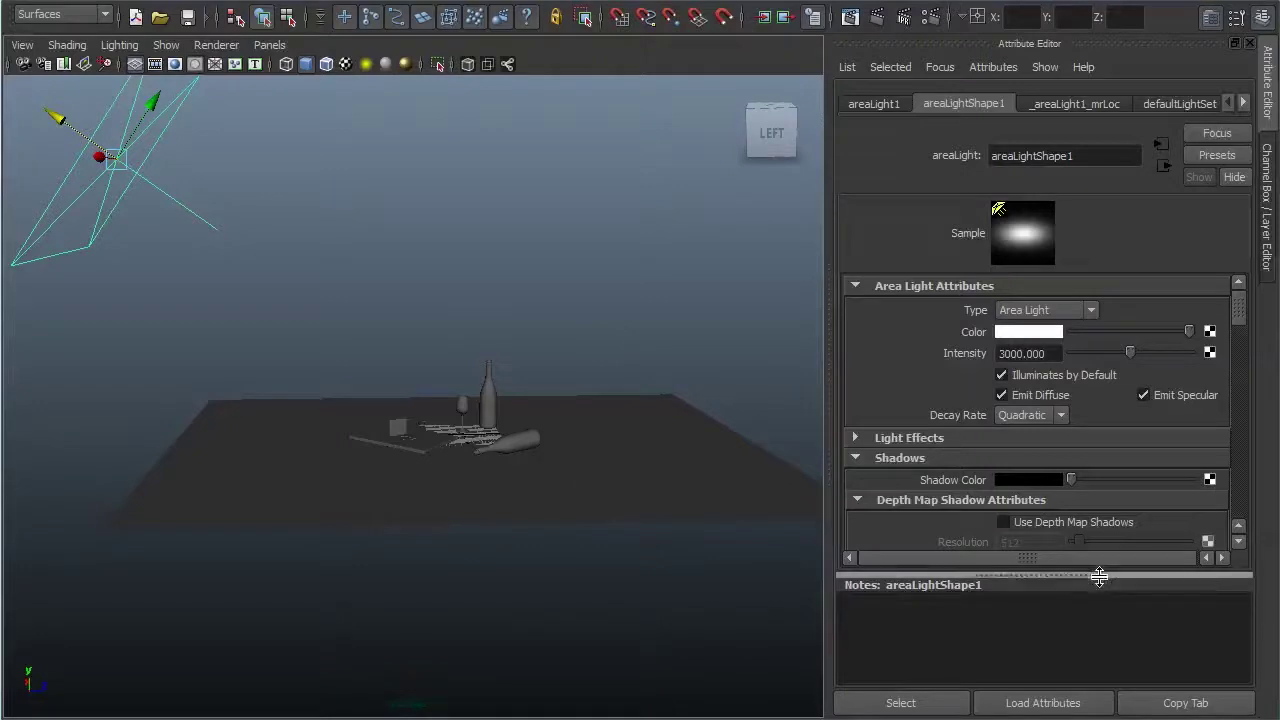
{"action": "left_click_drag", "start_coordinate": [1097, 572], "coordinate": [1097, 677]}
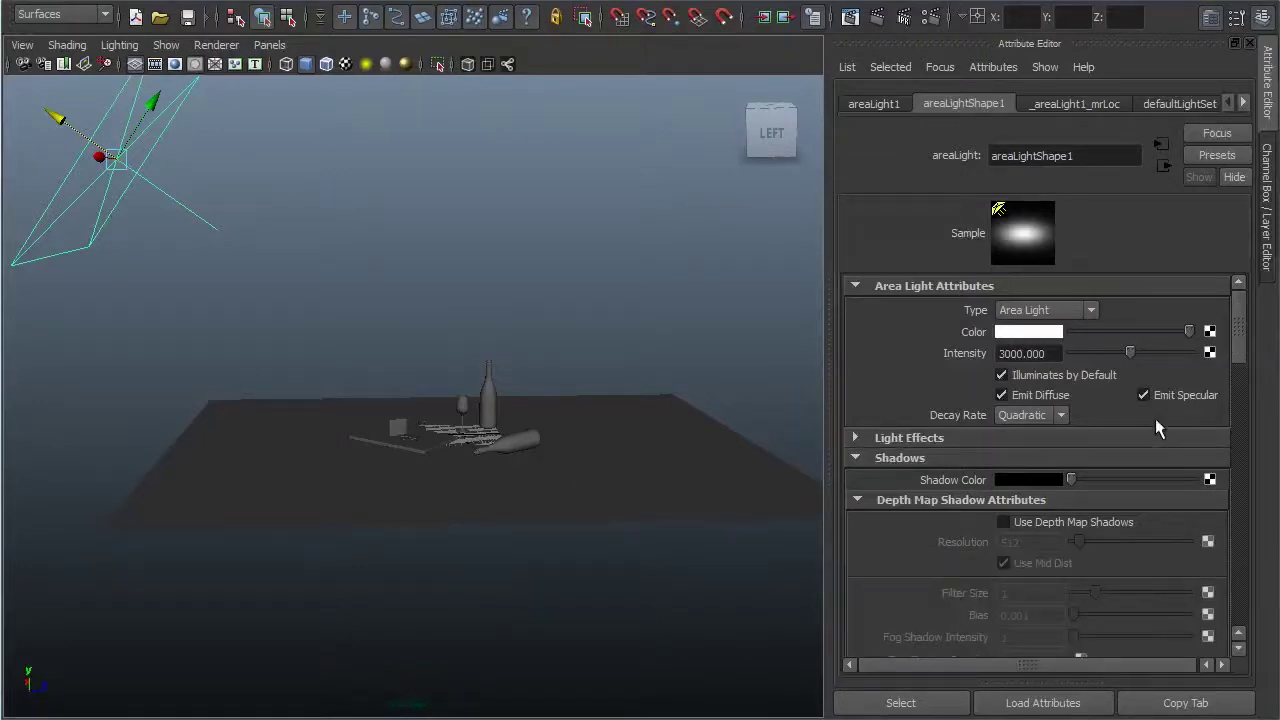
{"action": "left_click_drag", "start_coordinate": [1237, 329], "coordinate": [1236, 478]}
{"action": "left_click", "coordinate": [1249, 545]}
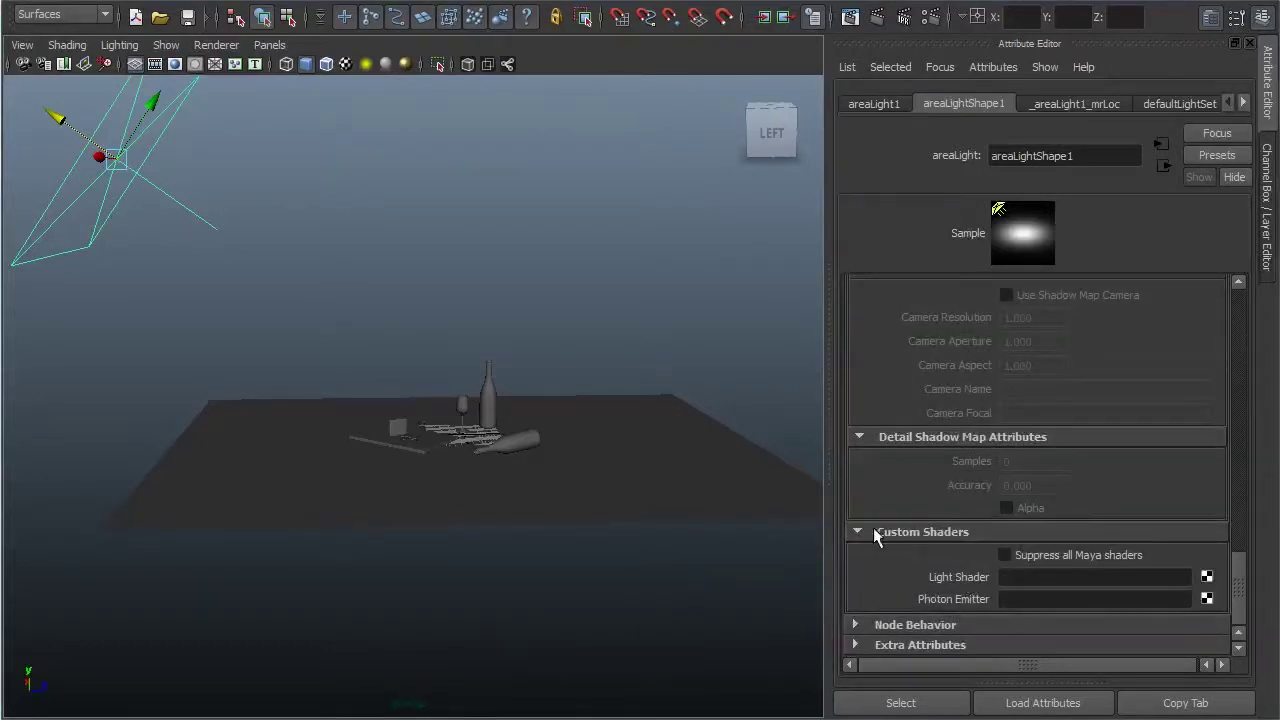
{"action": "left_click_drag", "start_coordinate": [1240, 585], "coordinate": [1250, 425]}
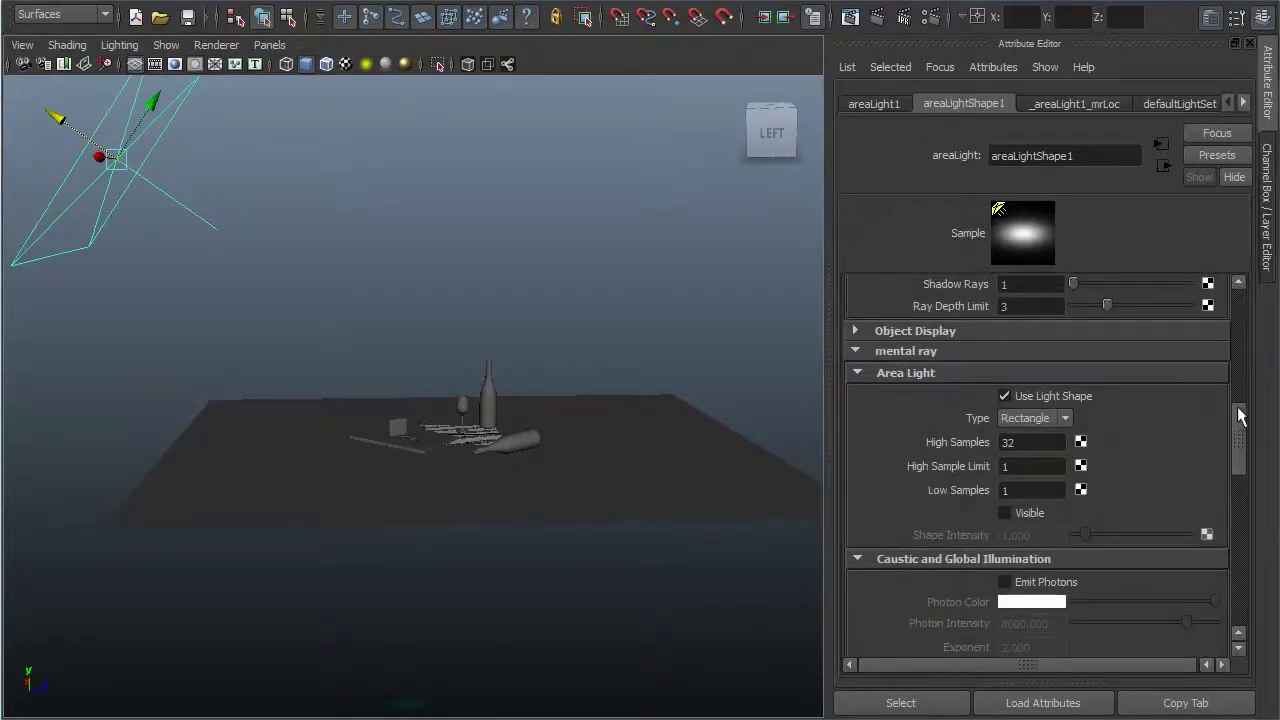
{"action": "mouse_move", "coordinate": [1255, 500]}
{"action": "left_mouse_down"}
{"action": "mouse_move", "coordinate": [1248, 609]}
{"action": "mouse_move", "coordinate": [1251, 422]}
{"action": "left_mouse_up"}
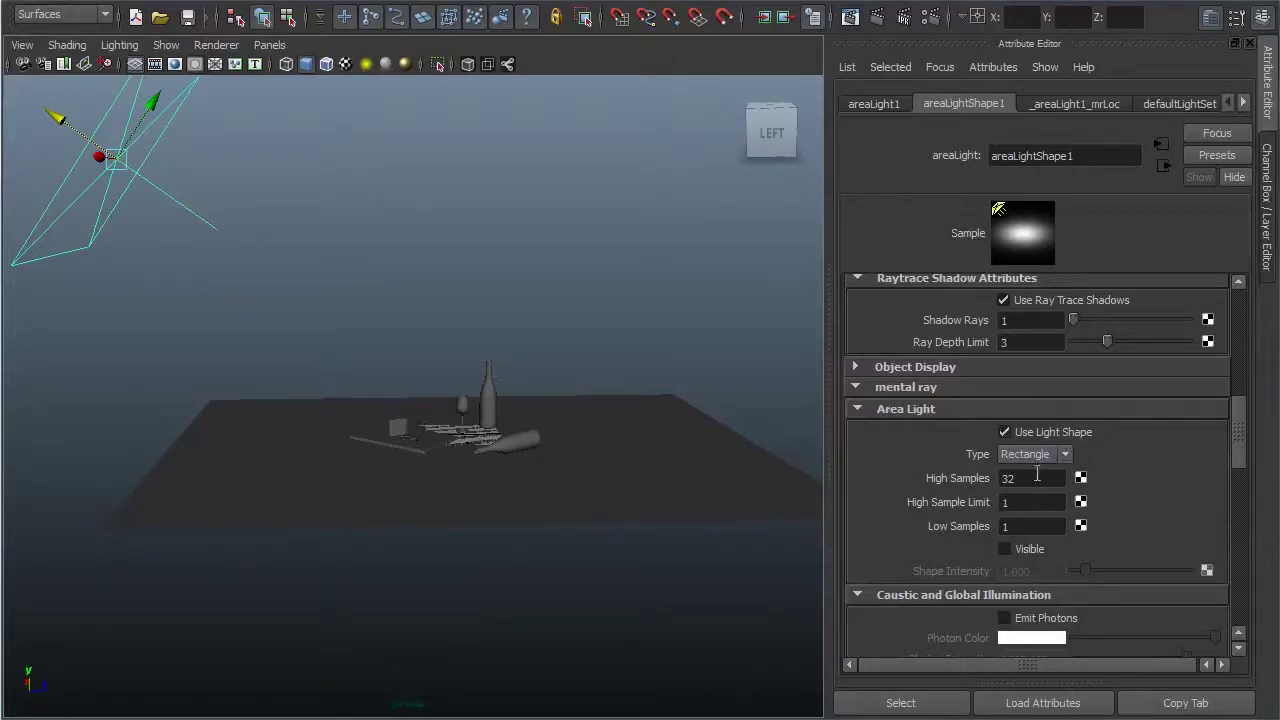
{"action": "left_click_drag", "start_coordinate": [1238, 430], "coordinate": [1237, 614]}
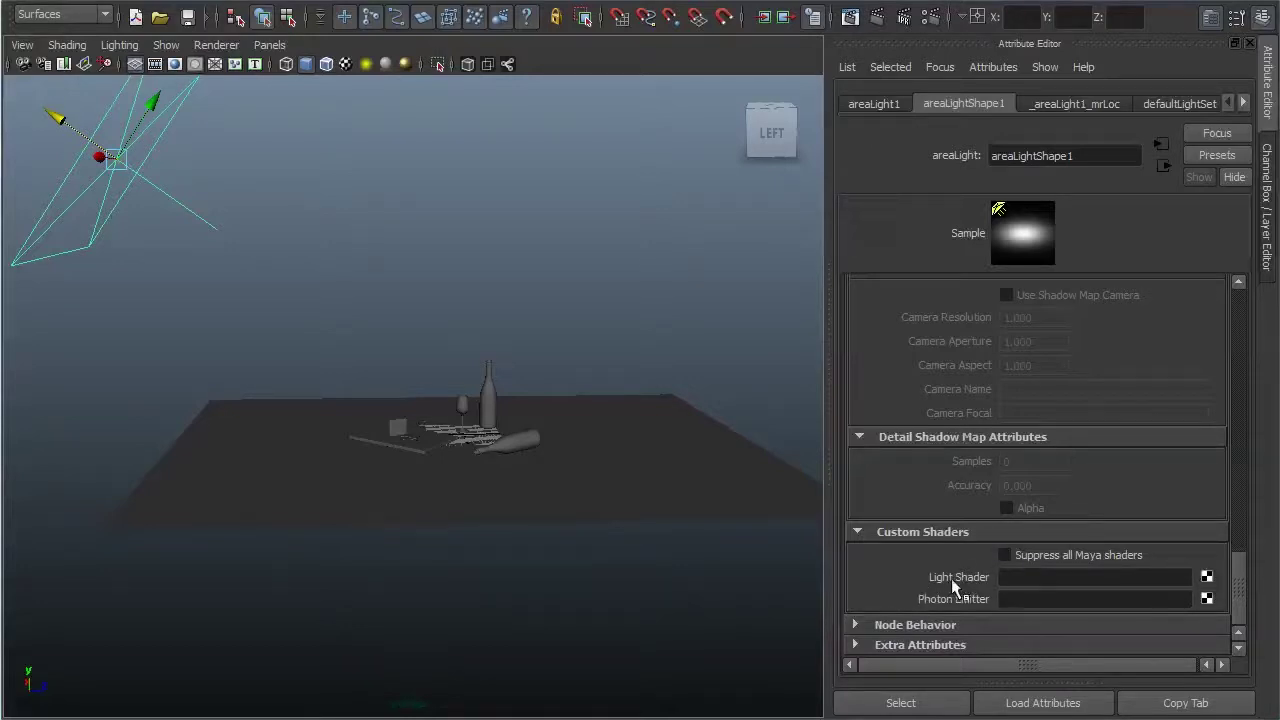
{"action": "left_click", "coordinate": [1207, 580]}
Step: Create a physical_light shader from MentalRay Lights as the area light's light shader
{"action": "mouse_move", "coordinate": [468, 184]}
{"action": "left_mouse_down"}
{"action": "mouse_move", "coordinate": [529, 41]}
{"action": "mouse_move", "coordinate": [580, 27]}
{"action": "left_mouse_up"}
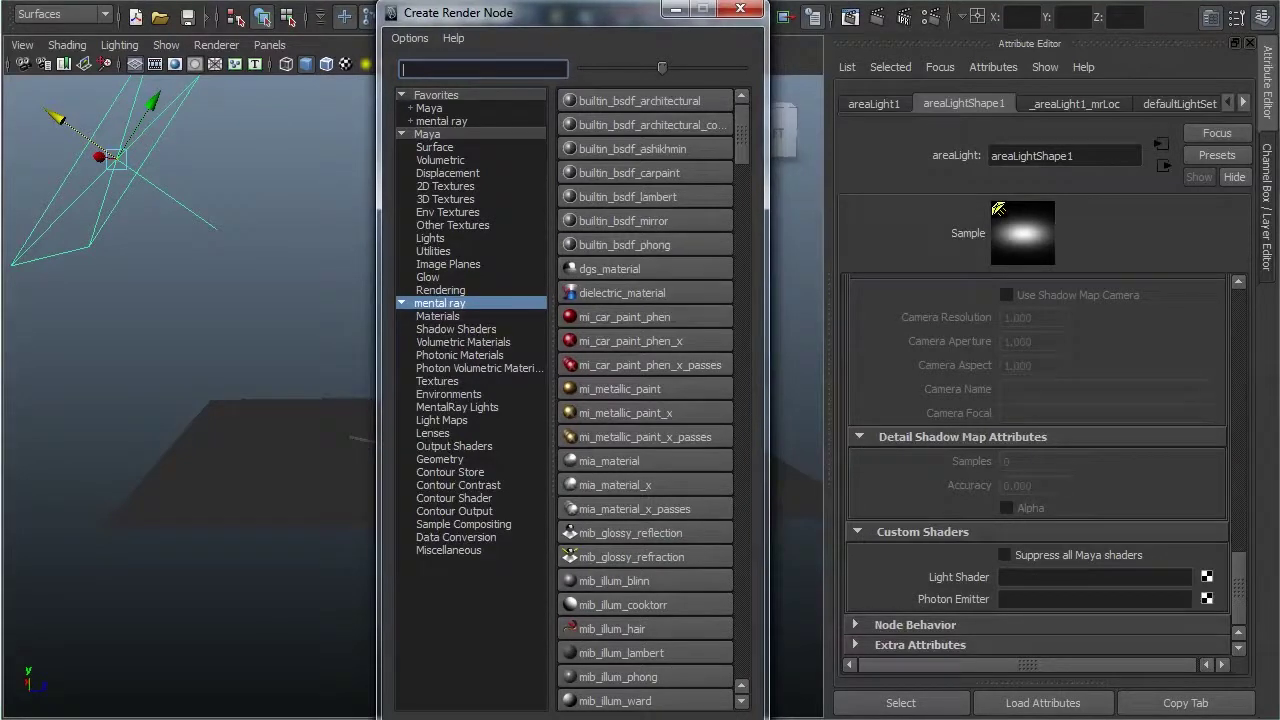
{"action": "left_click_drag", "start_coordinate": [643, 716], "coordinate": [643, 693]}
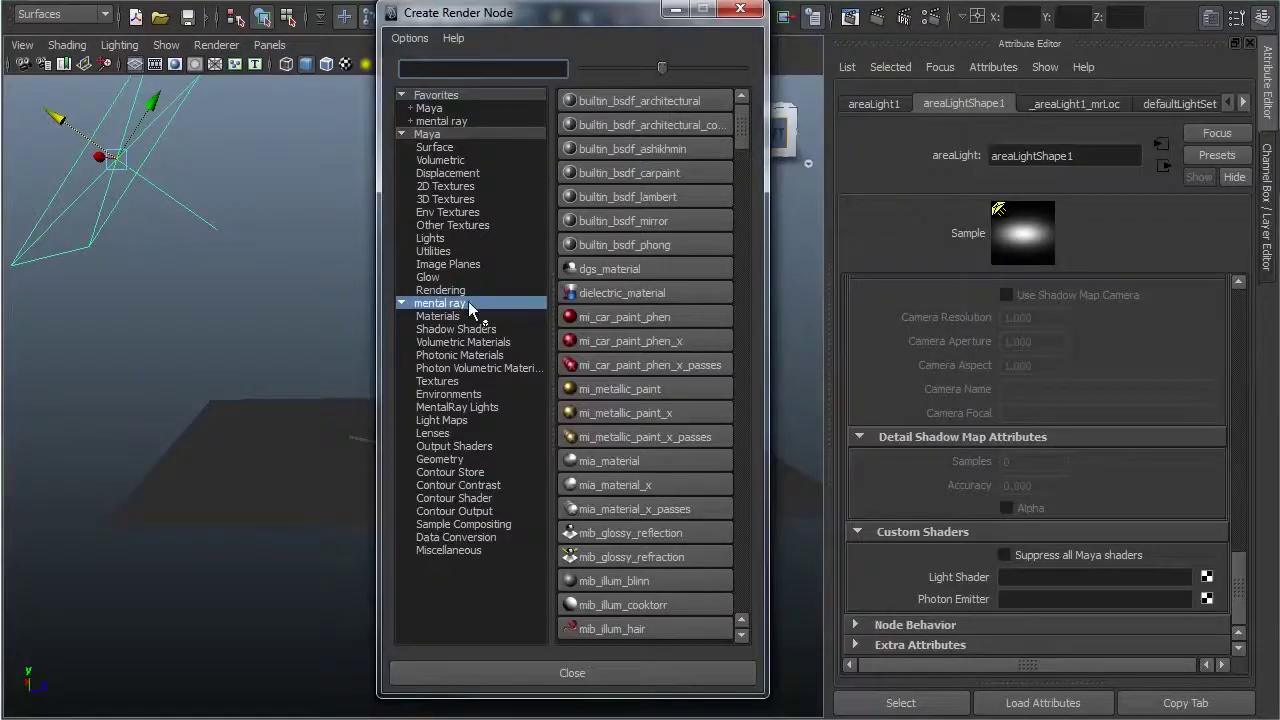
{"action": "left_click", "coordinate": [476, 406]}
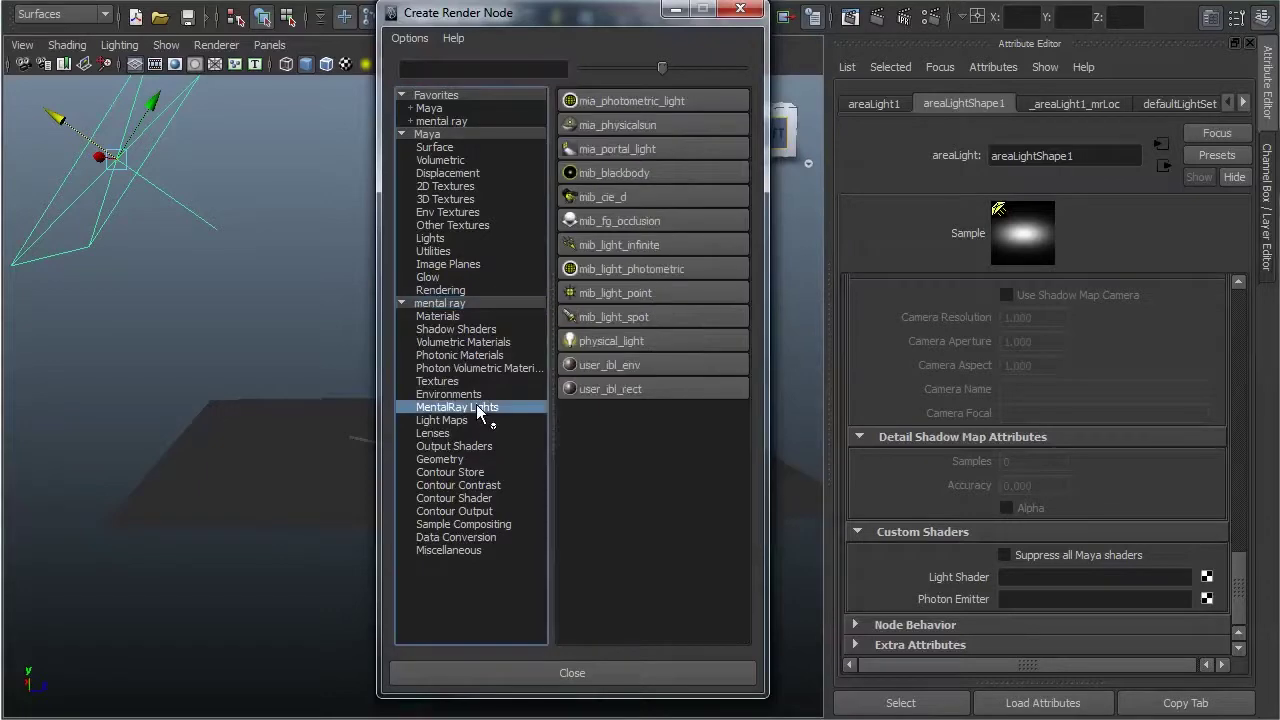
{"action": "left_click", "coordinate": [659, 340]}
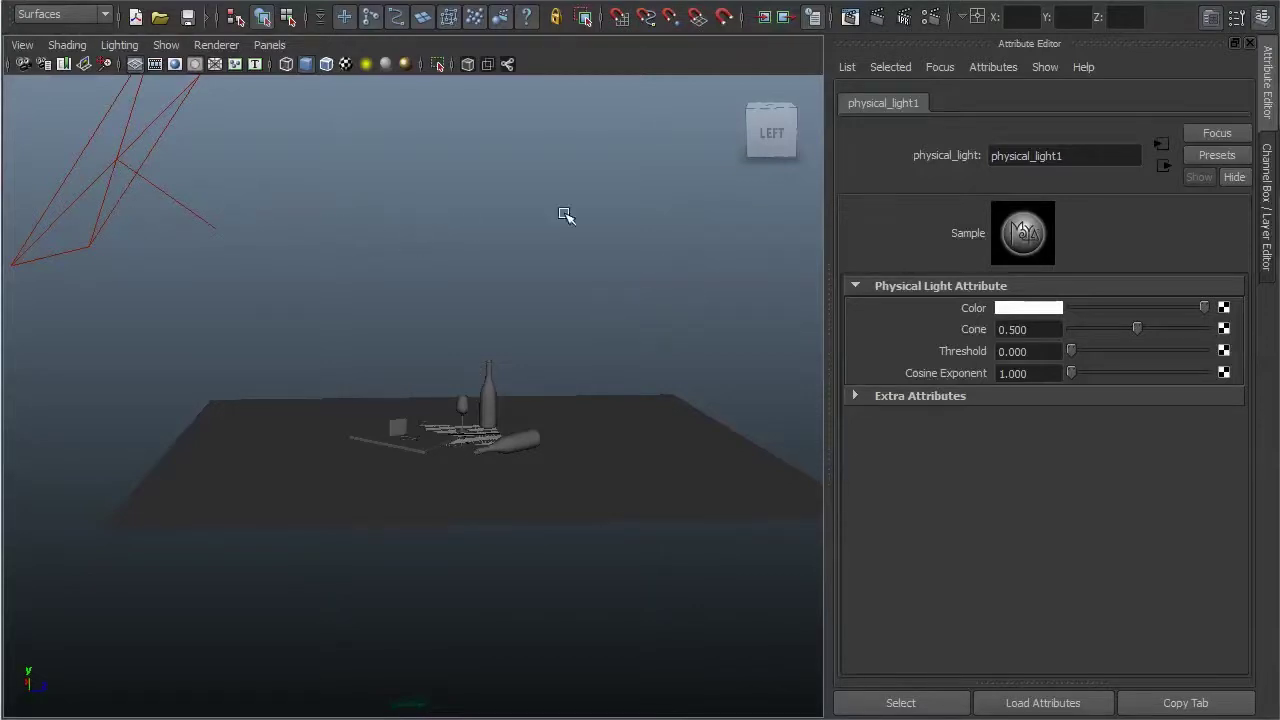
Step: Set areaLightShape1's Intensity to 0 and render a test frame
{"action": "left_click", "coordinate": [115, 160]}
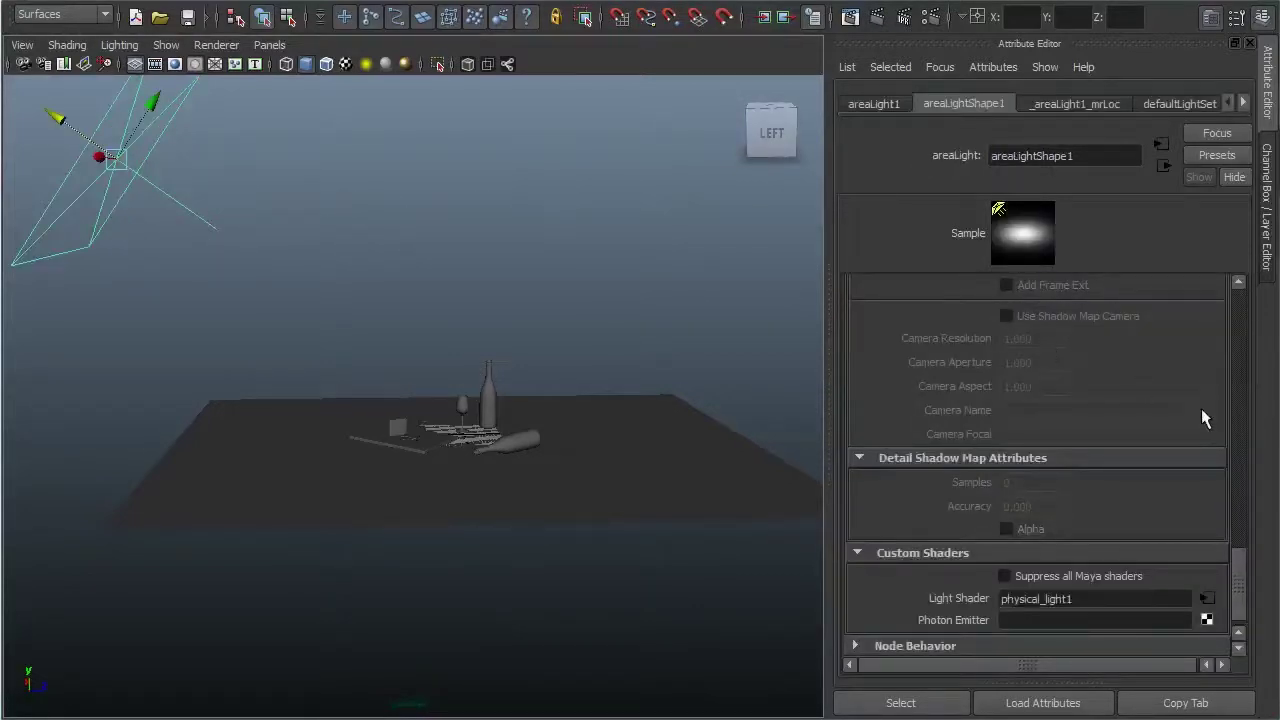
{"action": "scroll", "coordinate": [1139, 374], "scroll_direction": "up", "scroll_amount": 3}
{"action": "scroll", "coordinate": [1248, 385], "scroll_direction": "up", "scroll_amount": 5}
{"action": "double_click", "coordinate": [1010, 353]}
{"action": "type", "text": "0"}
{"action": "key", "text": "Return"}
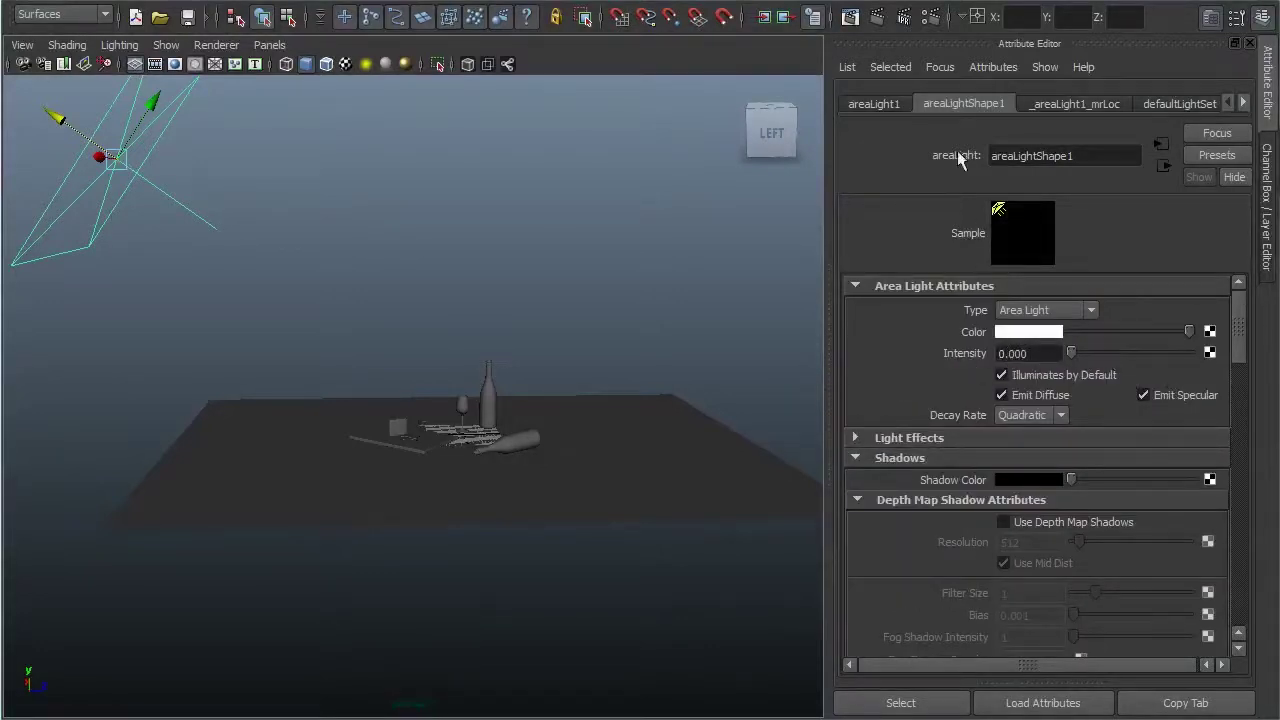
{"action": "left_click", "coordinate": [878, 12]}
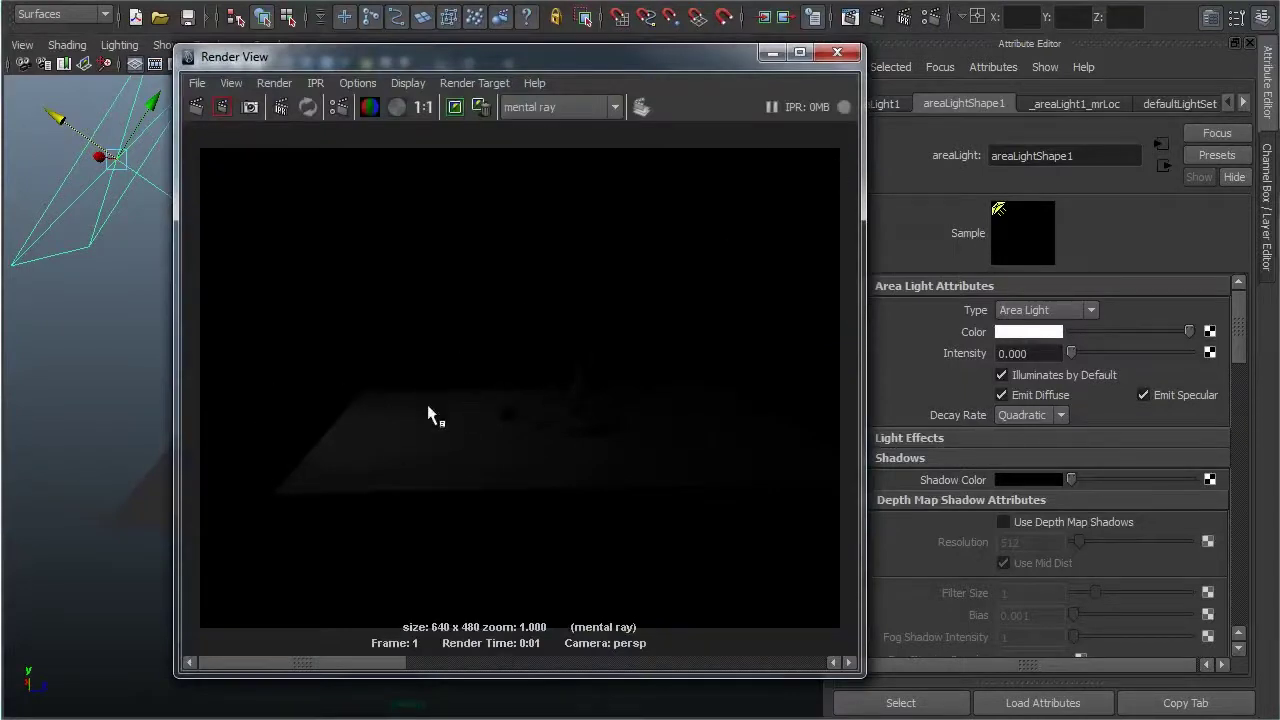
Step: Raise the area light's Intensity to 1000 and re-render to check the lighting
{"action": "left_click", "coordinate": [837, 52]}
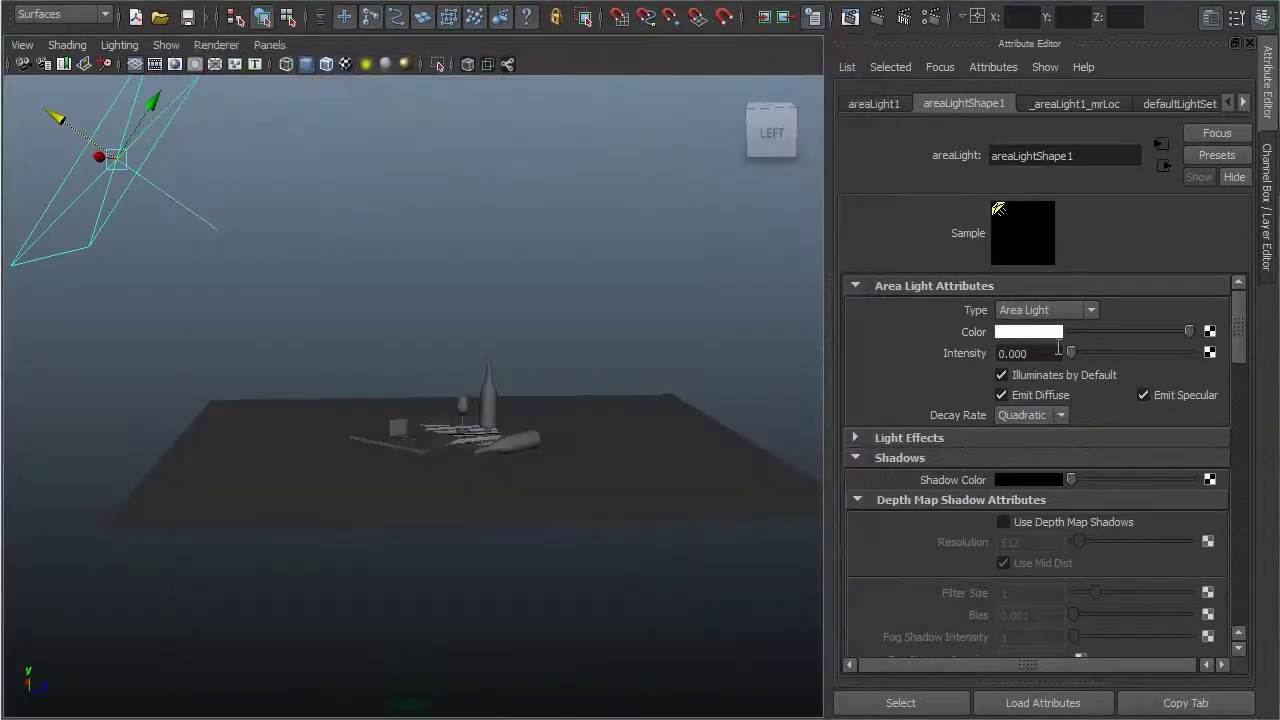
{"action": "left_click", "coordinate": [1012, 353]}
{"action": "type", "text": "100"}
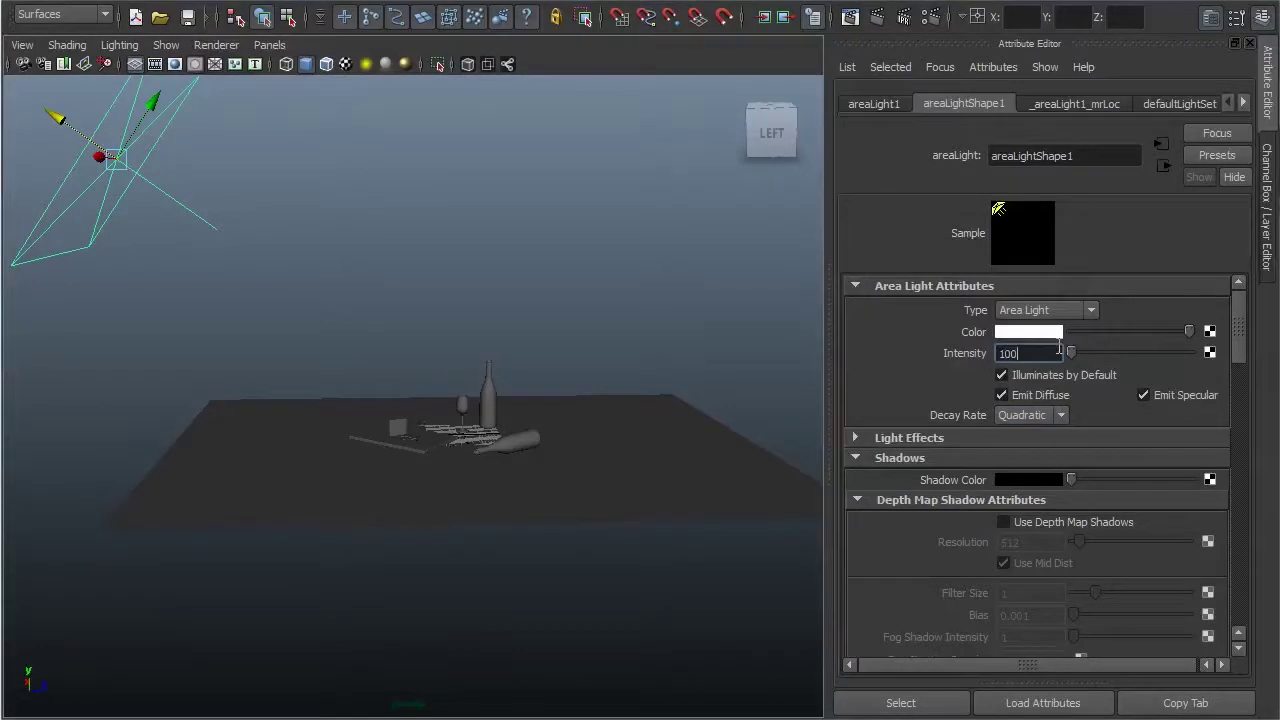
{"action": "type", "text": "0000"}
{"action": "key", "text": "Return"}
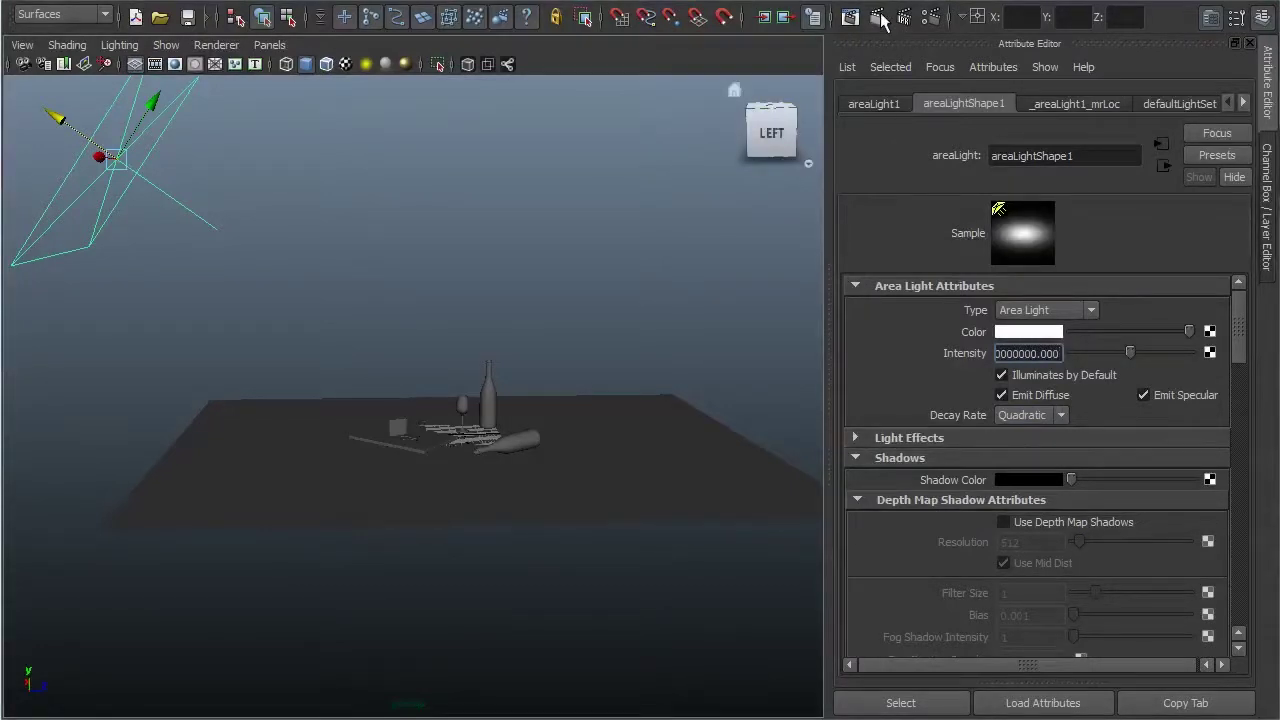
{"action": "left_click", "coordinate": [880, 18]}
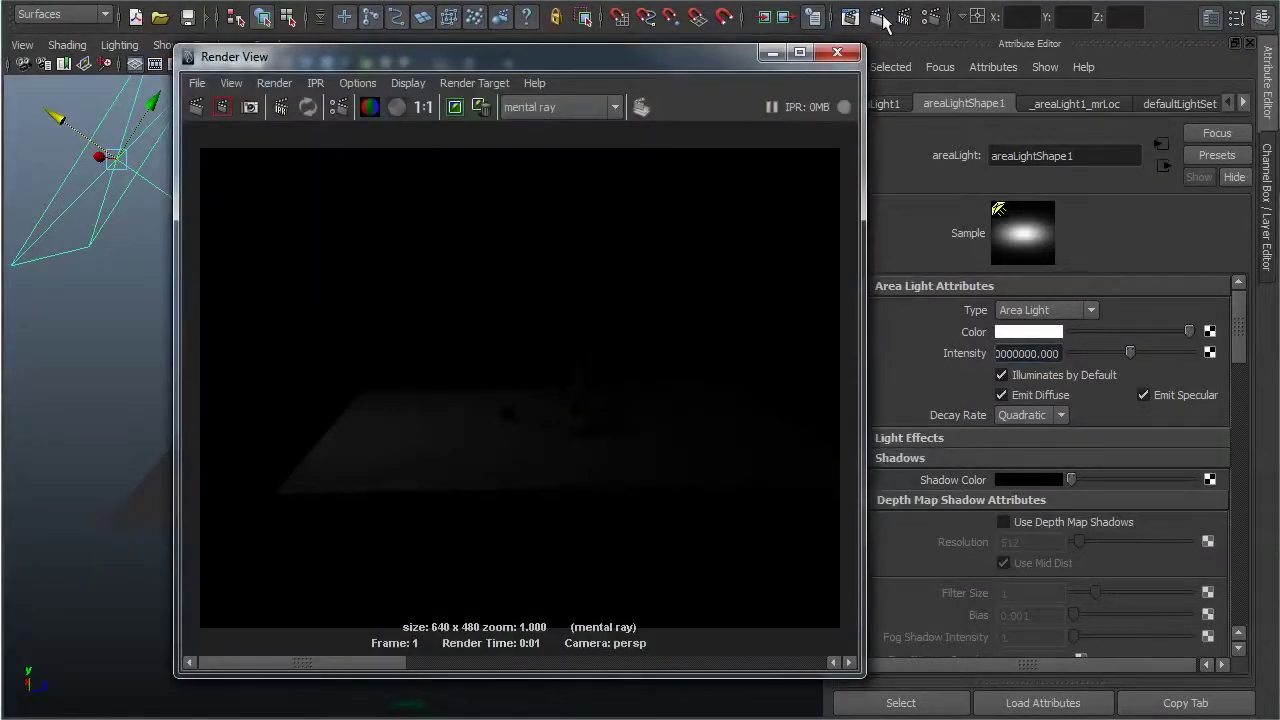
{"action": "left_click", "coordinate": [837, 52]}
{"action": "left_click_drag", "start_coordinate": [1240, 318], "coordinate": [1248, 598]}
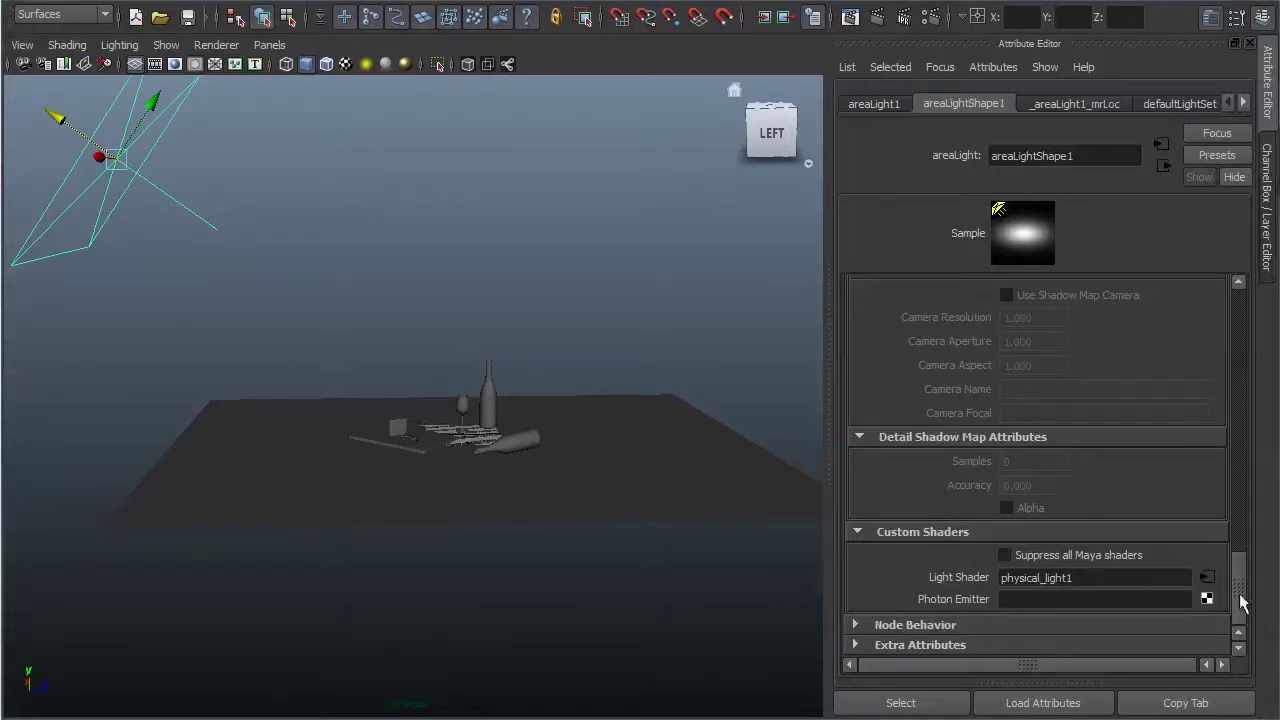
Step: Open physical_light1's colour picker and try out cyan-tinted hues
{"action": "mouse_move", "coordinate": [1238, 588]}
{"action": "left_mouse_down"}
{"action": "mouse_move", "coordinate": [1240, 310]}
{"action": "mouse_move", "coordinate": [1238, 612]}
{"action": "left_mouse_up"}
{"action": "left_click", "coordinate": [1208, 578]}
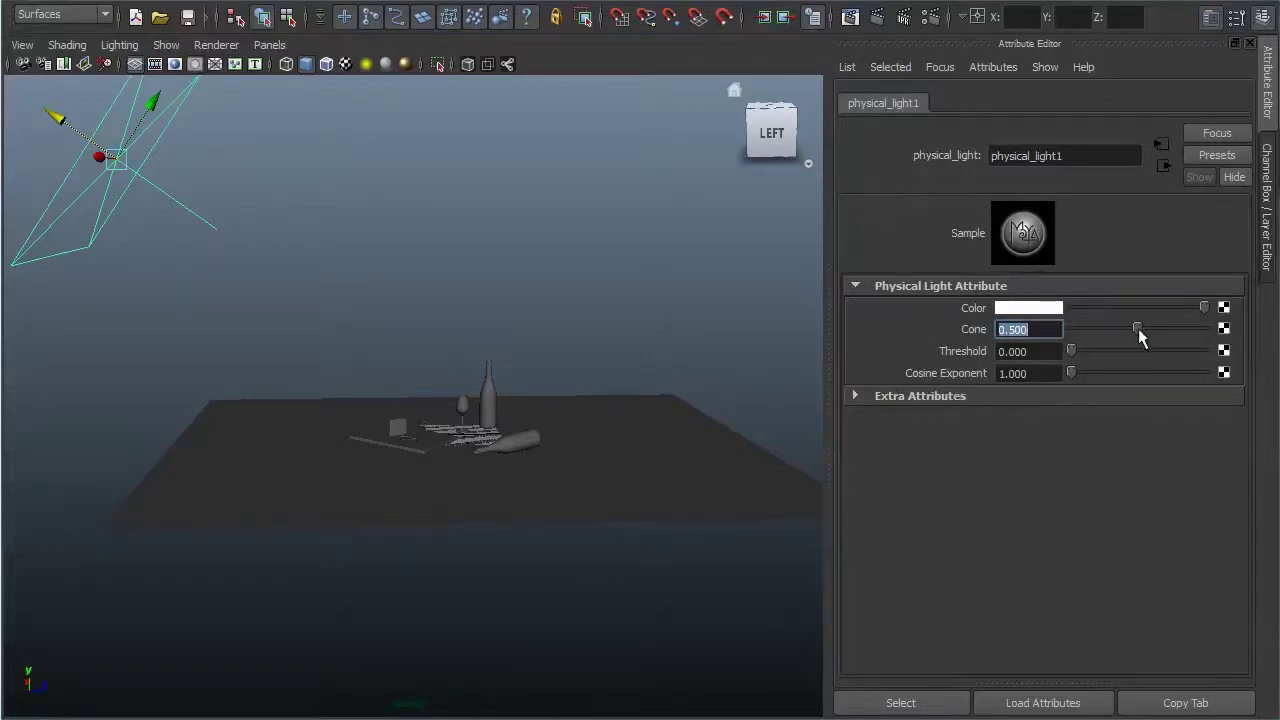
{"action": "left_click", "coordinate": [1031, 308]}
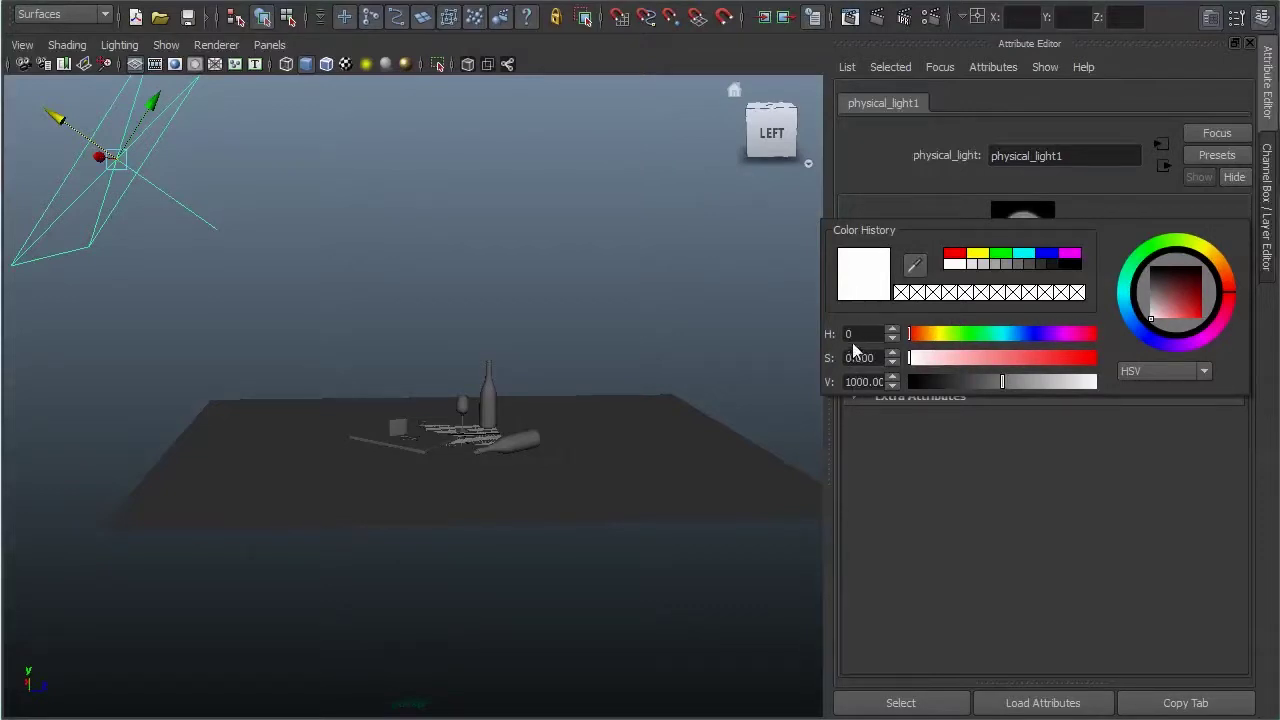
{"action": "mouse_move", "coordinate": [926, 335]}
{"action": "left_mouse_down"}
{"action": "mouse_move", "coordinate": [998, 331]}
{"action": "mouse_move", "coordinate": [866, 340]}
{"action": "left_mouse_up"}
{"action": "left_click_drag", "start_coordinate": [948, 360], "coordinate": [1059, 360]}
{"action": "mouse_move", "coordinate": [988, 337]}
{"action": "left_mouse_down"}
{"action": "mouse_move", "coordinate": [1000, 336]}
{"action": "mouse_move", "coordinate": [973, 336]}
{"action": "mouse_move", "coordinate": [1013, 370]}
{"action": "mouse_move", "coordinate": [971, 360]}
{"action": "mouse_move", "coordinate": [1068, 360]}
{"action": "mouse_move", "coordinate": [891, 366]}
{"action": "left_mouse_up"}
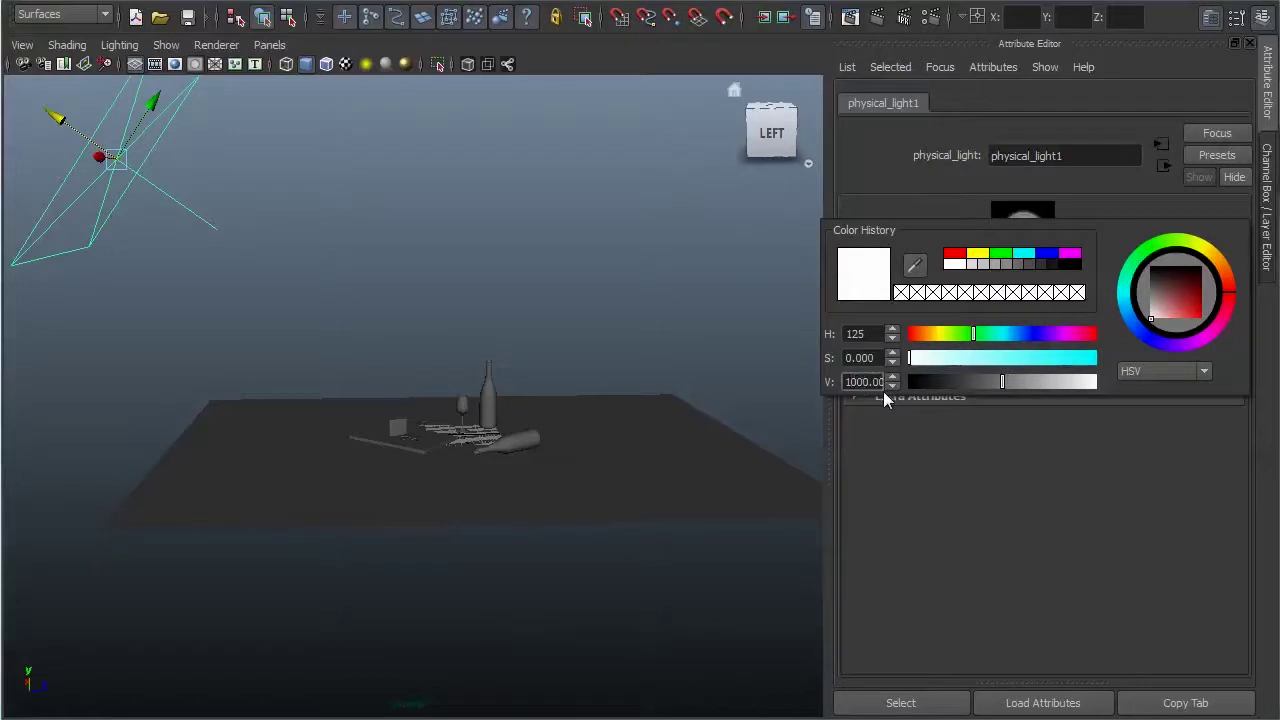
Step: Set the physical light colour's brightness value to 100 and render a test frame
{"action": "left_click", "coordinate": [1028, 309]}
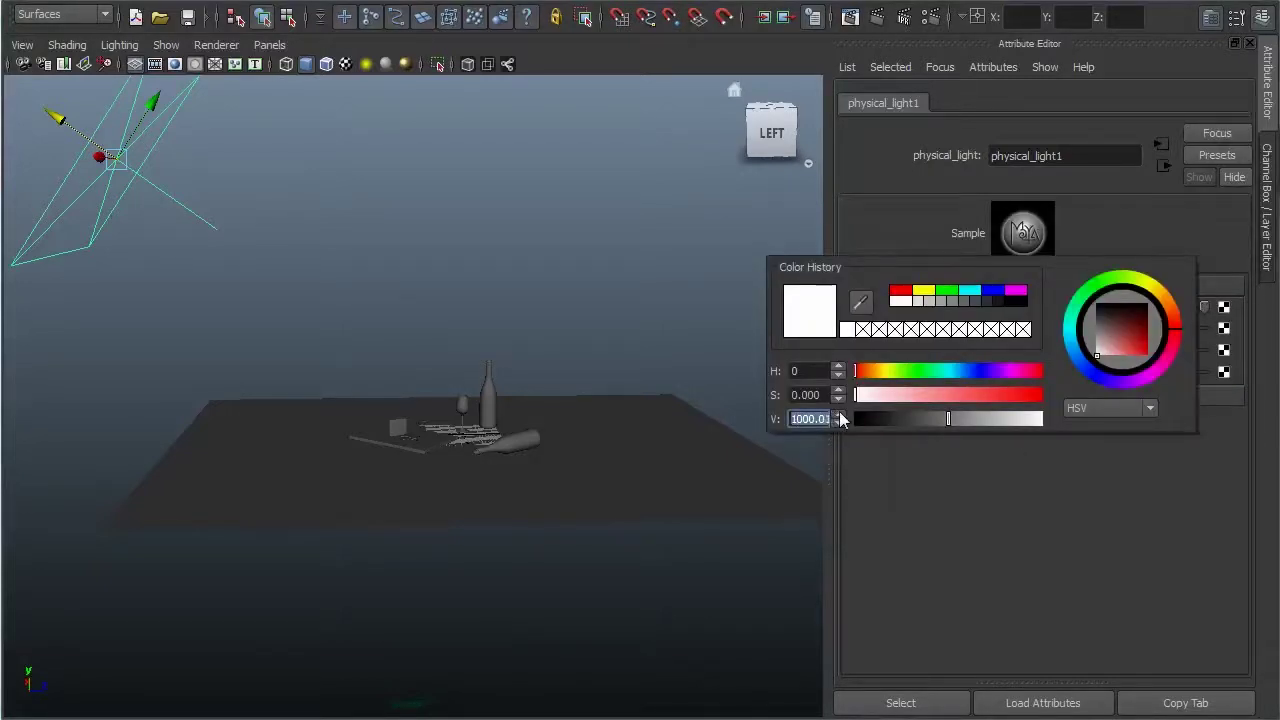
{"action": "left_click_drag", "start_coordinate": [790, 419], "coordinate": [812, 422]}
{"action": "type", "text": "10"}
{"action": "key", "text": "Return"}
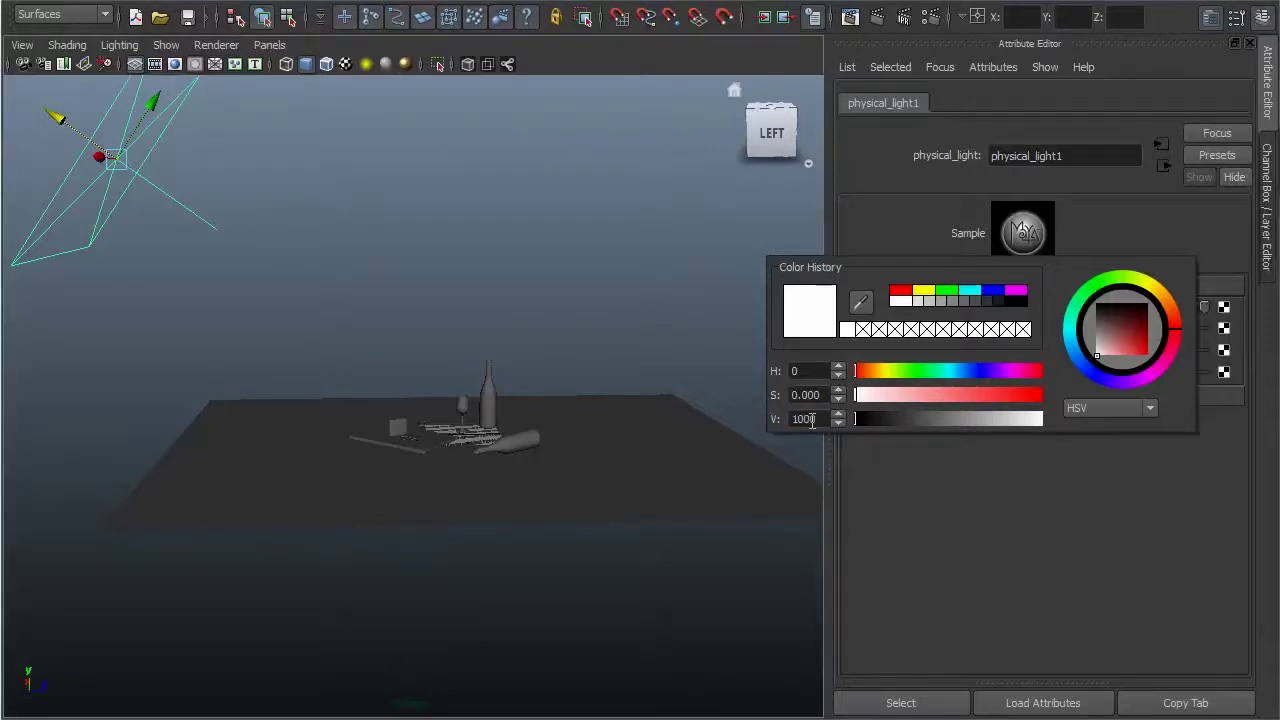
{"action": "key", "text": "Return"}
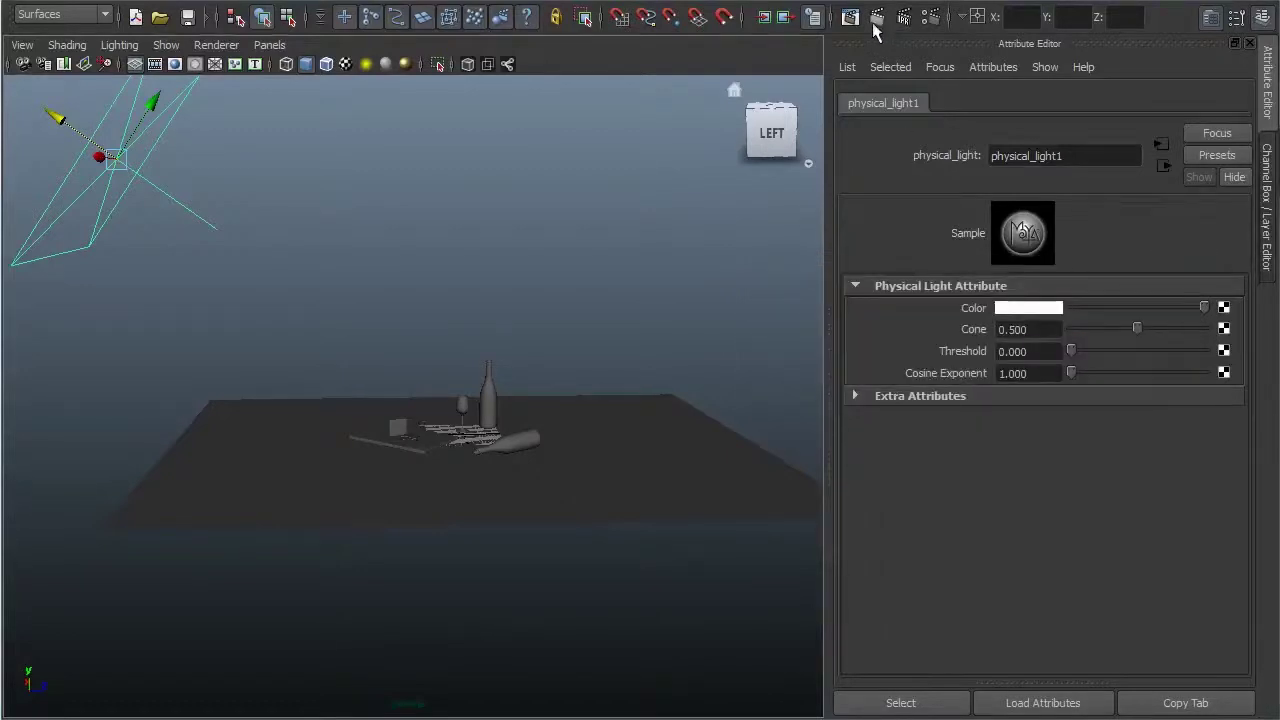
{"action": "left_click", "coordinate": [848, 18]}
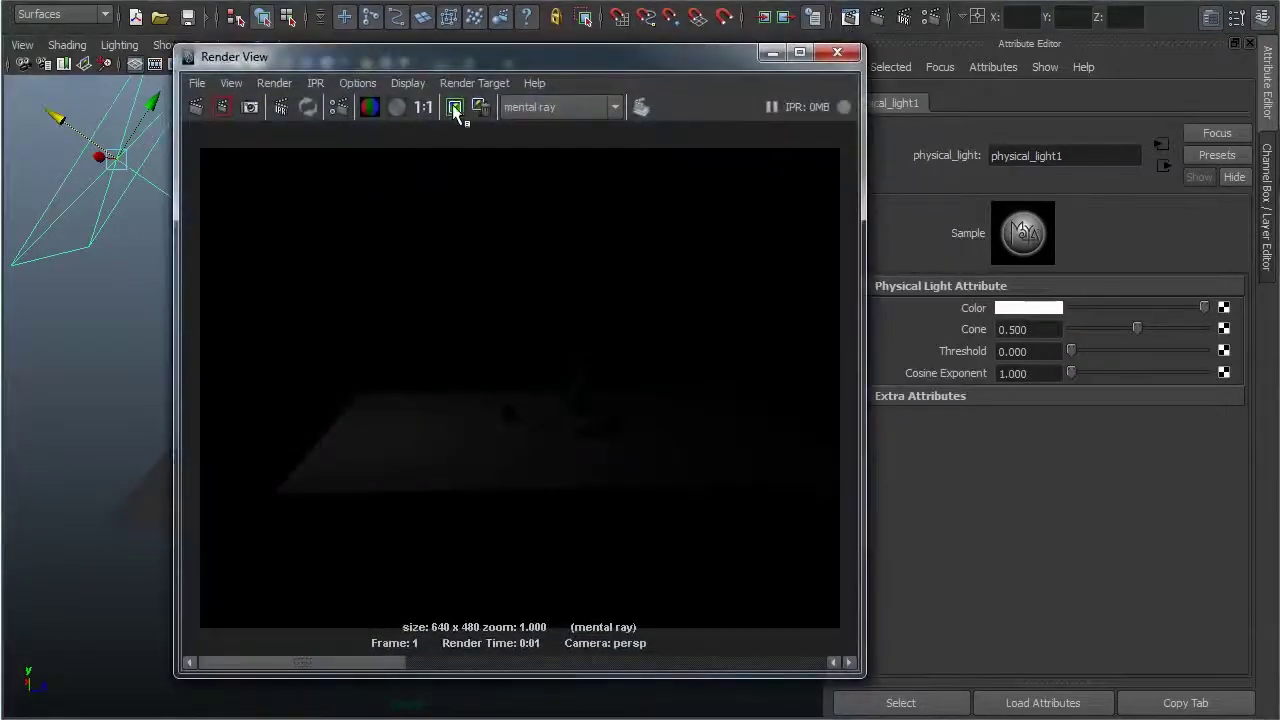
Step: Re-render the scene to review the brighter physical_light1 result
{"action": "left_click", "coordinate": [196, 107]}
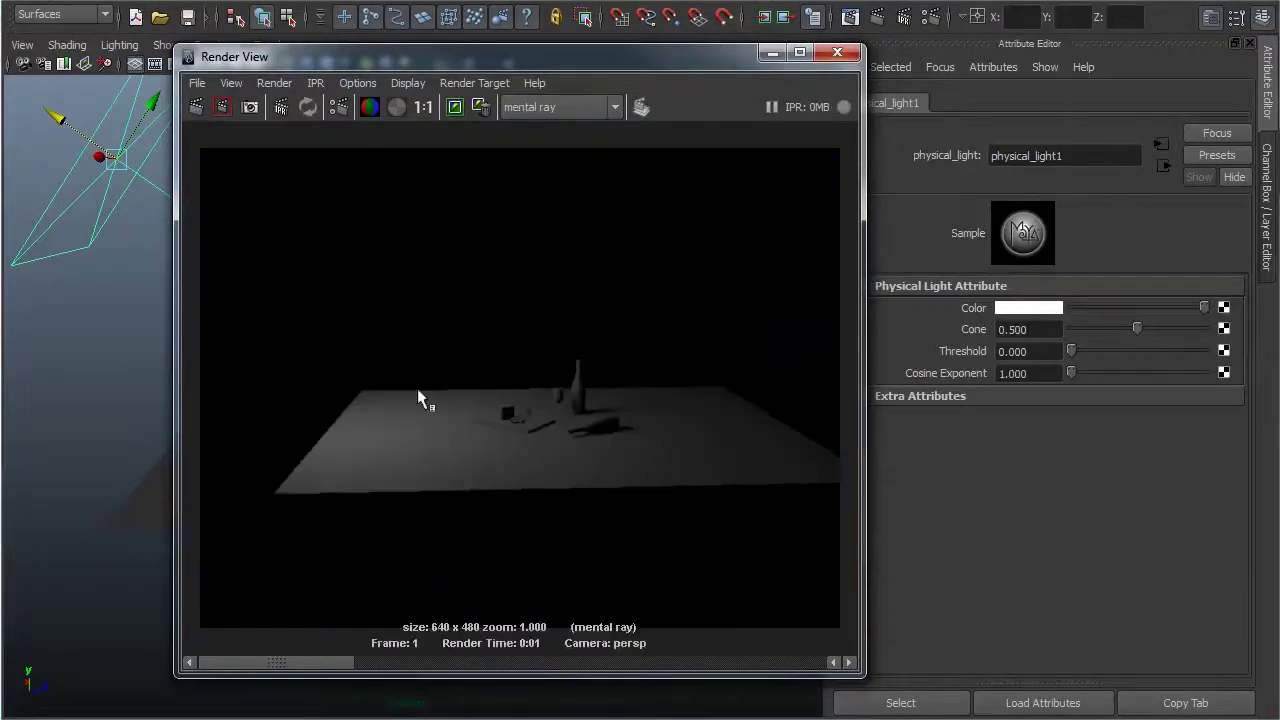
{"action": "mouse_move", "coordinate": [334, 660]}
{"action": "left_mouse_down"}
{"action": "mouse_move", "coordinate": [525, 664]}
{"action": "mouse_move", "coordinate": [327, 662]}
{"action": "left_mouse_up"}
{"action": "left_click", "coordinate": [837, 52]}
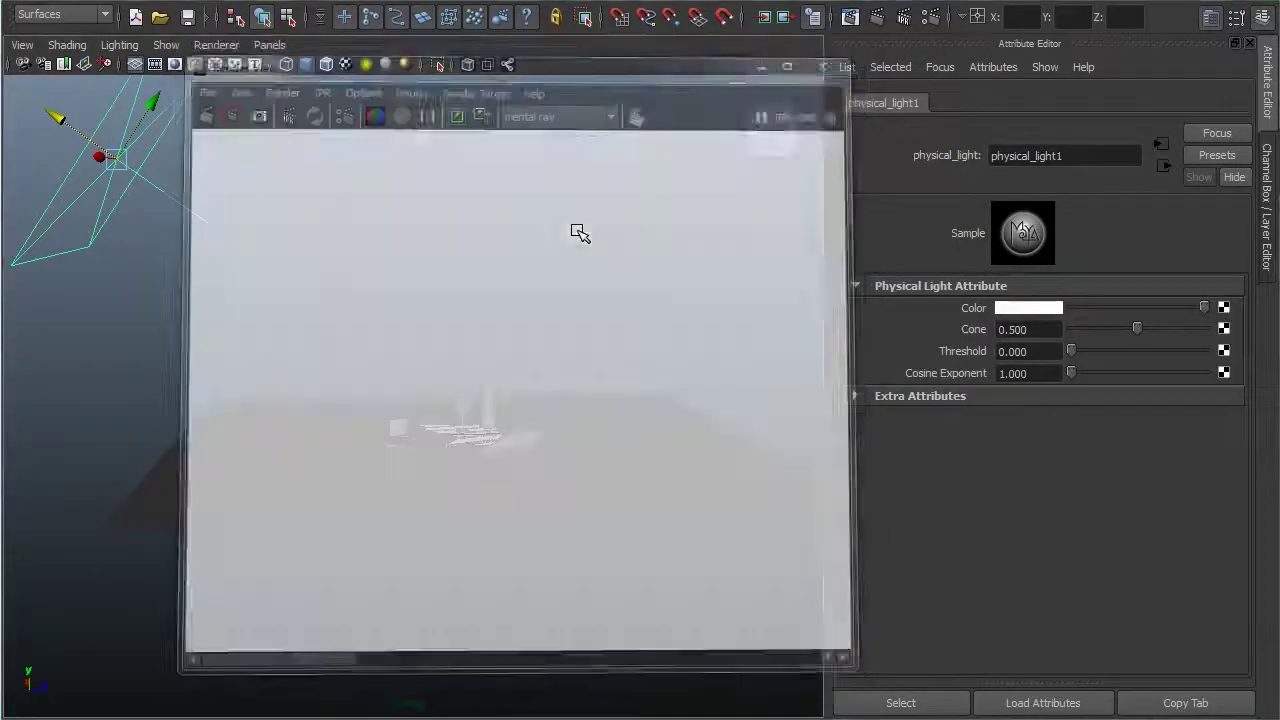
Step: Reselect the area light, set physical_light1's colour brightness to 500, and render again
{"action": "left_click", "coordinate": [458, 232]}
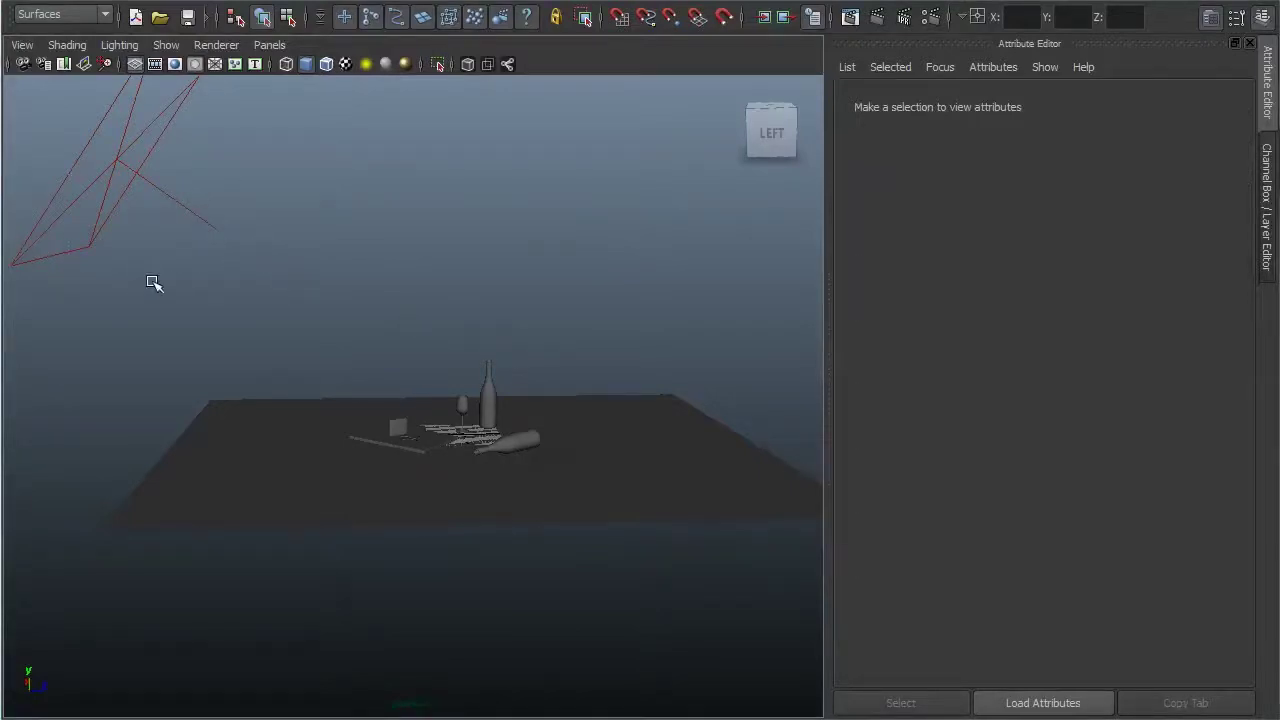
{"action": "left_click_drag", "start_coordinate": [228, 176], "coordinate": [155, 282]}
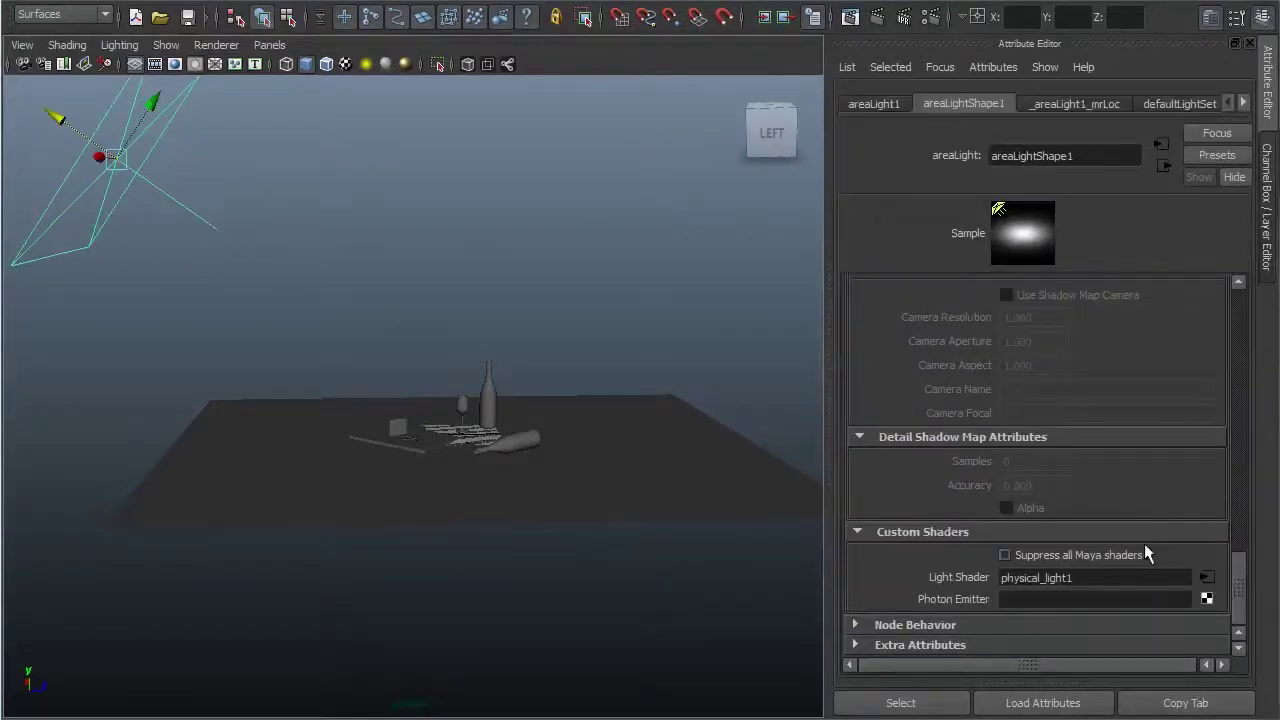
{"action": "left_click_drag", "start_coordinate": [1240, 560], "coordinate": [1240, 330]}
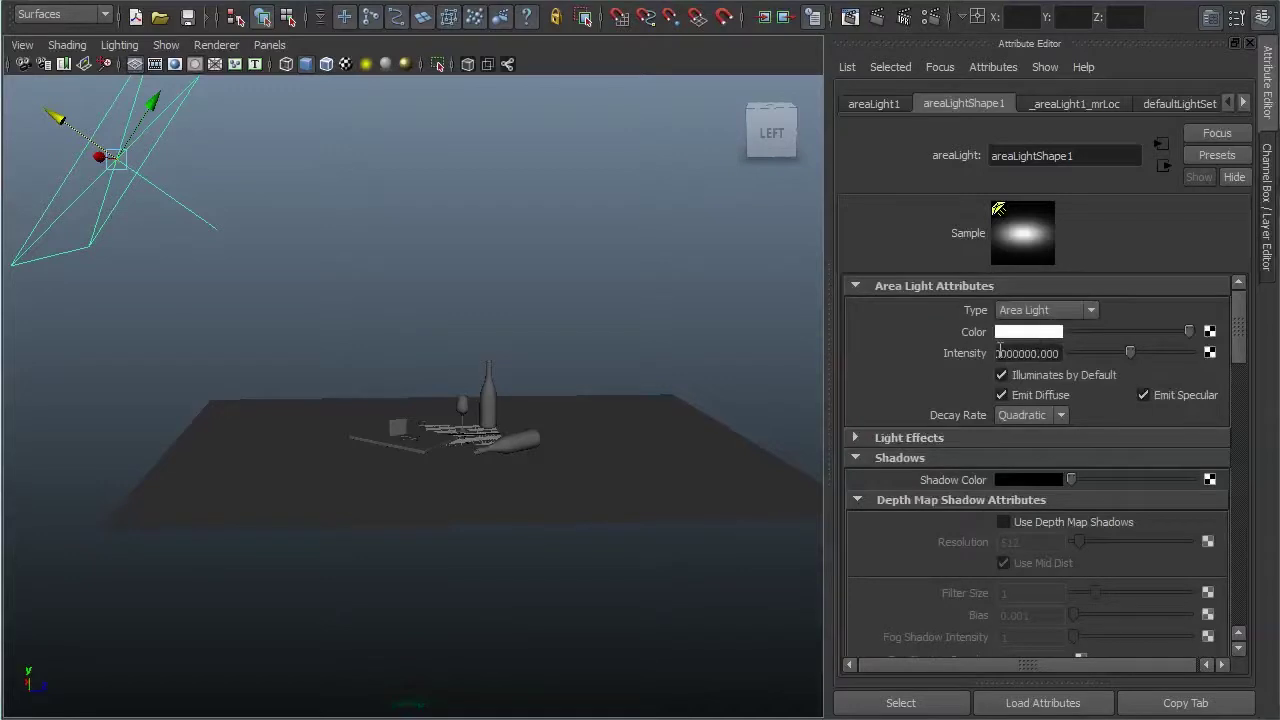
{"action": "left_click_drag", "start_coordinate": [1240, 340], "coordinate": [1240, 620]}
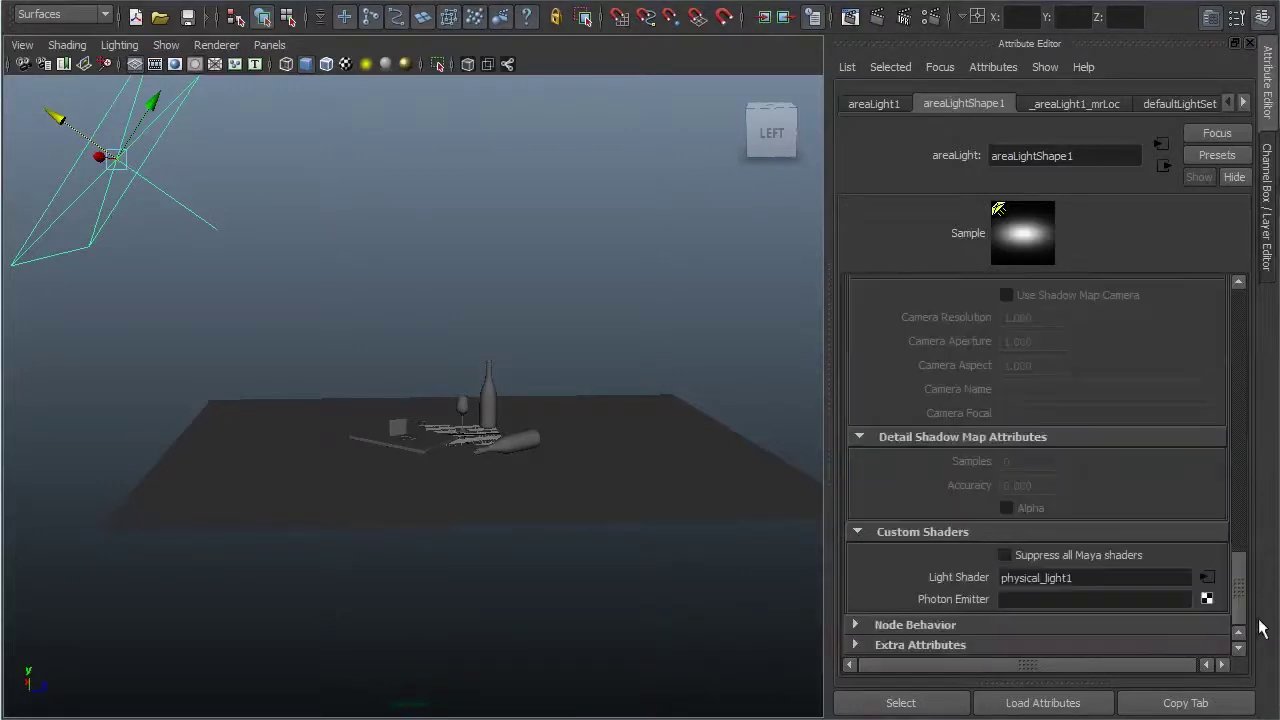
{"action": "left_click", "coordinate": [1207, 578]}
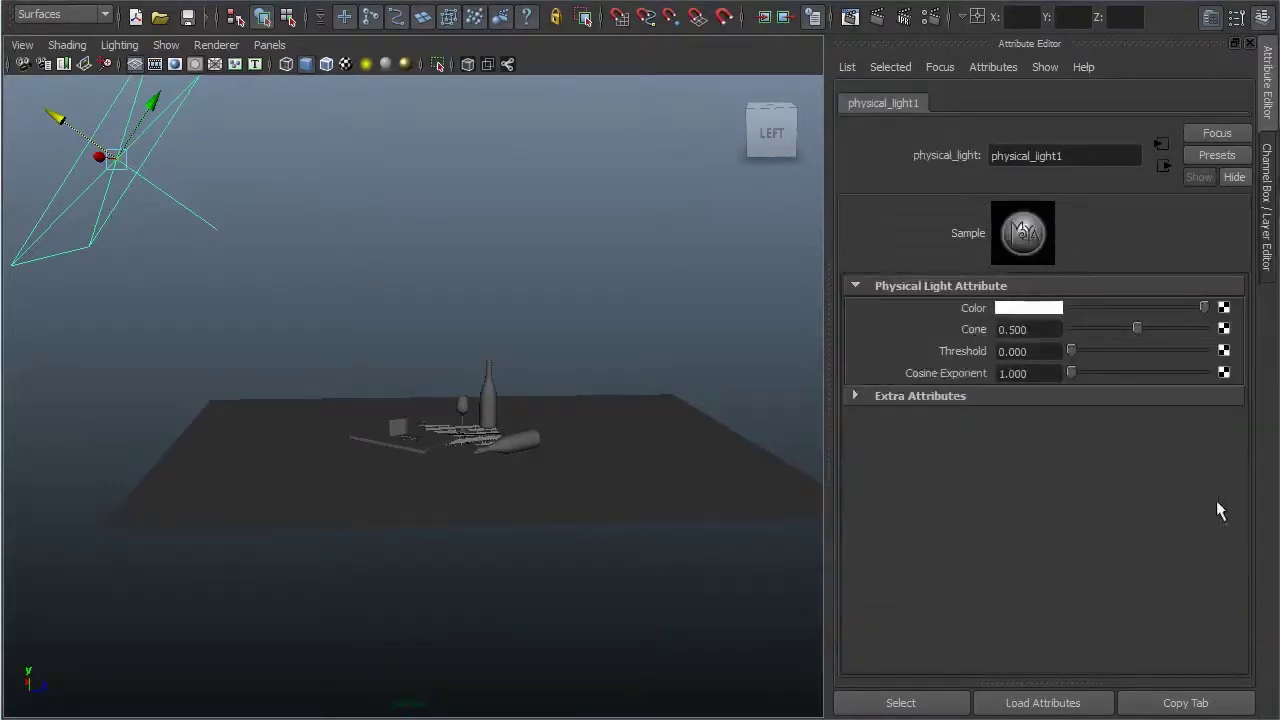
{"action": "left_click", "coordinate": [1025, 309]}
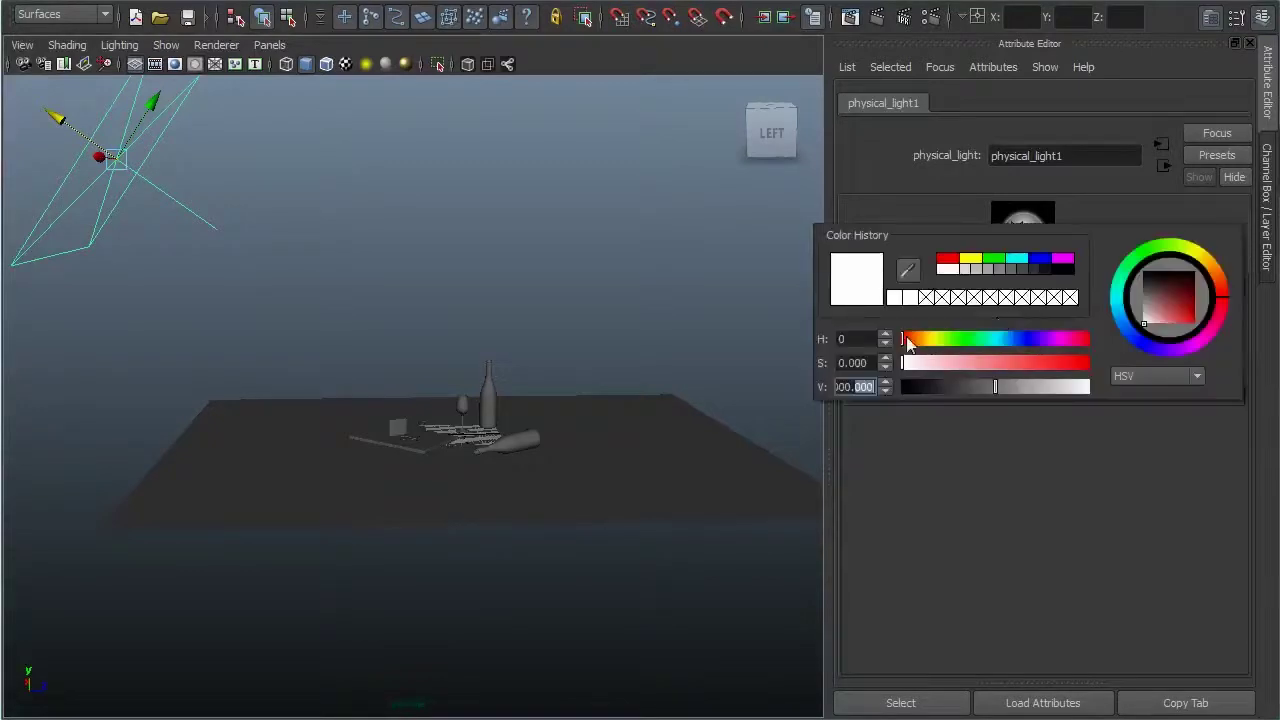
{"action": "type", "text": "500"}
{"action": "key", "text": "Return"}
{"action": "left_click", "coordinate": [856, 16]}
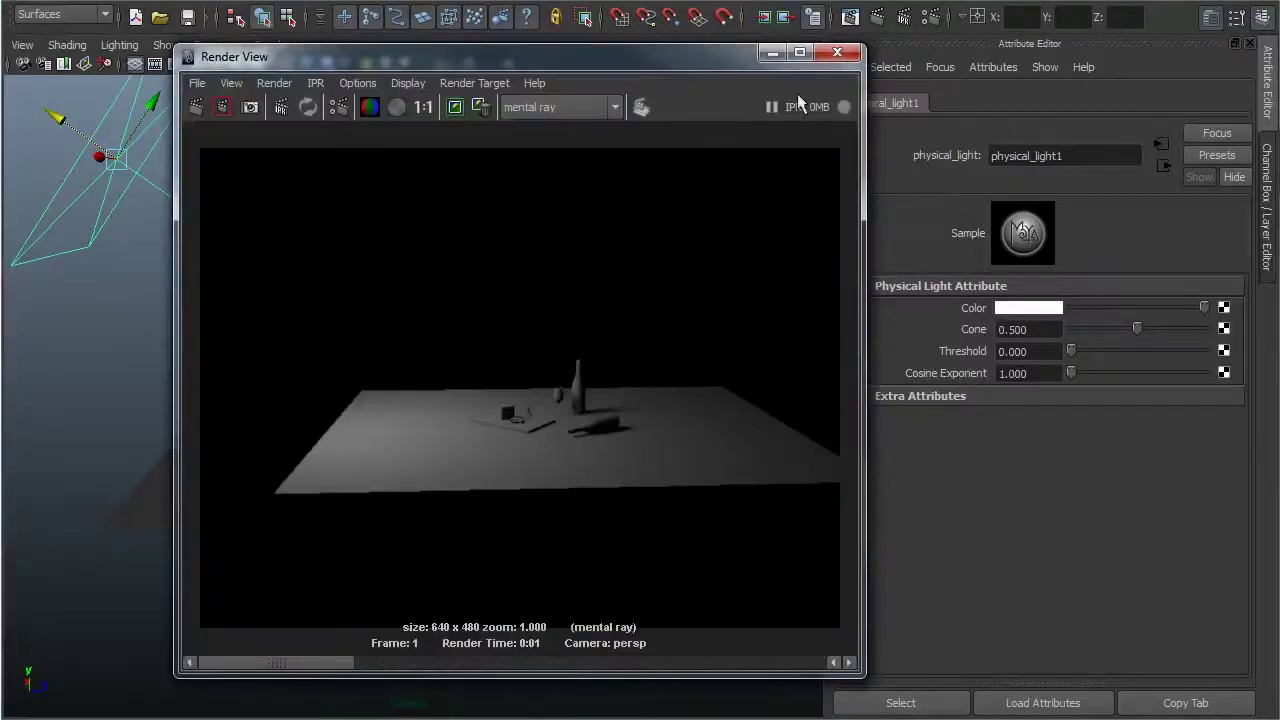
{"action": "left_click", "coordinate": [838, 52]}
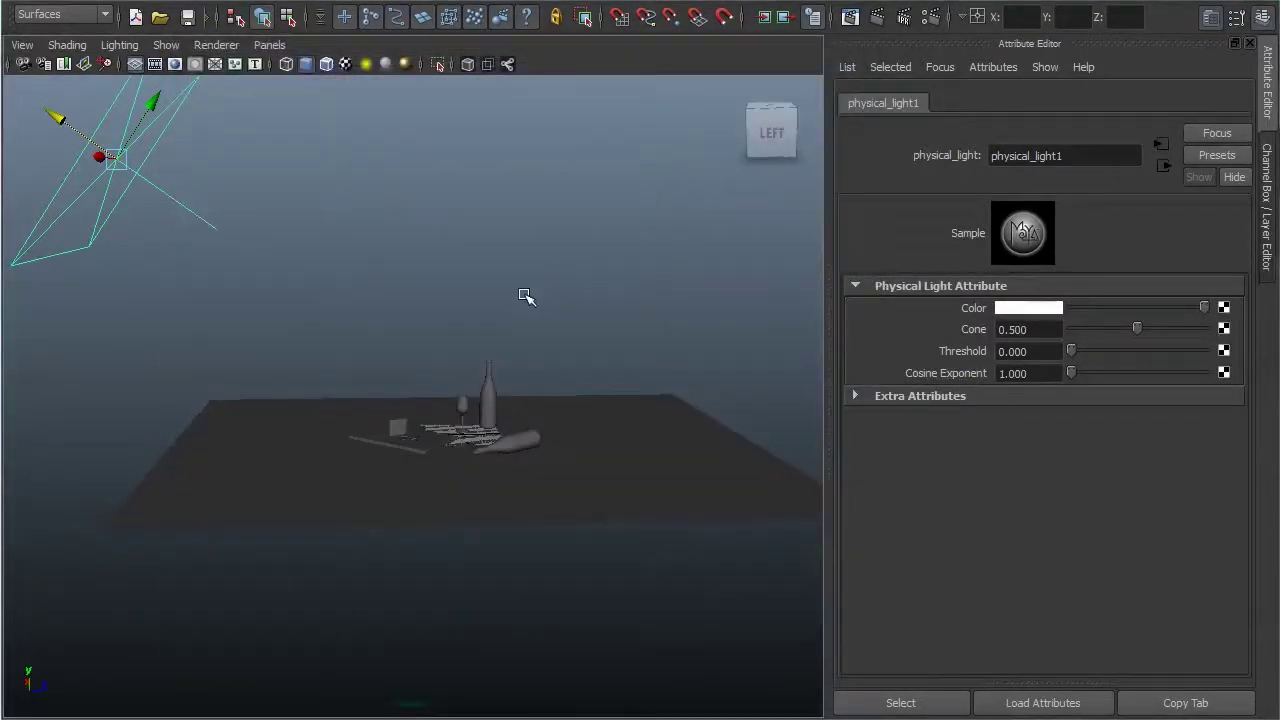
Step: Raise the light higher above the table and shift it along its depth axis
{"action": "mouse_move", "coordinate": [218, 294]}
{"action": "right_mouse_down", "text": "alt"}
{"action": "mouse_move", "coordinate": [531, 306]}
{"action": "mouse_move", "coordinate": [562, 362]}
{"action": "mouse_move", "coordinate": [163, 354]}
{"action": "mouse_move", "coordinate": [238, 306]}
{"action": "right_mouse_up", "text": "alt"}
{"action": "left_click_drag", "start_coordinate": [248, 198], "coordinate": [263, 178]}
{"action": "mouse_move", "coordinate": [186, 204]}
{"action": "left_mouse_down"}
{"action": "mouse_move", "coordinate": [229, 231]}
{"action": "mouse_move", "coordinate": [214, 220]}
{"action": "left_mouse_up"}
{"action": "key", "text": "e"}
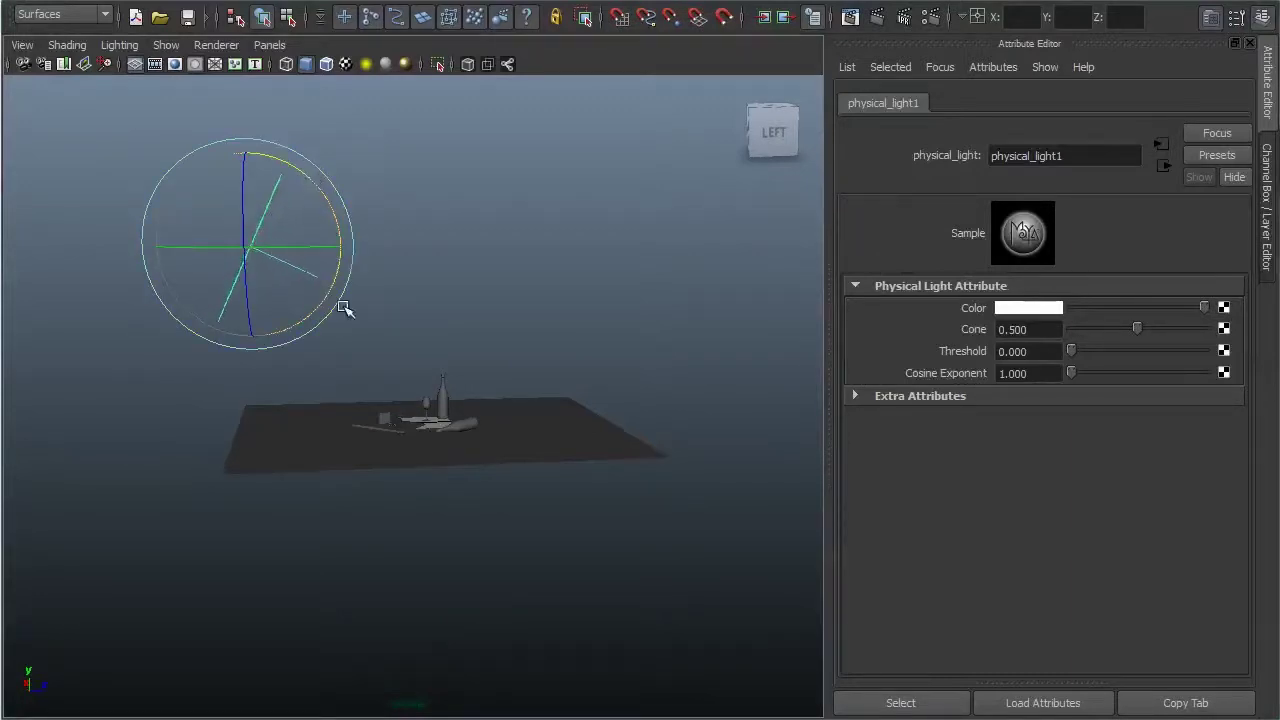
Step: Frame a close-up of the bottles and glass and render a test frame
{"action": "scroll", "coordinate": [251, 380], "scroll_direction": "up", "scroll_amount": 3}
{"action": "scroll", "coordinate": [583, 449], "scroll_direction": "up", "scroll_amount": 5}
{"action": "scroll", "coordinate": [578, 477], "scroll_direction": "up", "scroll_amount": 4}
{"action": "mouse_move", "coordinate": [578, 477]}
{"action": "left_mouse_down", "text": "alt"}
{"action": "mouse_move", "coordinate": [343, 420]}
{"action": "mouse_move", "coordinate": [480, 423]}
{"action": "mouse_move", "coordinate": [586, 378]}
{"action": "mouse_move", "coordinate": [543, 354]}
{"action": "mouse_move", "coordinate": [583, 380]}
{"action": "mouse_move", "coordinate": [540, 382]}
{"action": "mouse_move", "coordinate": [509, 406]}
{"action": "mouse_move", "coordinate": [537, 406]}
{"action": "left_mouse_up", "text": "alt"}
{"action": "left_click", "coordinate": [879, 19]}
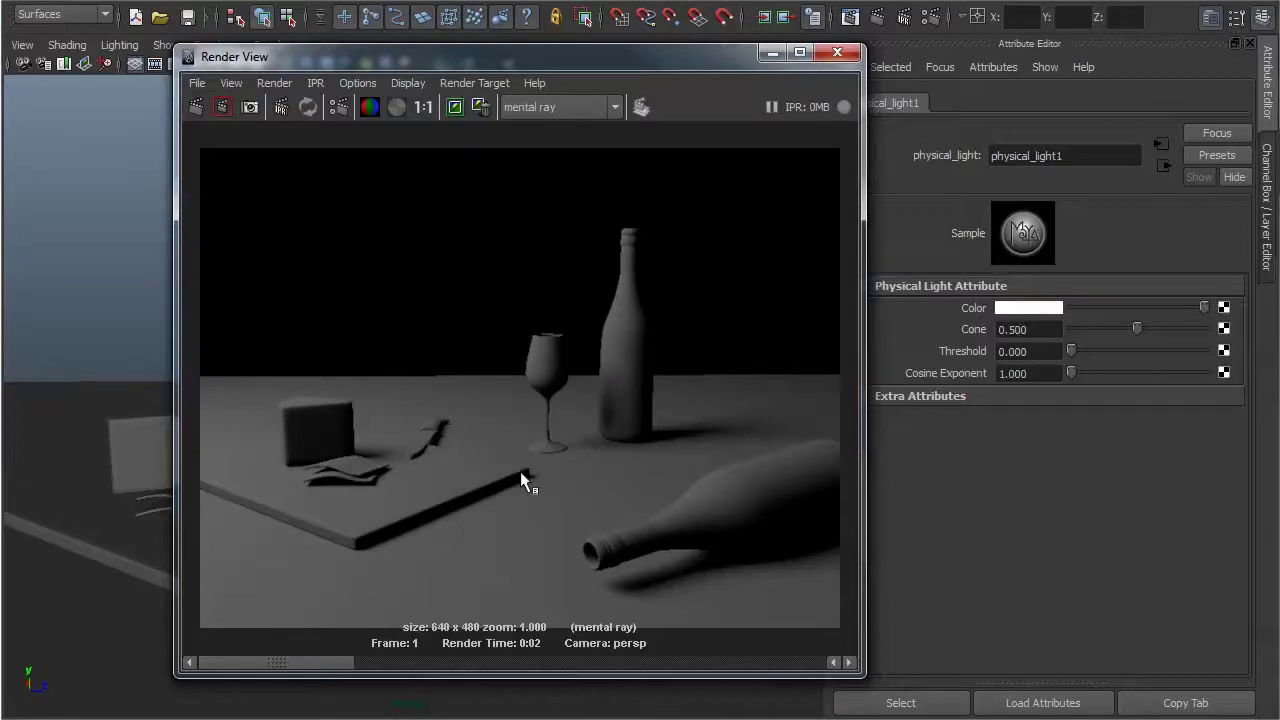
{"action": "left_click", "coordinate": [837, 52]}
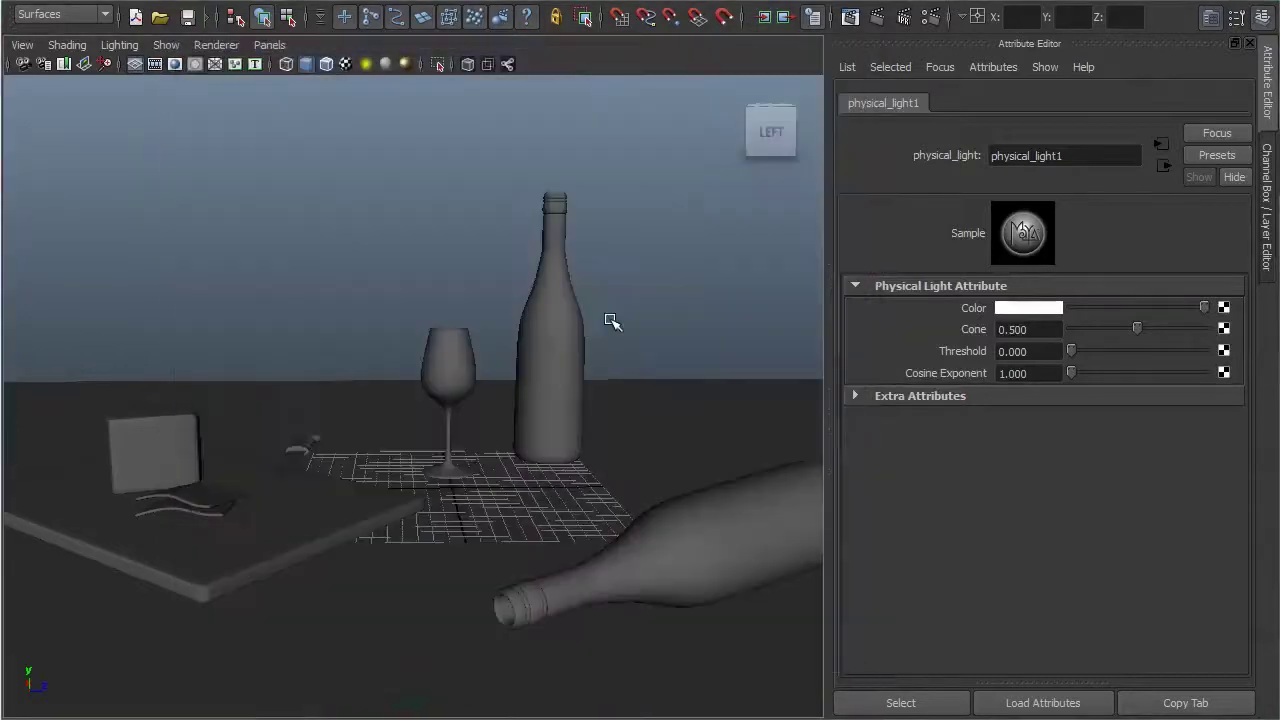
Step: Select the standing wine bottle, show its channels, and open its marking menu
{"action": "left_click", "coordinate": [547, 379]}
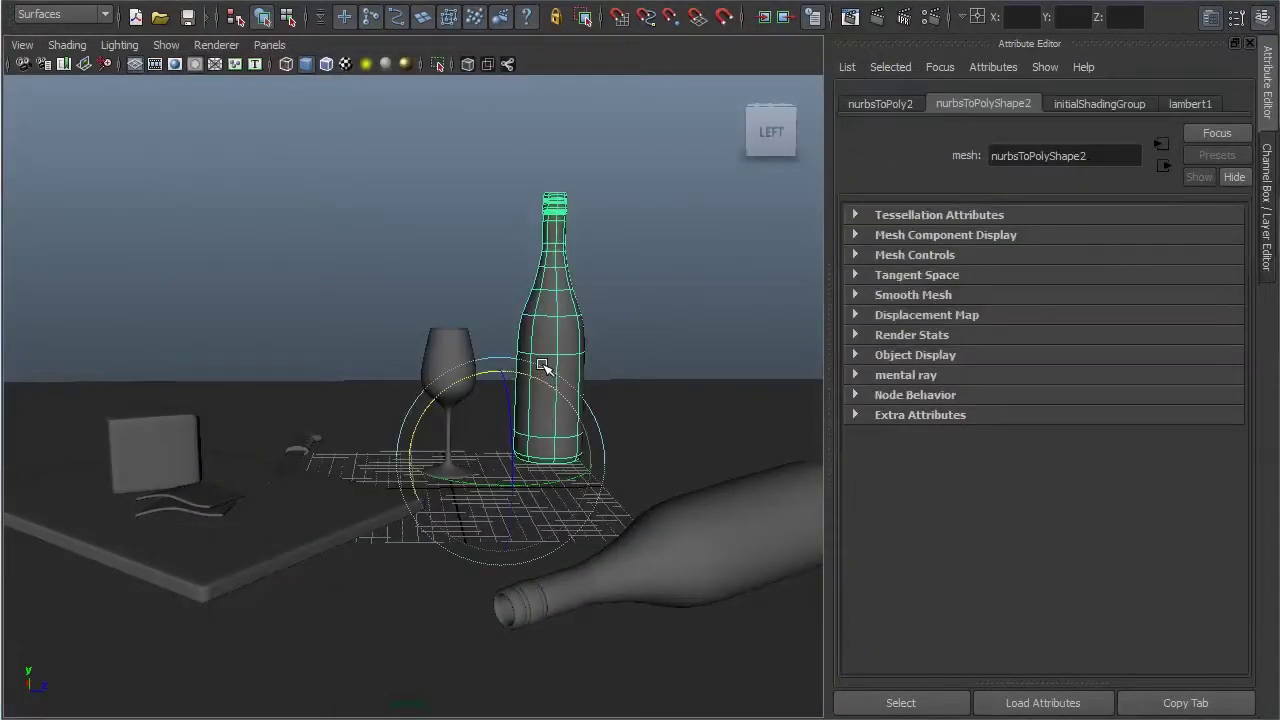
{"action": "key", "text": "q"}
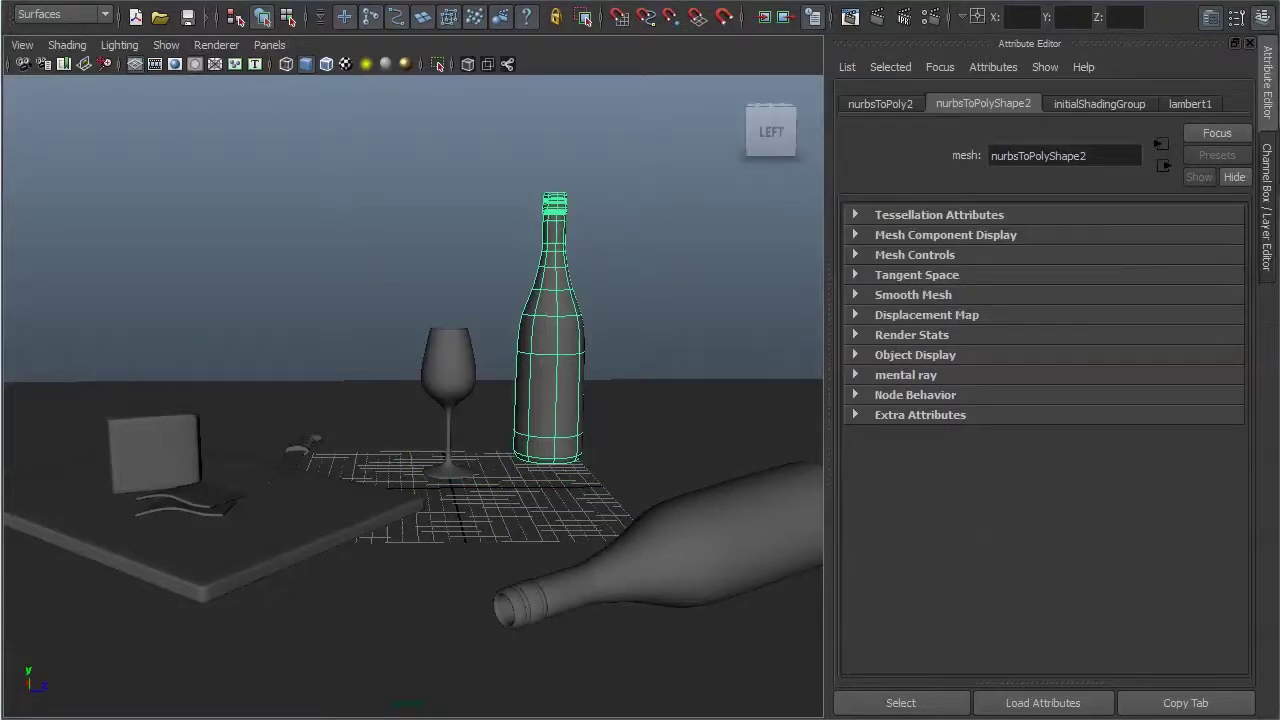
{"action": "right_click", "coordinate": [568, 407]}
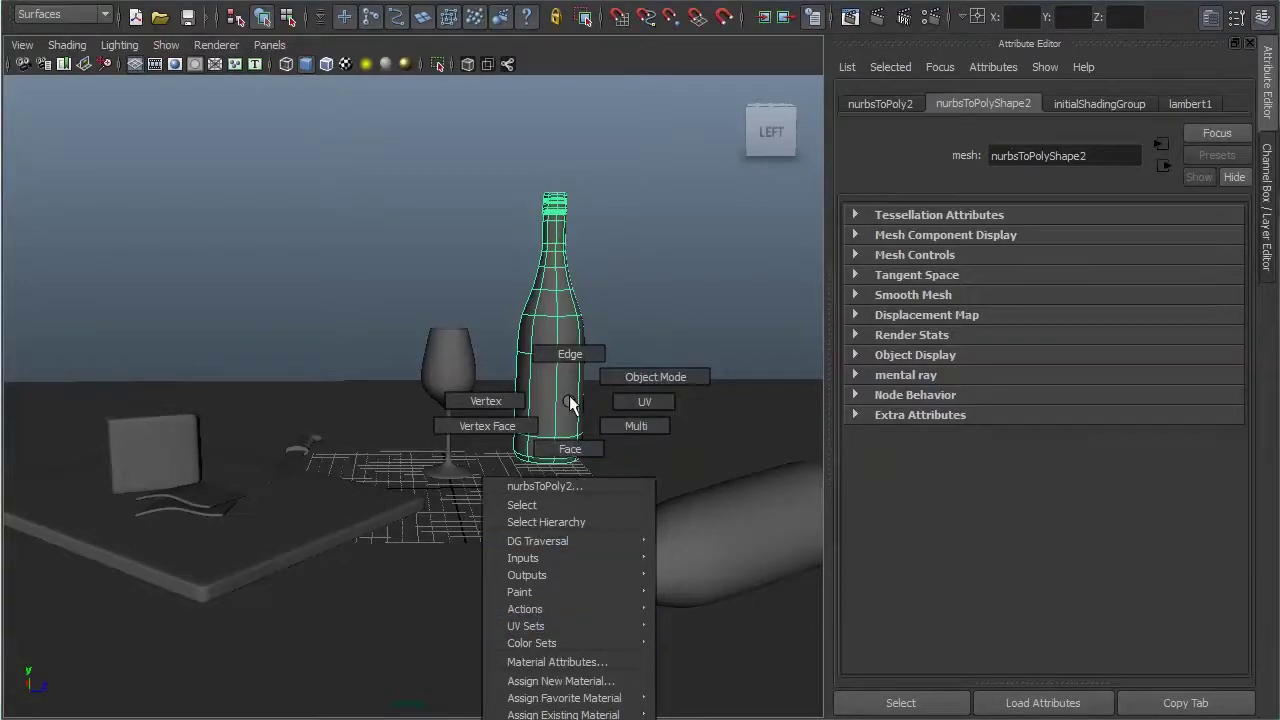
{"action": "left_click", "coordinate": [571, 407]}
{"action": "left_click_drag", "start_coordinate": [571, 407], "coordinate": [513, 381], "text": "alt"}
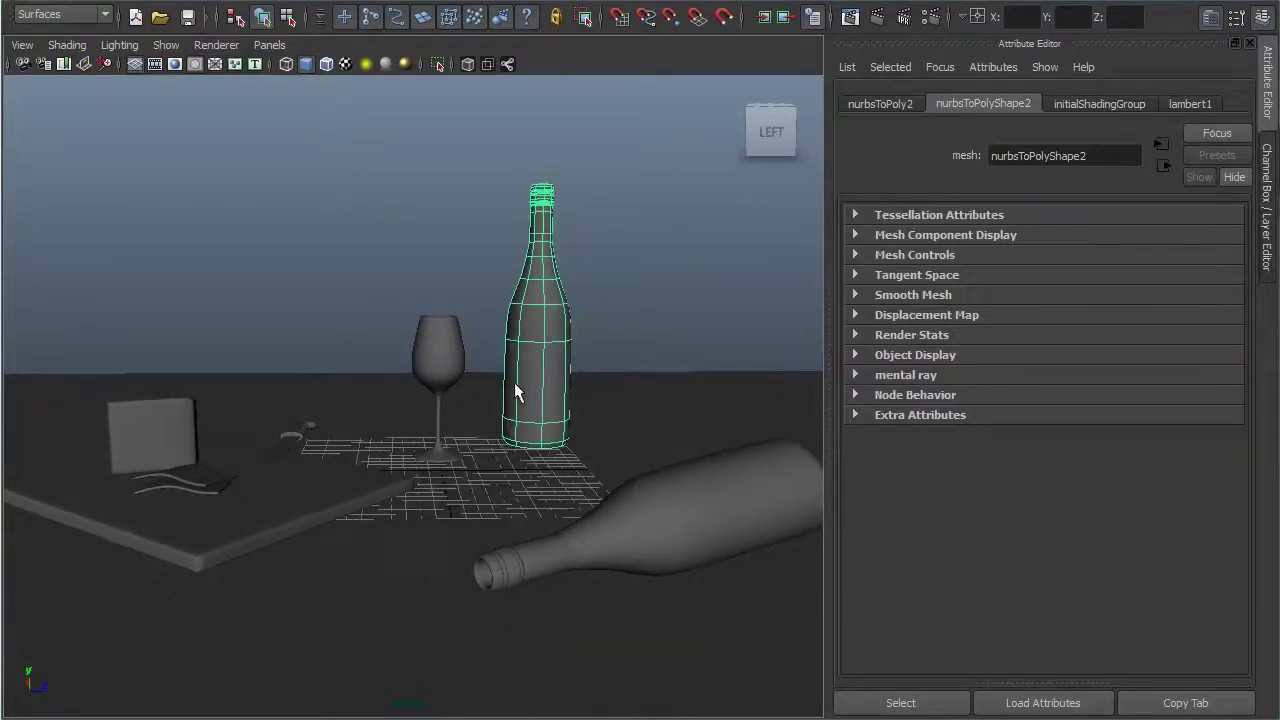
{"action": "key", "text": "ctrl+a"}
{"action": "mouse_move", "coordinate": [586, 443]}
{"action": "left_mouse_down", "text": "alt"}
{"action": "mouse_move", "coordinate": [571, 491]}
{"action": "mouse_move", "coordinate": [586, 491]}
{"action": "mouse_move", "coordinate": [539, 460]}
{"action": "mouse_move", "coordinate": [571, 457]}
{"action": "mouse_move", "coordinate": [612, 307]}
{"action": "left_mouse_up", "text": "alt"}
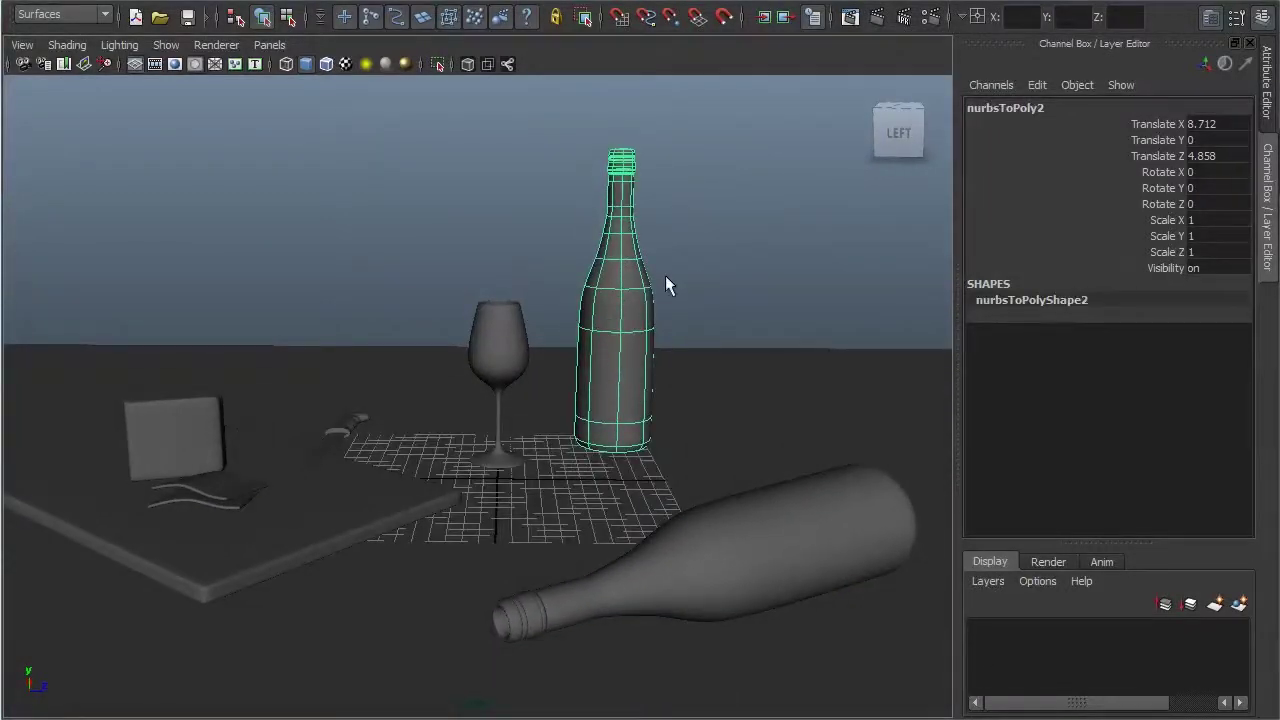
{"action": "right_click", "coordinate": [633, 295]}
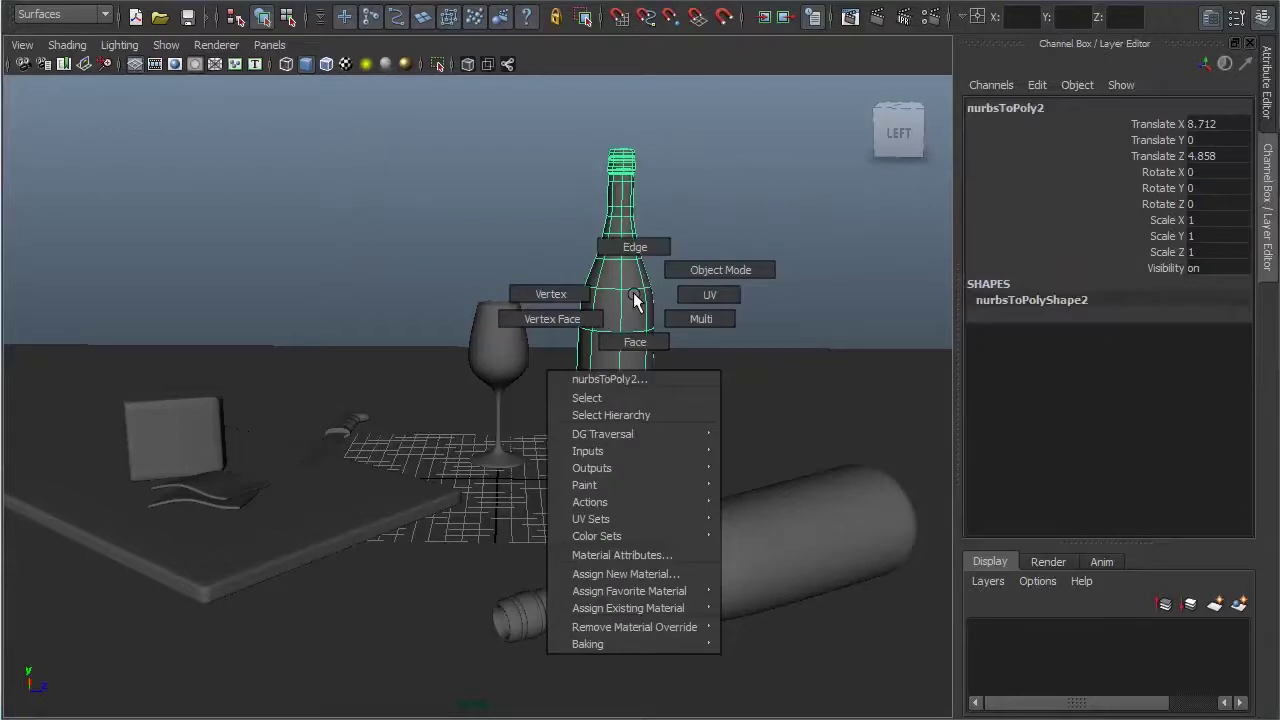
Step: Assign mia_material_x from the mental ray Materials list to the upright bottle
{"action": "left_click", "coordinate": [696, 572]}
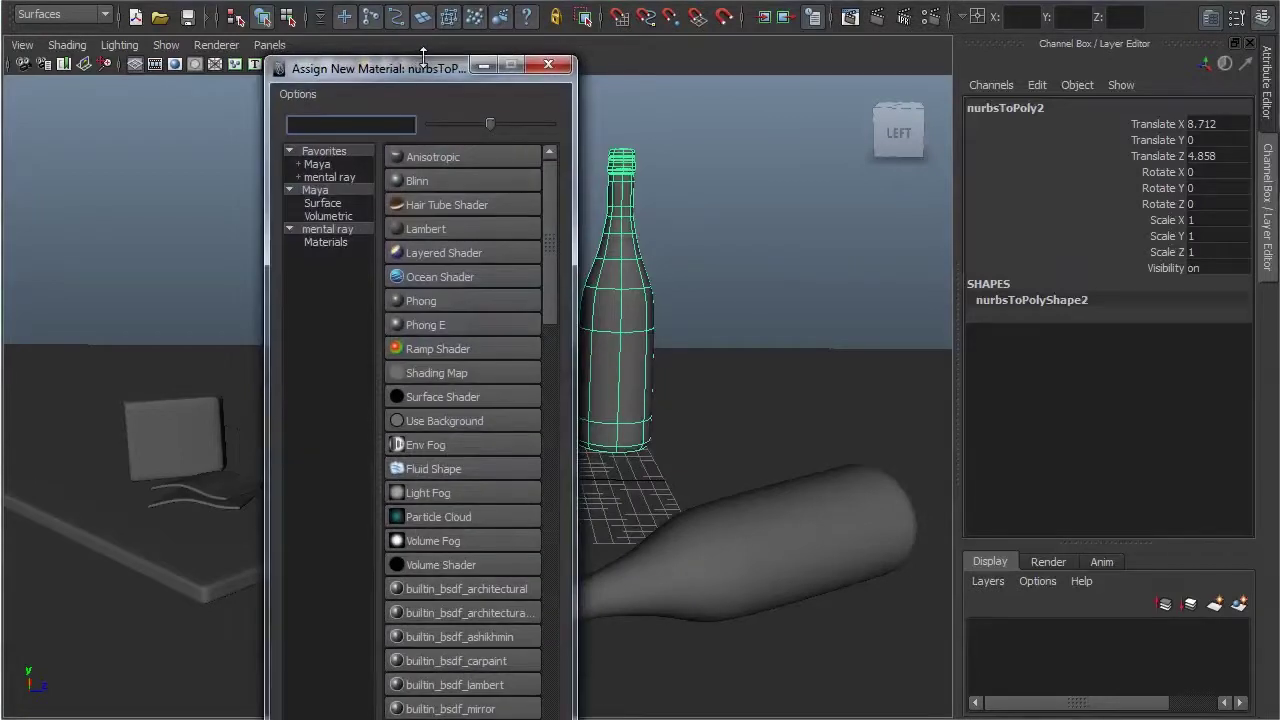
{"action": "left_click_drag", "start_coordinate": [424, 57], "coordinate": [424, 145]}
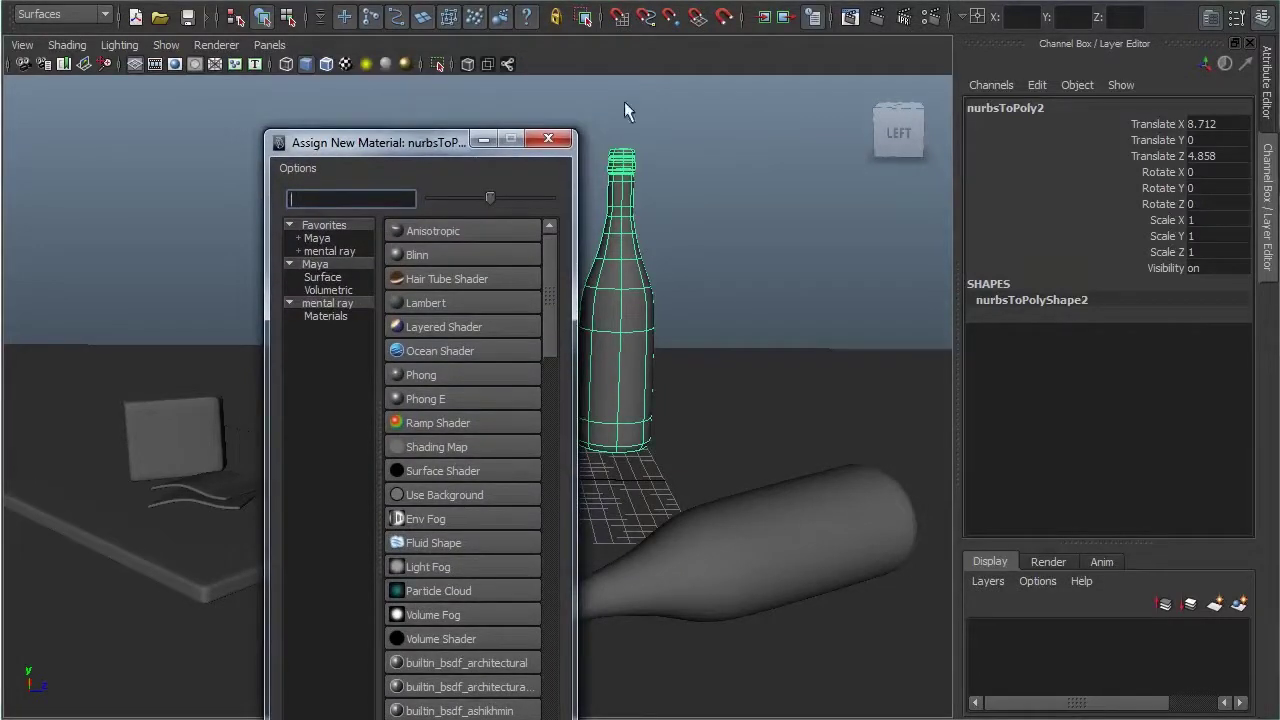
{"action": "left_click_drag", "start_coordinate": [435, 145], "coordinate": [642, 31]}
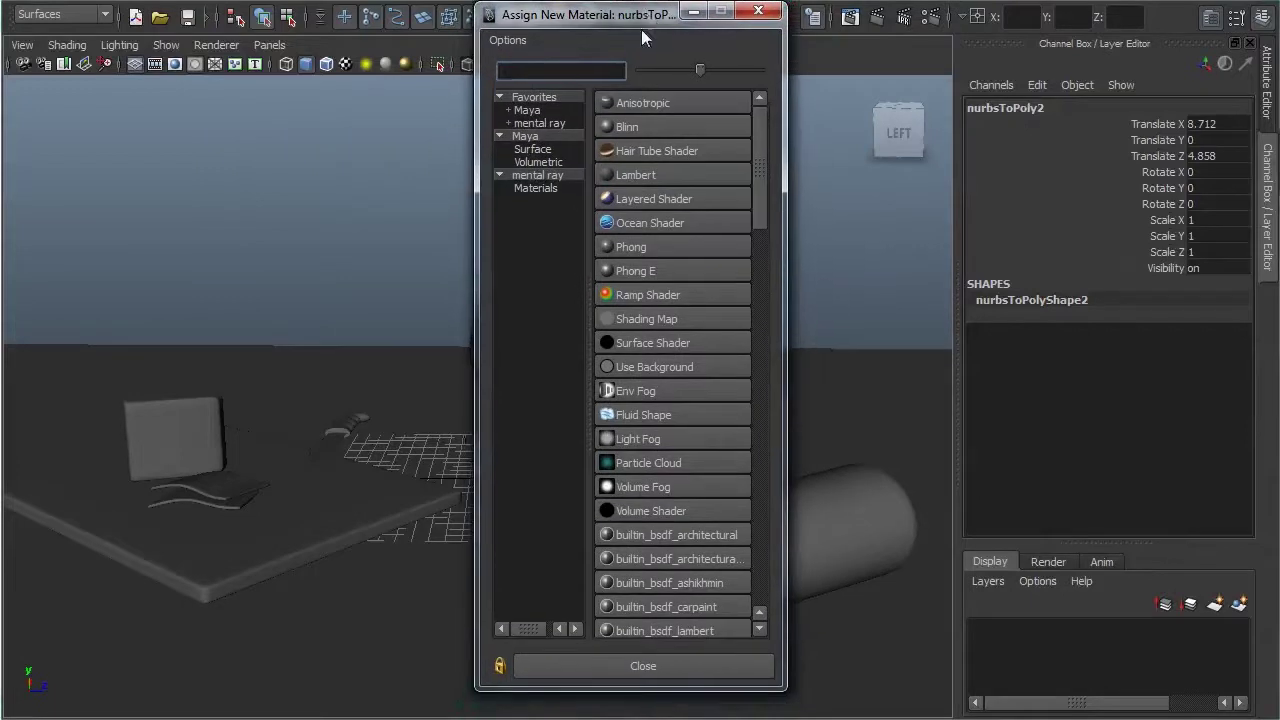
{"action": "left_click", "coordinate": [538, 187]}
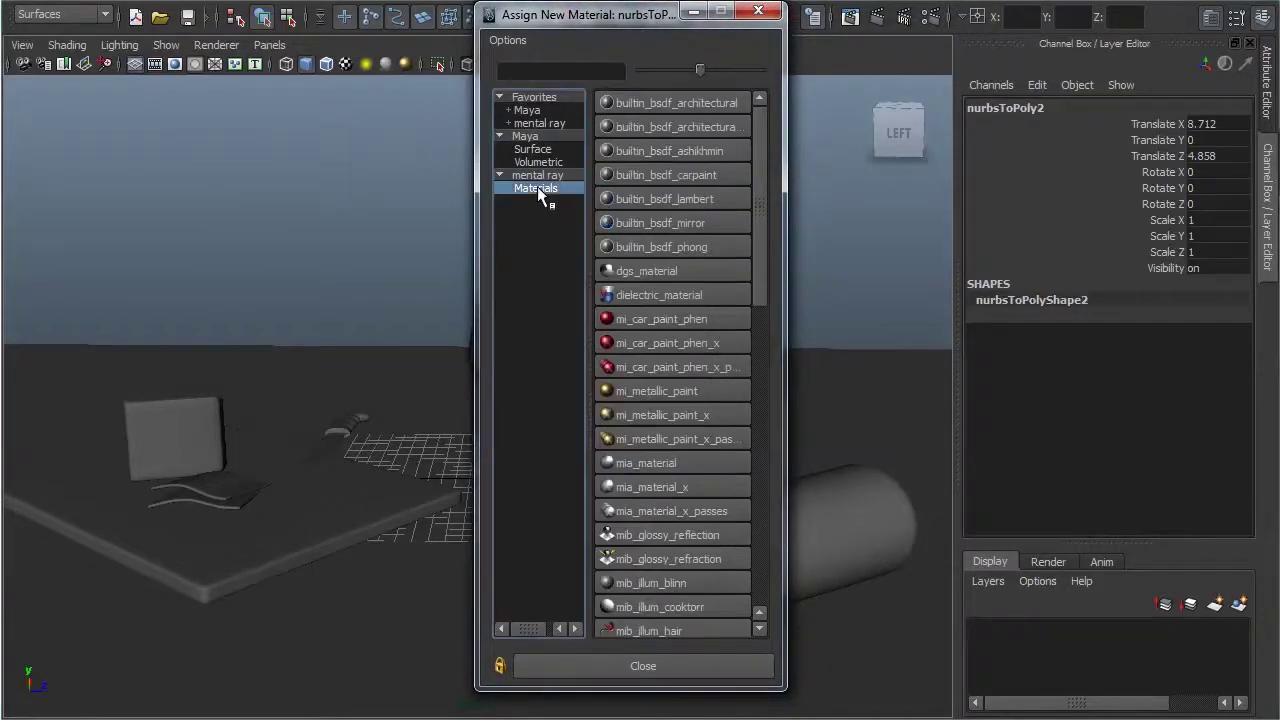
{"action": "left_click", "coordinate": [697, 488]}
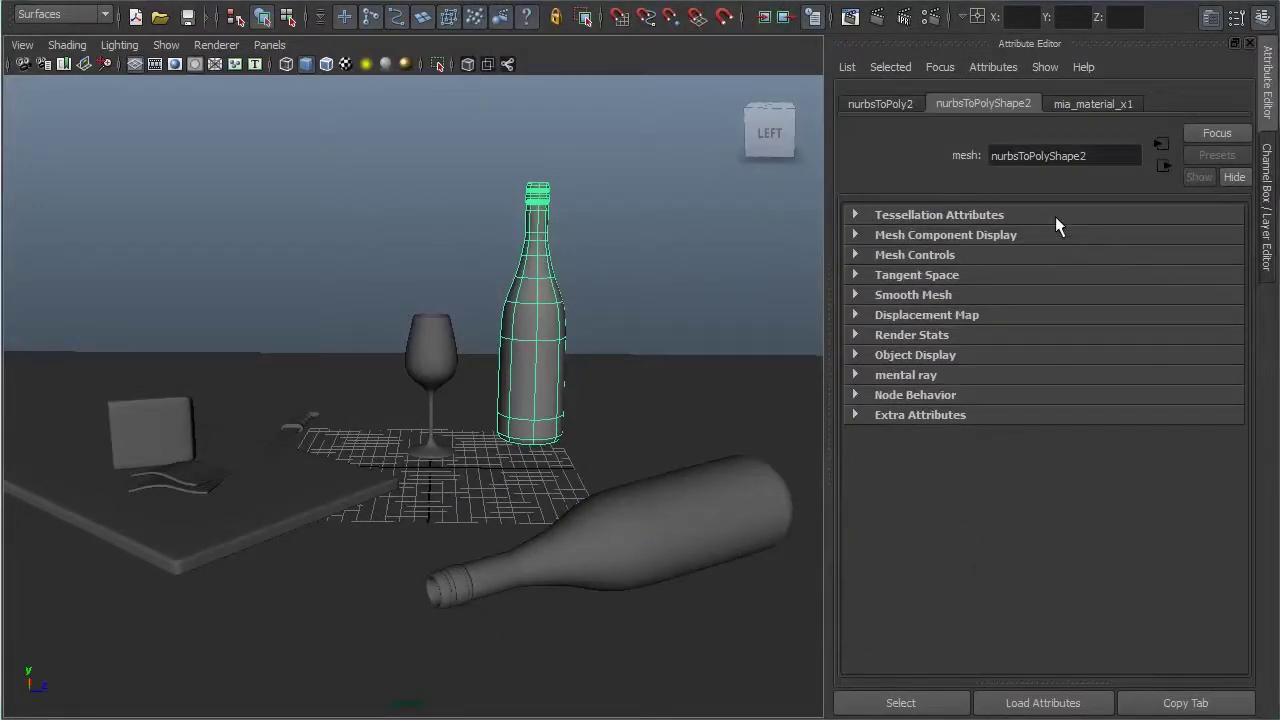
Step: Give mia_material_x1 a deep green diffuse colour and set its diffuse weight to 0
{"action": "left_click", "coordinate": [1119, 105]}
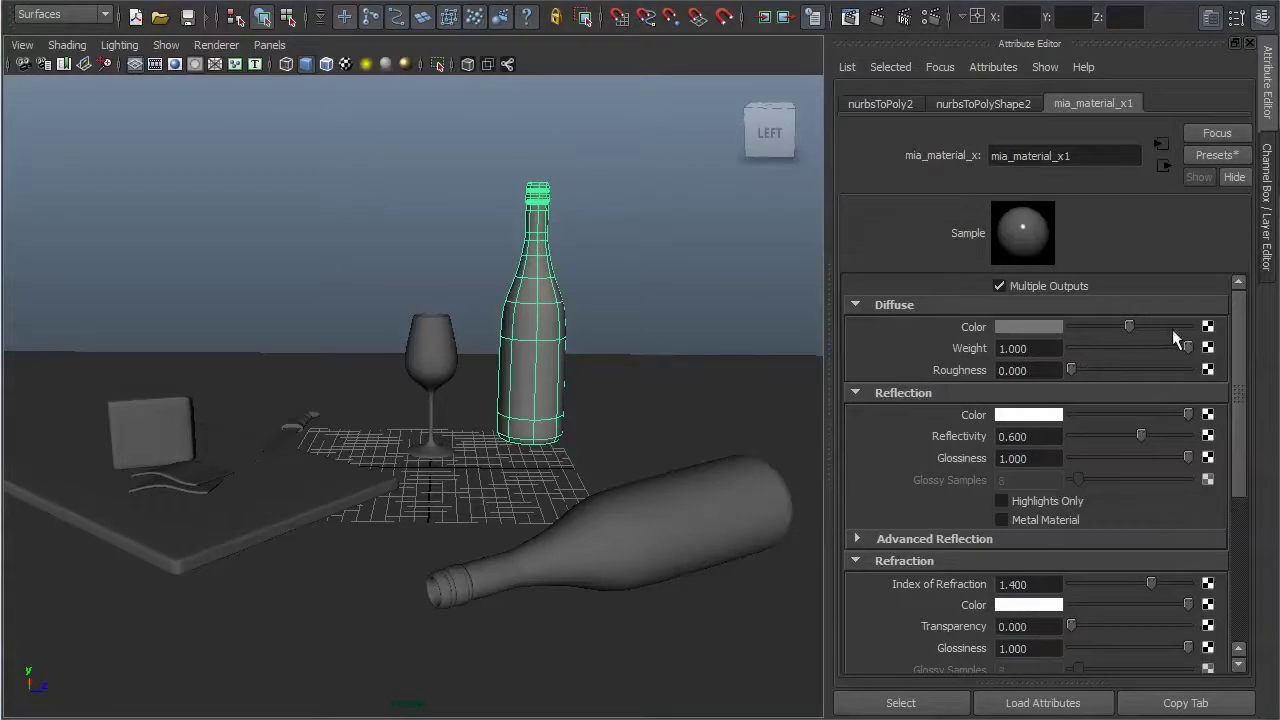
{"action": "mouse_move", "coordinate": [1239, 346]}
{"action": "left_mouse_down"}
{"action": "mouse_move", "coordinate": [1248, 464]}
{"action": "mouse_move", "coordinate": [1258, 330]}
{"action": "left_mouse_up"}
{"action": "left_click", "coordinate": [1040, 326]}
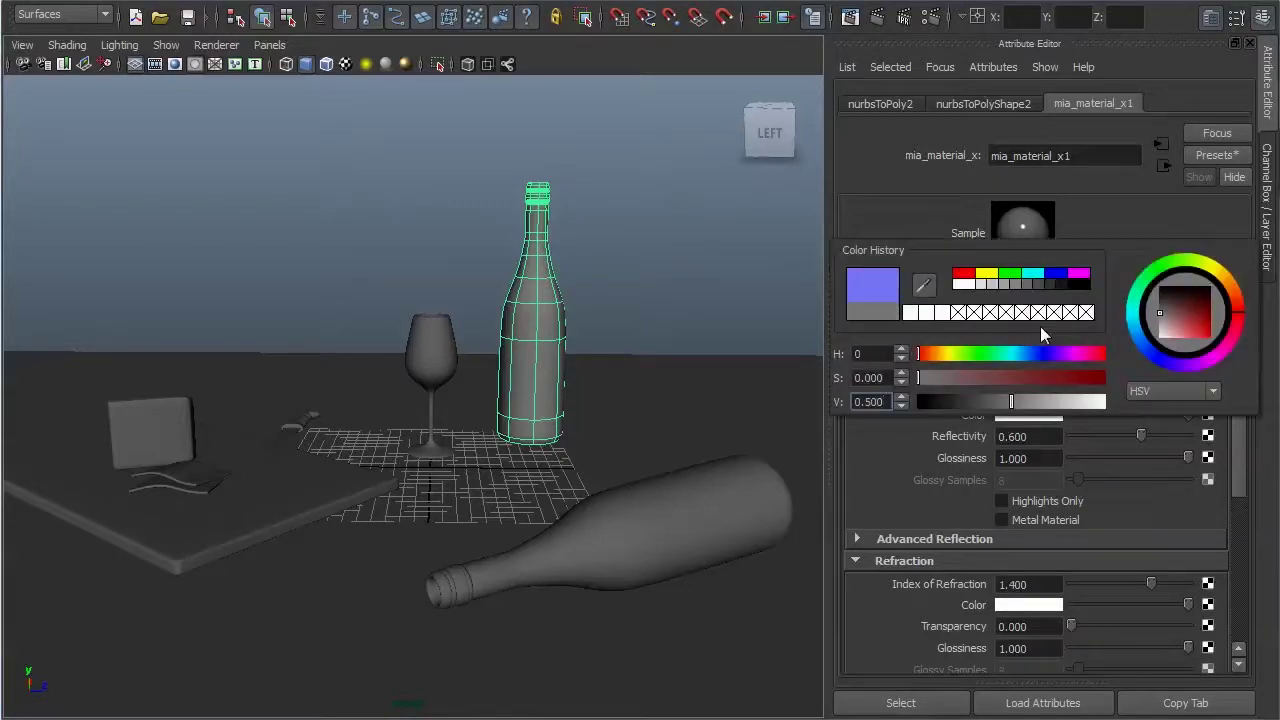
{"action": "left_click", "coordinate": [1013, 274]}
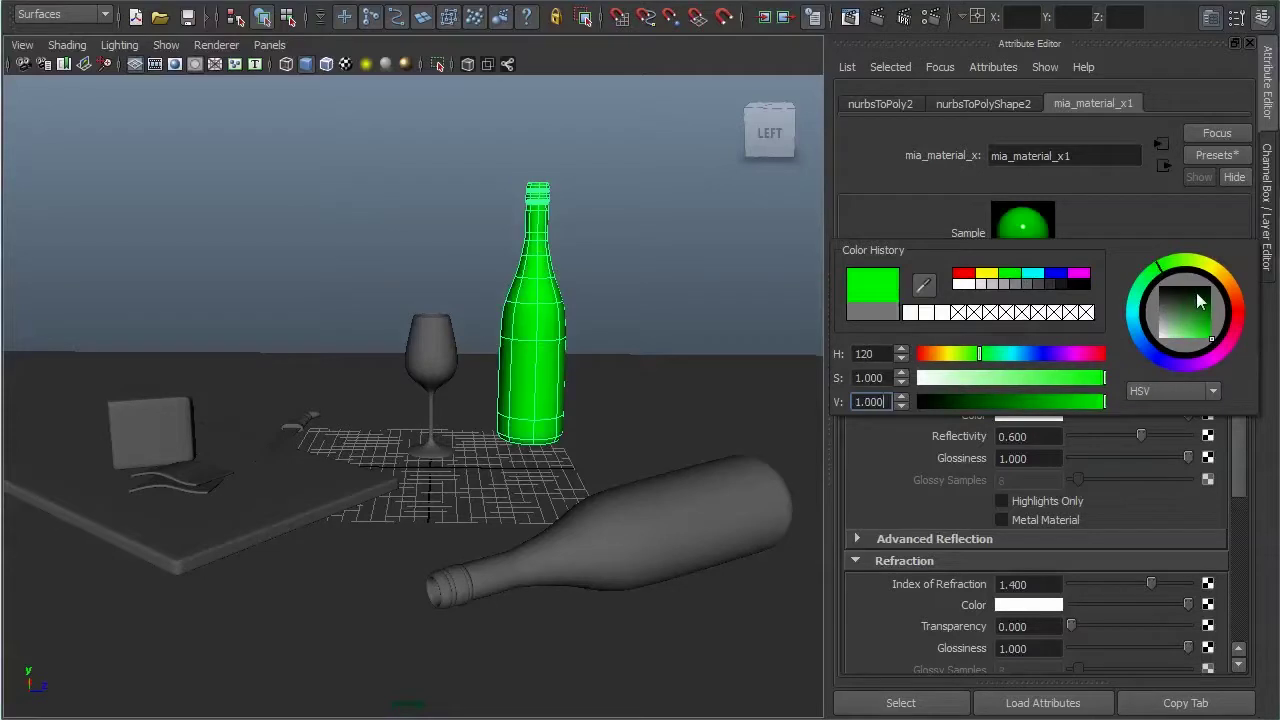
{"action": "left_click_drag", "start_coordinate": [1200, 317], "coordinate": [1196, 304]}
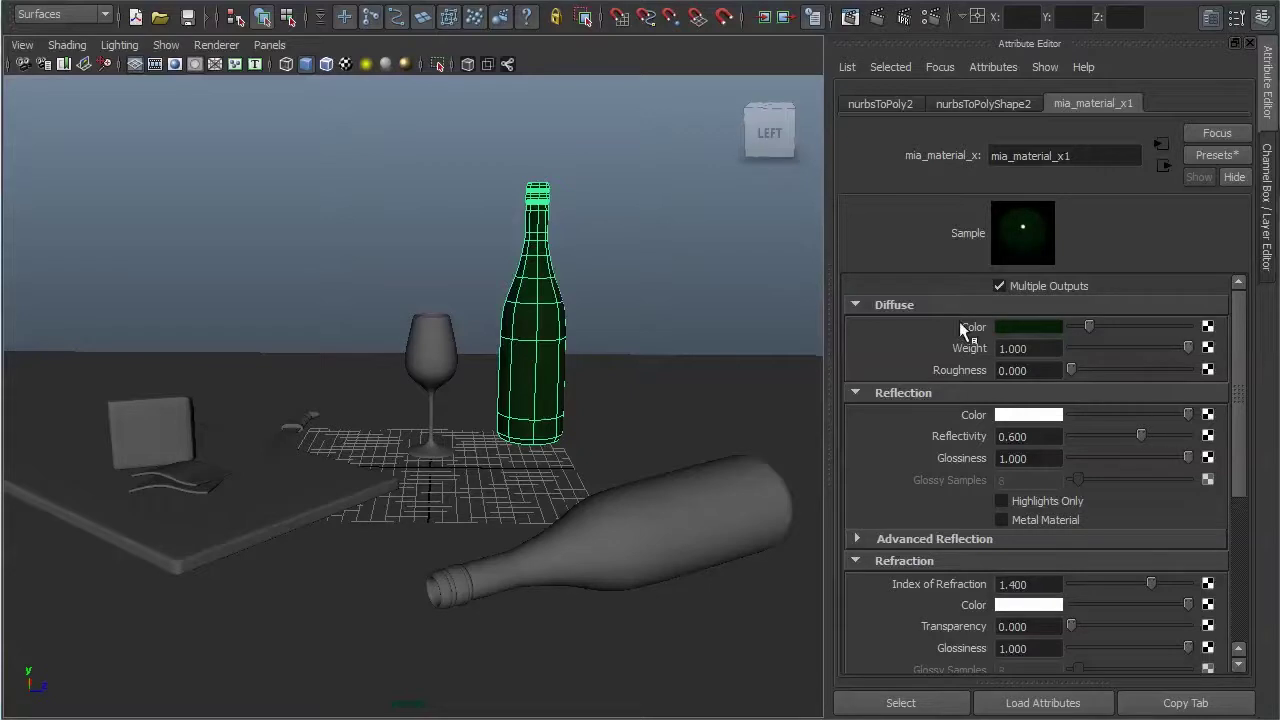
{"action": "left_click_drag", "start_coordinate": [1188, 348], "coordinate": [1065, 348]}
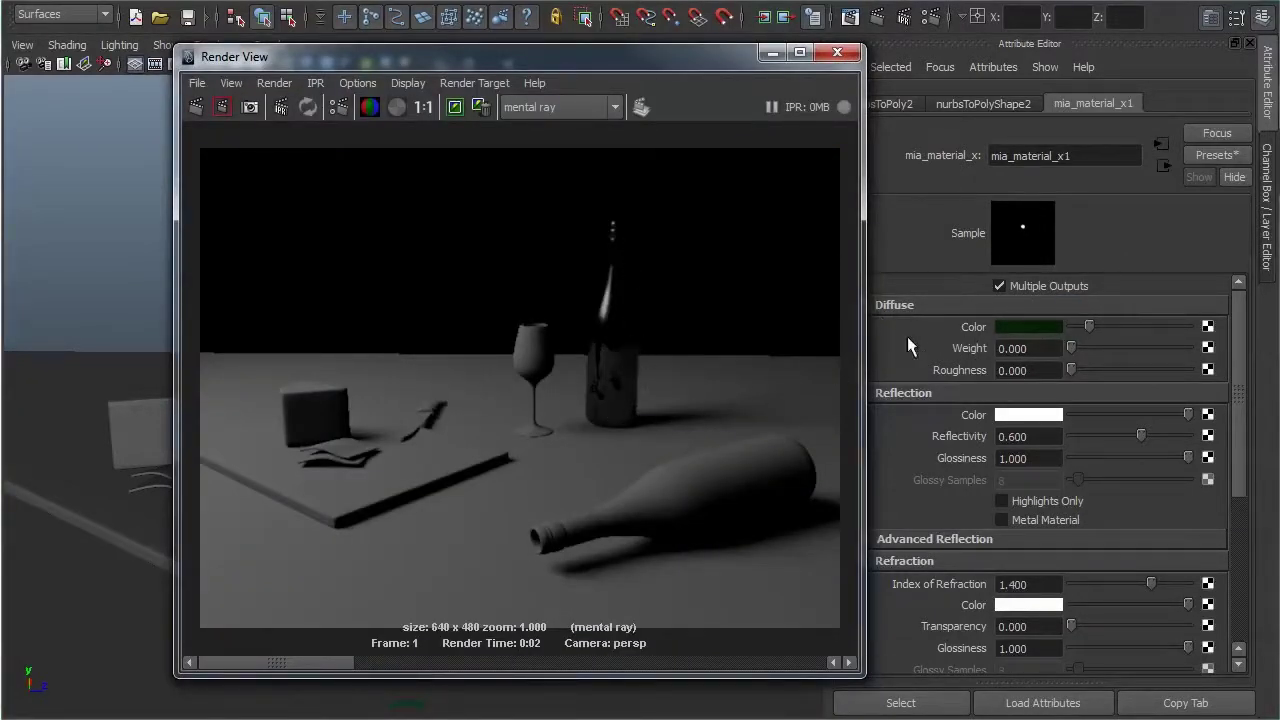
Step: Set the bottle's diffuse weight to 1, keep that render, and render again
{"action": "left_click_drag", "start_coordinate": [1120, 352], "coordinate": [1192, 348]}
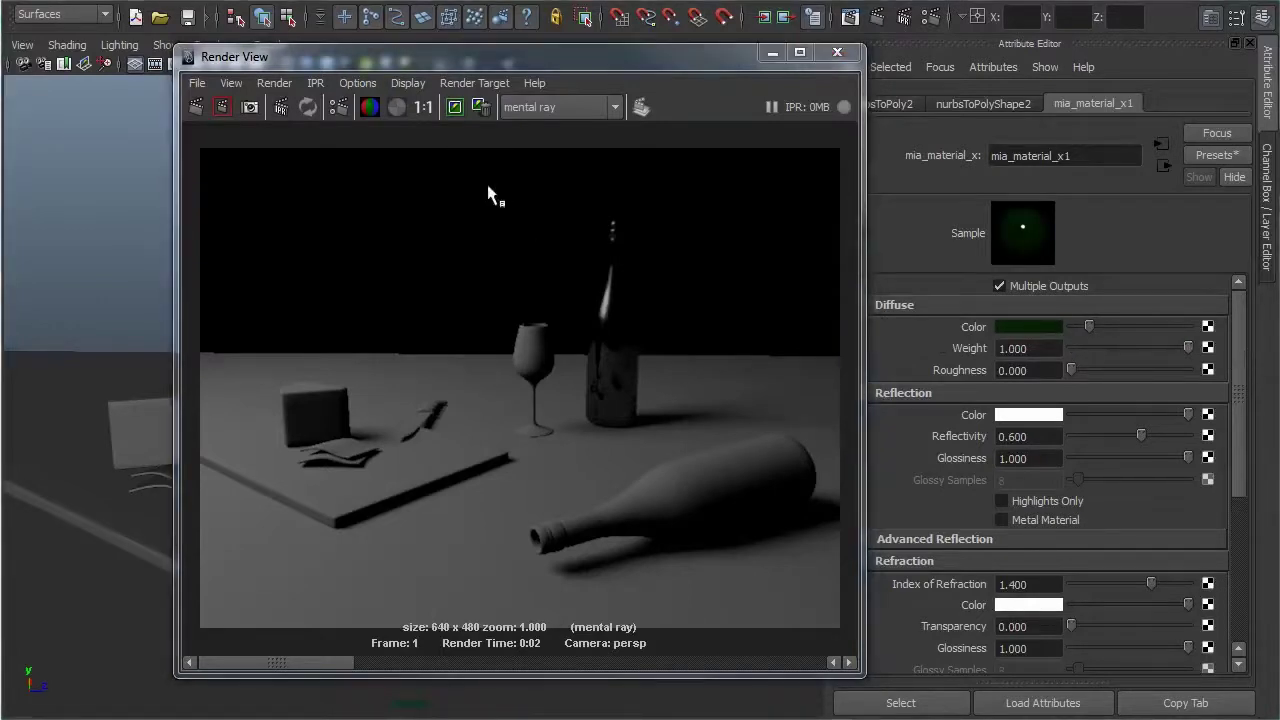
{"action": "left_click", "coordinate": [223, 107]}
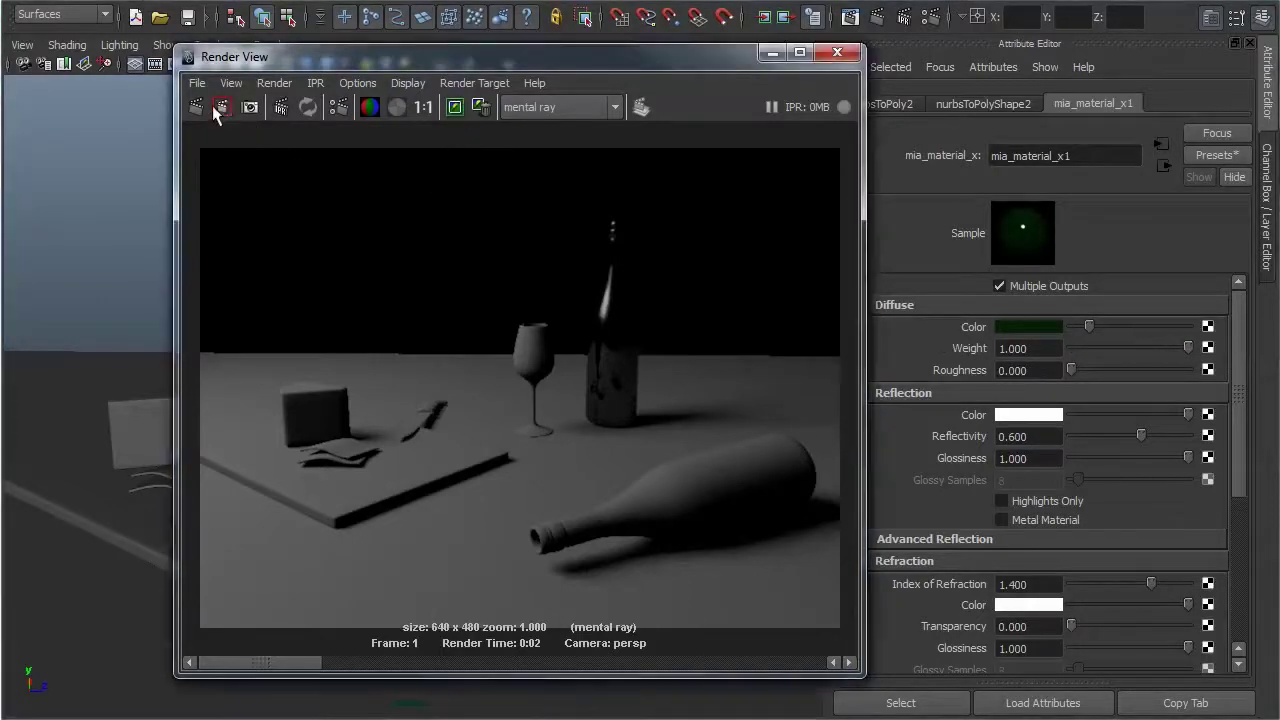
{"action": "left_click", "coordinate": [199, 107]}
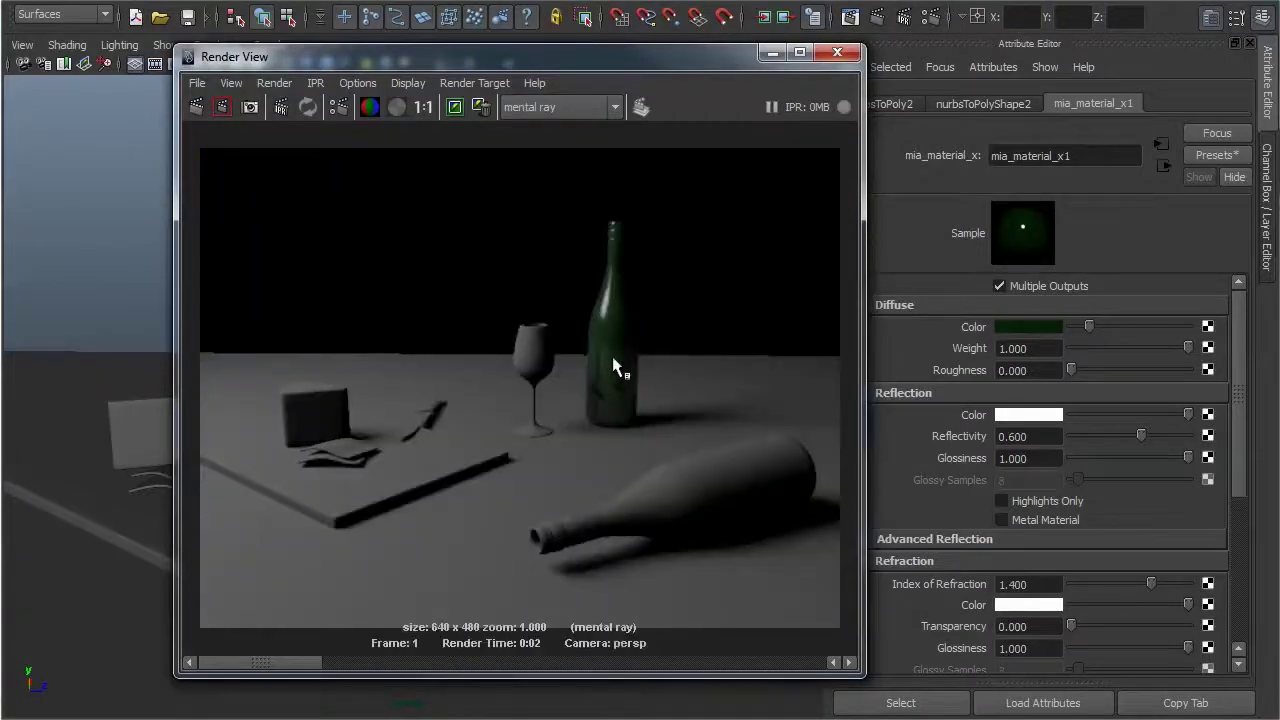
Step: Re-render with diffuse weight 0.5, compare it with the stored render, then close Render View
{"action": "mouse_move", "coordinate": [285, 664]}
{"action": "left_mouse_down"}
{"action": "mouse_move", "coordinate": [478, 657]}
{"action": "mouse_move", "coordinate": [295, 660]}
{"action": "mouse_move", "coordinate": [363, 668]}
{"action": "mouse_move", "coordinate": [293, 671]}
{"action": "left_mouse_up"}
{"action": "left_click", "coordinate": [1058, 348]}
{"action": "type", "text": "0.5"}
{"action": "key", "text": "Return"}
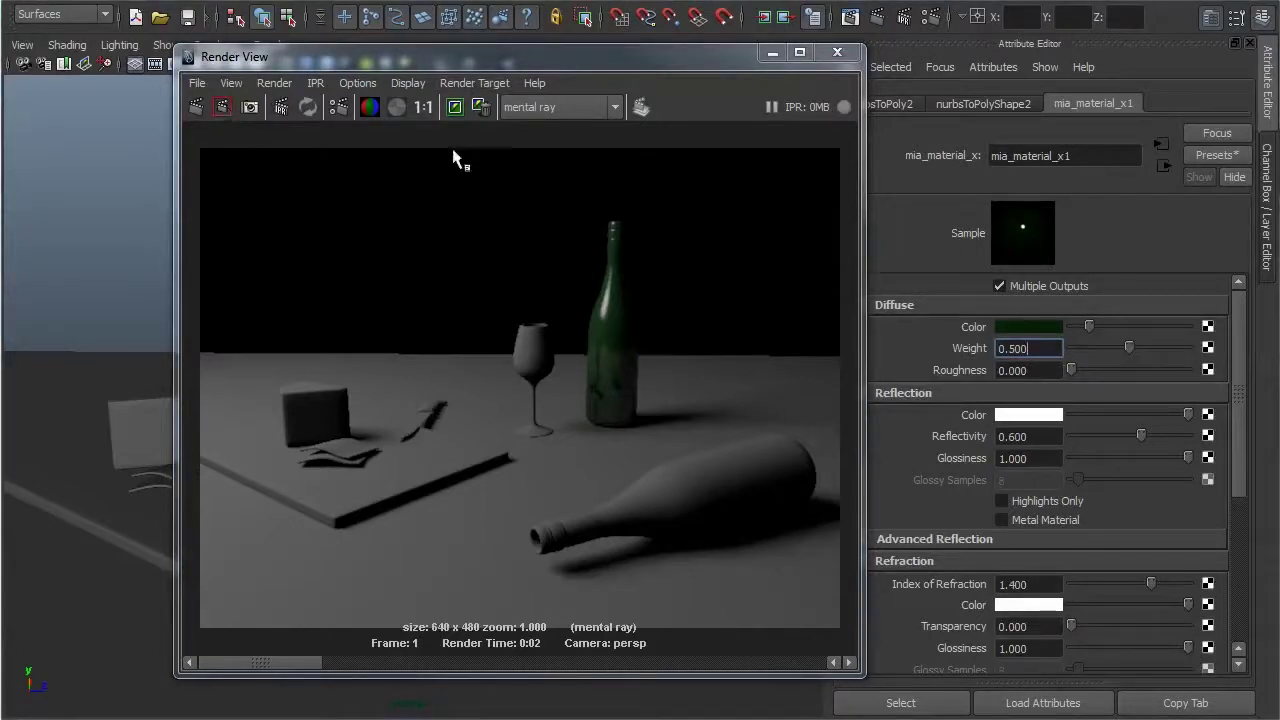
{"action": "left_click", "coordinate": [454, 107]}
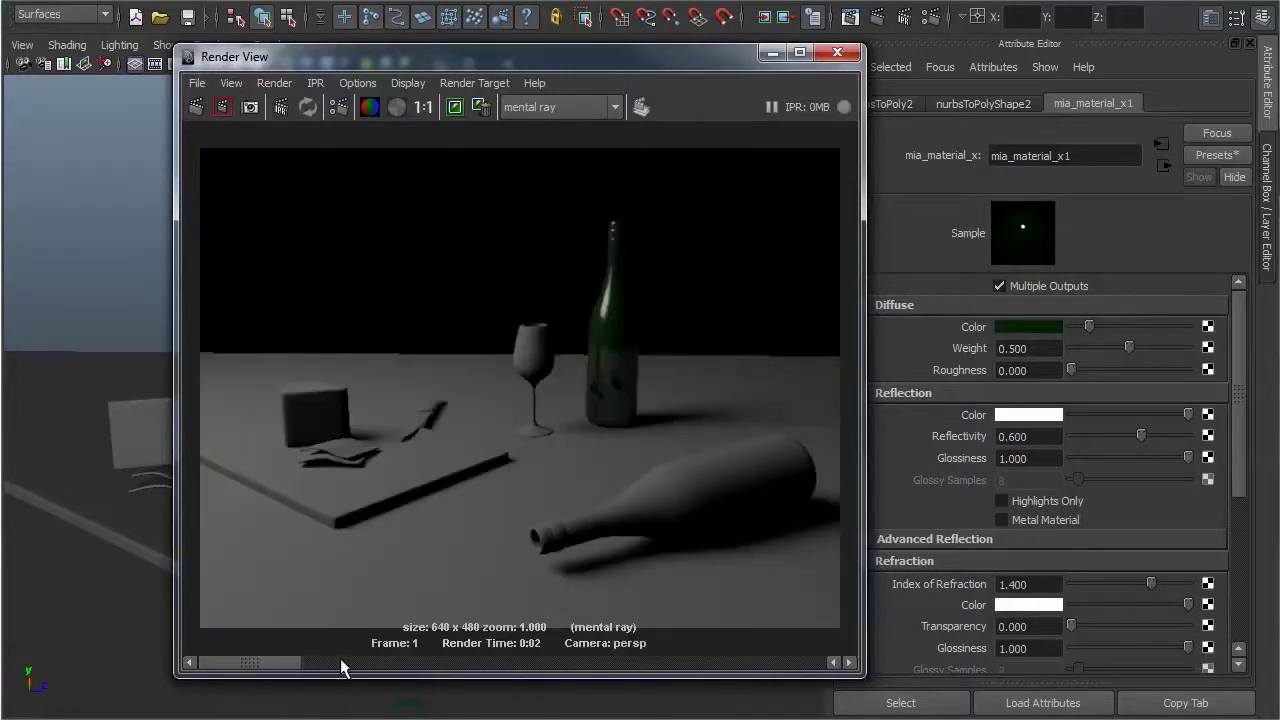
{"action": "left_click", "coordinate": [340, 661]}
{"action": "mouse_move", "coordinate": [368, 659]}
{"action": "left_mouse_down"}
{"action": "mouse_move", "coordinate": [260, 660]}
{"action": "mouse_move", "coordinate": [455, 660]}
{"action": "left_mouse_up"}
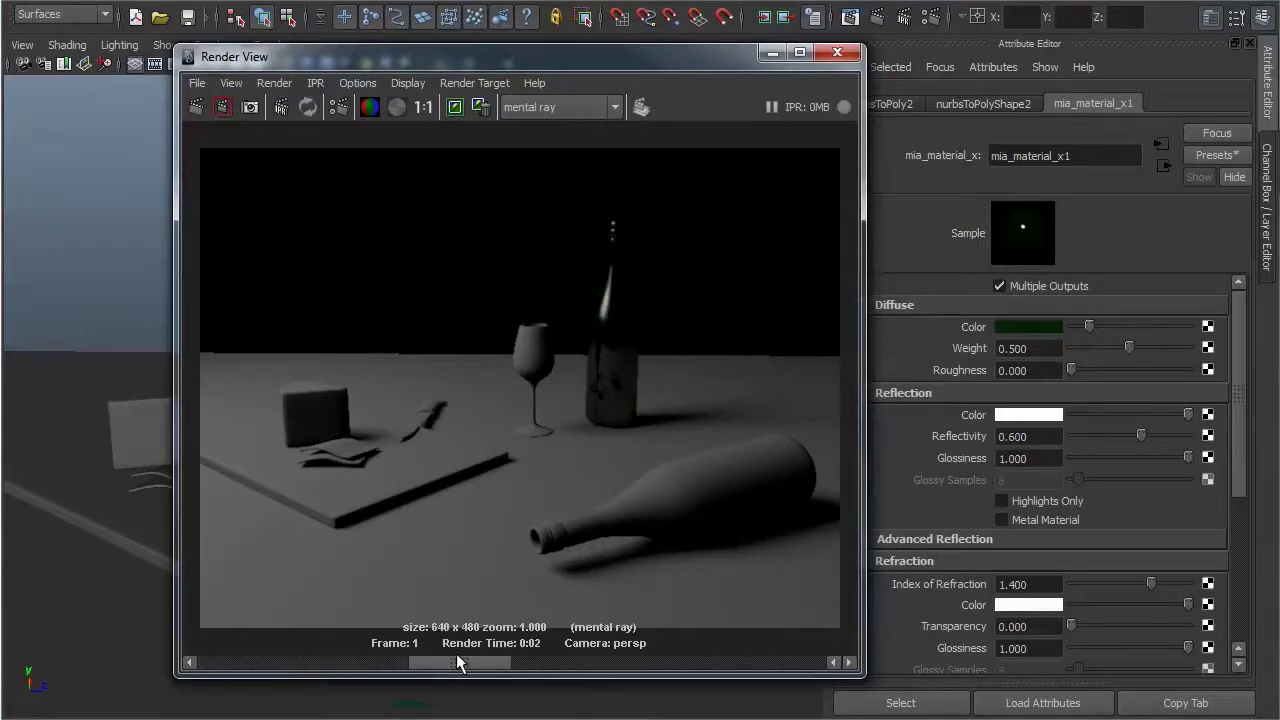
{"action": "left_click", "coordinate": [840, 53]}
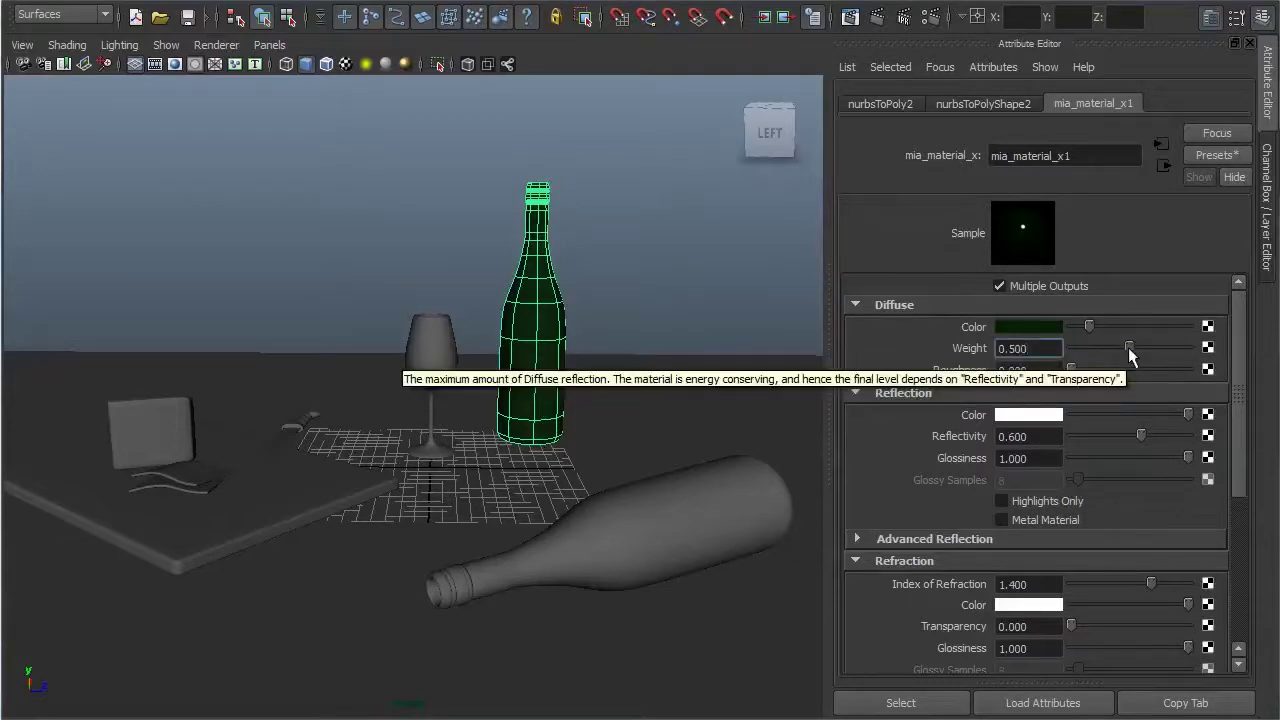
Step: Restore diffuse weight to 1, try maximum diffuse roughness, then leave roughness at 0
{"action": "left_click_drag", "start_coordinate": [1128, 347], "coordinate": [1209, 357]}
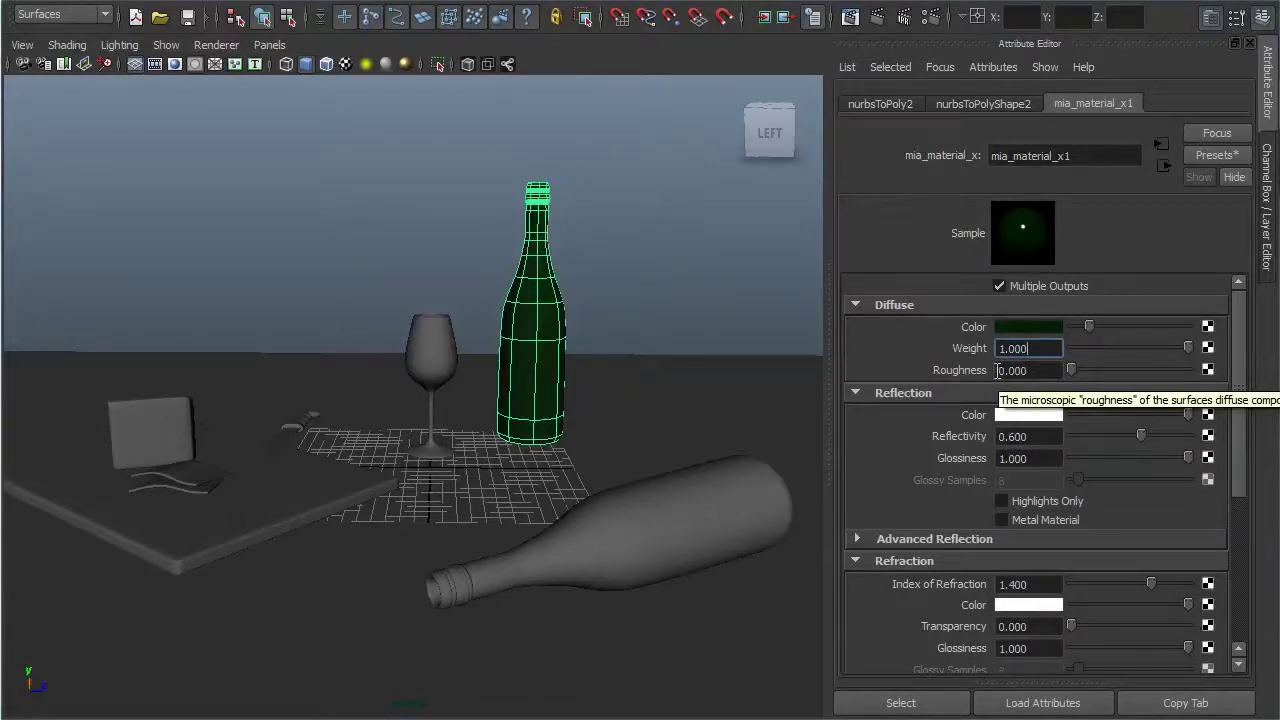
{"action": "left_click_drag", "start_coordinate": [1073, 368], "coordinate": [1221, 372]}
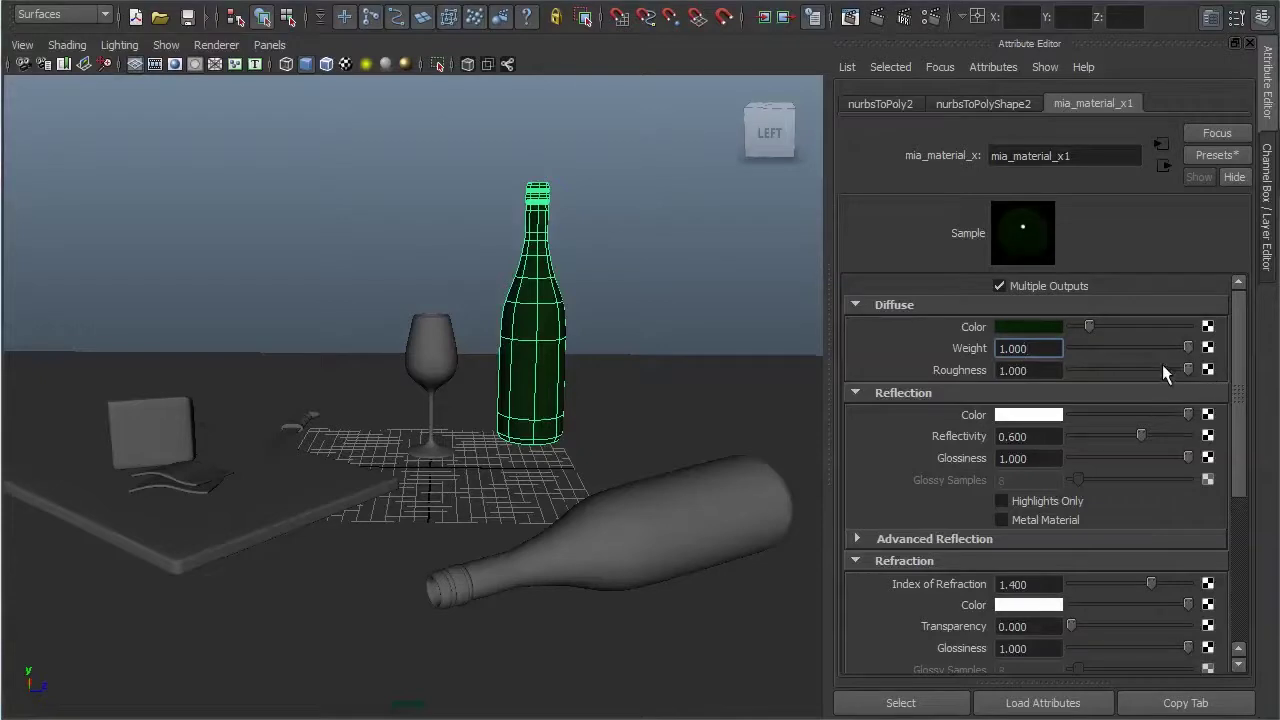
{"action": "left_click_drag", "start_coordinate": [1110, 372], "coordinate": [1047, 381]}
Step: Set the bottle material's reflectivity to 1.000 and render a test image
{"action": "left_click_drag", "start_coordinate": [1241, 366], "coordinate": [1240, 394]}
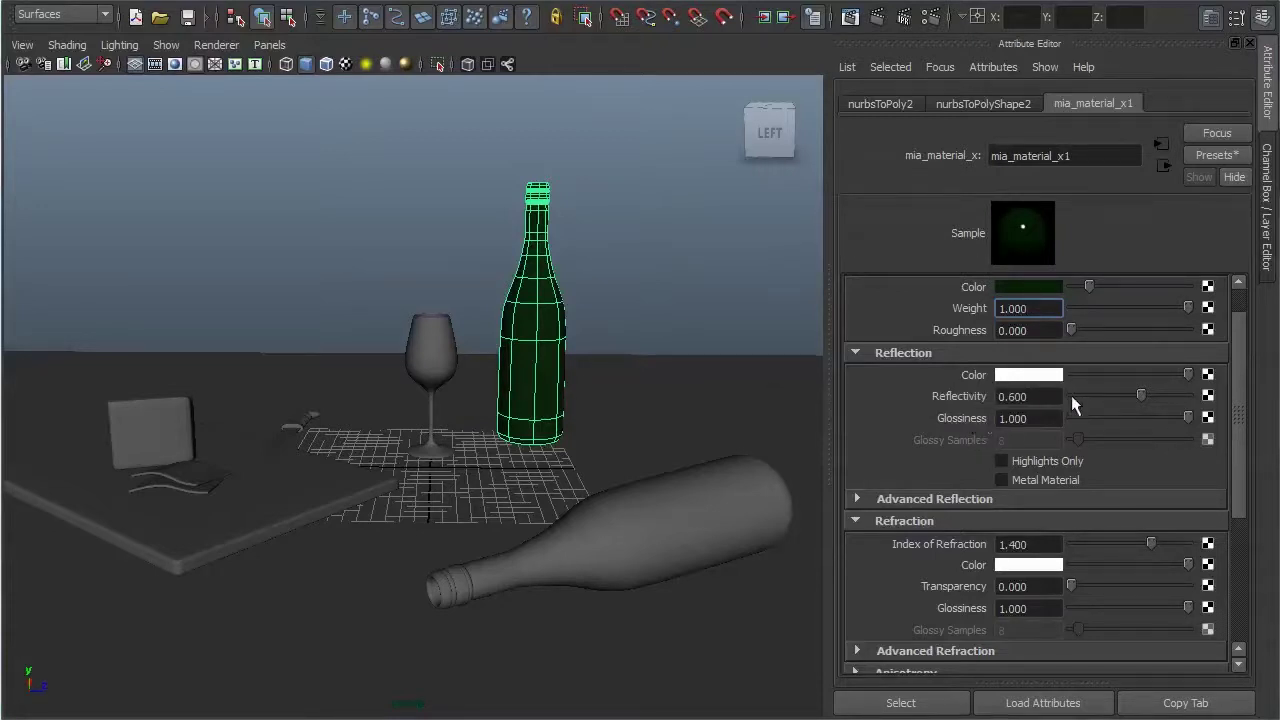
{"action": "mouse_move", "coordinate": [1091, 392]}
{"action": "left_mouse_down"}
{"action": "mouse_move", "coordinate": [1063, 393]}
{"action": "mouse_move", "coordinate": [1157, 396]}
{"action": "mouse_move", "coordinate": [1057, 400]}
{"action": "left_mouse_up"}
{"action": "mouse_move", "coordinate": [1028, 418]}
{"action": "left_click_drag", "start_coordinate": [1101, 396], "coordinate": [1197, 396]}
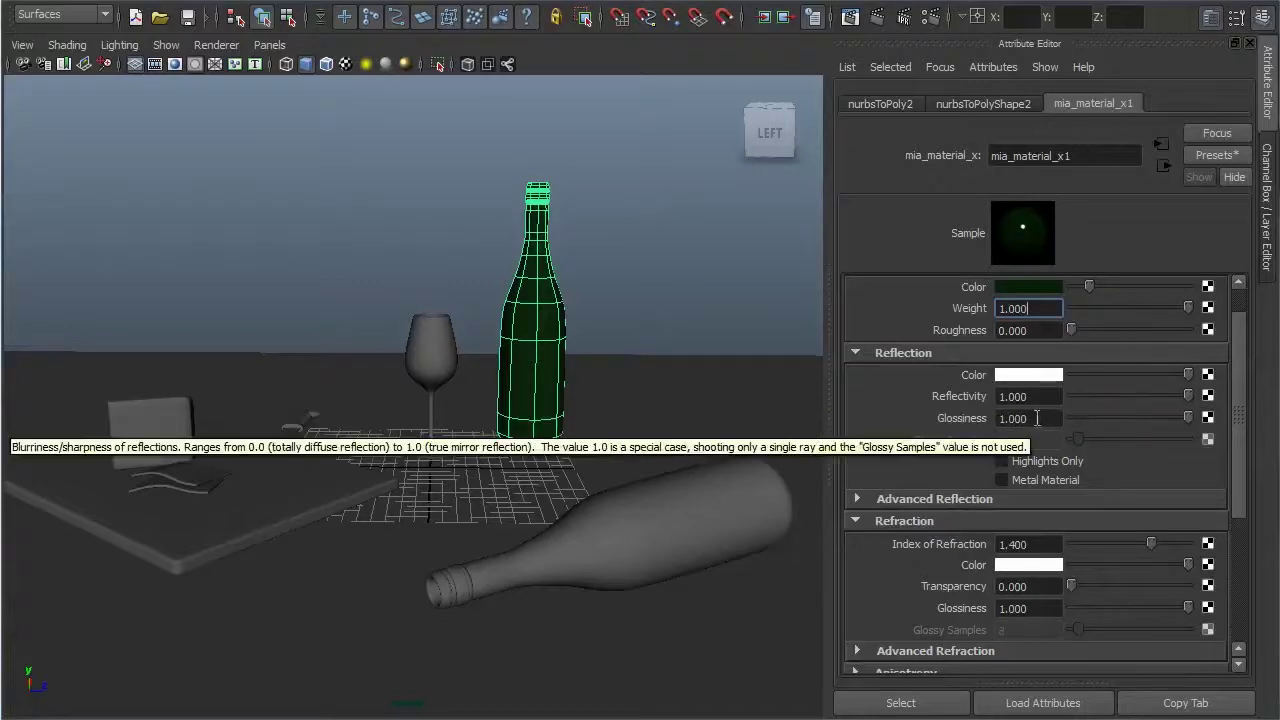
{"action": "left_click", "coordinate": [884, 24]}
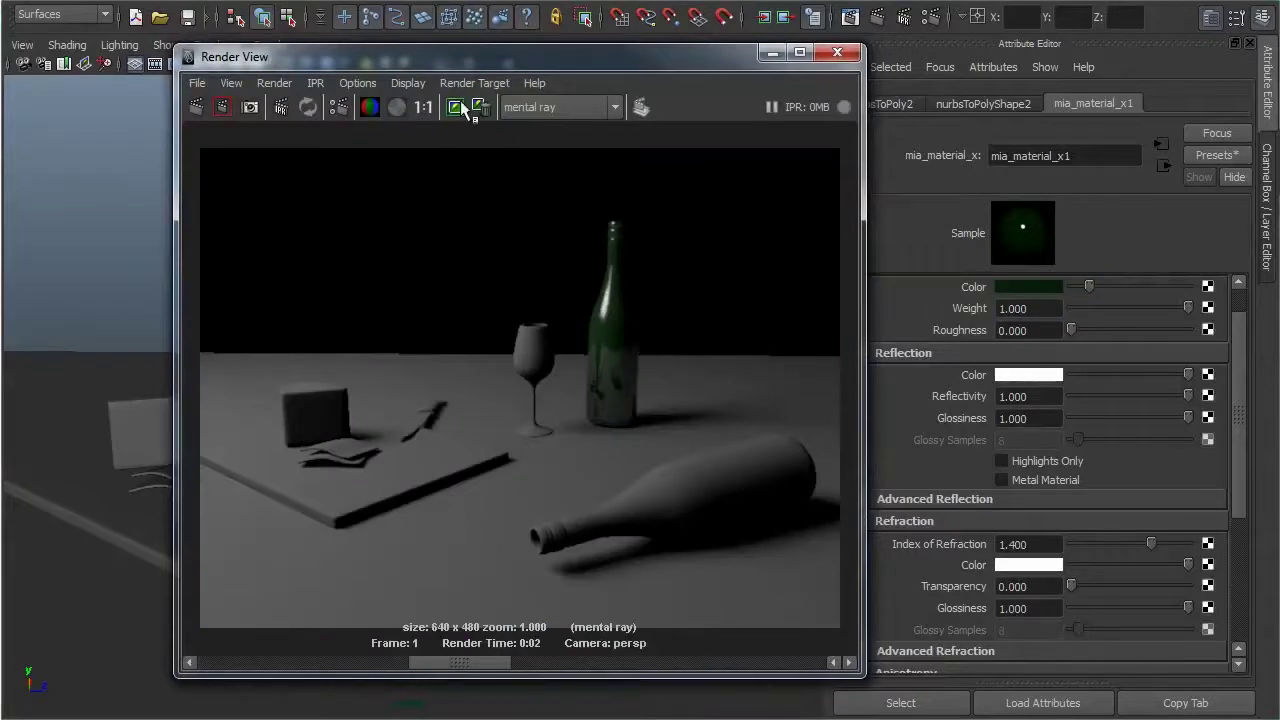
Step: Set anti-aliasing Max Sample Level to 1 with a Gauss pixel filter, closing both windows
{"action": "left_click", "coordinate": [338, 106]}
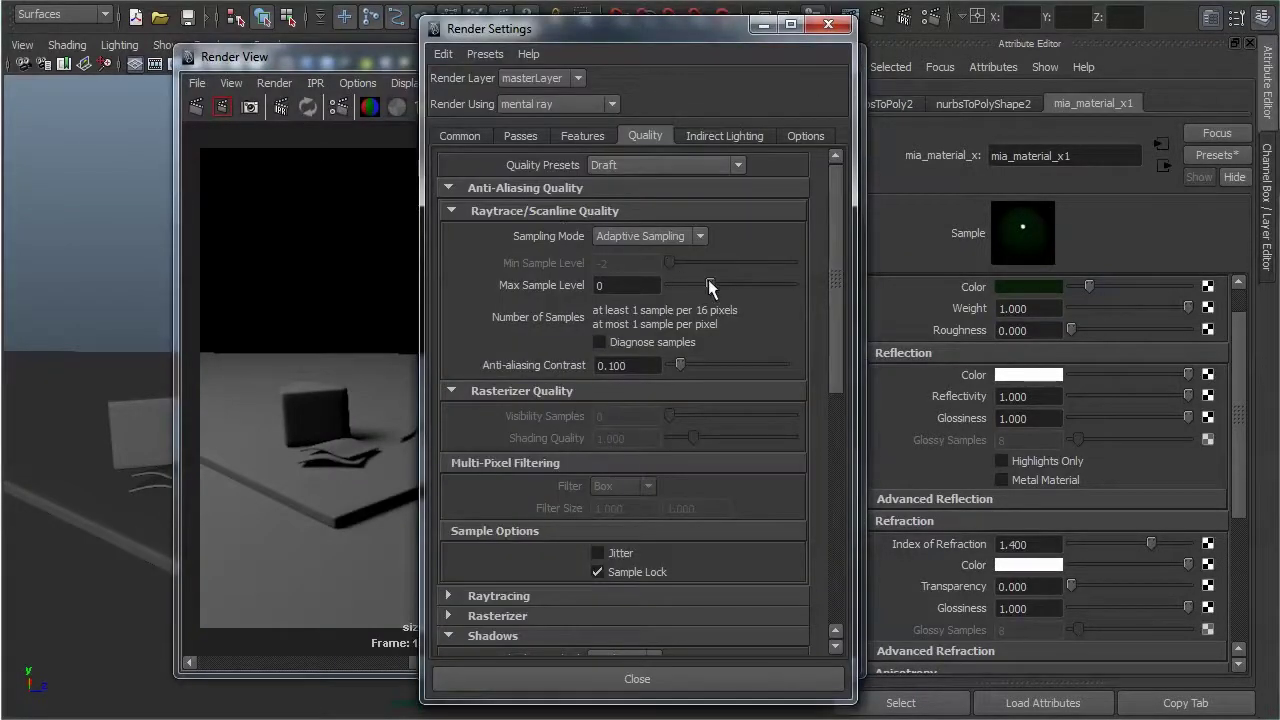
{"action": "left_click_drag", "start_coordinate": [708, 281], "coordinate": [727, 279]}
{"action": "left_click", "coordinate": [645, 485]}
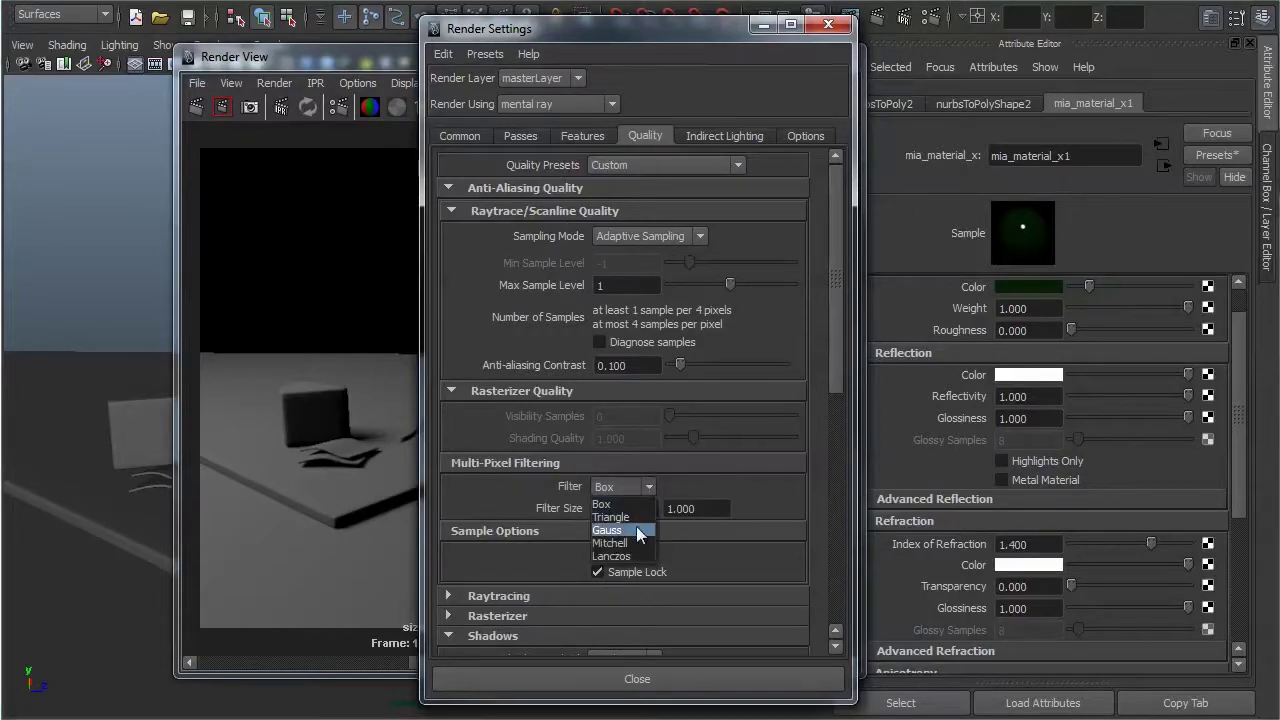
{"action": "left_click", "coordinate": [635, 522]}
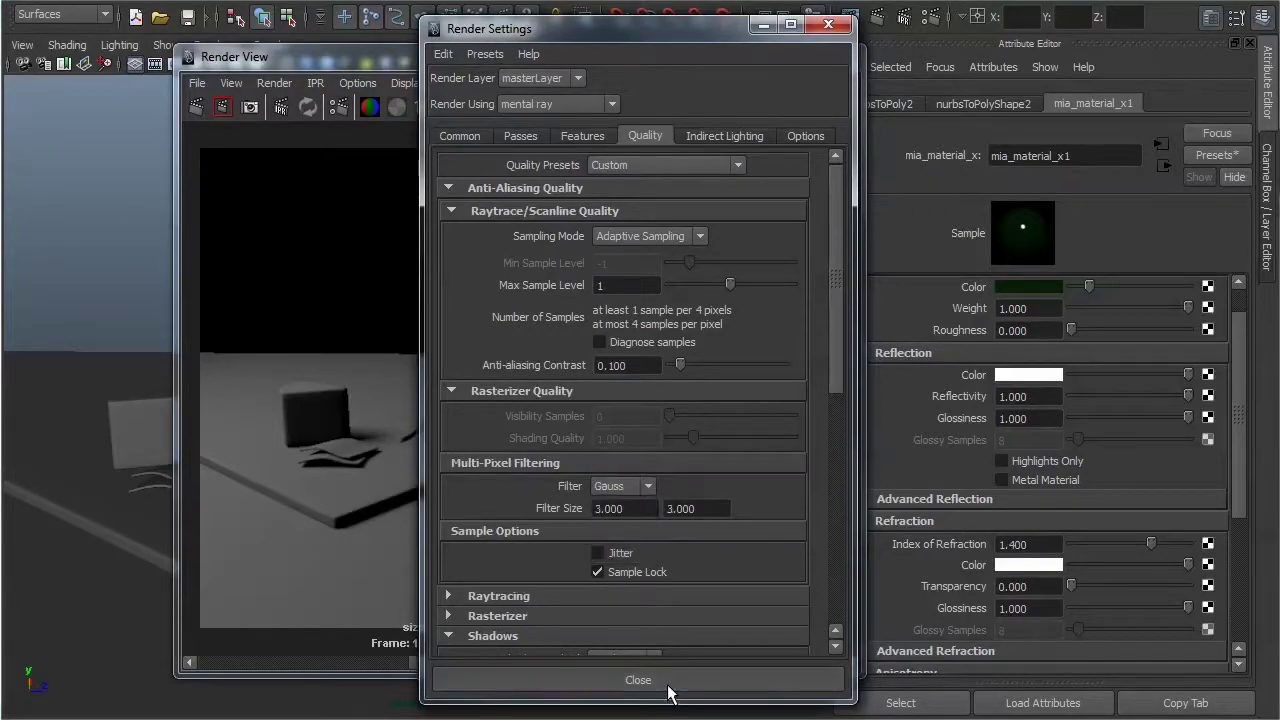
{"action": "left_click", "coordinate": [668, 680]}
{"action": "left_click", "coordinate": [837, 52]}
Step: Zoom in on the bottle and render a close-up test
{"action": "scroll", "coordinate": [571, 323], "scroll_direction": "up", "scroll_amount": 3}
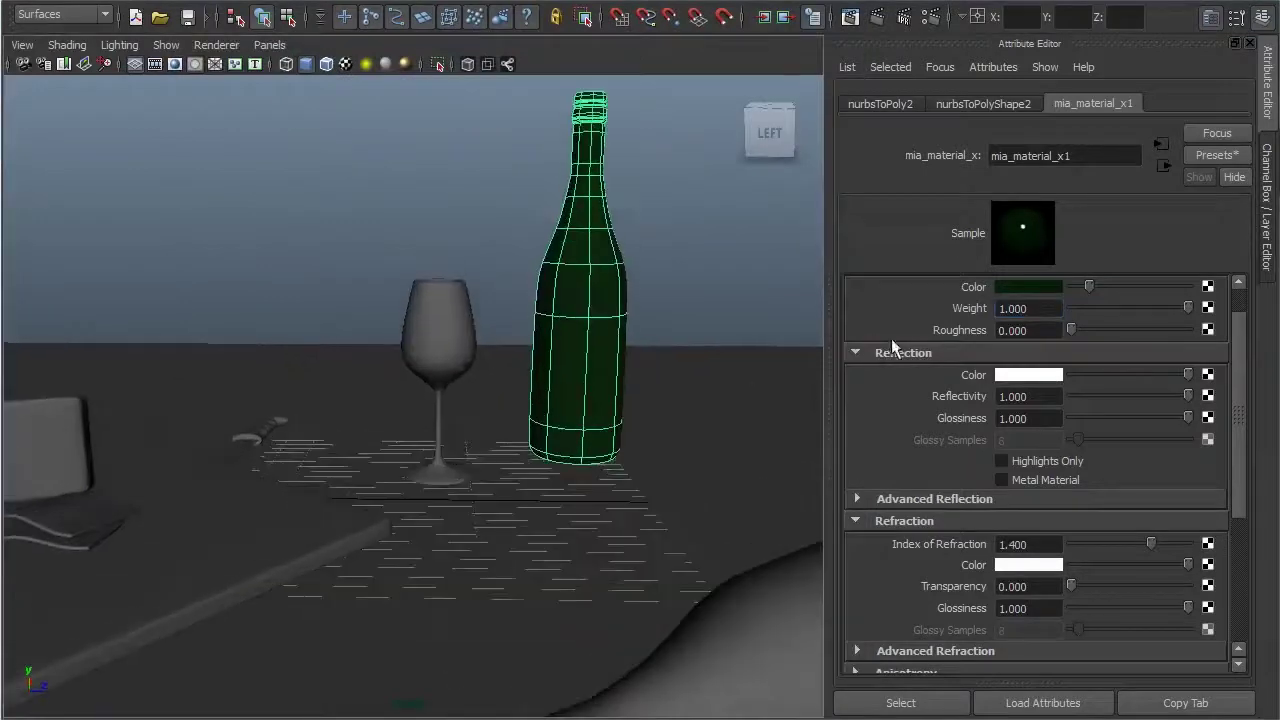
{"action": "scroll", "coordinate": [571, 323], "scroll_direction": "up", "scroll_amount": 3}
{"action": "scroll", "coordinate": [500, 434], "scroll_direction": "up", "scroll_amount": 3}
{"action": "scroll", "coordinate": [503, 337], "scroll_direction": "up", "scroll_amount": 2}
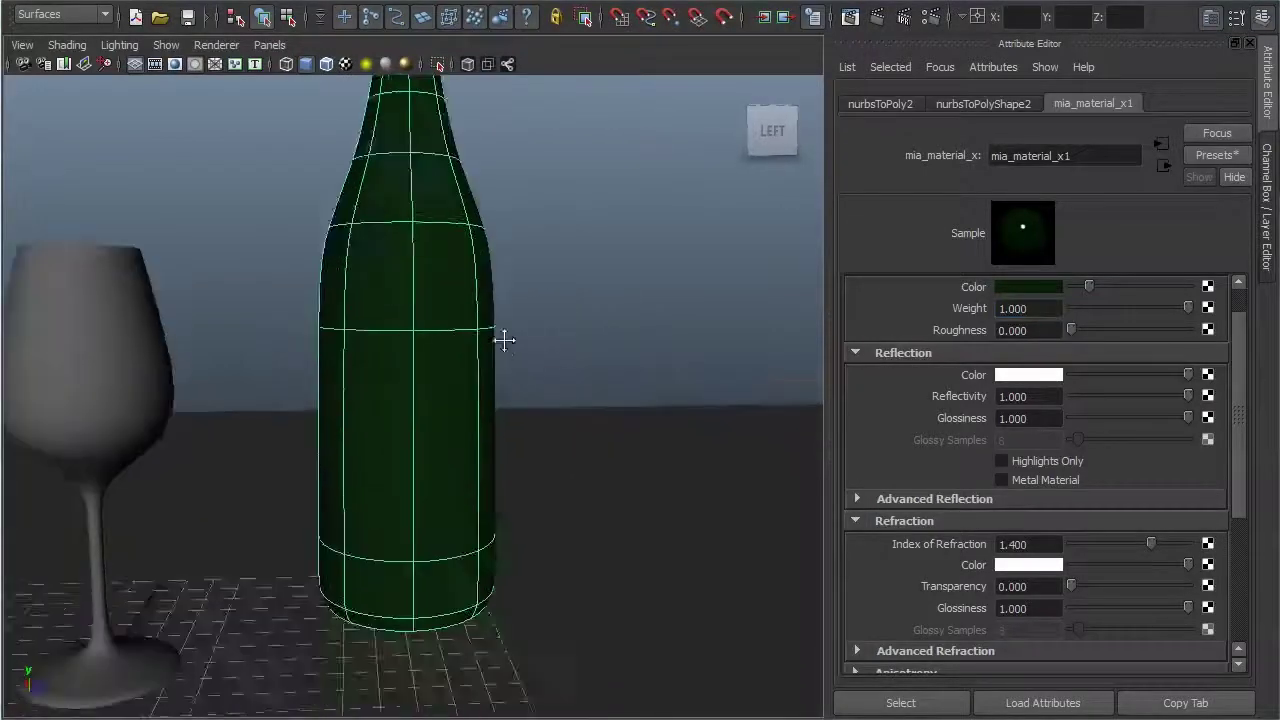
{"action": "scroll", "coordinate": [491, 334], "scroll_direction": "up", "scroll_amount": 1}
{"action": "scroll", "coordinate": [594, 293], "scroll_direction": "up", "scroll_amount": 2}
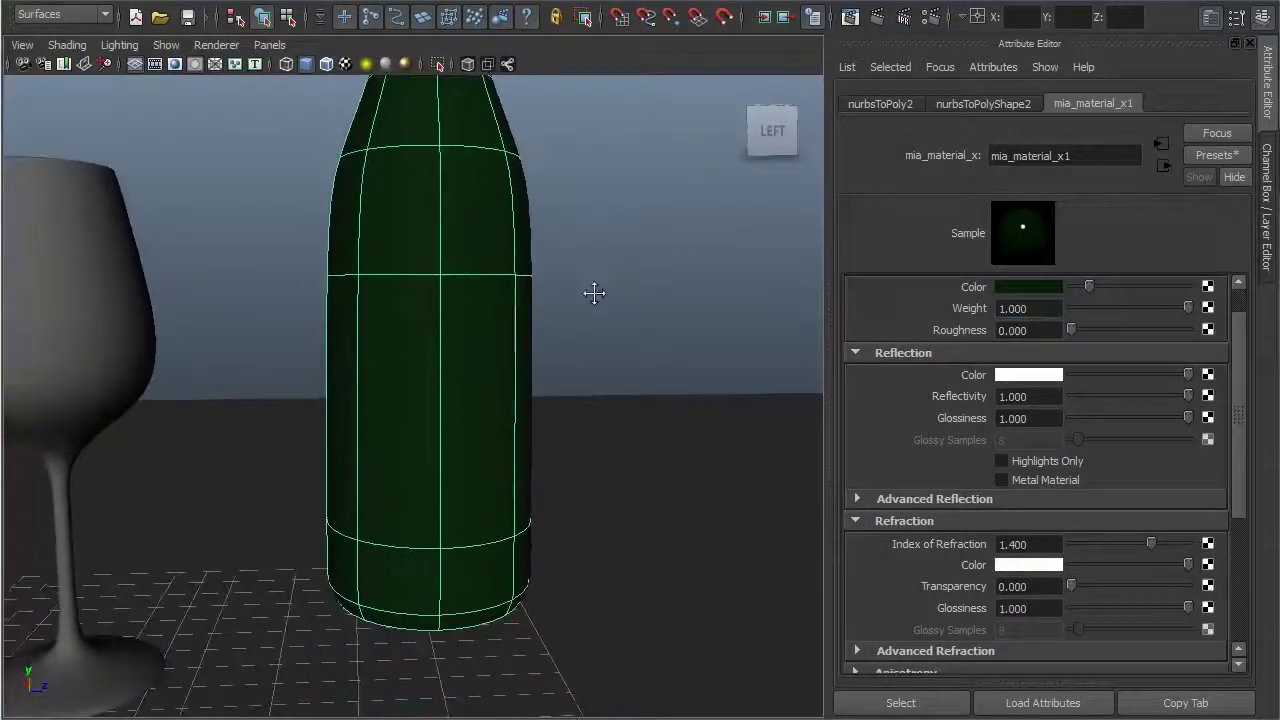
{"action": "left_click", "coordinate": [879, 18]}
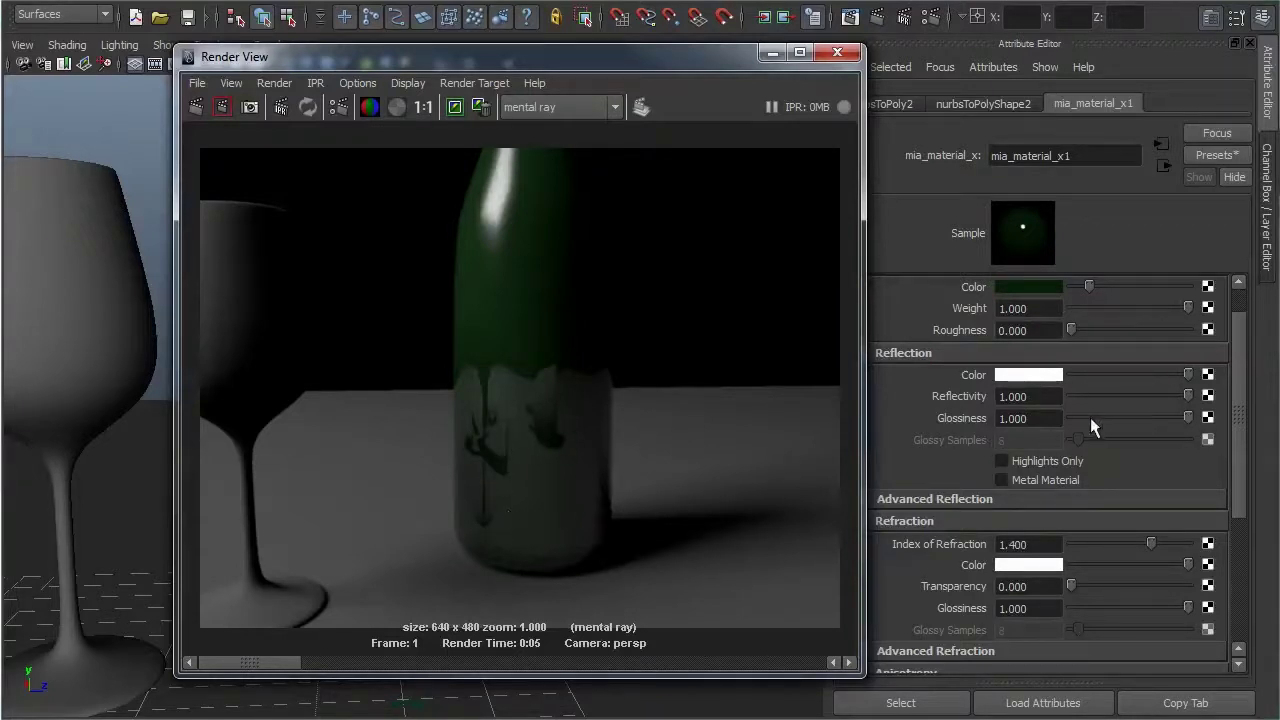
{"action": "left_click_drag", "start_coordinate": [1187, 417], "coordinate": [1102, 420]}
{"action": "double_click", "coordinate": [1042, 421]}
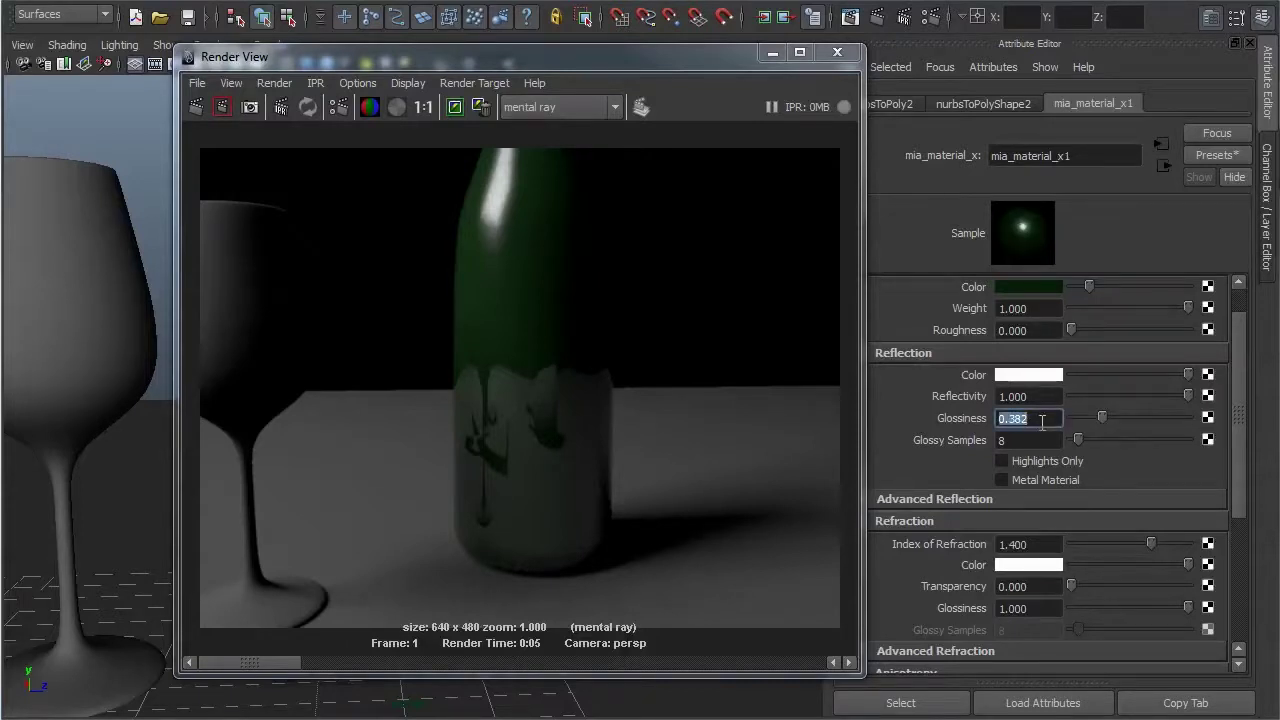
{"action": "type", "text": "."}
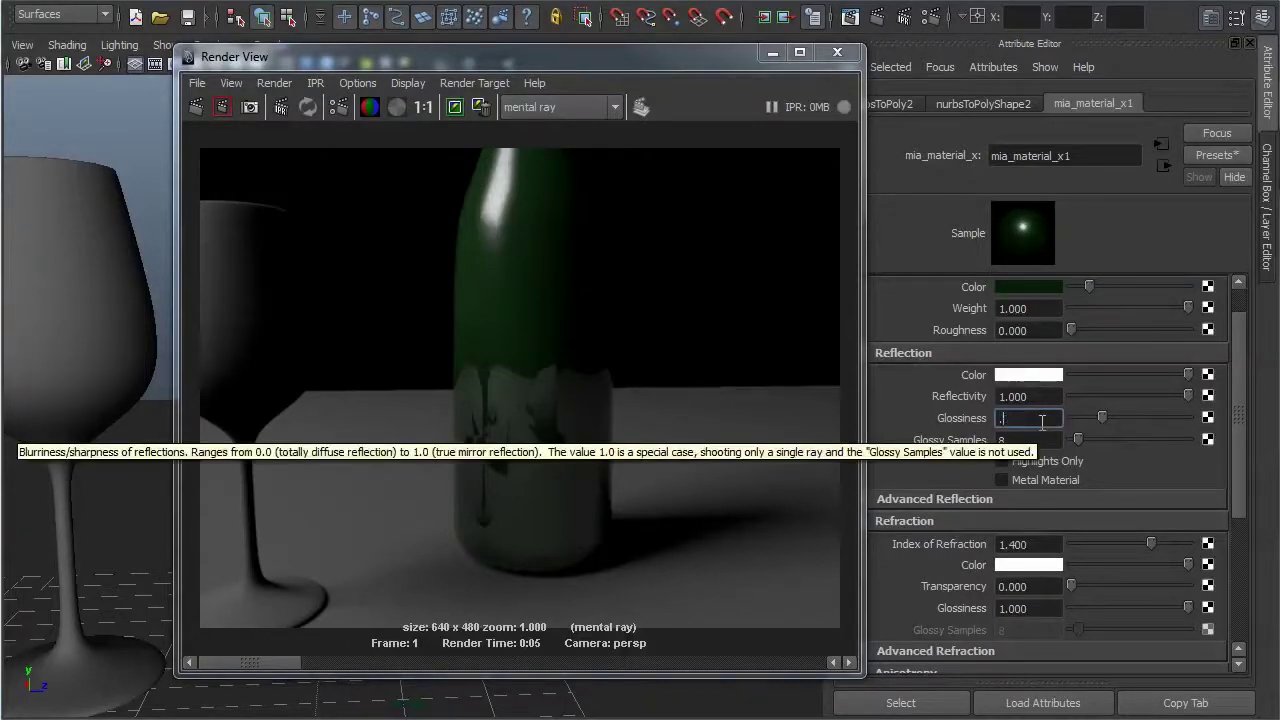
{"action": "type", "text": "4"}
{"action": "key", "text": "Return"}
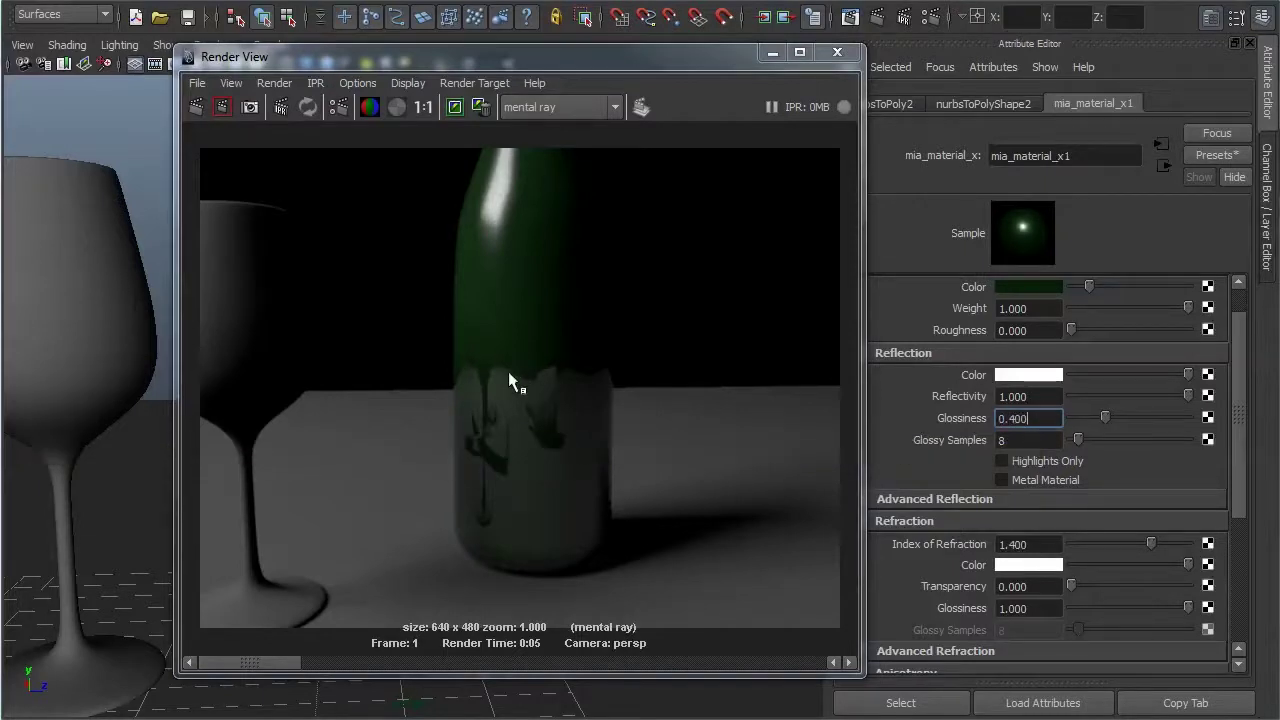
{"action": "left_click", "coordinate": [460, 108]}
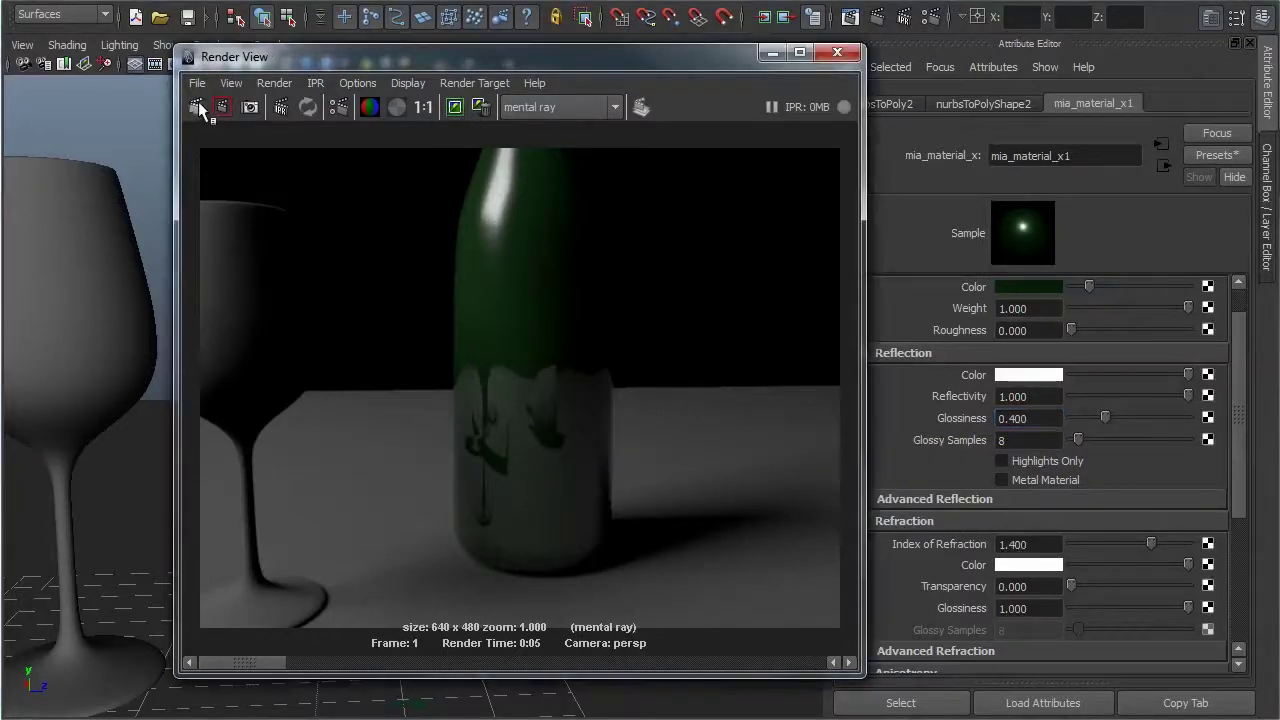
{"action": "left_click", "coordinate": [197, 107]}
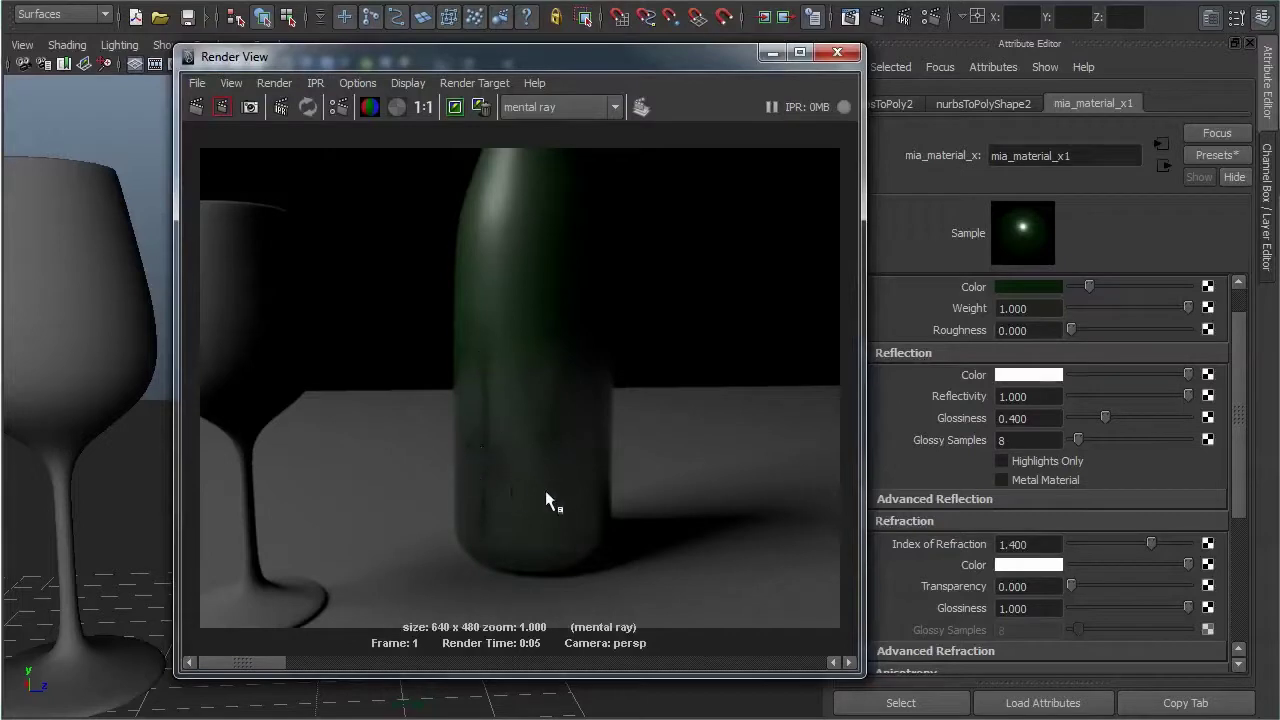
{"action": "mouse_move", "coordinate": [272, 663]}
{"action": "left_mouse_down"}
{"action": "mouse_move", "coordinate": [365, 665]}
{"action": "mouse_move", "coordinate": [308, 665]}
{"action": "mouse_move", "coordinate": [337, 671]}
{"action": "mouse_move", "coordinate": [306, 676]}
{"action": "mouse_move", "coordinate": [354, 680]}
{"action": "mouse_move", "coordinate": [297, 680]}
{"action": "left_mouse_up"}
{"action": "left_click_drag", "start_coordinate": [248, 664], "coordinate": [383, 678]}
{"action": "mouse_move", "coordinate": [265, 678]}
{"action": "left_mouse_down"}
{"action": "mouse_move", "coordinate": [315, 683]}
{"action": "mouse_move", "coordinate": [262, 695]}
{"action": "mouse_move", "coordinate": [320, 694]}
{"action": "left_mouse_up"}
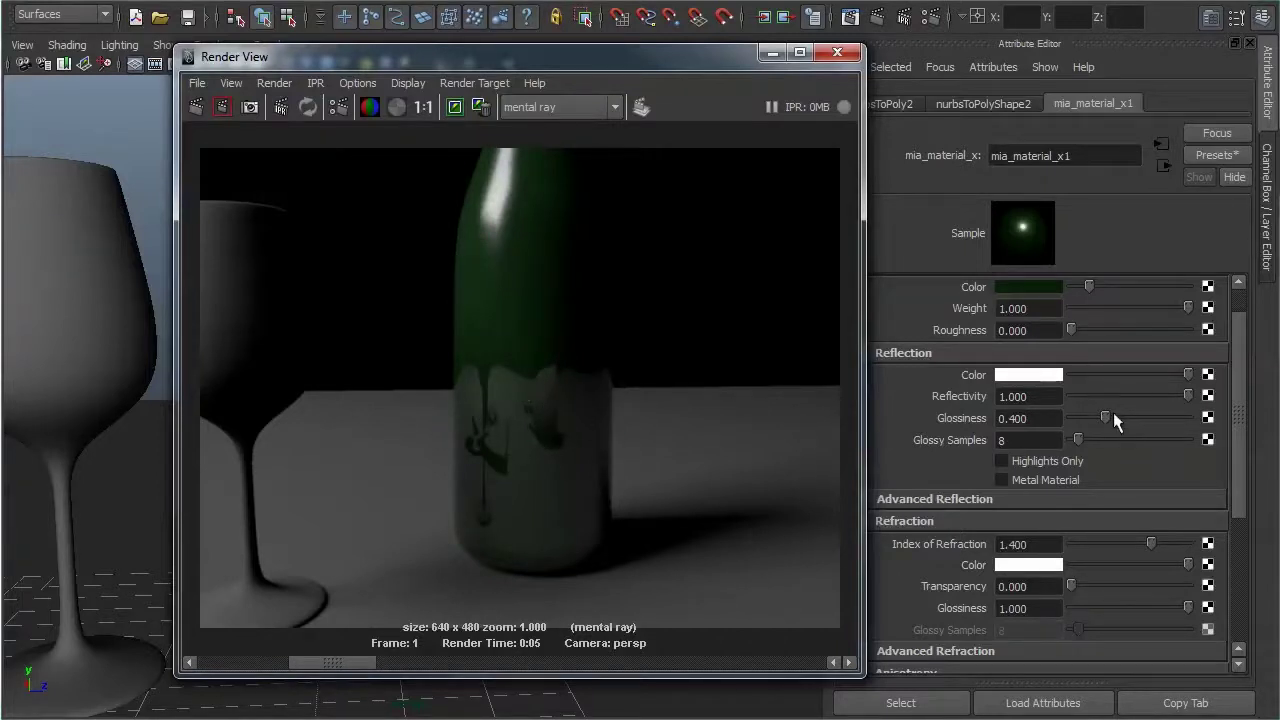
{"action": "left_click_drag", "start_coordinate": [1112, 417], "coordinate": [1200, 420]}
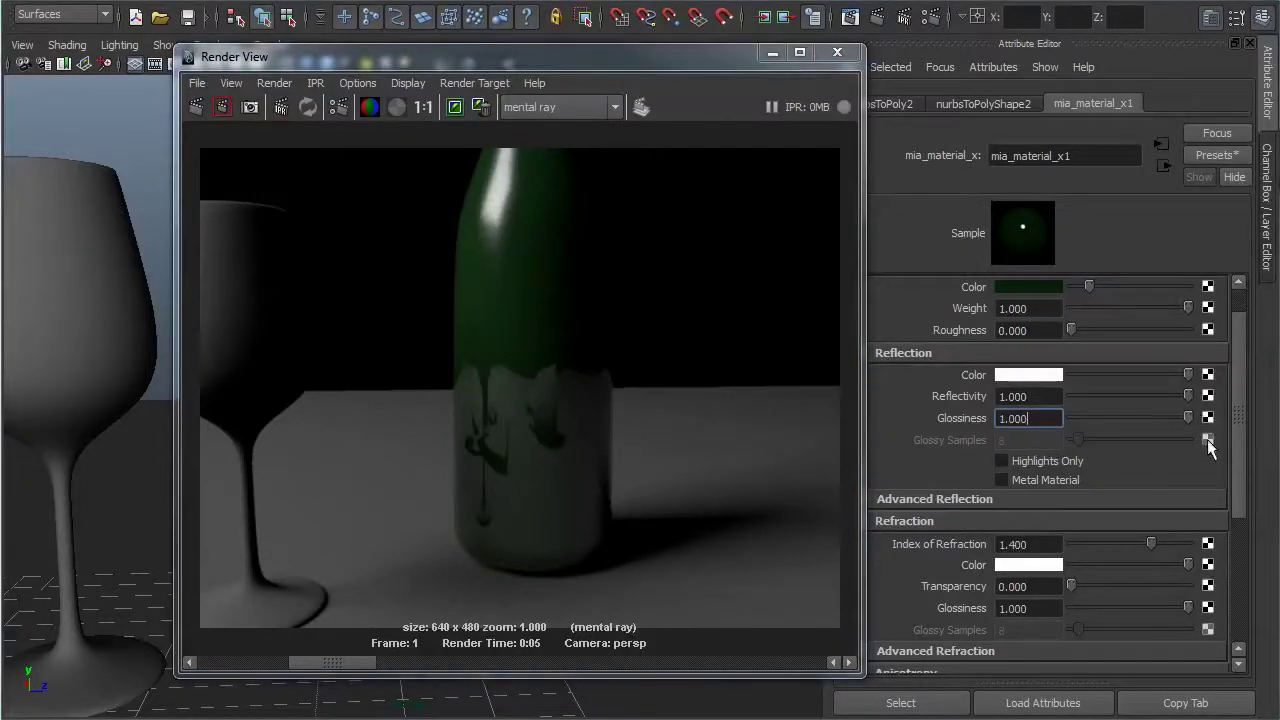
{"action": "left_click", "coordinate": [837, 52]}
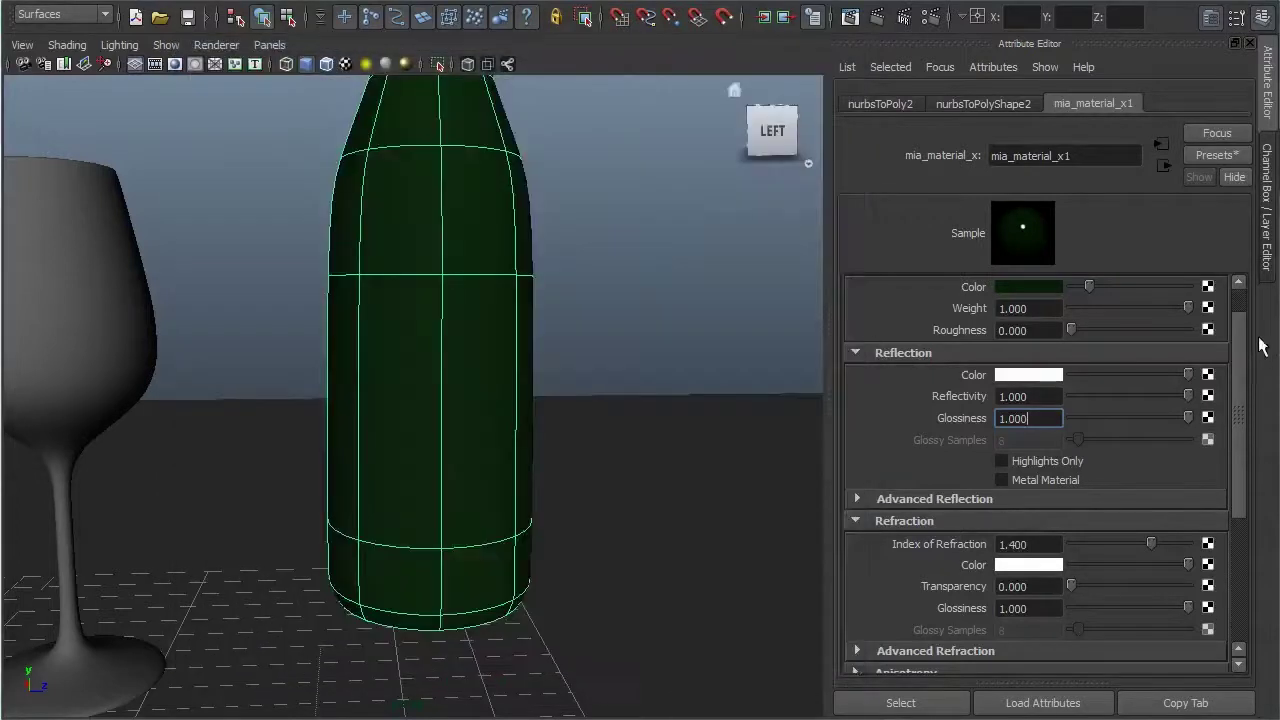
Step: Expand the Advanced Reflection section of mia_material_x1 in the Attribute Editor
{"action": "left_click_drag", "start_coordinate": [1240, 370], "coordinate": [1242, 425]}
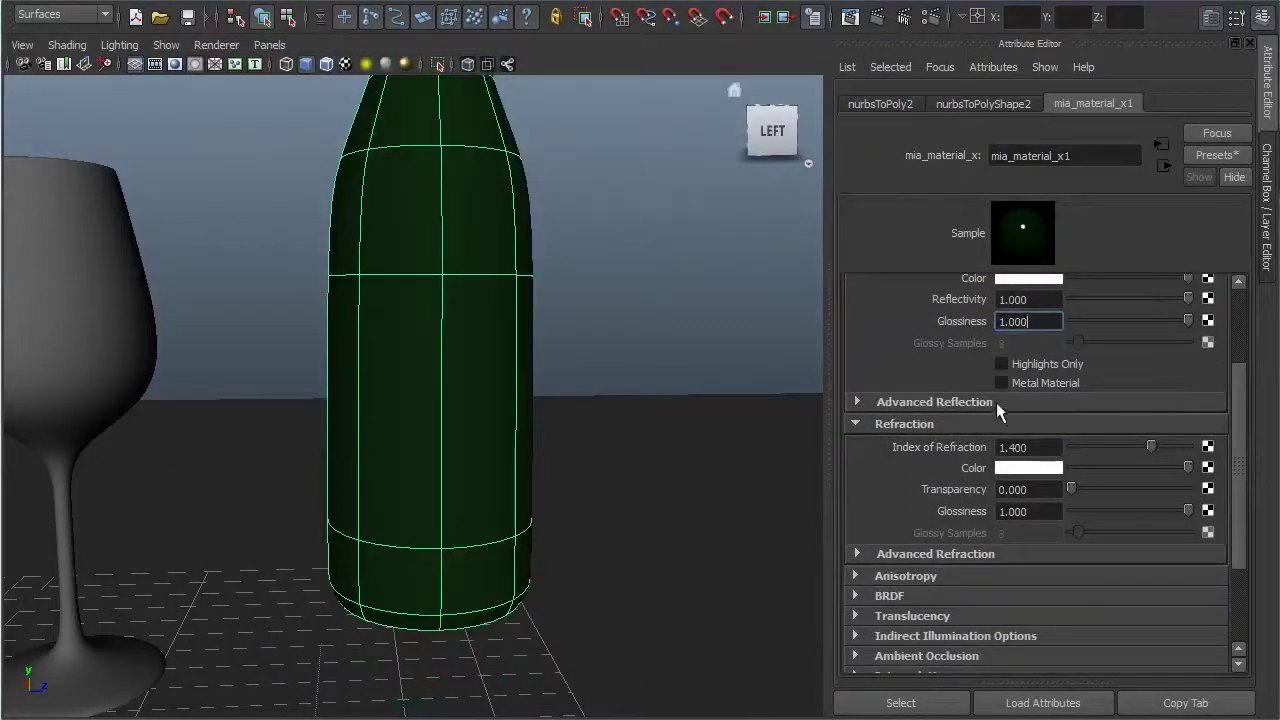
{"action": "left_click", "coordinate": [882, 406]}
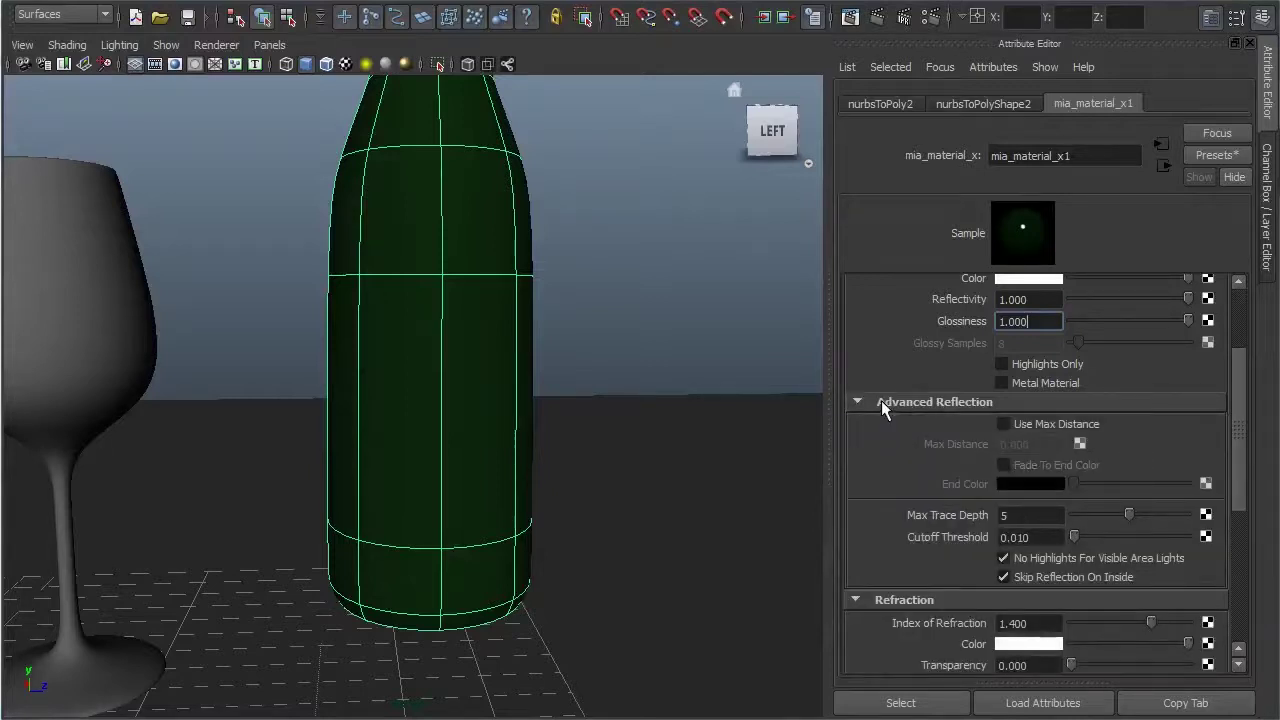
{"action": "left_click_drag", "start_coordinate": [1240, 440], "coordinate": [1242, 481]}
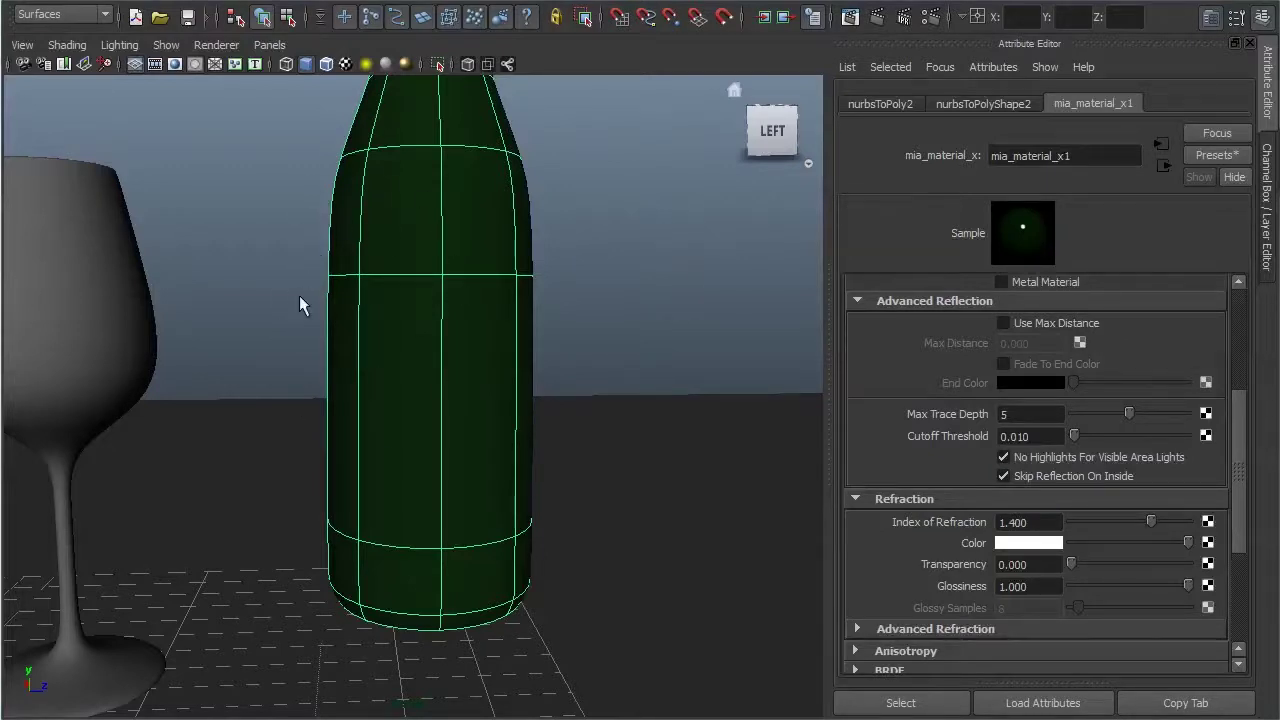
Step: Zoom and tumble the camera around the bottle, then reframe bottle and glass
{"action": "mouse_move", "coordinate": [321, 397]}
{"action": "right_mouse_down", "text": "alt"}
{"action": "mouse_move", "coordinate": [457, 394]}
{"action": "mouse_move", "coordinate": [443, 400]}
{"action": "mouse_move", "coordinate": [386, 366]}
{"action": "mouse_move", "coordinate": [571, 379]}
{"action": "right_mouse_up", "text": "alt"}
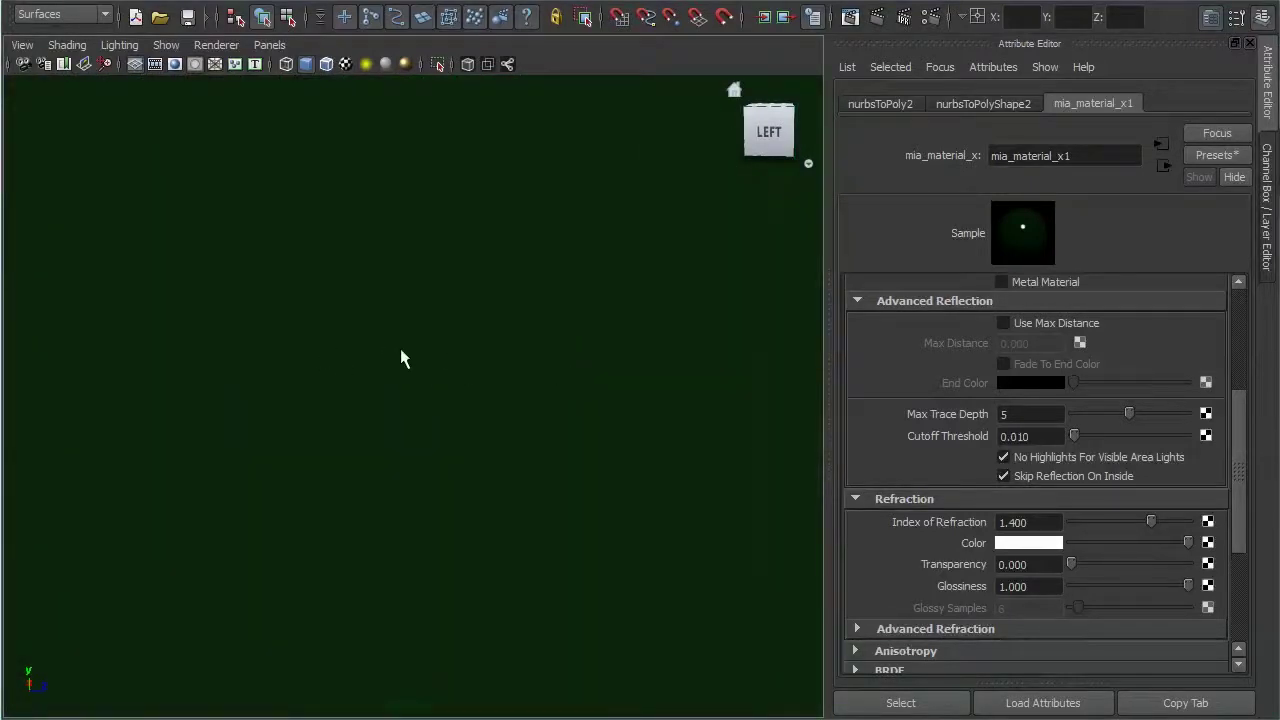
{"action": "mouse_move", "coordinate": [266, 403]}
{"action": "right_mouse_down", "text": "alt"}
{"action": "mouse_move", "coordinate": [700, 400]}
{"action": "mouse_move", "coordinate": [414, 380]}
{"action": "mouse_move", "coordinate": [463, 380]}
{"action": "mouse_move", "coordinate": [340, 393]}
{"action": "right_mouse_up", "text": "alt"}
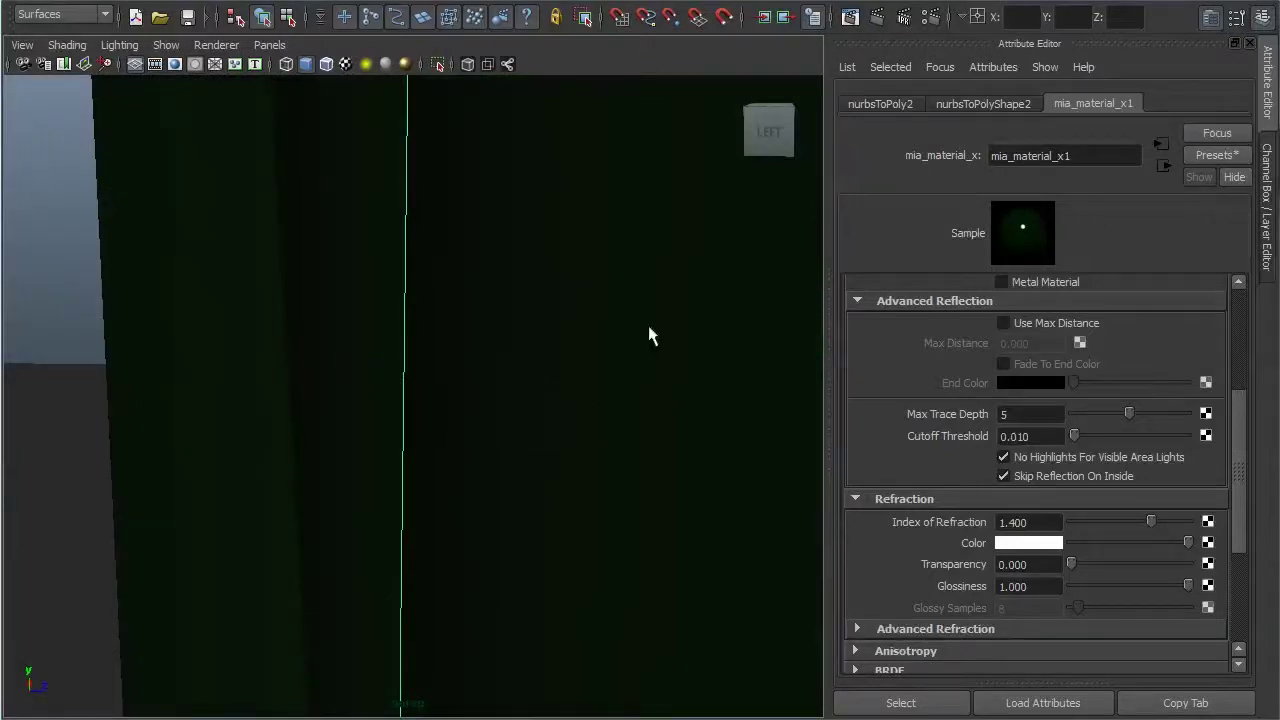
{"action": "mouse_move", "coordinate": [657, 443]}
{"action": "right_mouse_down", "text": "alt"}
{"action": "mouse_move", "coordinate": [566, 429]}
{"action": "mouse_move", "coordinate": [707, 416]}
{"action": "right_mouse_up", "text": "alt"}
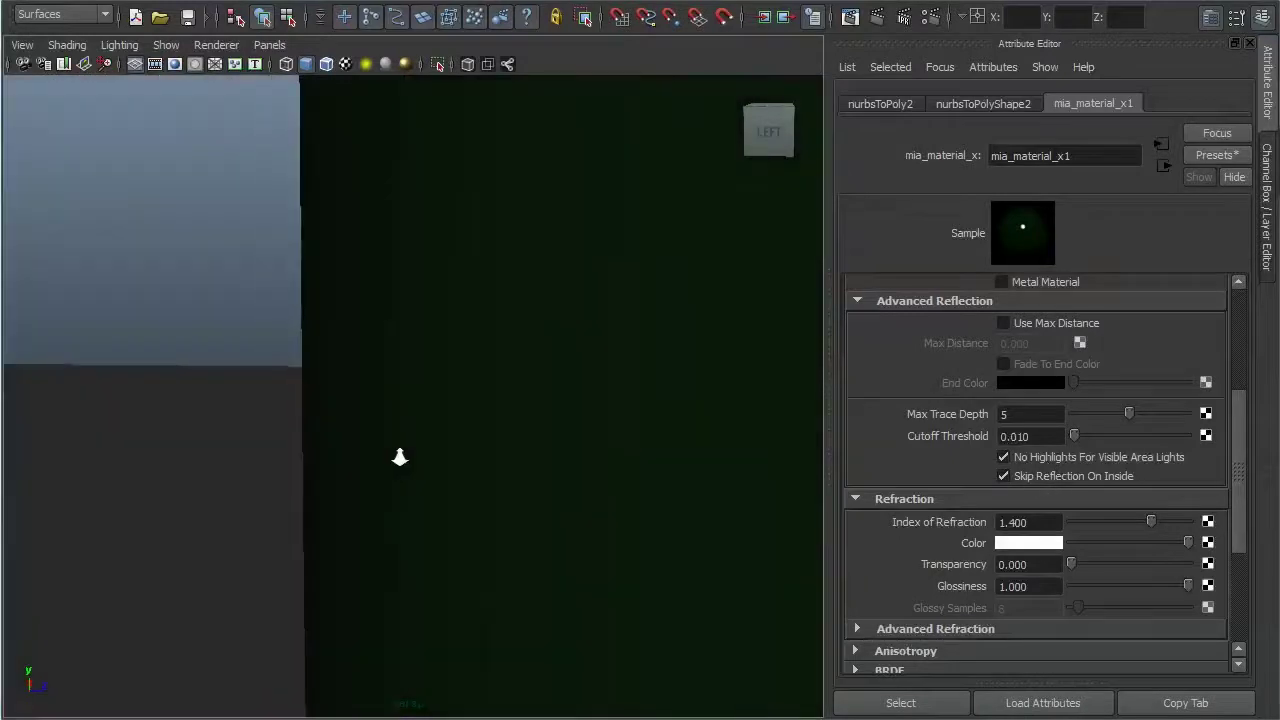
{"action": "right_click_drag", "start_coordinate": [555, 470], "coordinate": [507, 362], "text": "alt"}
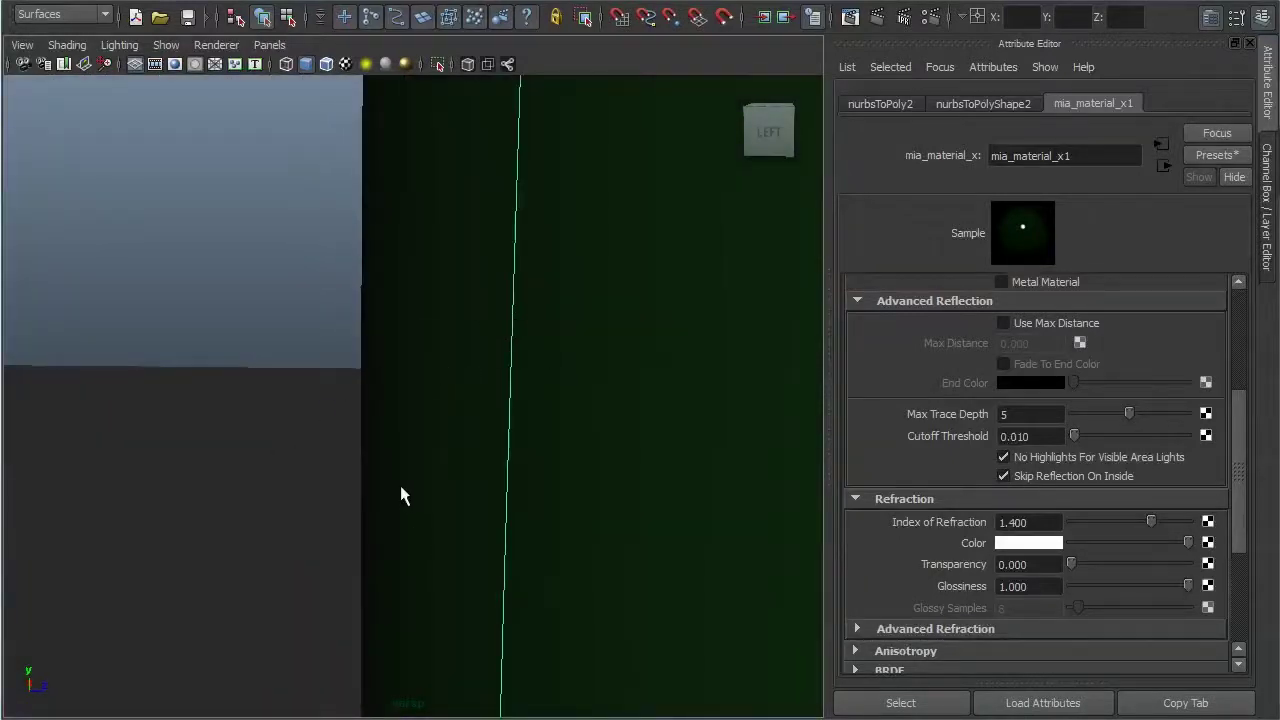
{"action": "mouse_move", "coordinate": [613, 483]}
{"action": "left_mouse_down", "text": "alt"}
{"action": "mouse_move", "coordinate": [623, 491]}
{"action": "mouse_move", "coordinate": [508, 514]}
{"action": "left_mouse_up", "text": "alt"}
{"action": "right_click_drag", "start_coordinate": [508, 514], "coordinate": [487, 485], "text": "alt"}
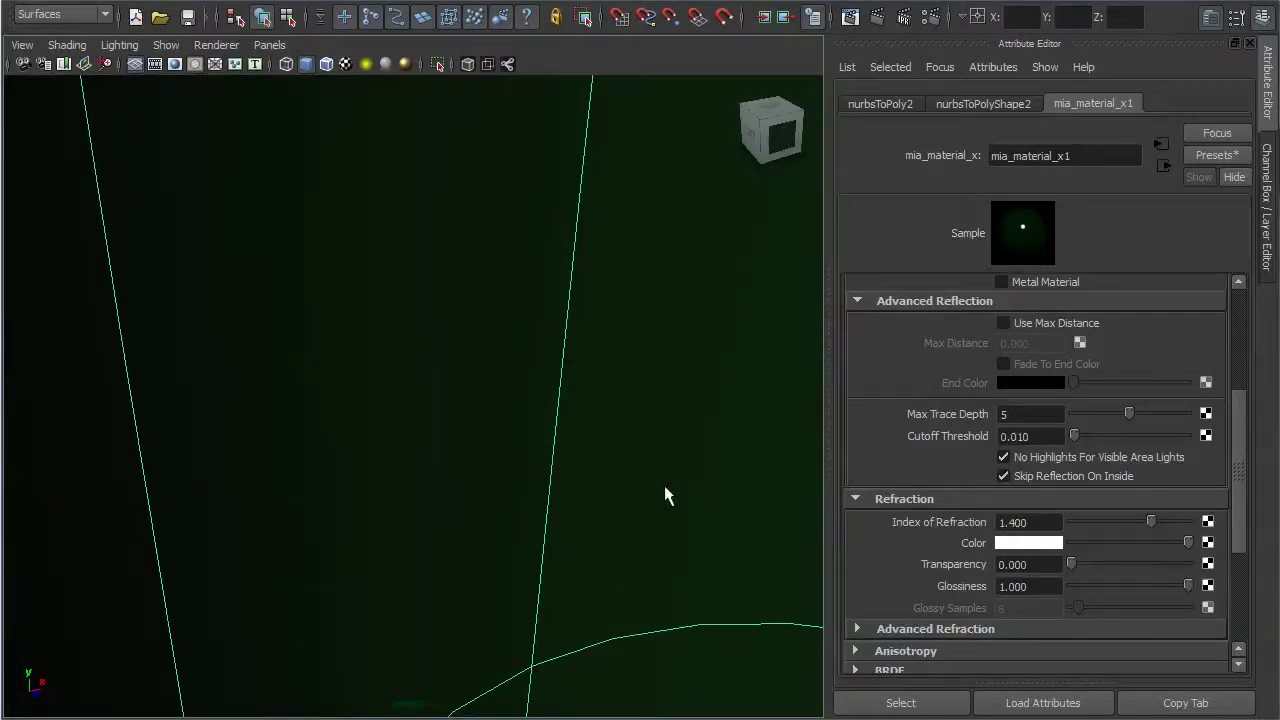
{"action": "right_click_drag", "start_coordinate": [610, 547], "coordinate": [243, 477], "text": "alt"}
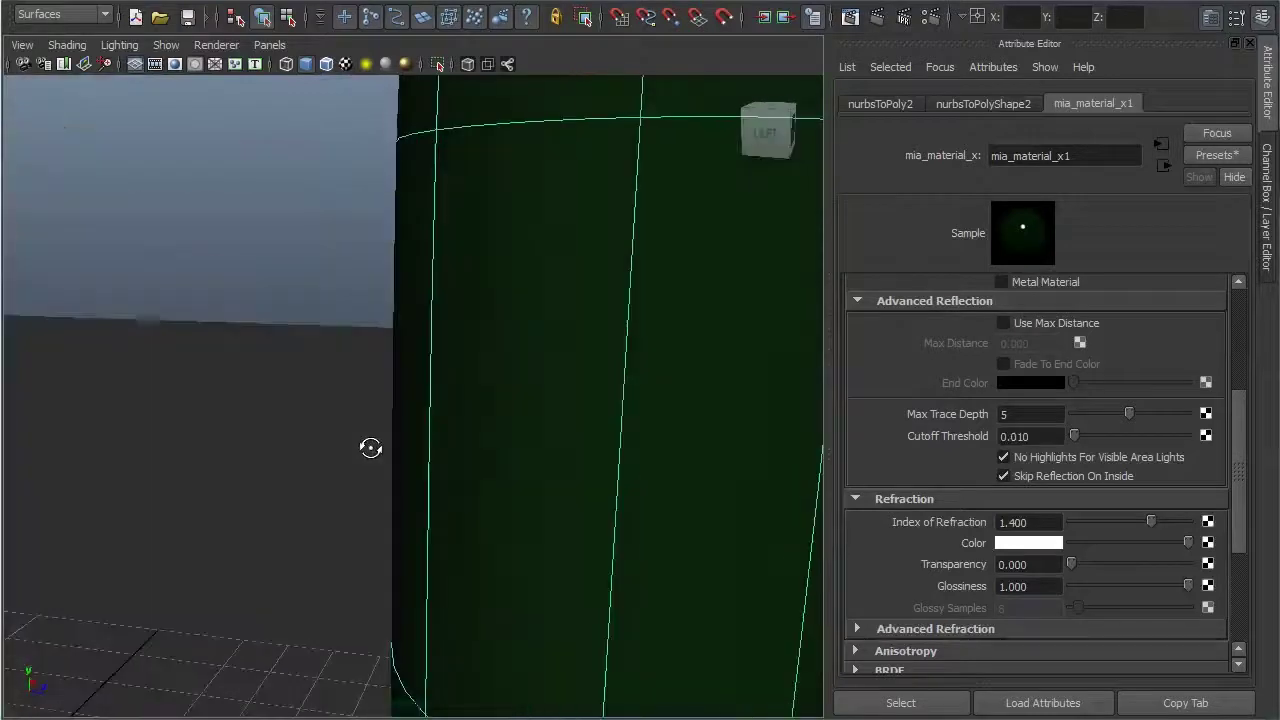
{"action": "left_click_drag", "start_coordinate": [243, 477], "coordinate": [448, 467], "text": "alt"}
{"action": "middle_click_drag", "start_coordinate": [448, 467], "coordinate": [421, 524], "text": "alt"}
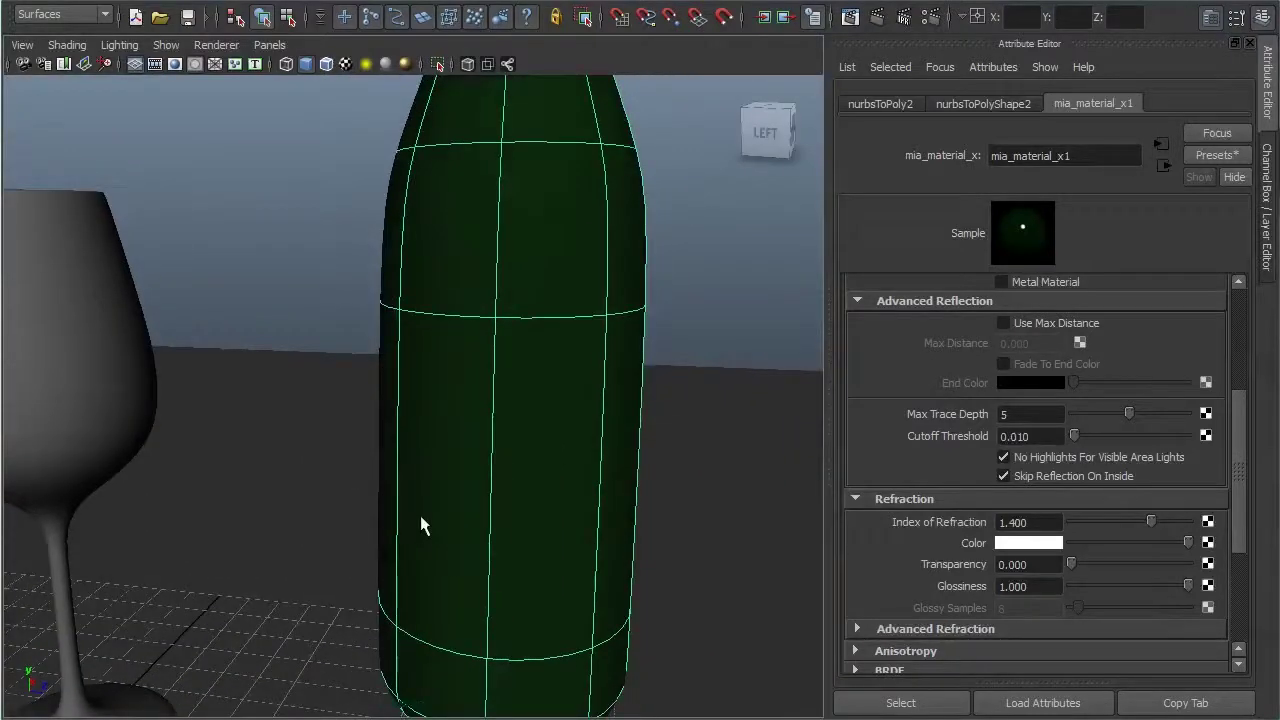
Step: Turn off Skip Reflection On Inside and reframe the bottle and glass frontally
{"action": "left_click", "coordinate": [1101, 474]}
{"action": "right_click_drag", "start_coordinate": [560, 420], "coordinate": [379, 374], "text": "alt"}
{"action": "middle_click_drag", "start_coordinate": [379, 374], "coordinate": [610, 443], "text": "alt"}
{"action": "mouse_move", "coordinate": [610, 443]}
{"action": "left_mouse_down", "text": "alt"}
{"action": "mouse_move", "coordinate": [457, 434]}
{"action": "mouse_move", "coordinate": [531, 451]}
{"action": "left_mouse_up", "text": "alt"}
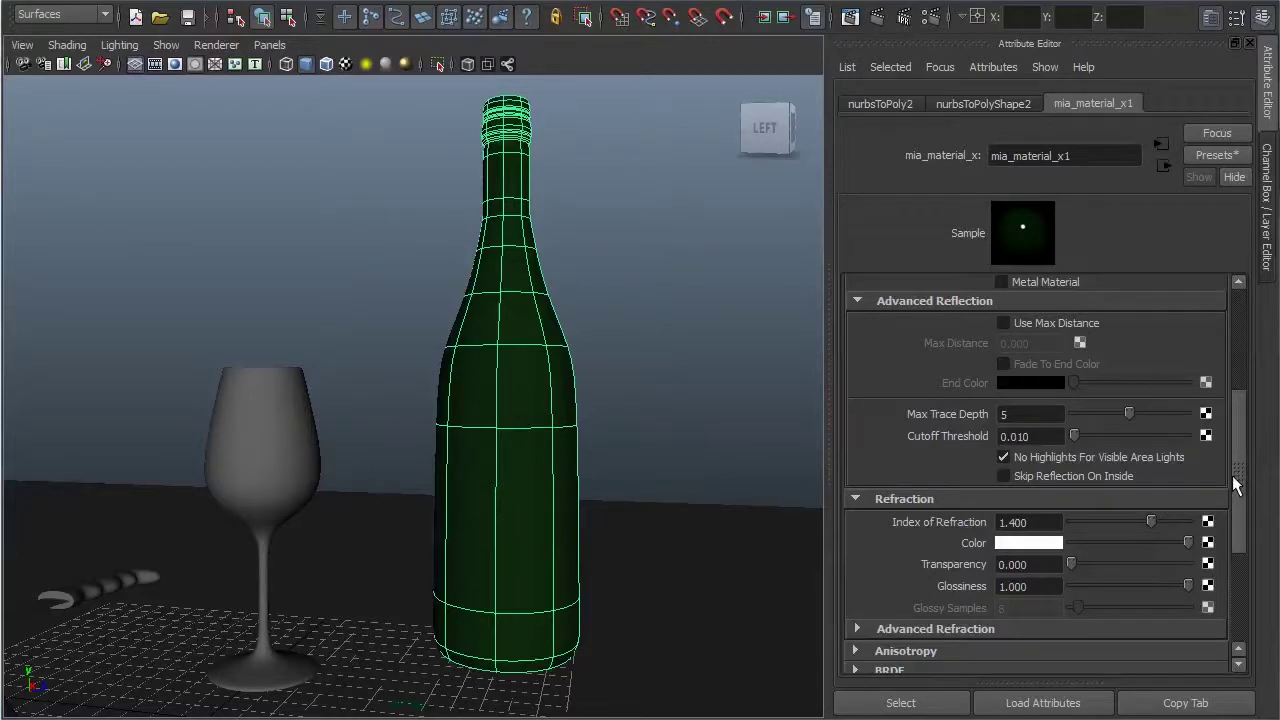
{"action": "left_click_drag", "start_coordinate": [1242, 483], "coordinate": [1238, 590]}
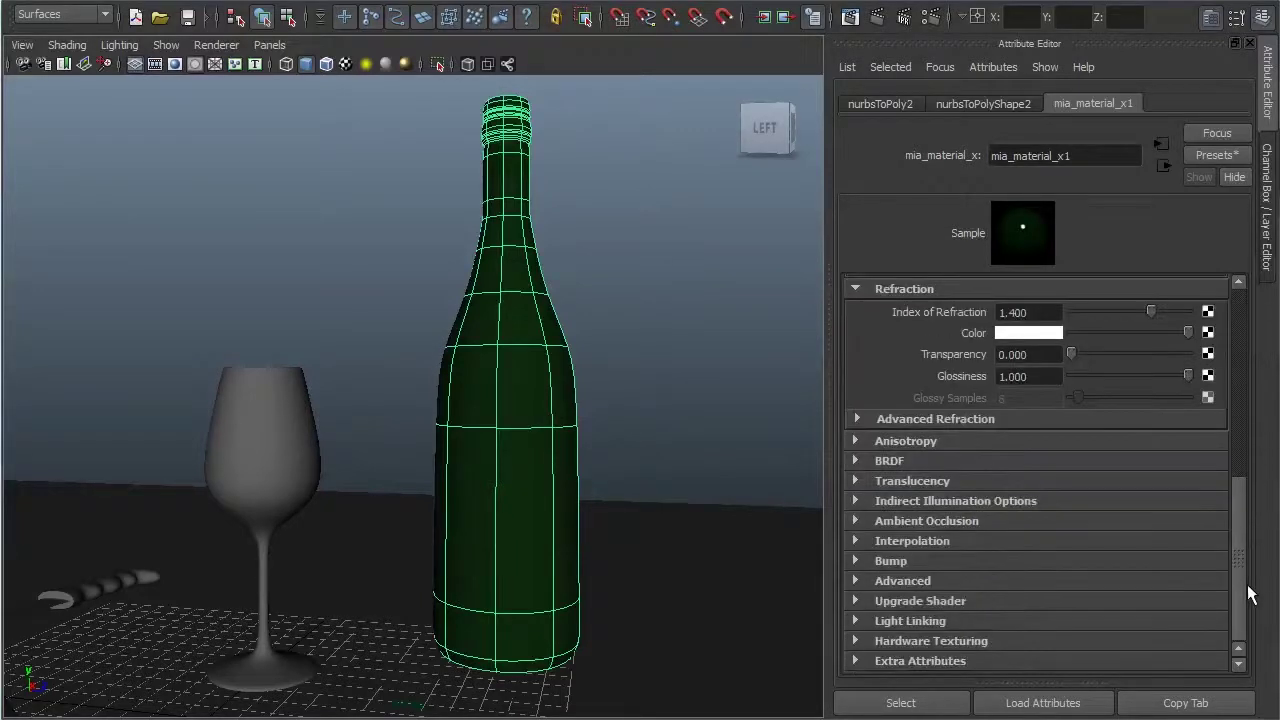
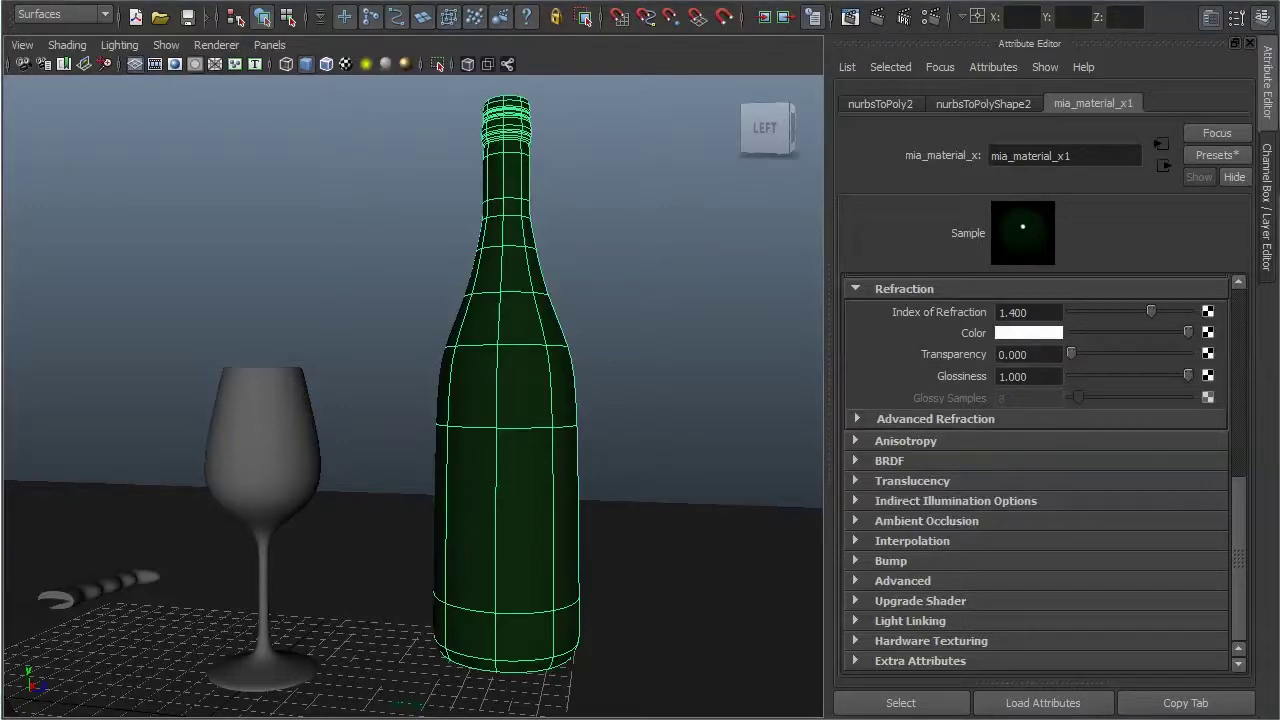
Step: Switch from Maya to Firefox, which shows a new blank tab
{"action": "key", "text": "alt+Tab"}
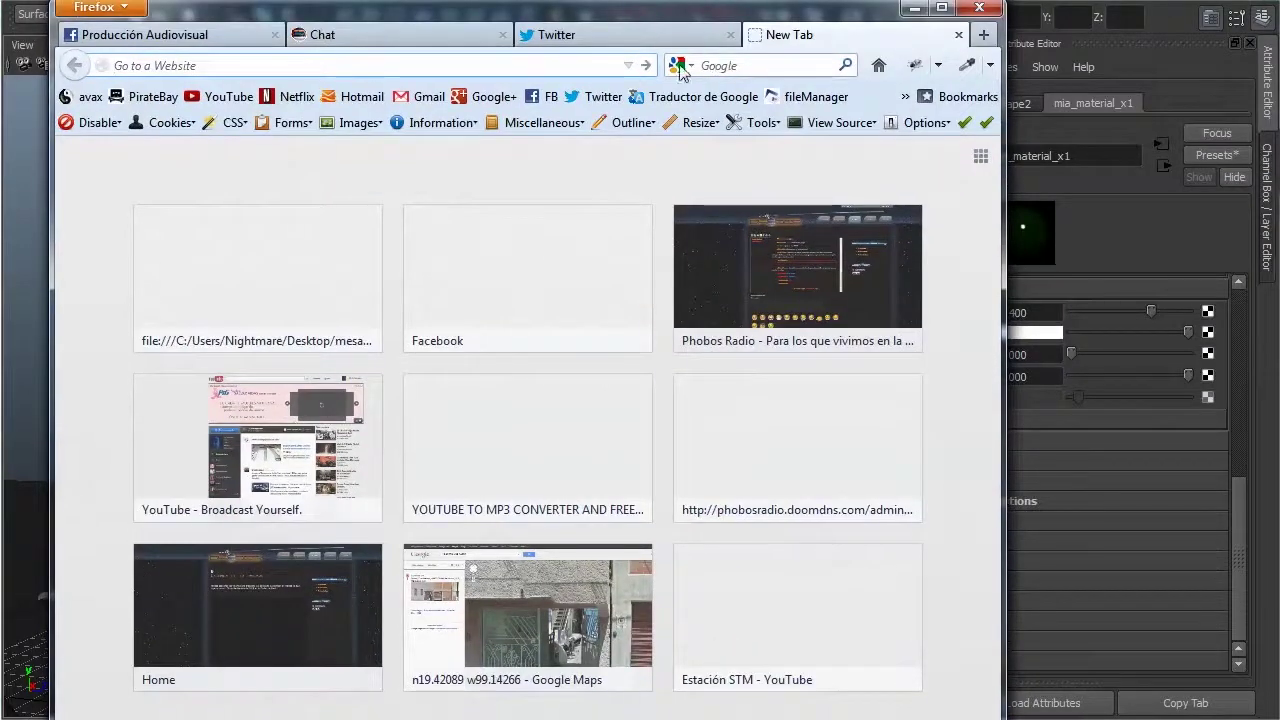
Step: Google 'glass refraction index' and open the Wikipedia Refractive index article
{"action": "left_click", "coordinate": [671, 66]}
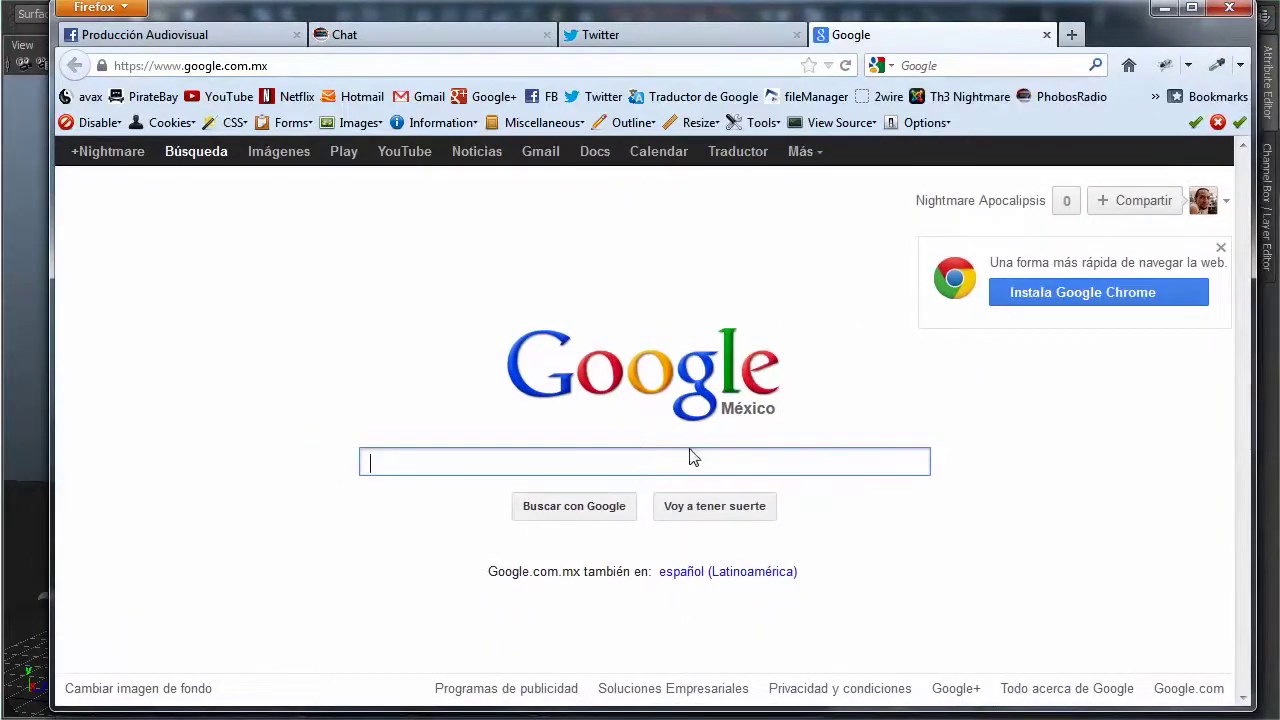
{"action": "type", "text": "ref"}
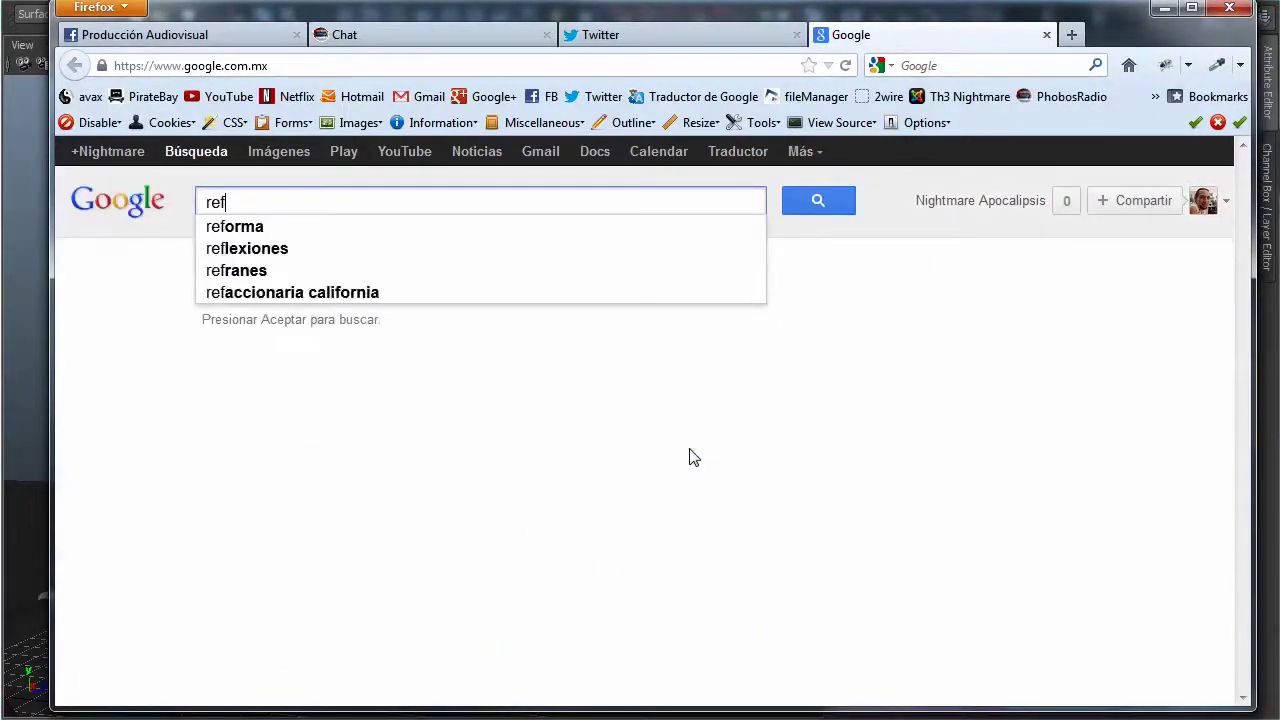
{"action": "type", "text": "raction index"}
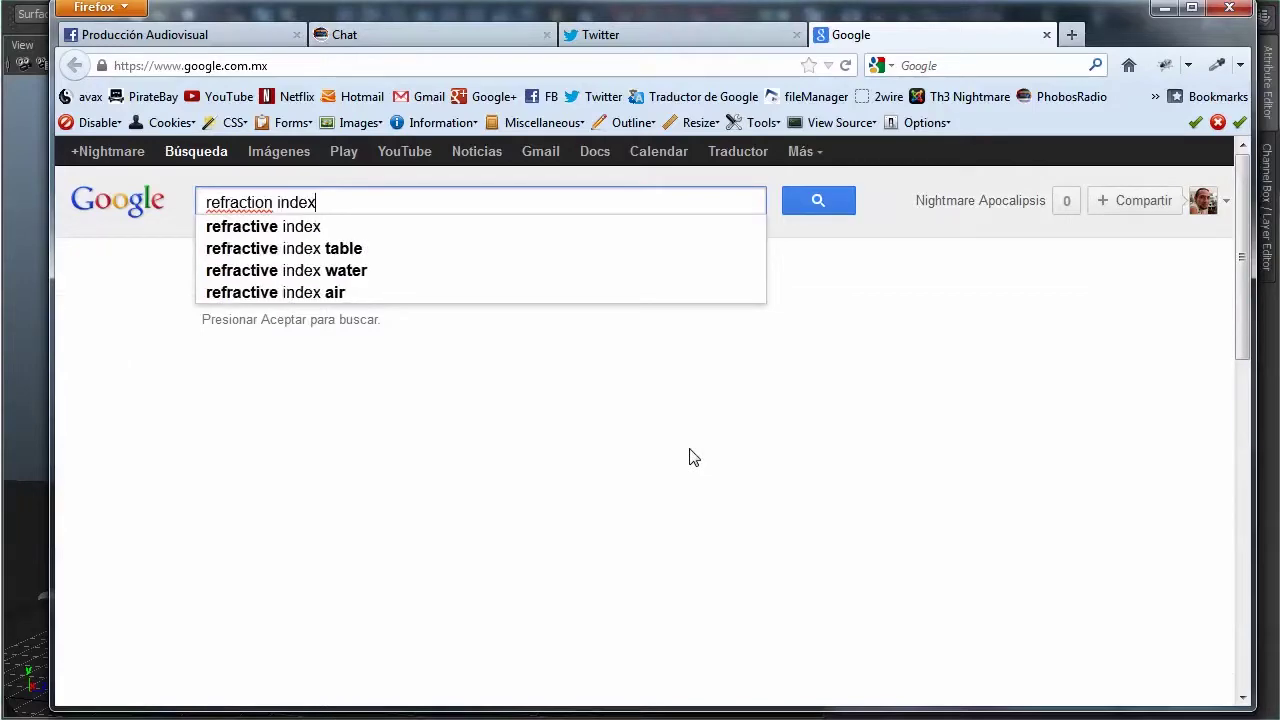
{"action": "key", "text": "Return"}
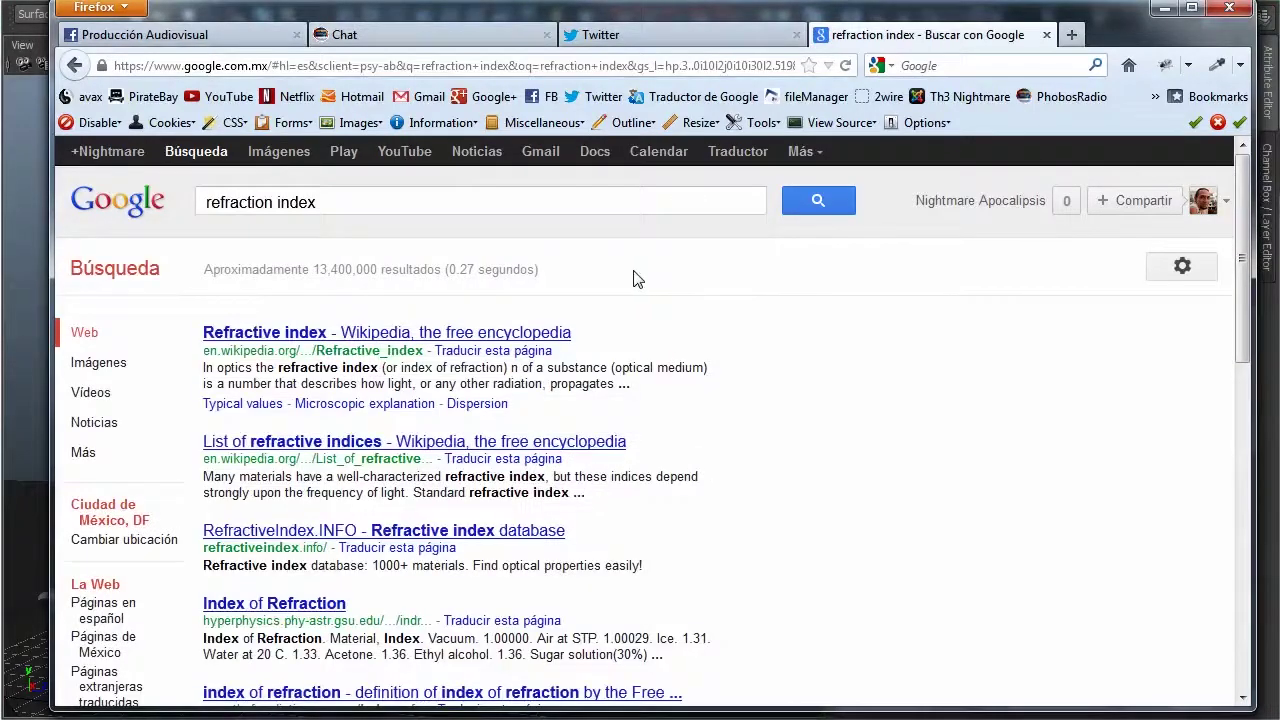
{"action": "left_click", "coordinate": [449, 205]}
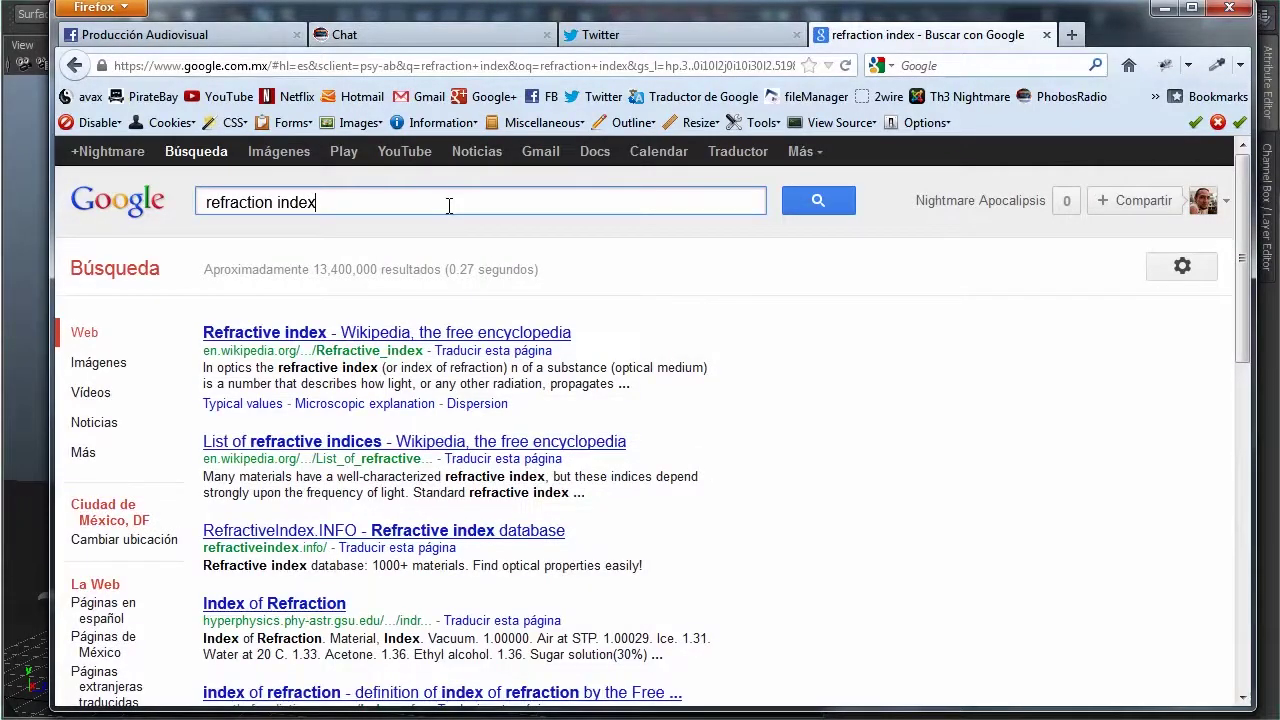
{"action": "type", "text": "glass"}
{"action": "key", "text": "Return"}
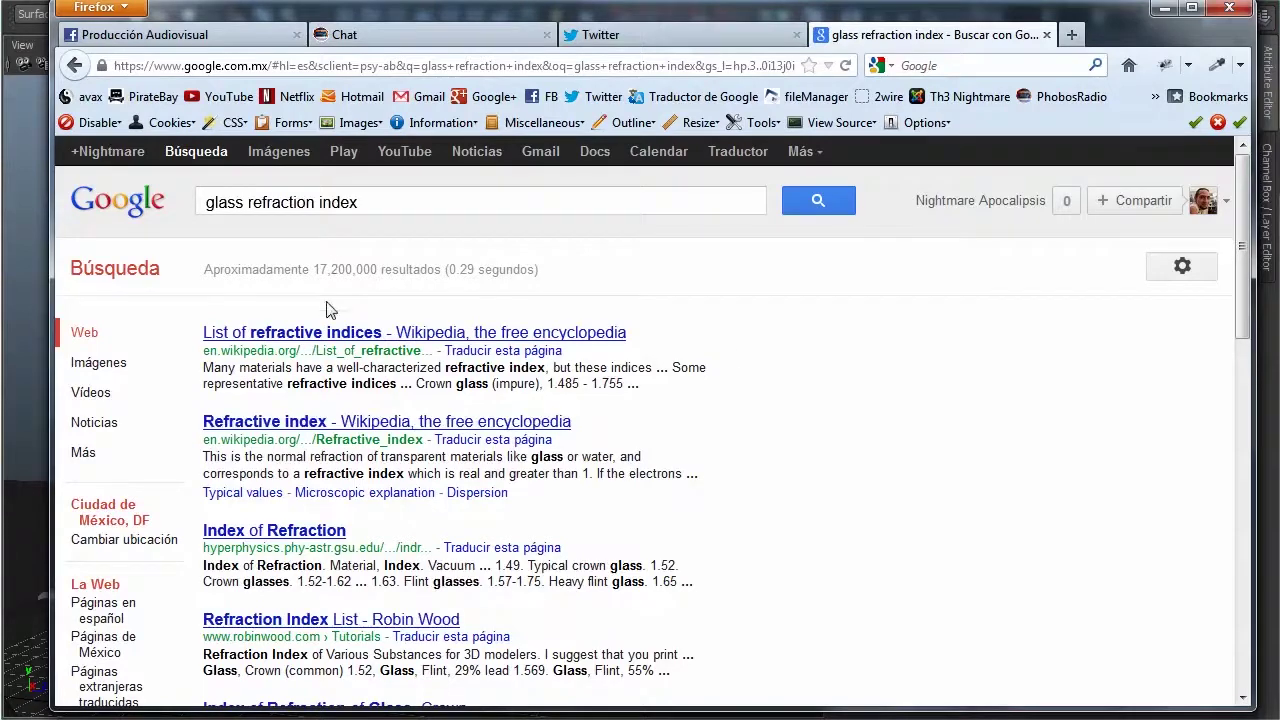
{"action": "left_click", "coordinate": [422, 425]}
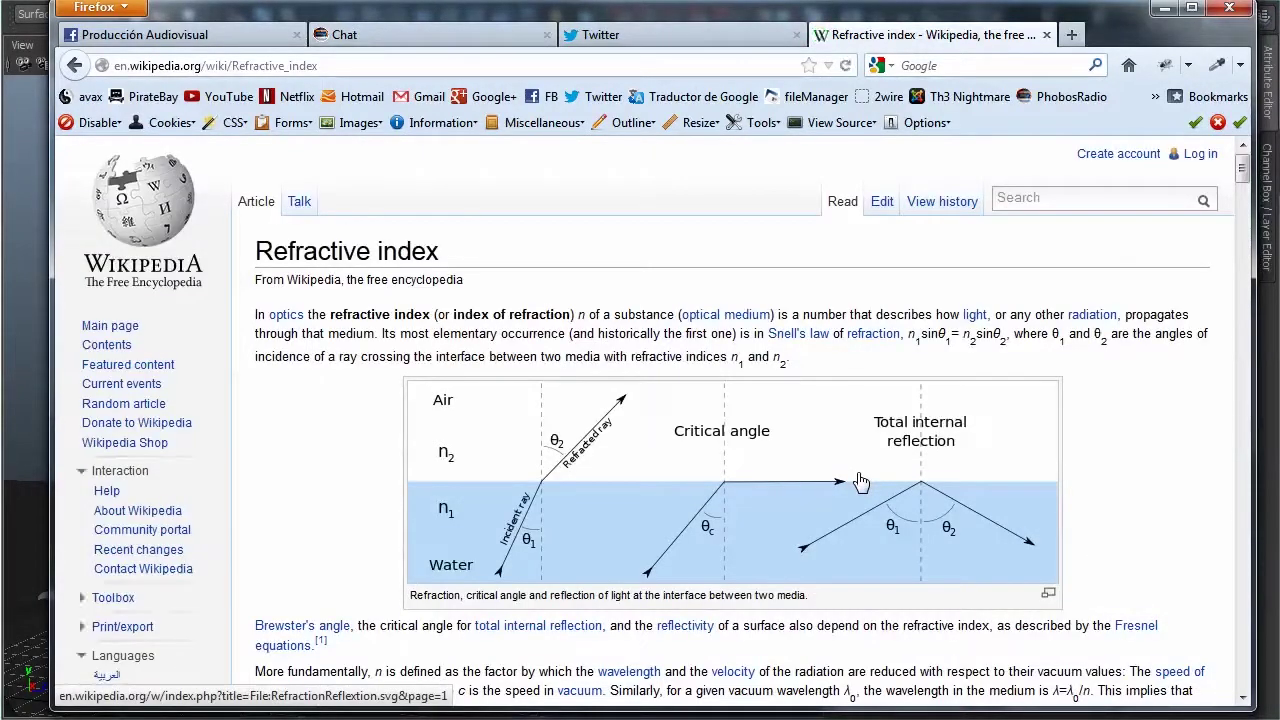
Step: Scroll down to the Typical values table, which lists crown glass at 1.52 and flint glass at 1.62
{"action": "scroll", "coordinate": [860, 482], "scroll_direction": "down", "scroll_amount": 3}
{"action": "scroll", "coordinate": [860, 482], "scroll_direction": "down", "scroll_amount": 2}
{"action": "scroll", "coordinate": [860, 480], "scroll_direction": "down", "scroll_amount": 1}
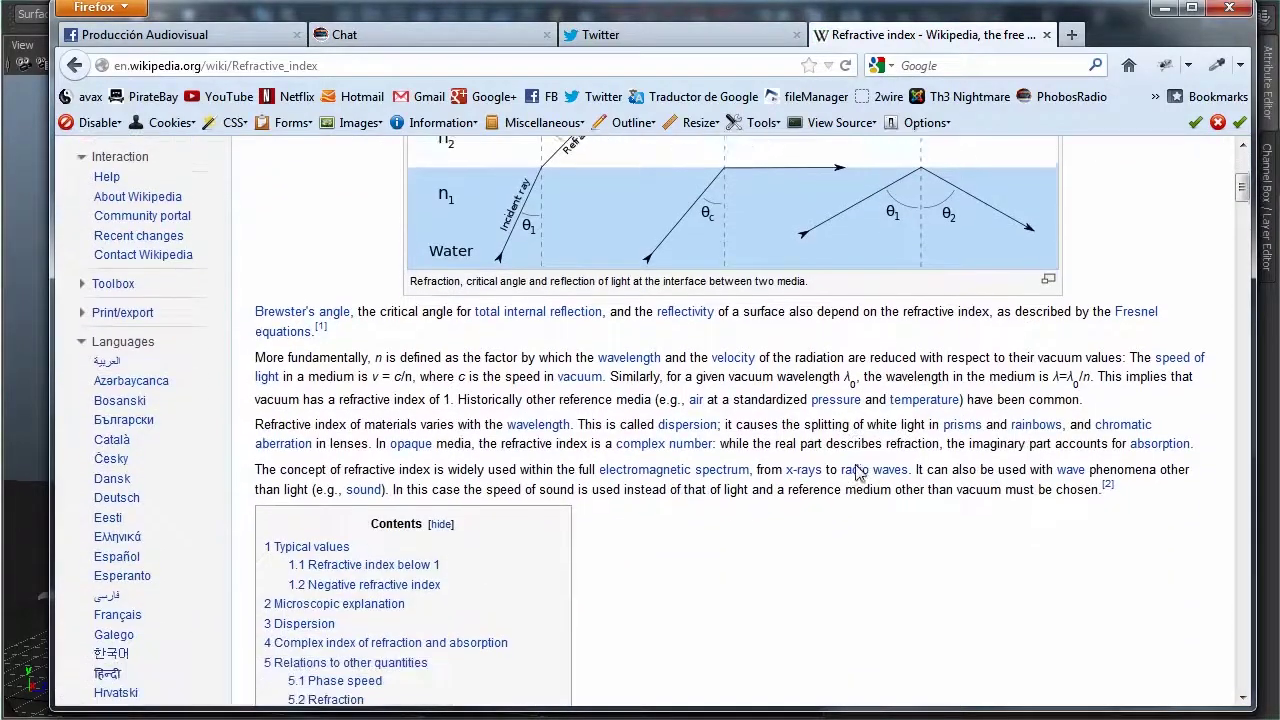
{"action": "scroll", "coordinate": [859, 476], "scroll_direction": "down", "scroll_amount": 3}
{"action": "scroll", "coordinate": [858, 472], "scroll_direction": "down", "scroll_amount": 2}
{"action": "scroll", "coordinate": [858, 472], "scroll_direction": "down", "scroll_amount": 2}
{"action": "scroll", "coordinate": [857, 470], "scroll_direction": "down", "scroll_amount": 2}
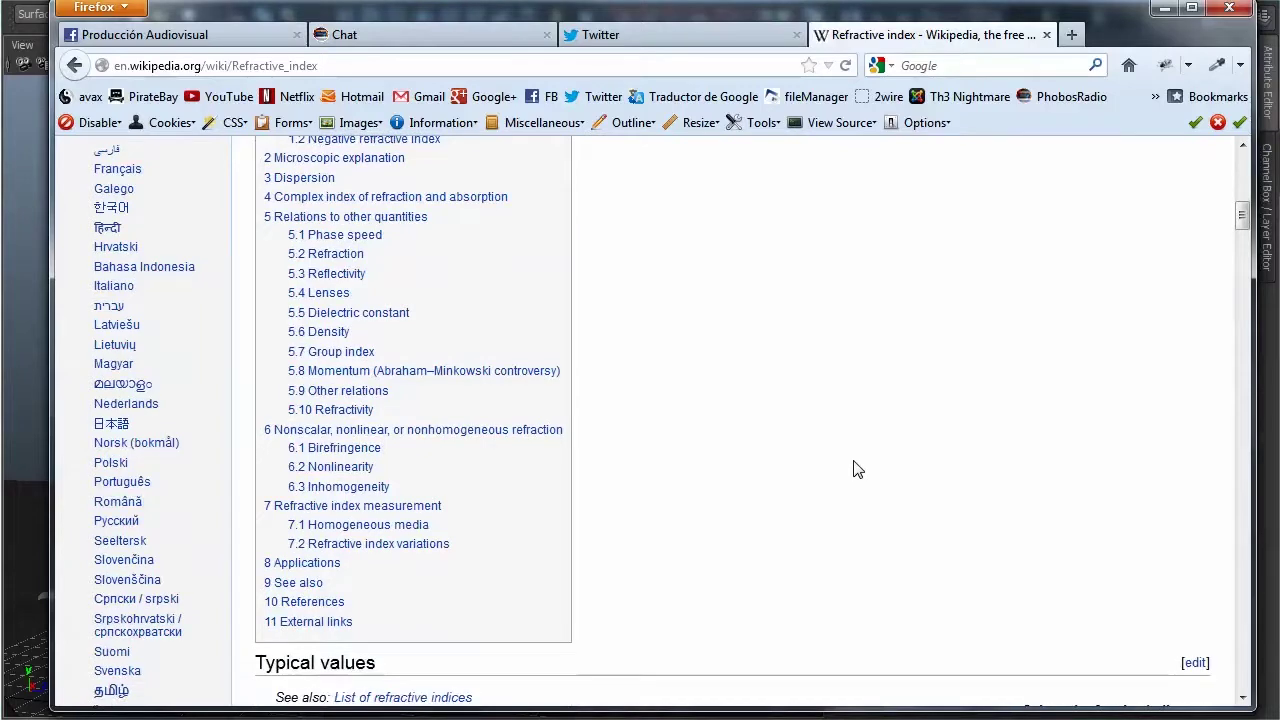
{"action": "scroll", "coordinate": [855, 468], "scroll_direction": "down", "scroll_amount": 3}
{"action": "scroll", "coordinate": [855, 468], "scroll_direction": "down", "scroll_amount": 1}
{"action": "scroll", "coordinate": [855, 468], "scroll_direction": "down", "scroll_amount": 3}
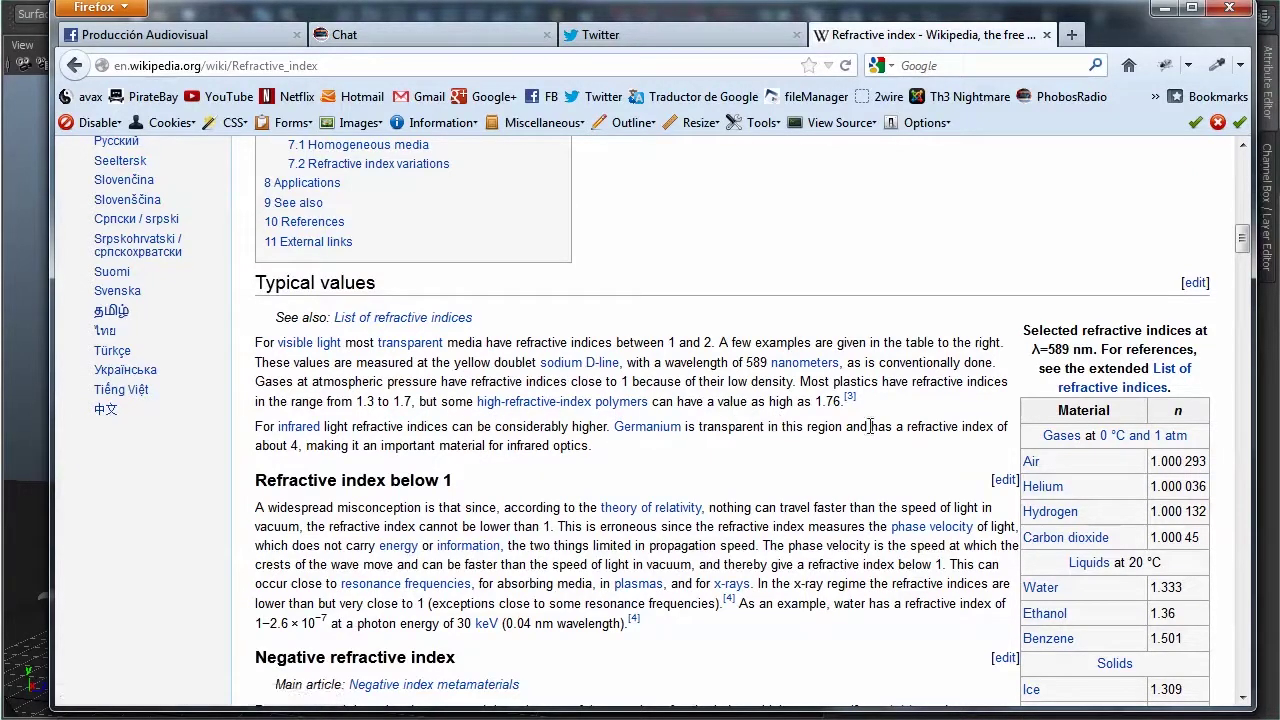
{"action": "scroll", "coordinate": [824, 466], "scroll_direction": "down", "scroll_amount": 5}
{"action": "left_click", "coordinate": [1013, 65]}
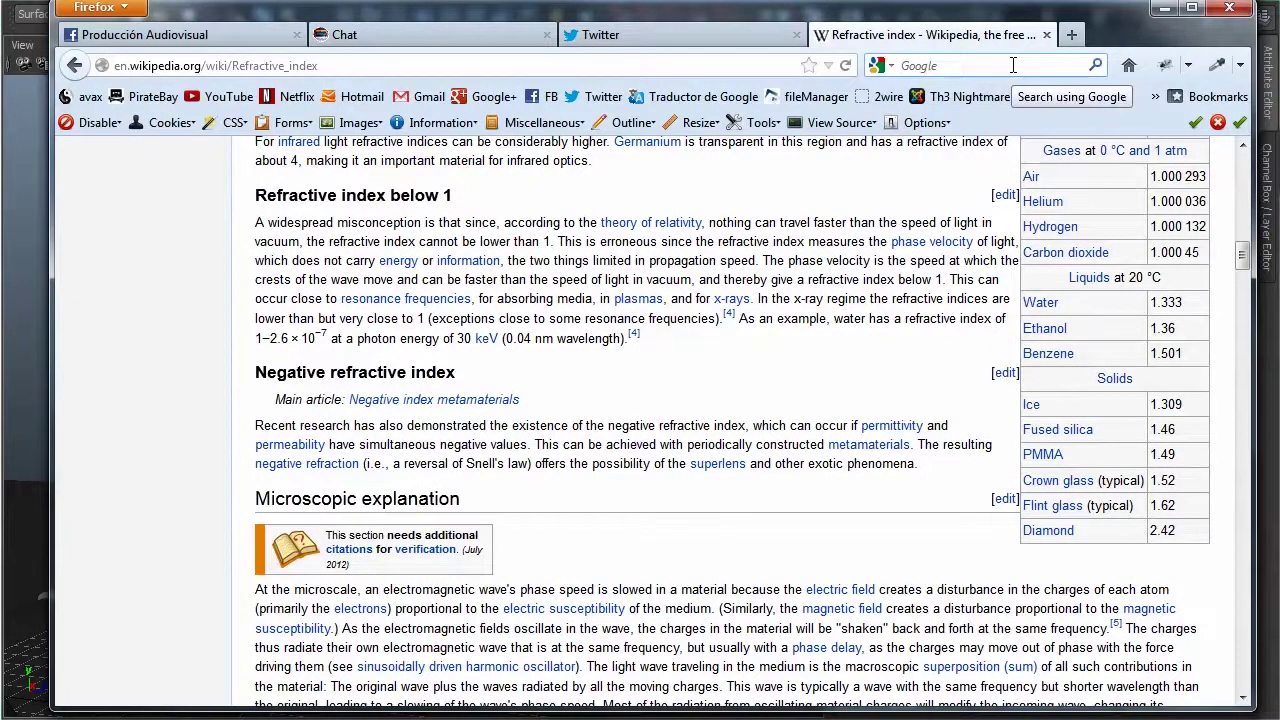
Step: Search 'wine glass refractive index' and open the Wine glass article and refractometer ad in background tabs
{"action": "type", "text": "wine"}
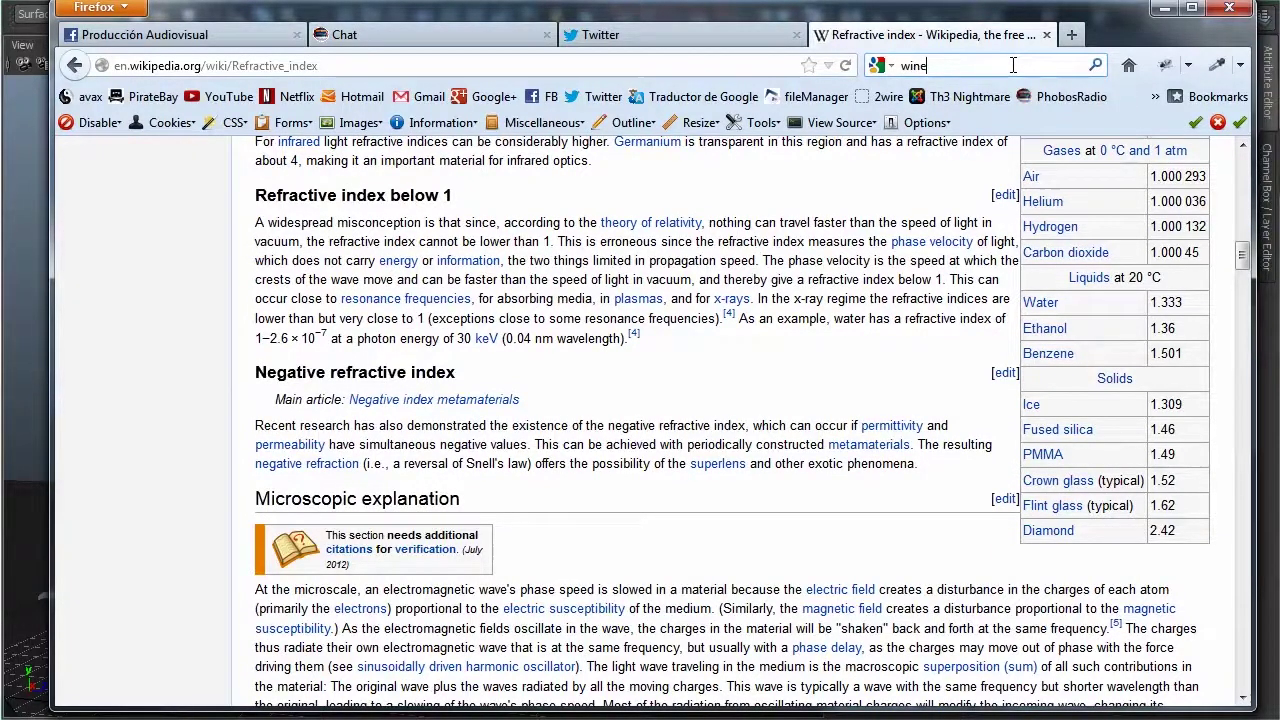
{"action": "type", "text": " glass "}
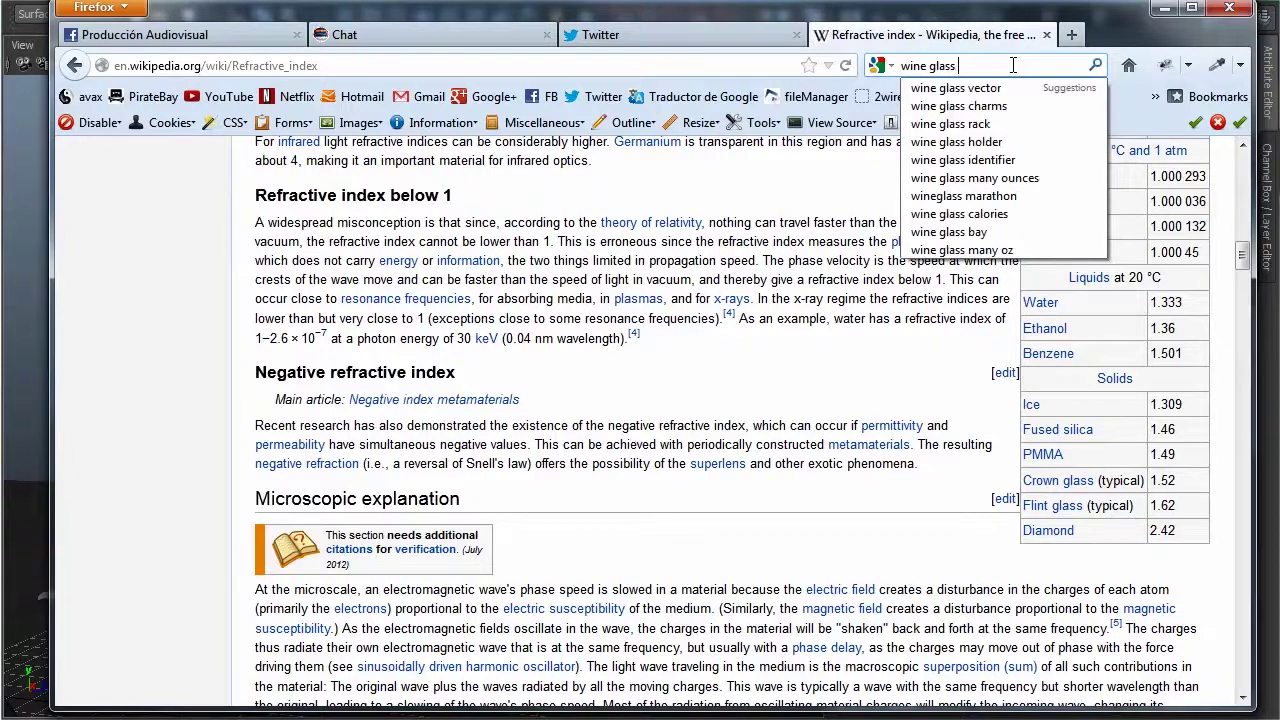
{"action": "type", "text": "refract"}
{"action": "type", "text": "ive index"}
{"action": "key", "text": "Return"}
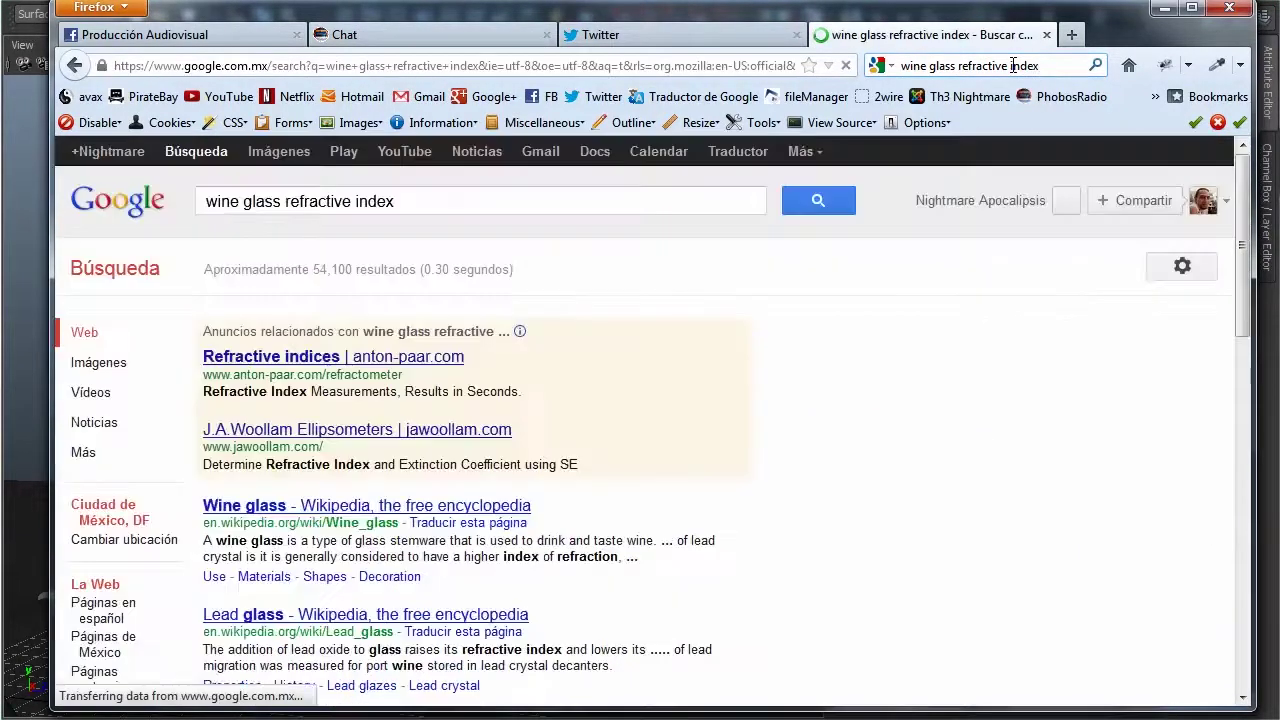
{"action": "mouse_move", "coordinate": [586, 447]}
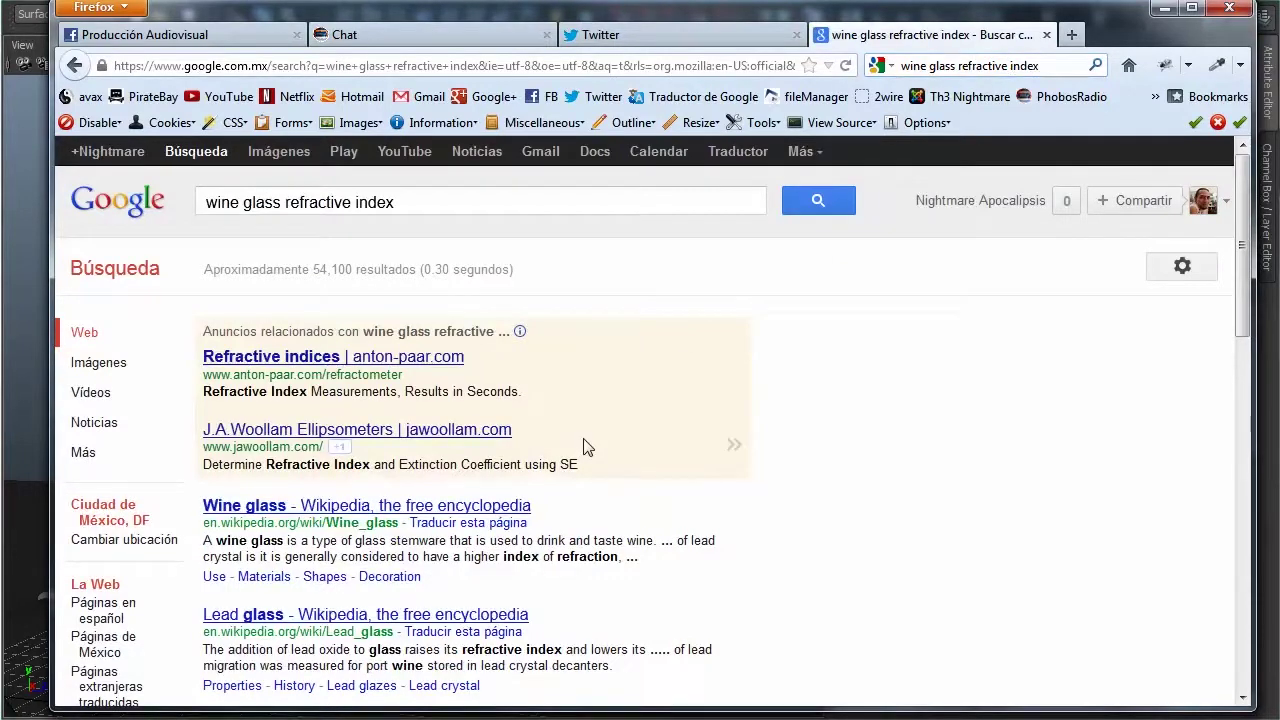
{"action": "scroll", "coordinate": [585, 447], "scroll_direction": "down", "scroll_amount": 2}
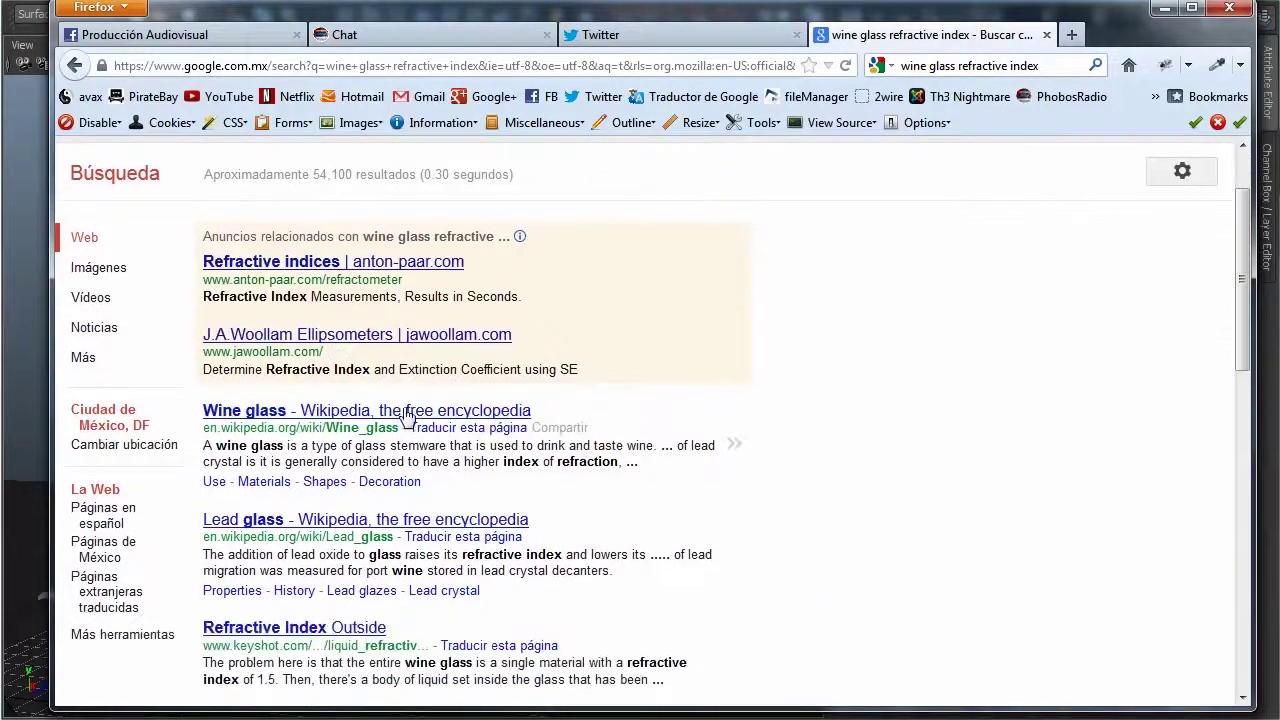
{"action": "middle_click", "coordinate": [405, 412]}
{"action": "middle_click", "coordinate": [234, 261]}
Step: Read through the Wine glass Wikipedia article
{"action": "left_click", "coordinate": [930, 34]}
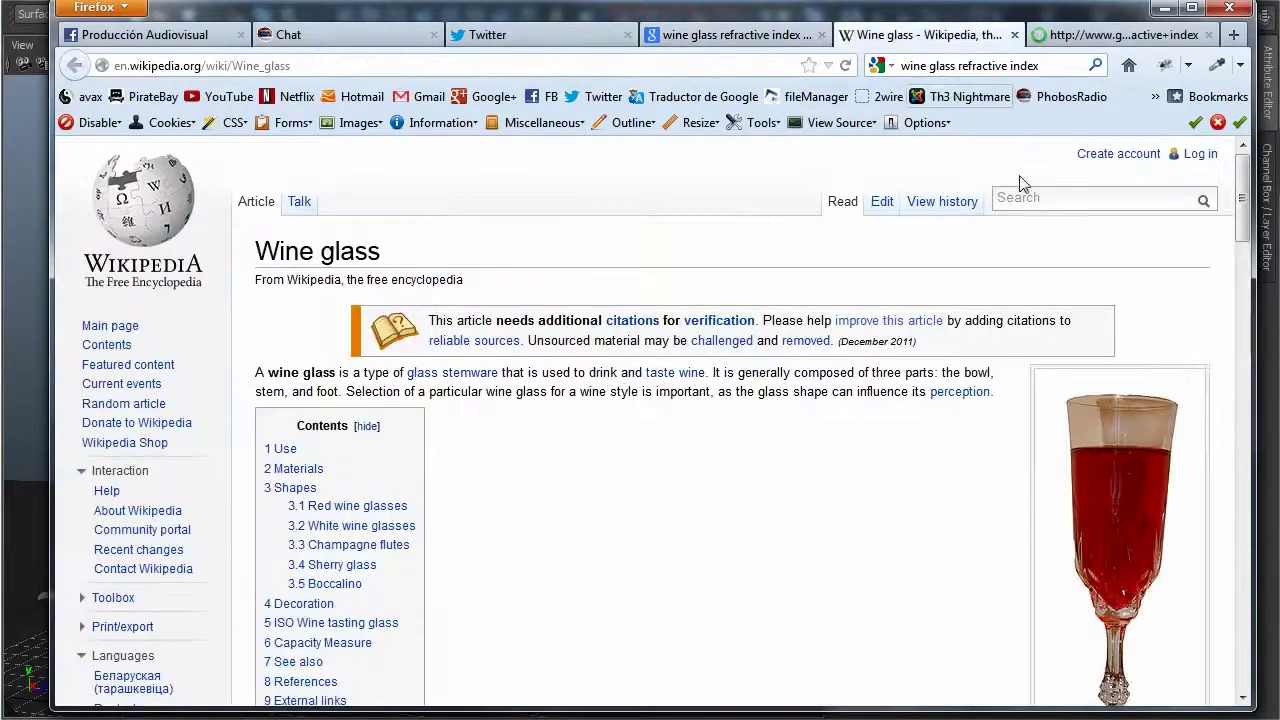
{"action": "scroll", "coordinate": [995, 320], "scroll_direction": "down", "scroll_amount": 2}
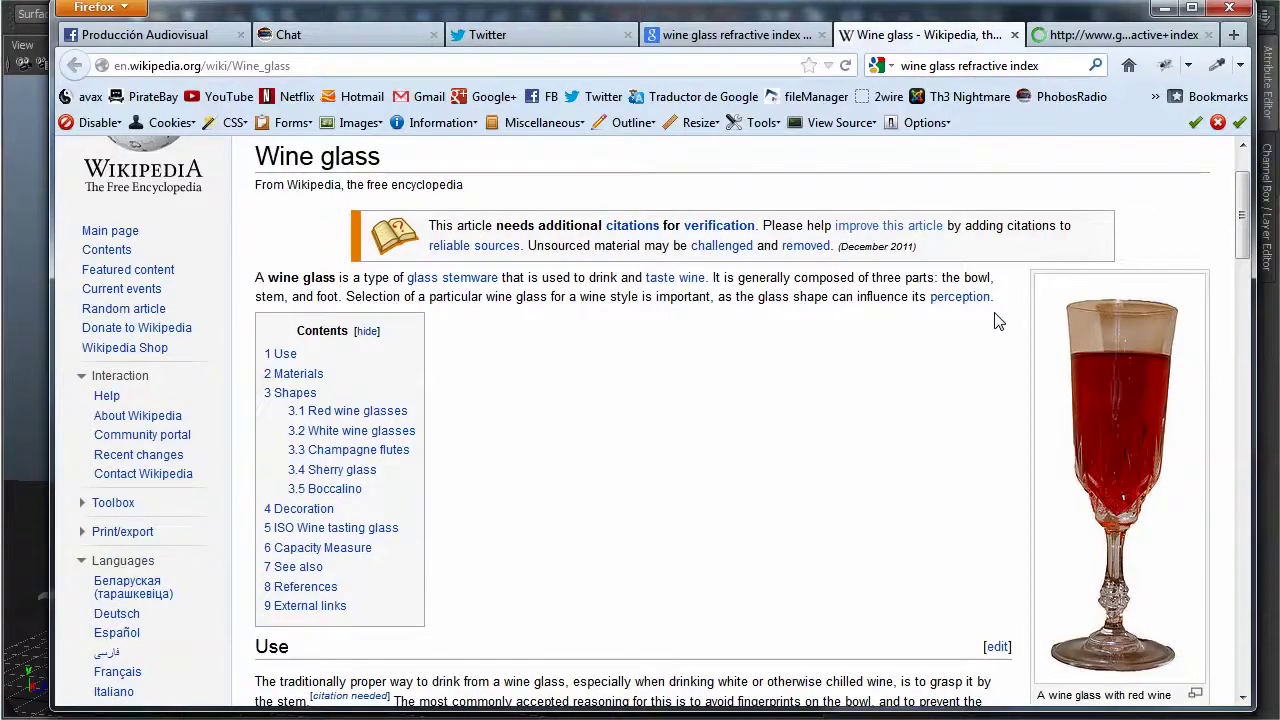
{"action": "scroll", "coordinate": [995, 320], "scroll_direction": "down", "scroll_amount": 3}
{"action": "scroll", "coordinate": [995, 320], "scroll_direction": "down", "scroll_amount": 3}
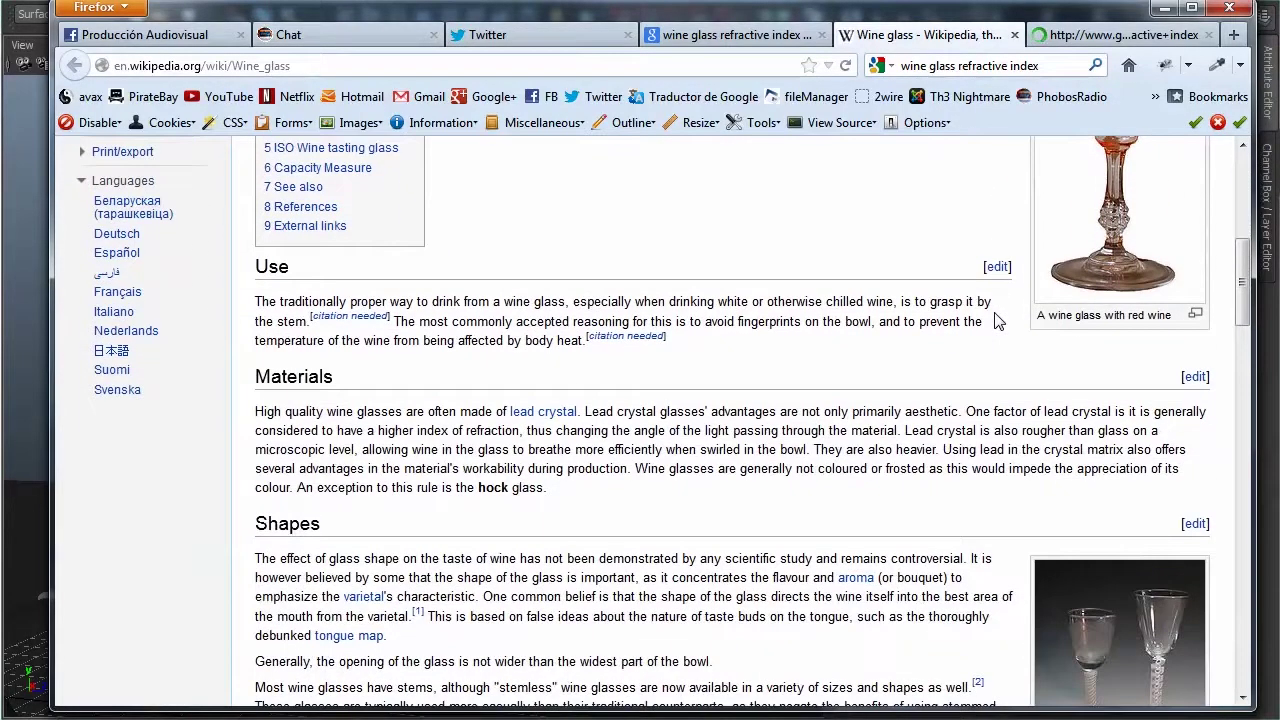
{"action": "scroll", "coordinate": [995, 320], "scroll_direction": "down", "scroll_amount": 3}
{"action": "scroll", "coordinate": [995, 320], "scroll_direction": "down", "scroll_amount": 2}
{"action": "scroll", "coordinate": [995, 320], "scroll_direction": "down", "scroll_amount": 2}
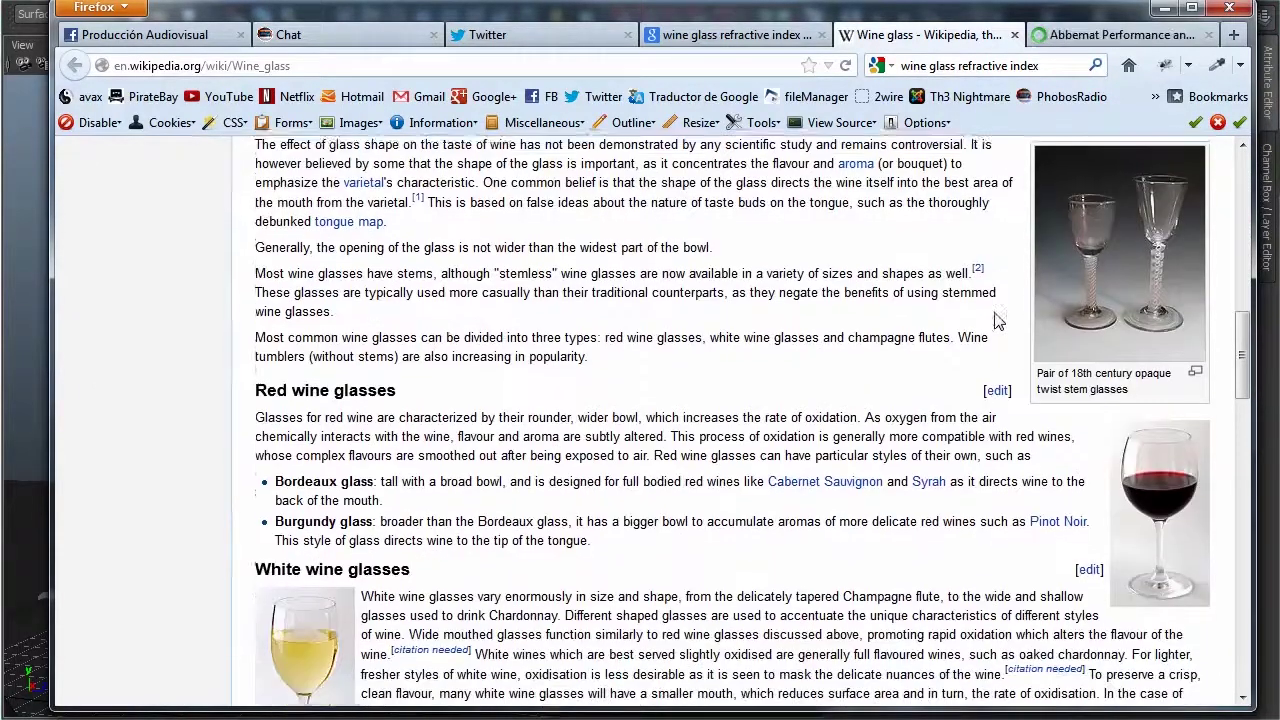
{"action": "scroll", "coordinate": [995, 320], "scroll_direction": "down", "scroll_amount": 1}
{"action": "scroll", "coordinate": [995, 320], "scroll_direction": "down", "scroll_amount": 2}
{"action": "scroll", "coordinate": [995, 320], "scroll_direction": "down", "scroll_amount": 3}
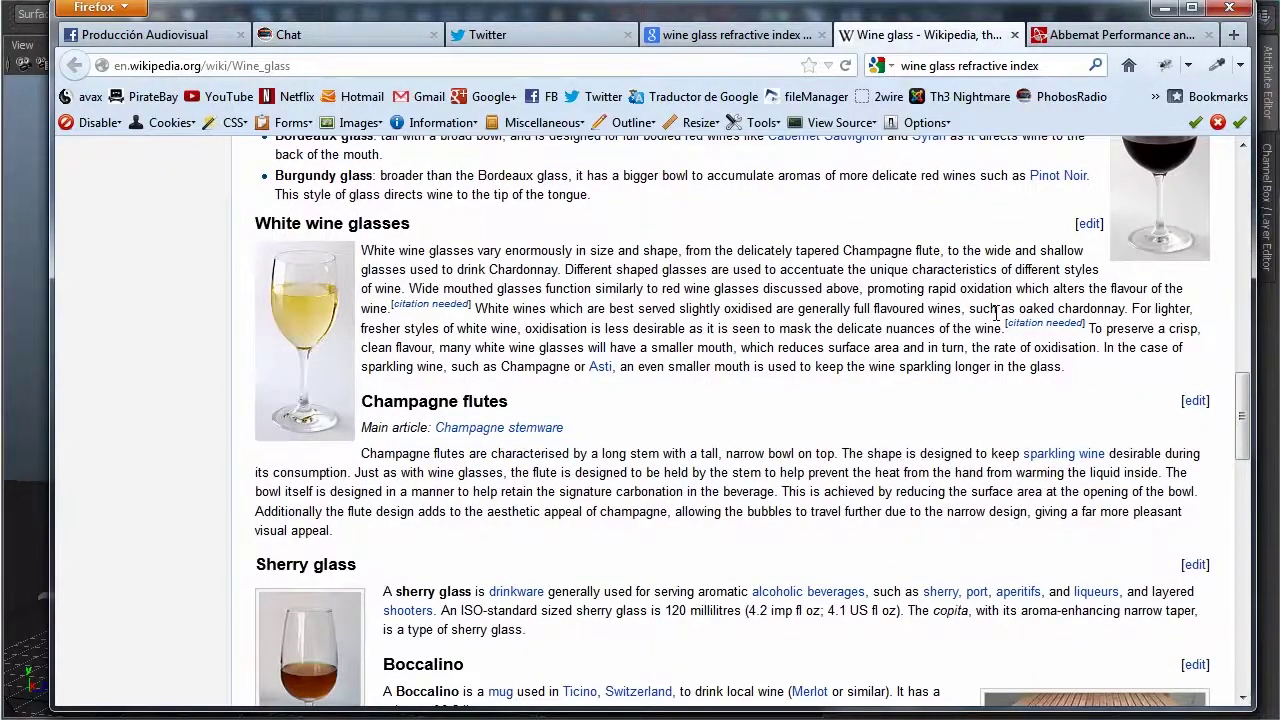
{"action": "scroll", "coordinate": [995, 318], "scroll_direction": "down", "scroll_amount": 3}
{"action": "scroll", "coordinate": [1000, 323], "scroll_direction": "down", "scroll_amount": 3}
{"action": "scroll", "coordinate": [1005, 328], "scroll_direction": "down", "scroll_amount": 2}
{"action": "scroll", "coordinate": [1005, 328], "scroll_direction": "down", "scroll_amount": 2}
{"action": "scroll", "coordinate": [1005, 328], "scroll_direction": "down", "scroll_amount": 2}
Step: Skim the Abbemat refractometer page, then close it and the Wine glass tab
{"action": "left_click", "coordinate": [1085, 38]}
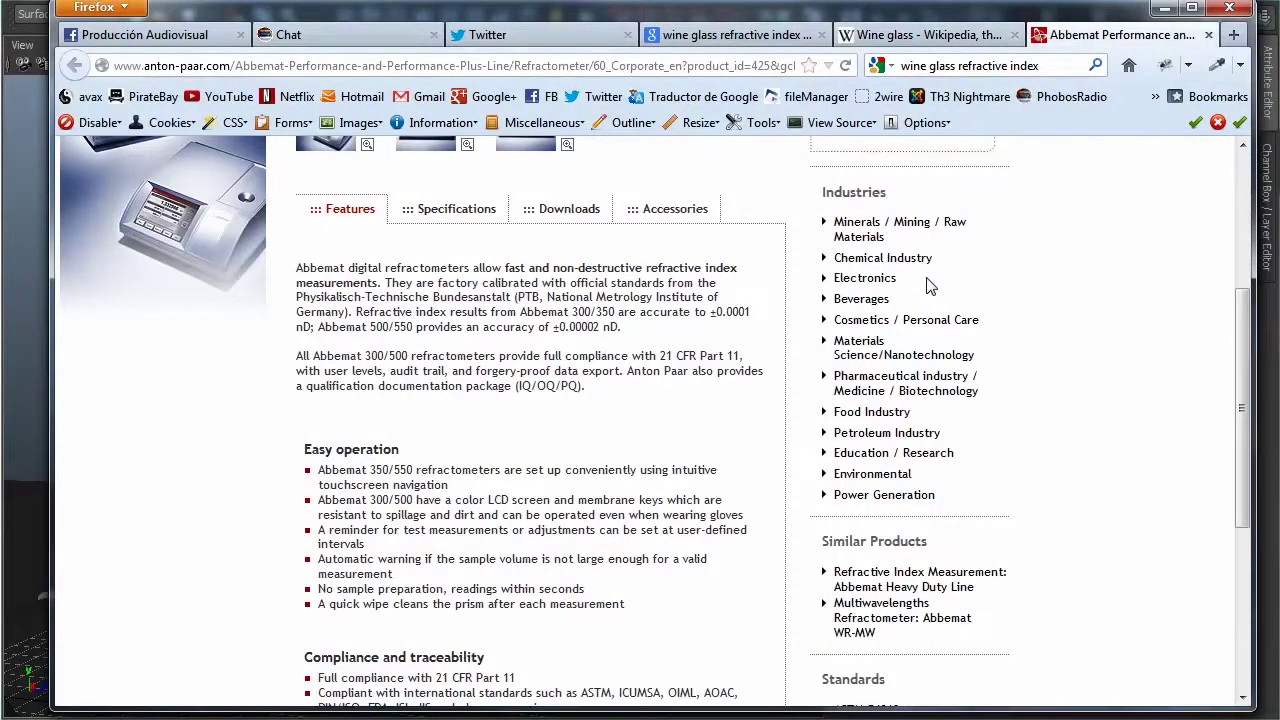
{"action": "scroll", "coordinate": [928, 286], "scroll_direction": "down", "scroll_amount": 3}
{"action": "scroll", "coordinate": [928, 286], "scroll_direction": "down", "scroll_amount": 3}
{"action": "key", "text": "ctrl+w"}
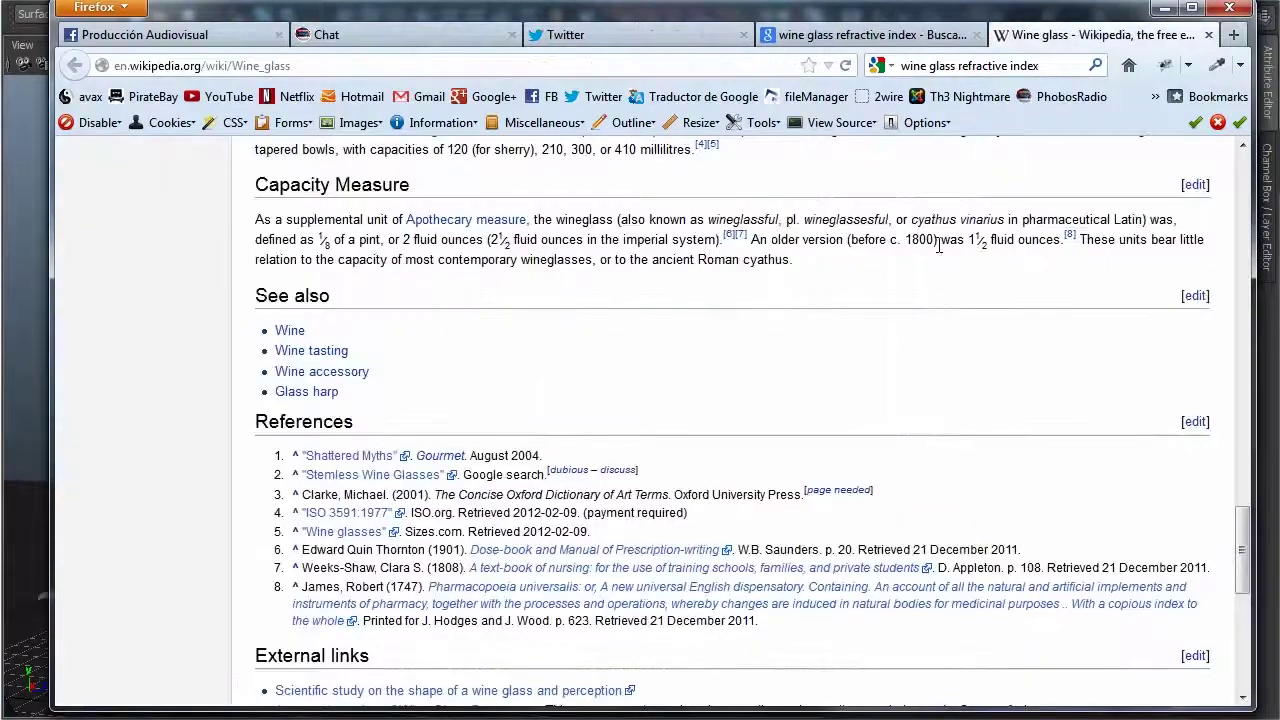
{"action": "scroll", "coordinate": [937, 244], "scroll_direction": "down", "scroll_amount": 5}
{"action": "scroll", "coordinate": [937, 244], "scroll_direction": "up", "scroll_amount": 10}
{"action": "key", "text": "ctrl+w"}
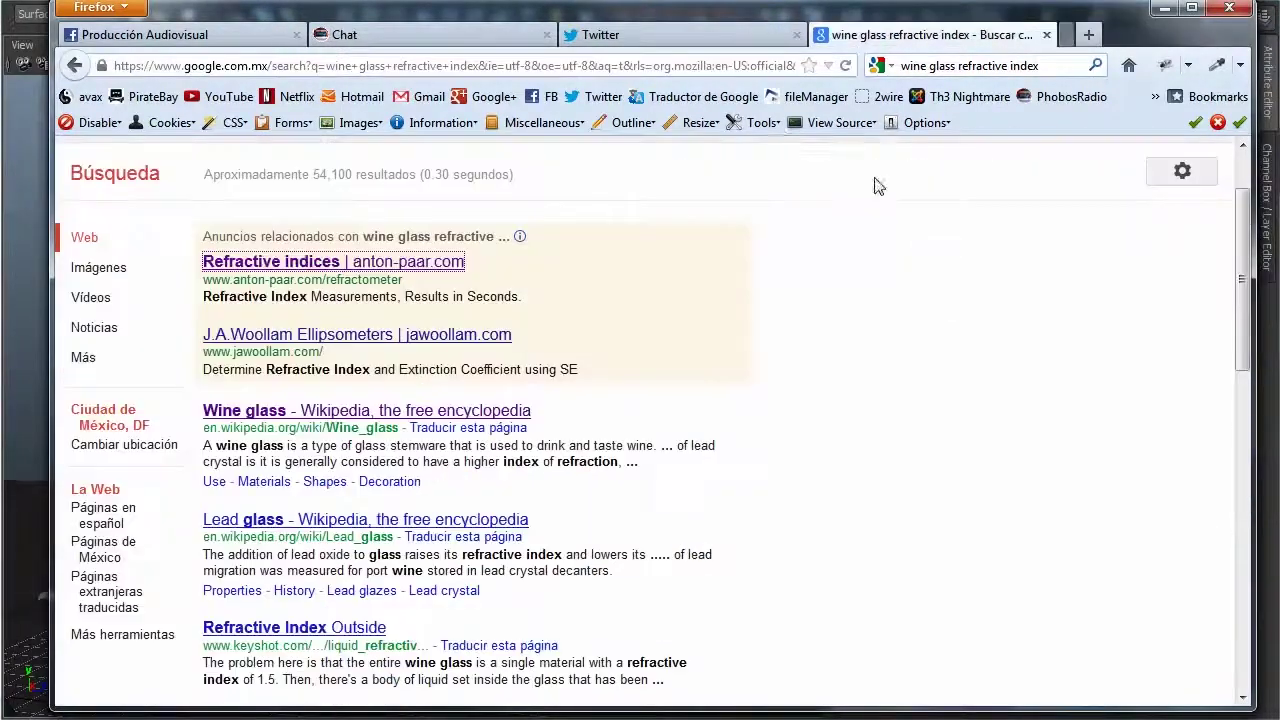
{"action": "scroll", "coordinate": [628, 323], "scroll_direction": "down", "scroll_amount": 3}
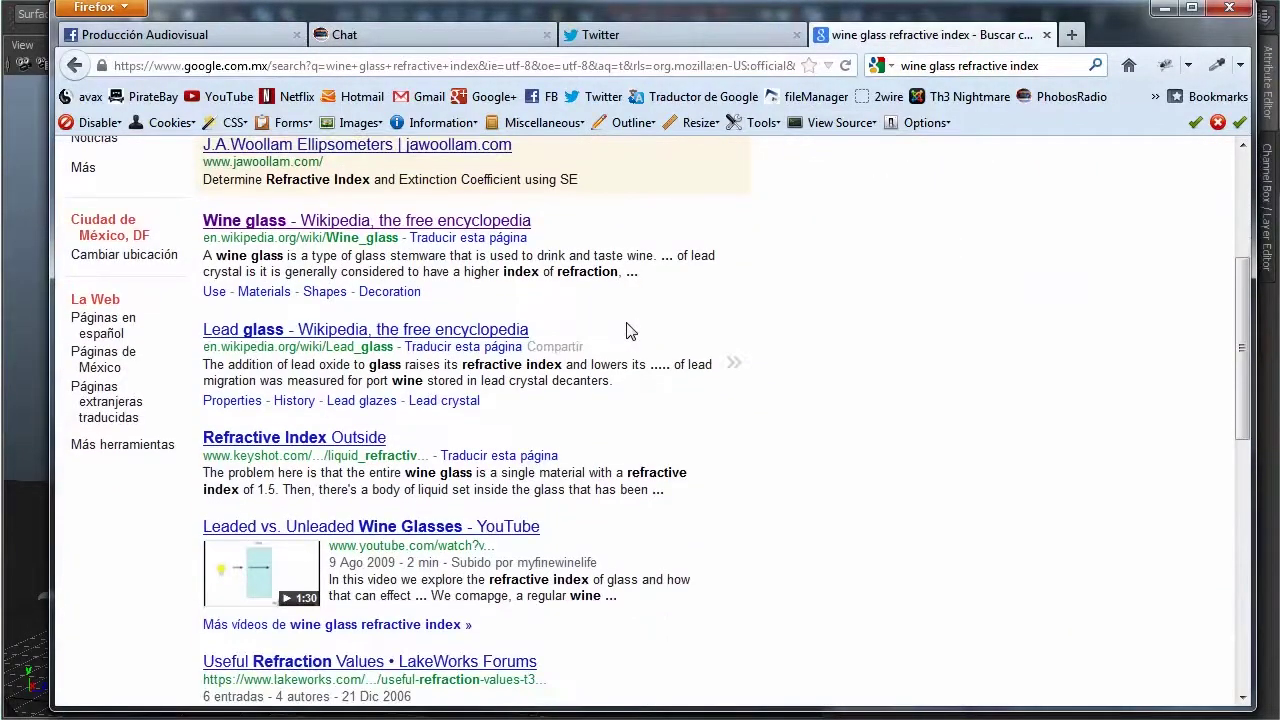
{"action": "scroll", "coordinate": [626, 329], "scroll_direction": "down", "scroll_amount": 2}
{"action": "middle_click", "coordinate": [459, 240]}
{"action": "middle_click", "coordinate": [300, 342]}
{"action": "left_click", "coordinate": [936, 34]}
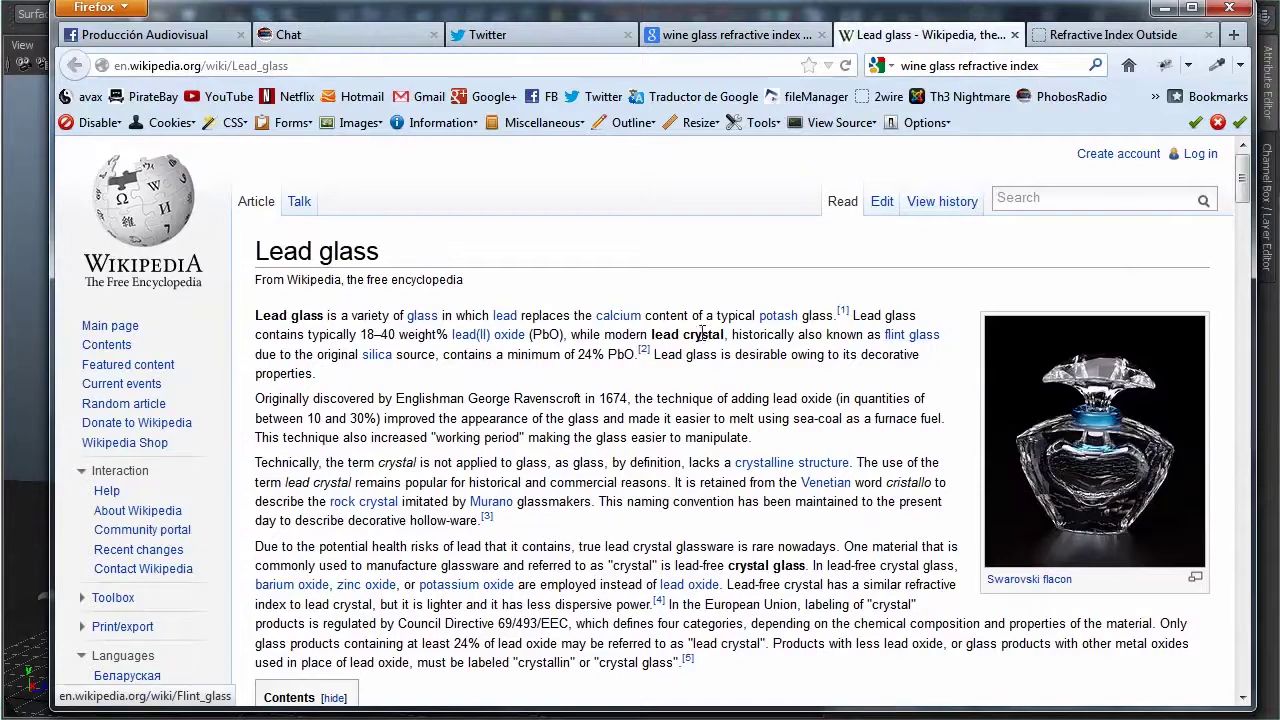
{"action": "scroll", "coordinate": [412, 420], "scroll_direction": "down", "scroll_amount": 4}
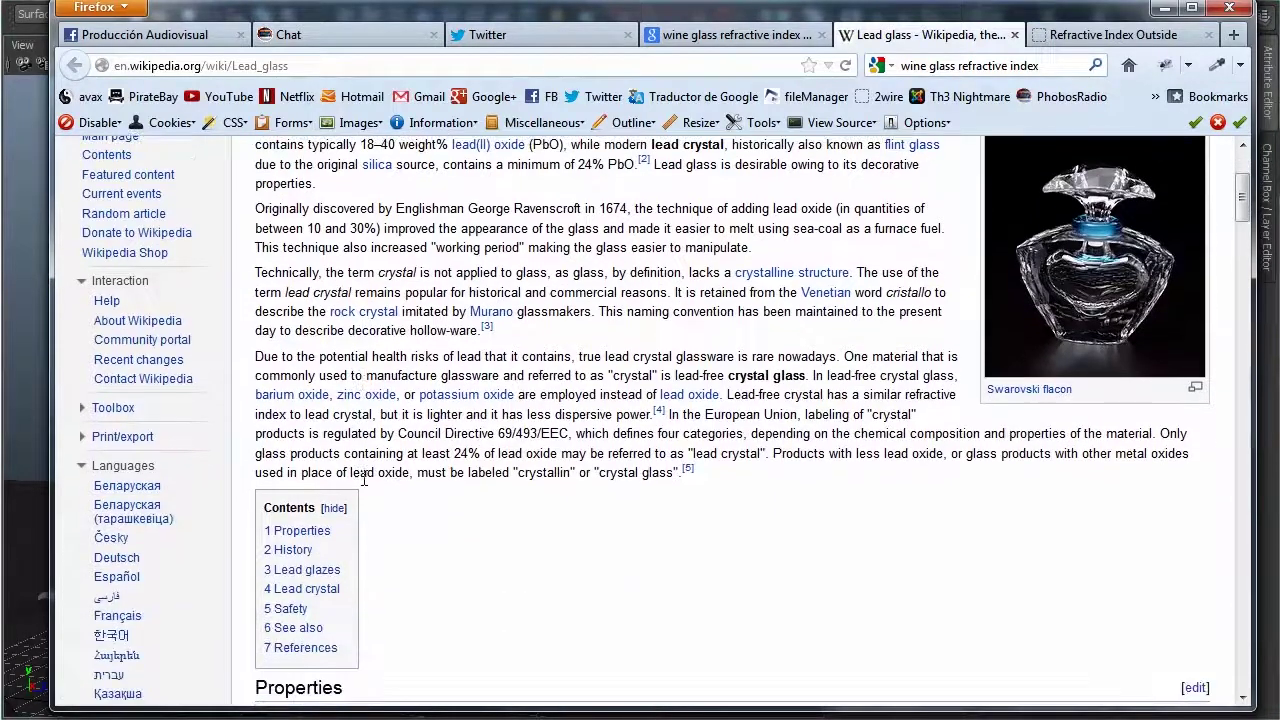
{"action": "scroll", "coordinate": [363, 480], "scroll_direction": "down", "scroll_amount": 4}
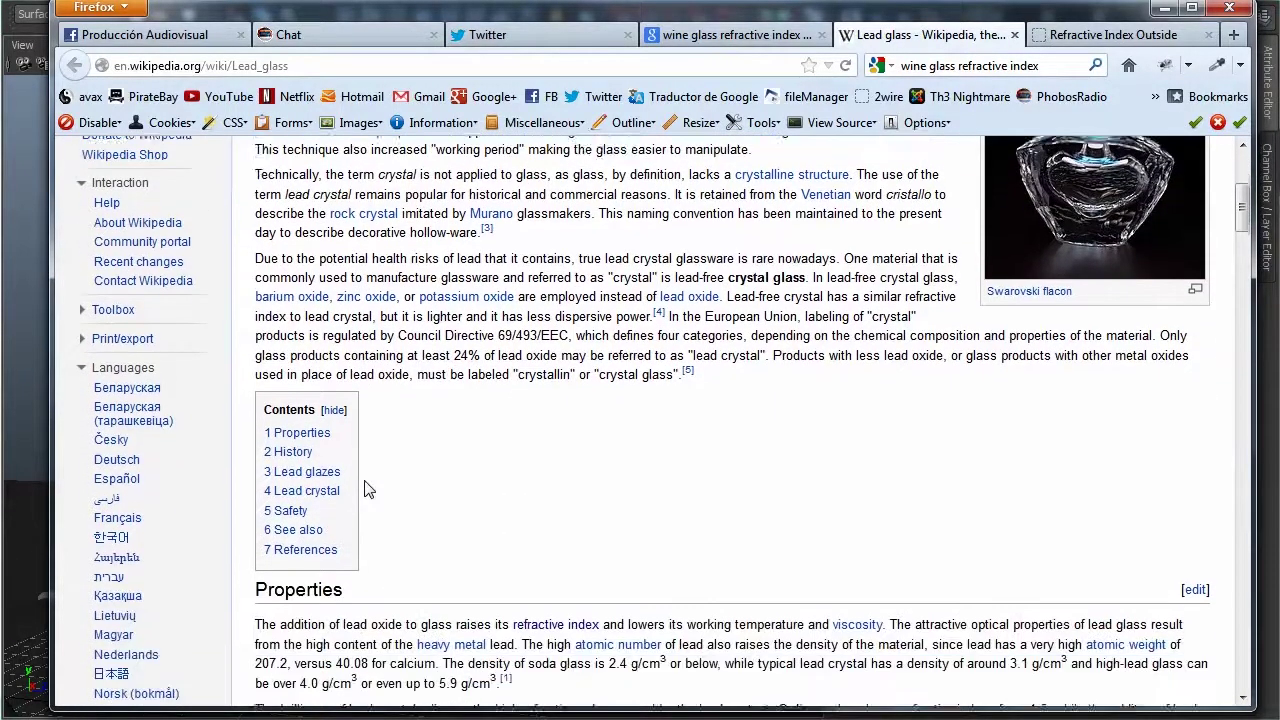
{"action": "scroll", "coordinate": [363, 488], "scroll_direction": "up", "scroll_amount": 2}
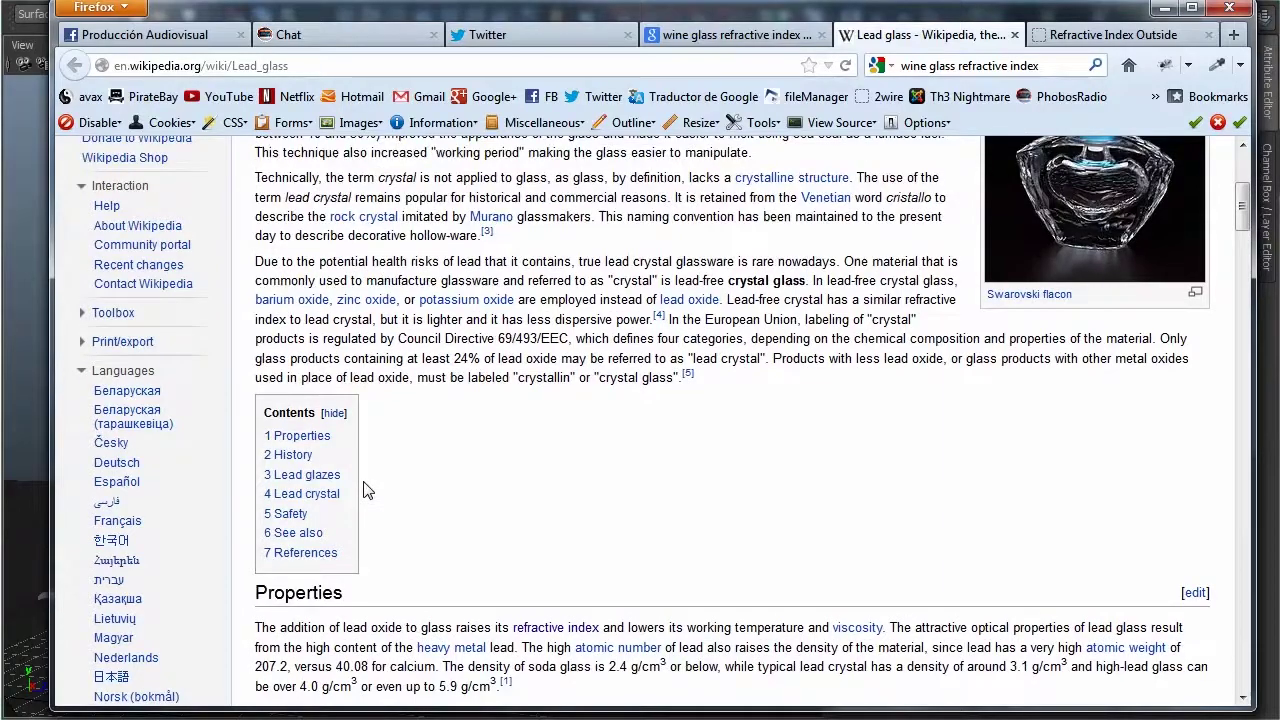
{"action": "scroll", "coordinate": [363, 490], "scroll_direction": "up", "scroll_amount": 4}
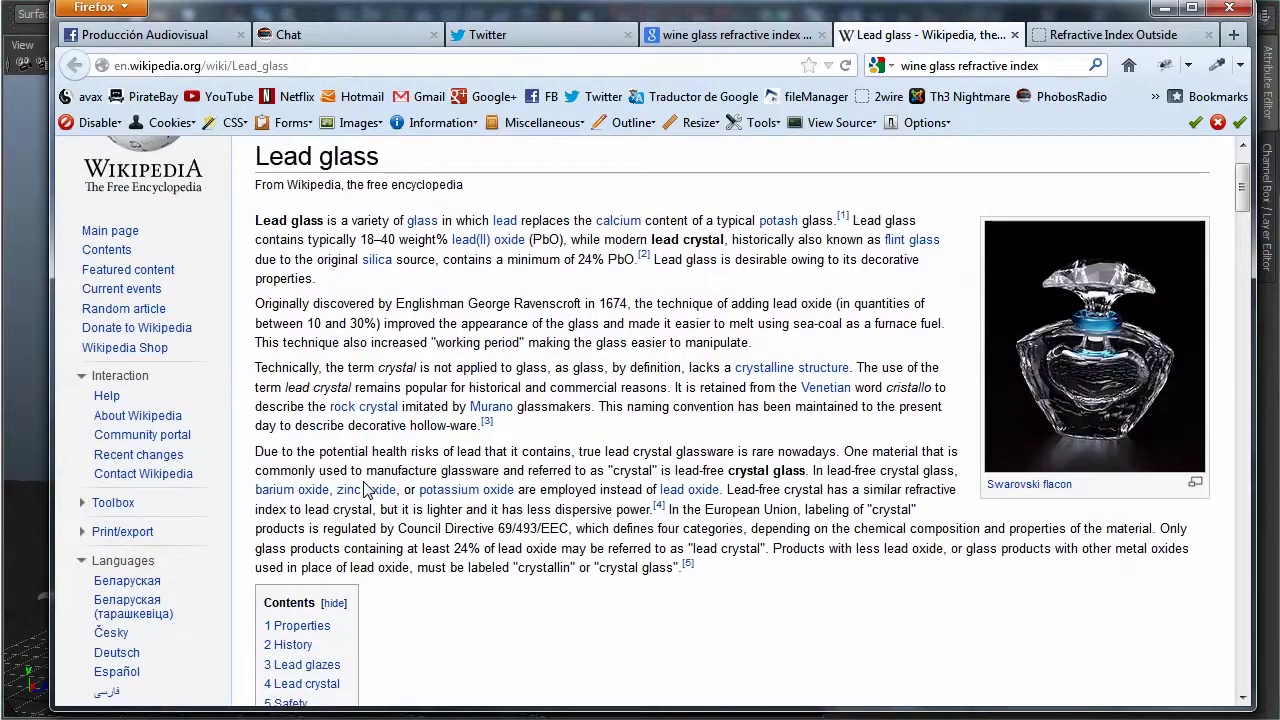
{"action": "scroll", "coordinate": [363, 490], "scroll_direction": "down", "scroll_amount": 6}
{"action": "scroll", "coordinate": [363, 490], "scroll_direction": "down", "scroll_amount": 2}
{"action": "scroll", "coordinate": [363, 490], "scroll_direction": "down", "scroll_amount": 4}
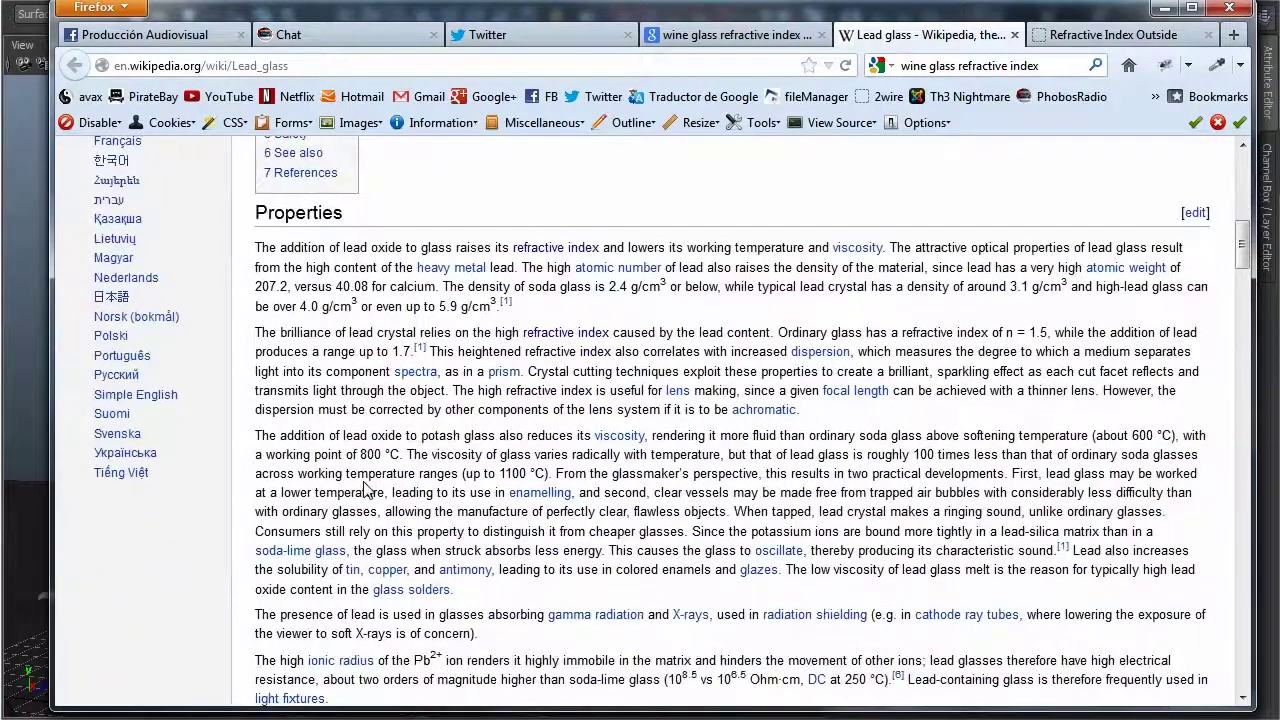
{"action": "scroll", "coordinate": [393, 432], "scroll_direction": "down", "scroll_amount": 2}
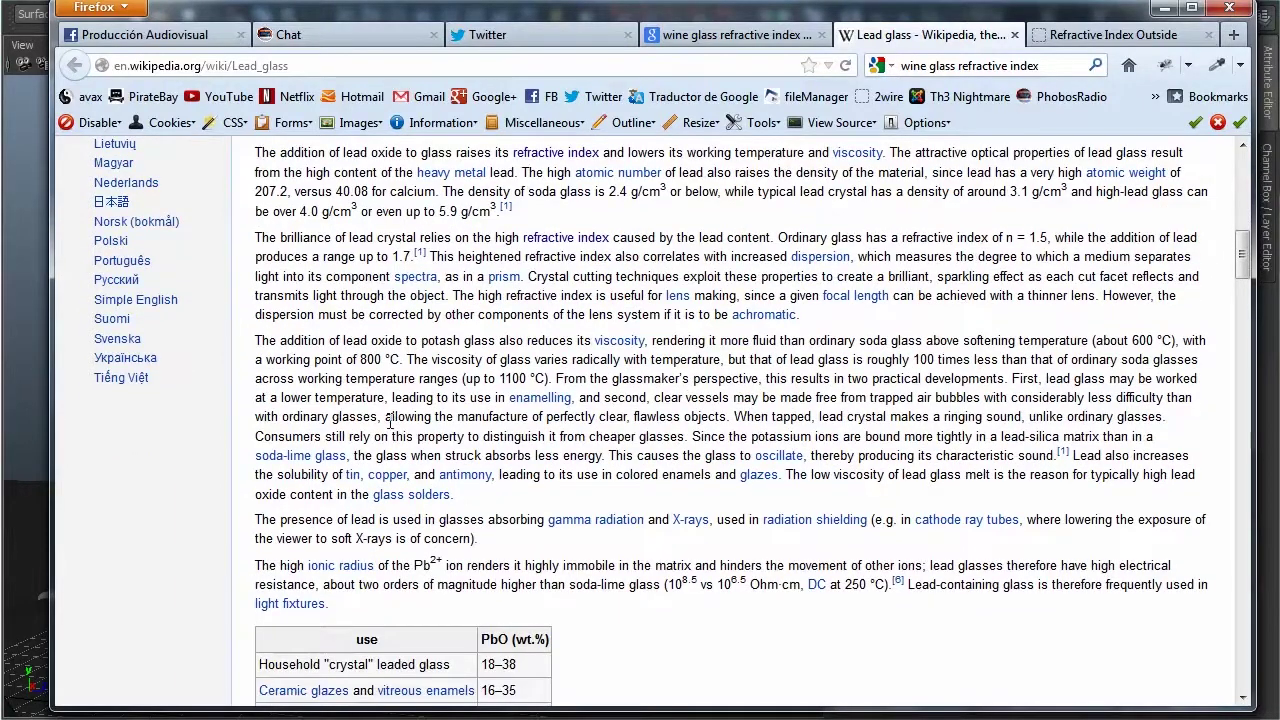
{"action": "scroll", "coordinate": [390, 422], "scroll_direction": "down", "scroll_amount": 4}
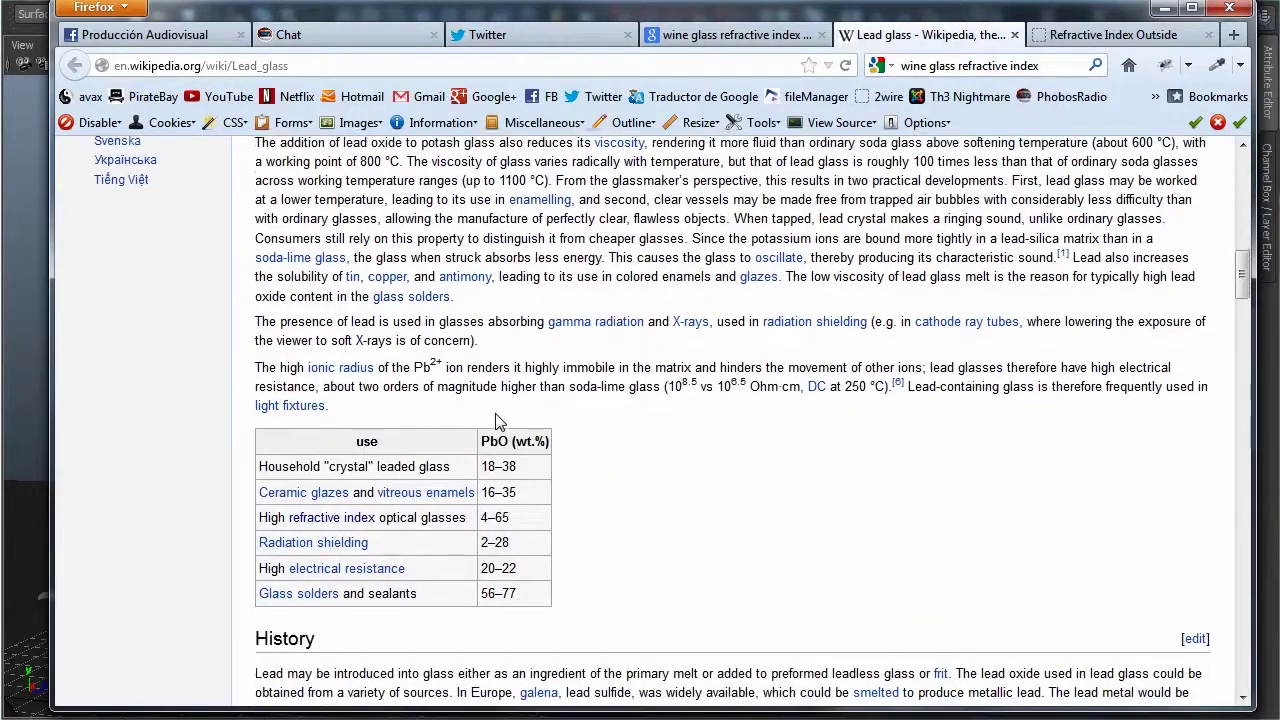
{"action": "scroll", "coordinate": [499, 421], "scroll_direction": "down", "scroll_amount": 4}
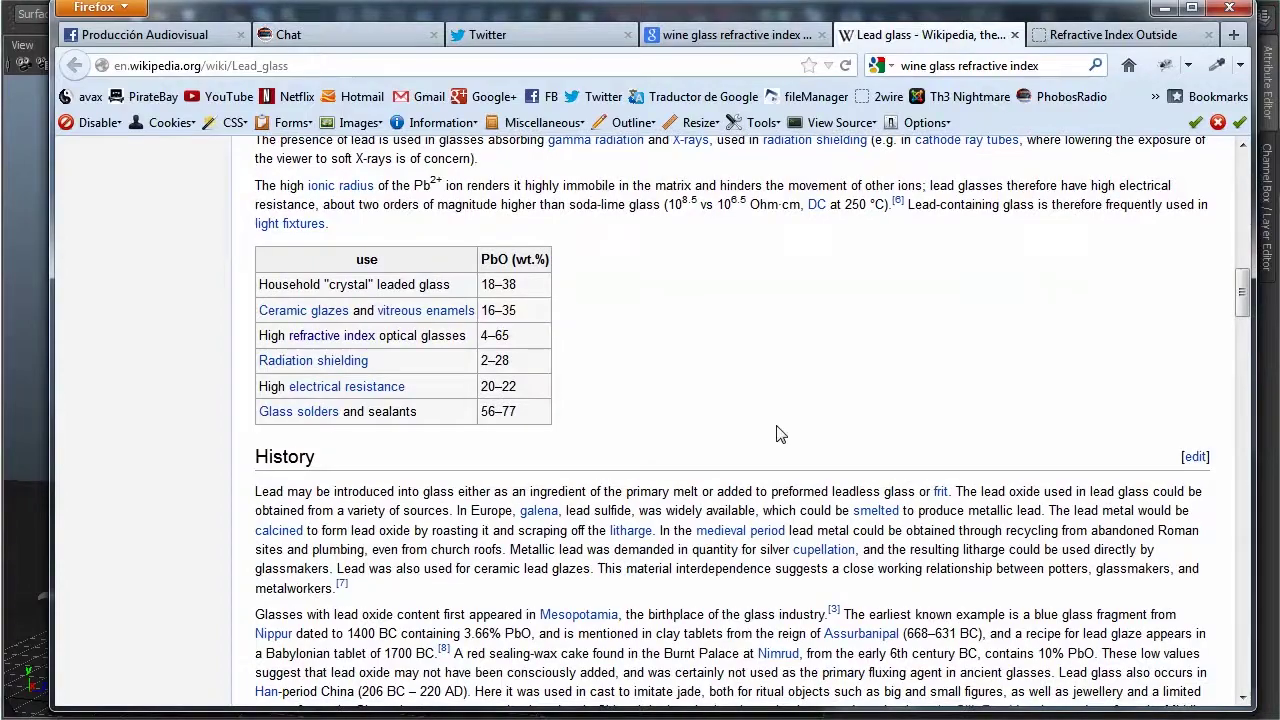
{"action": "scroll", "coordinate": [780, 434], "scroll_direction": "down", "scroll_amount": 2}
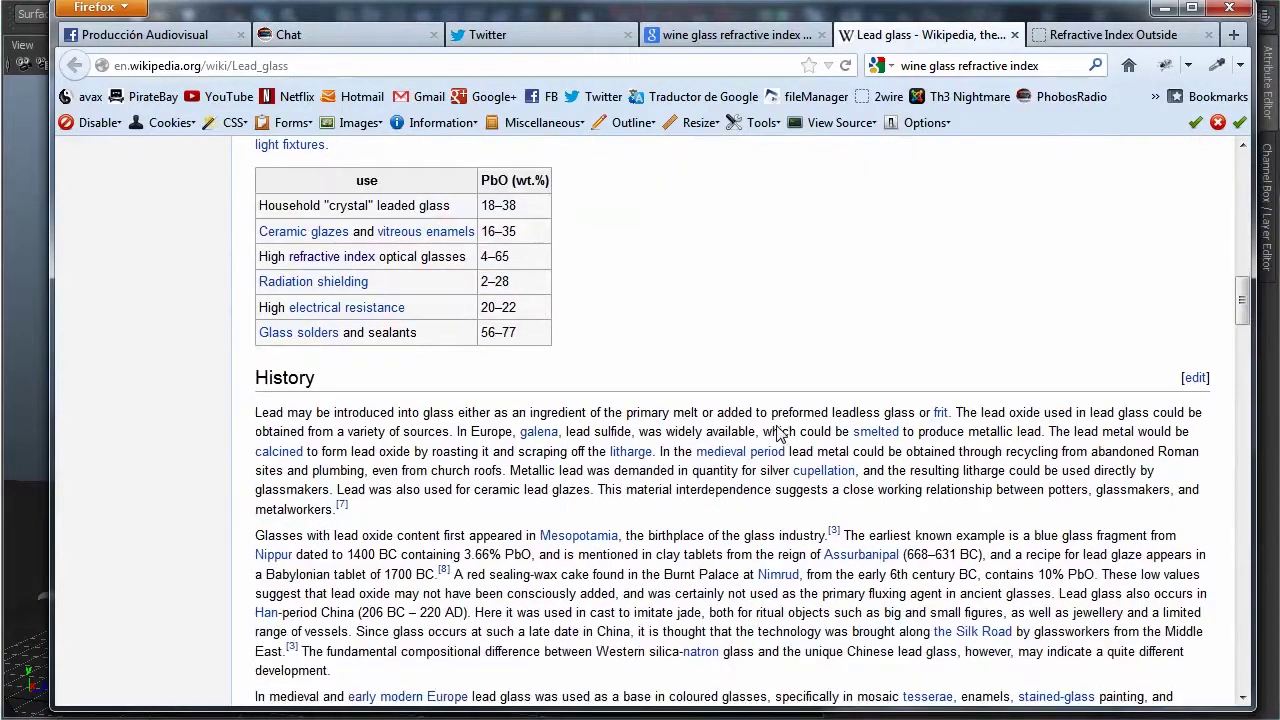
{"action": "scroll", "coordinate": [780, 434], "scroll_direction": "down", "scroll_amount": 6}
{"action": "scroll", "coordinate": [780, 434], "scroll_direction": "down", "scroll_amount": 6}
{"action": "scroll", "coordinate": [778, 430], "scroll_direction": "down", "scroll_amount": 6}
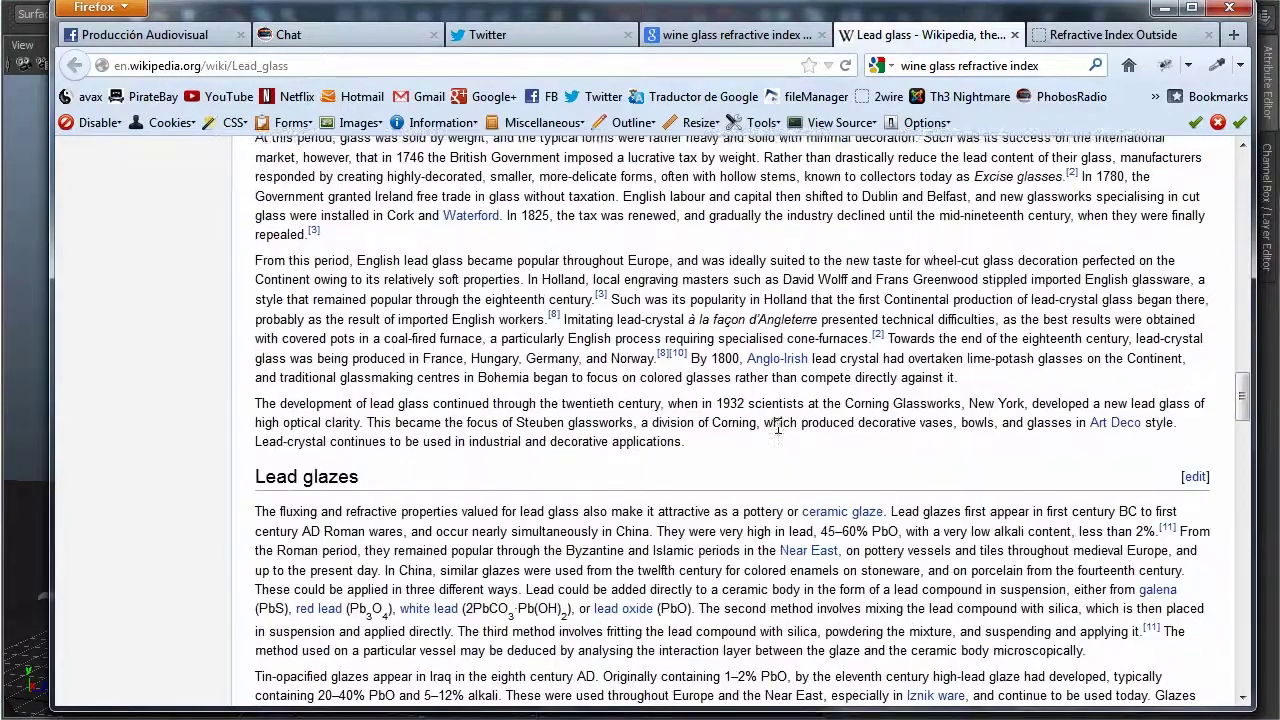
{"action": "scroll", "coordinate": [778, 428], "scroll_direction": "down", "scroll_amount": 5}
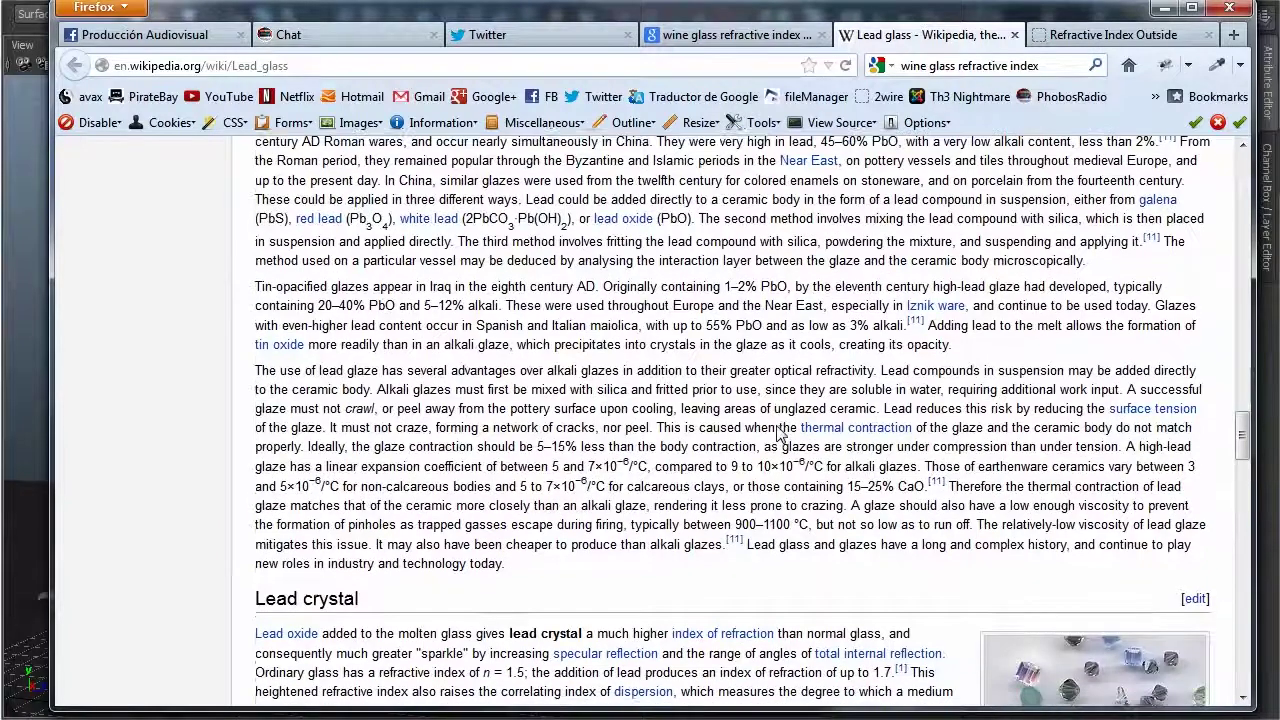
{"action": "scroll", "coordinate": [778, 428], "scroll_direction": "down", "scroll_amount": 7}
{"action": "scroll", "coordinate": [778, 428], "scroll_direction": "down", "scroll_amount": 7}
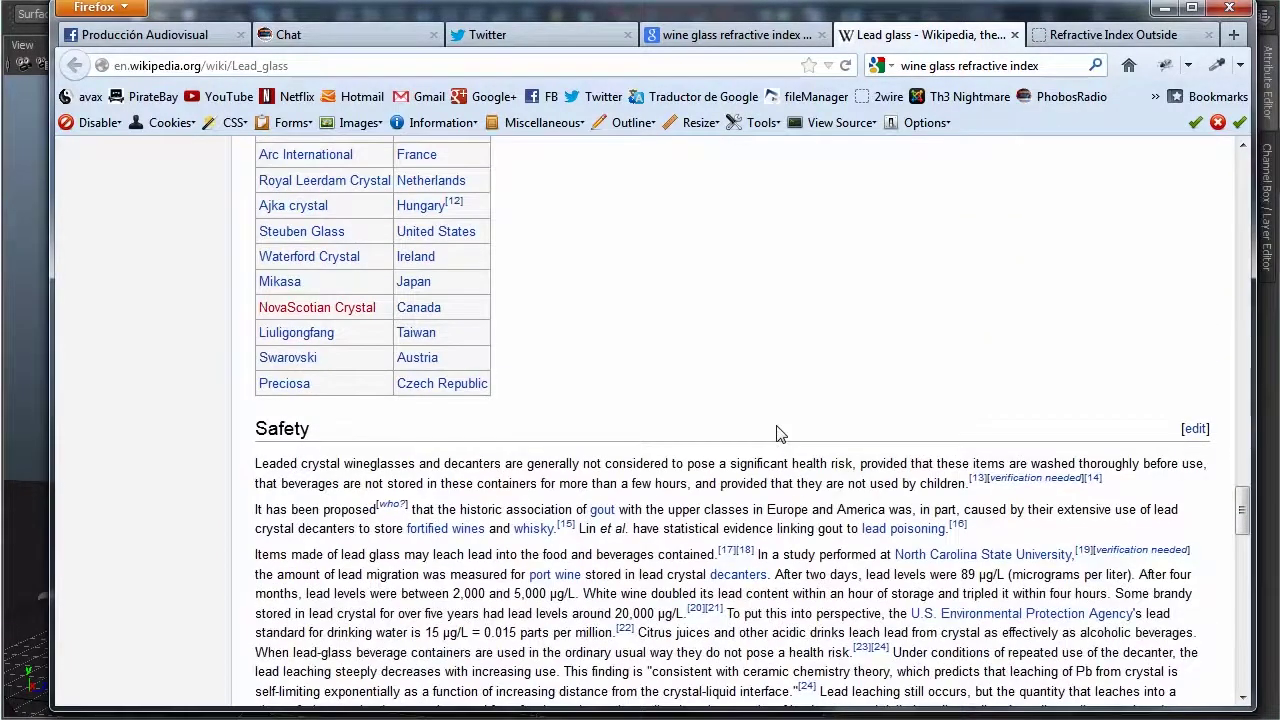
{"action": "scroll", "coordinate": [779, 432], "scroll_direction": "up", "scroll_amount": 4}
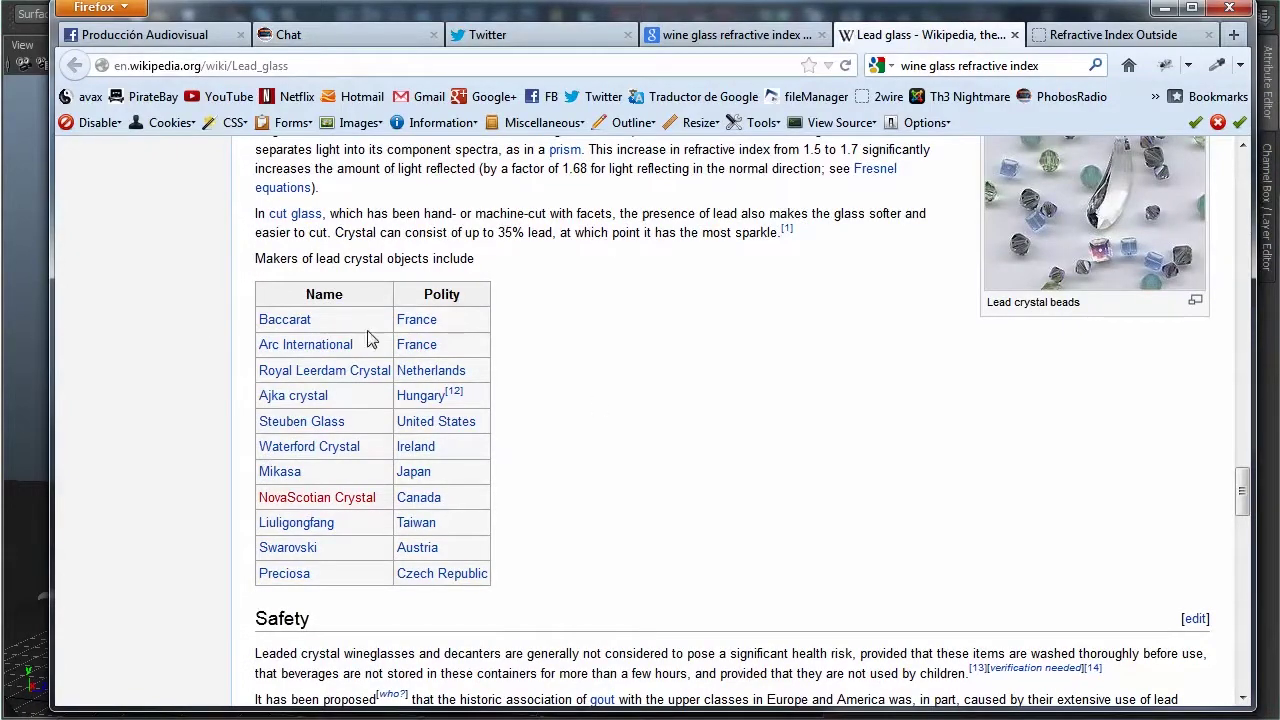
{"action": "scroll", "coordinate": [728, 340], "scroll_direction": "down", "scroll_amount": 8}
{"action": "scroll", "coordinate": [727, 349], "scroll_direction": "down", "scroll_amount": 4}
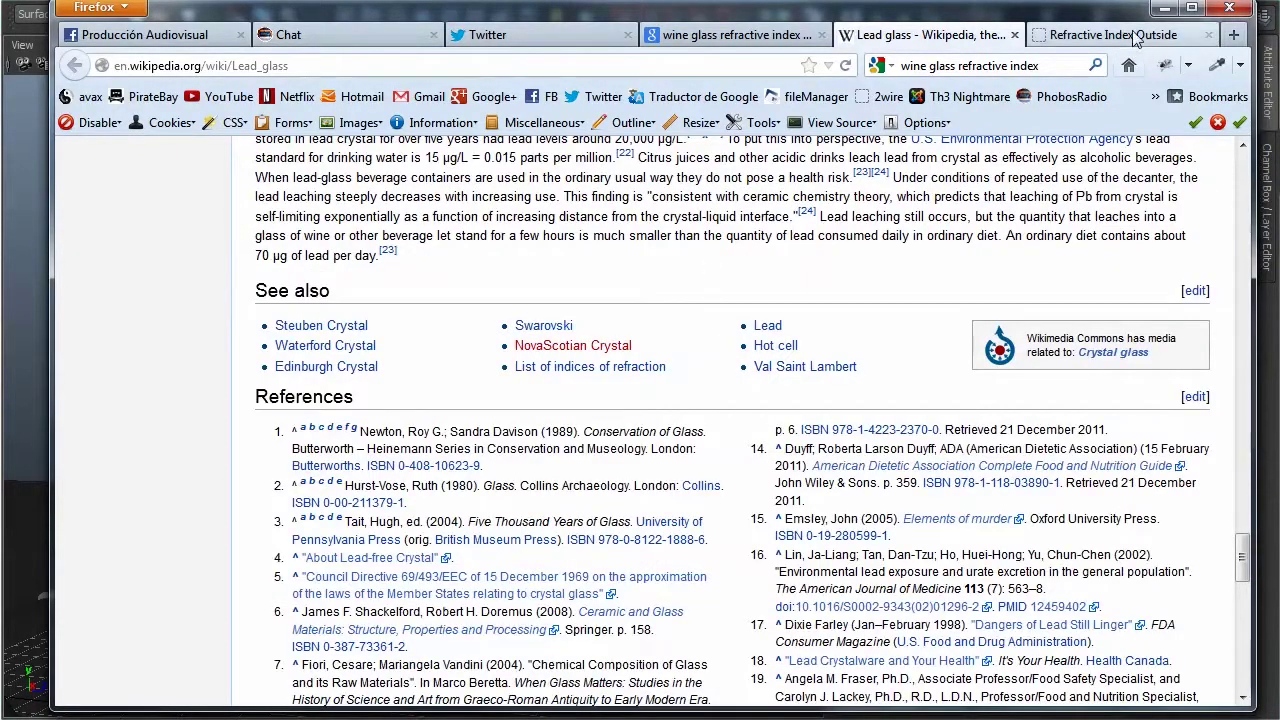
Step: View the two wine-glass renders compared on the Refractive Index Outside page
{"action": "left_click", "coordinate": [1136, 36]}
{"action": "scroll", "coordinate": [1000, 250], "scroll_direction": "down", "scroll_amount": 3}
{"action": "scroll", "coordinate": [970, 298], "scroll_direction": "down", "scroll_amount": 2}
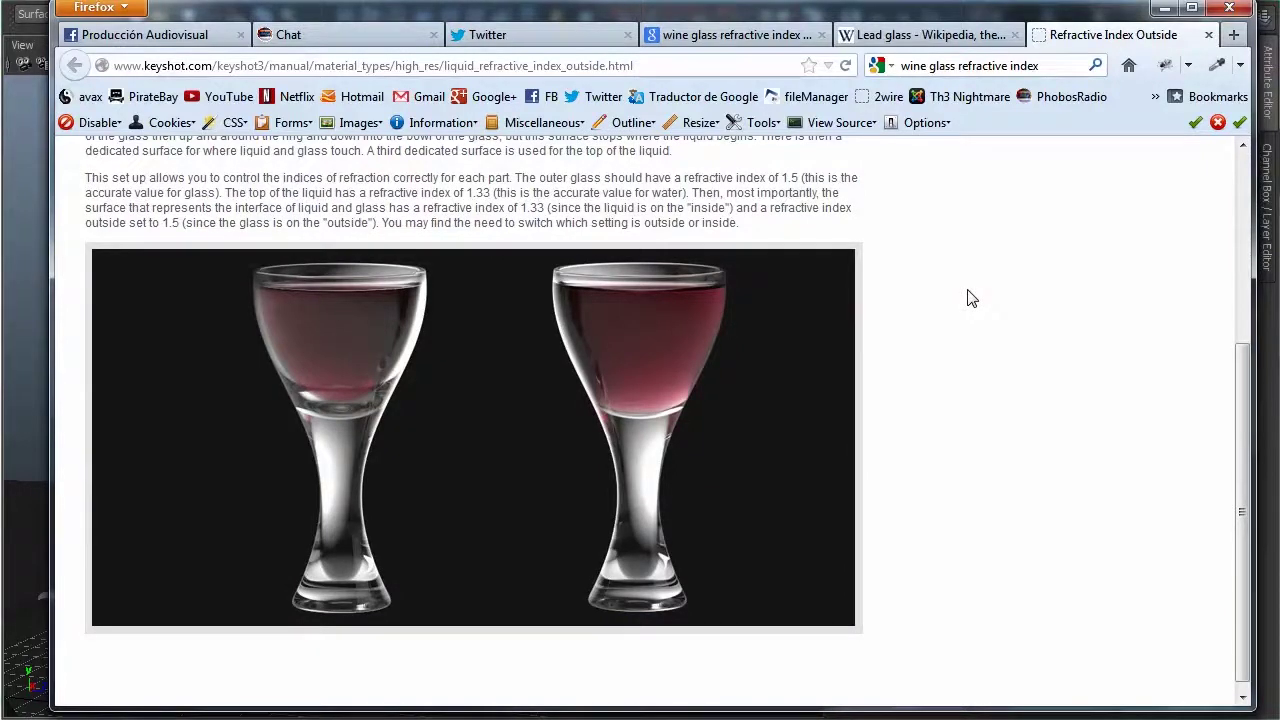
{"action": "scroll", "coordinate": [970, 298], "scroll_direction": "up", "scroll_amount": 1}
{"action": "scroll", "coordinate": [970, 298], "scroll_direction": "up", "scroll_amount": 2}
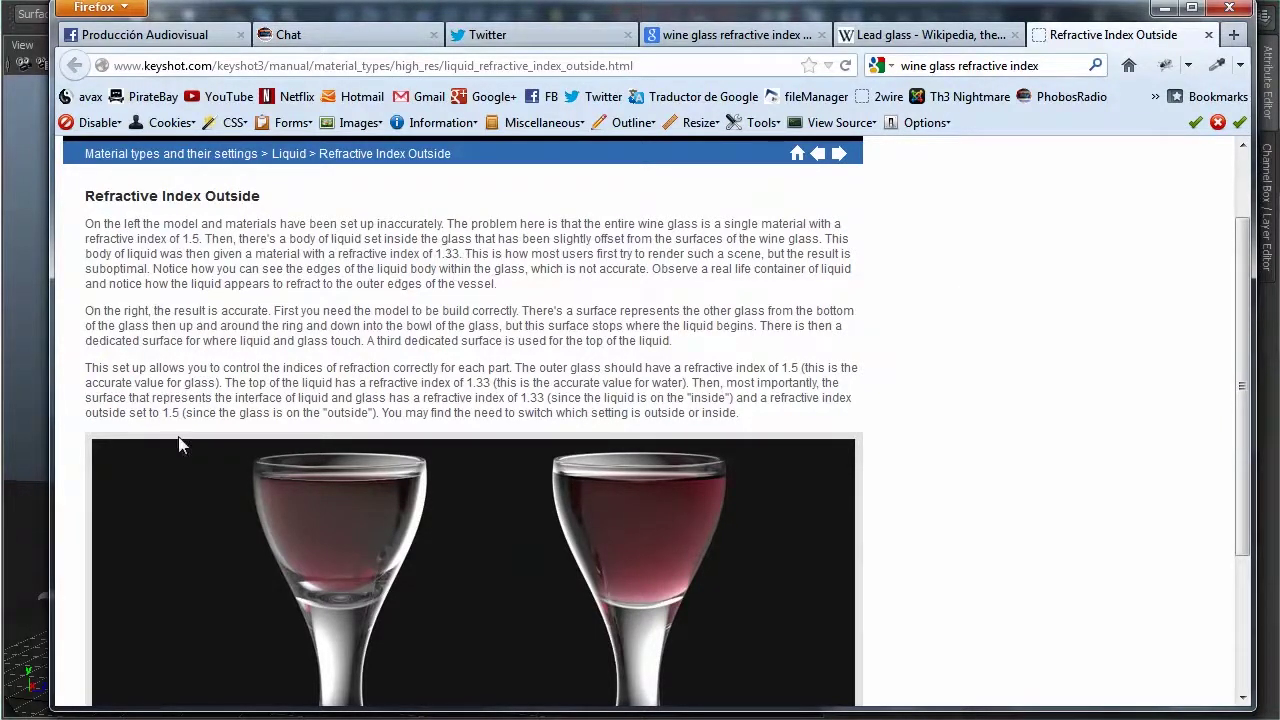
Step: Close Firefox along with all its open tabs
{"action": "scroll", "coordinate": [852, 405], "scroll_direction": "down", "scroll_amount": 3}
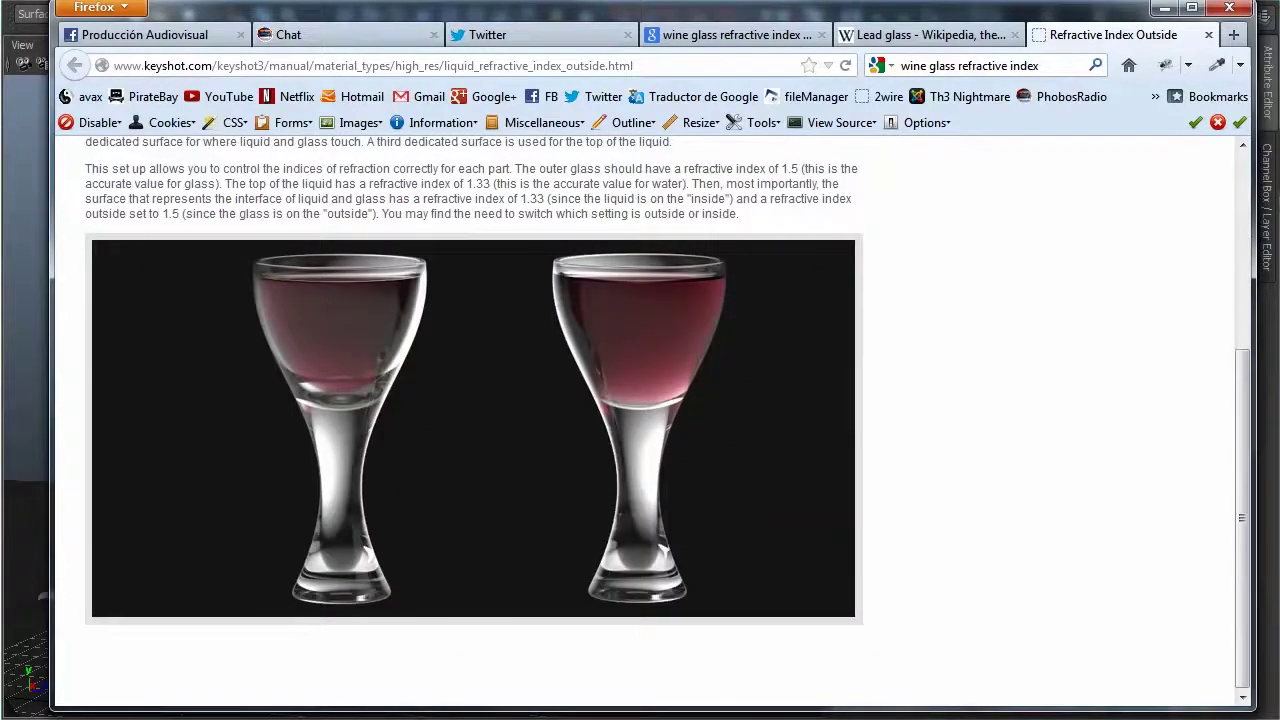
{"action": "left_click", "coordinate": [1229, 7]}
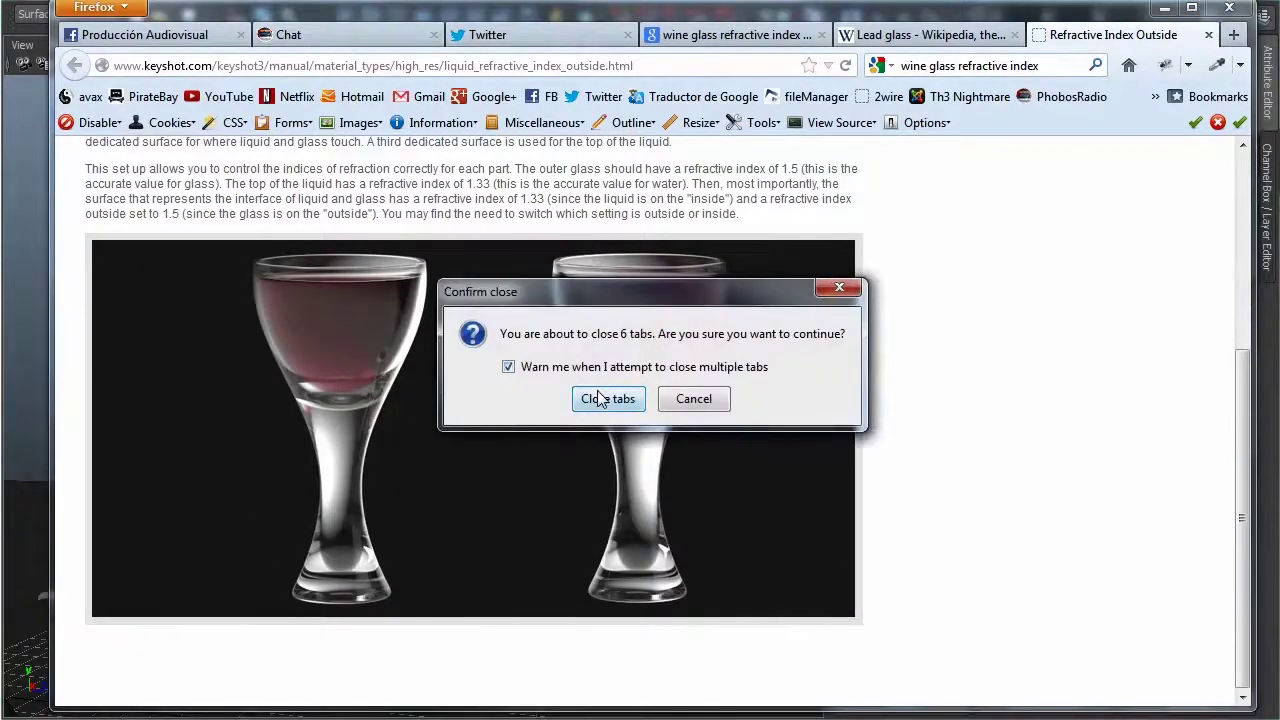
{"action": "left_click", "coordinate": [680, 398]}
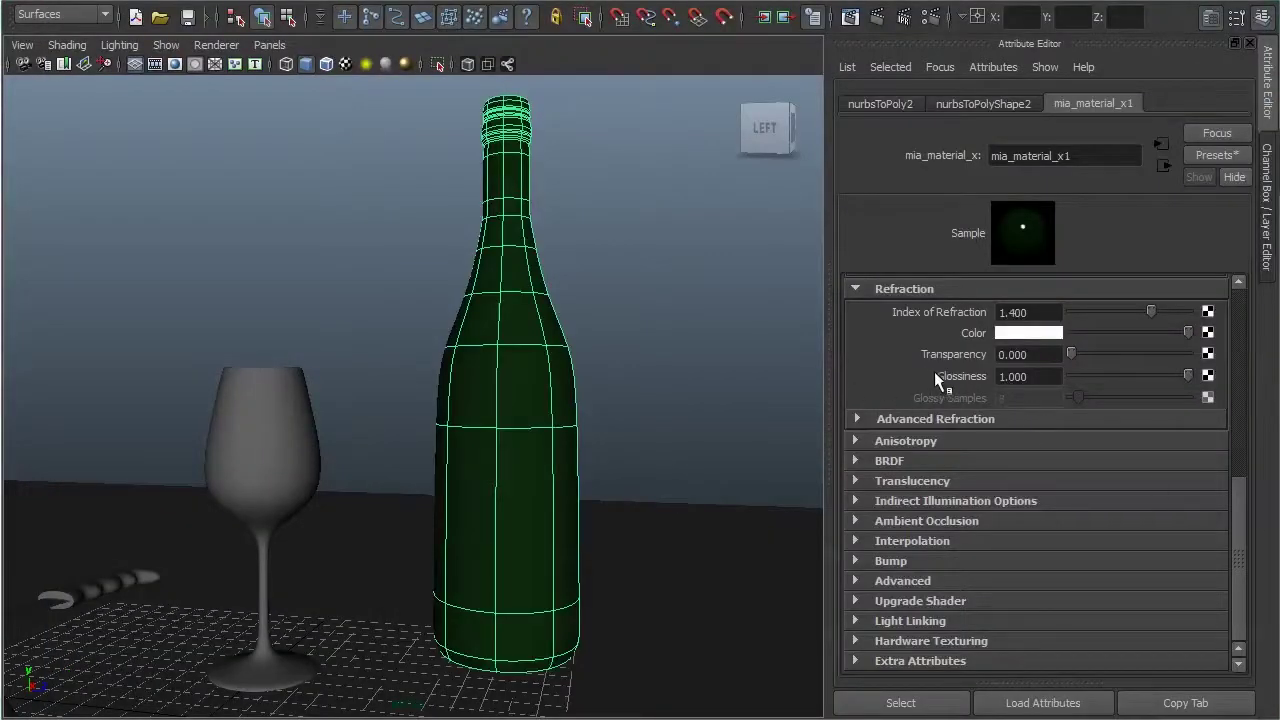
Step: Set mia_material_x1 Transparency to 1.0 and render the bottle and glass with mental ray
{"action": "left_click", "coordinate": [1034, 314]}
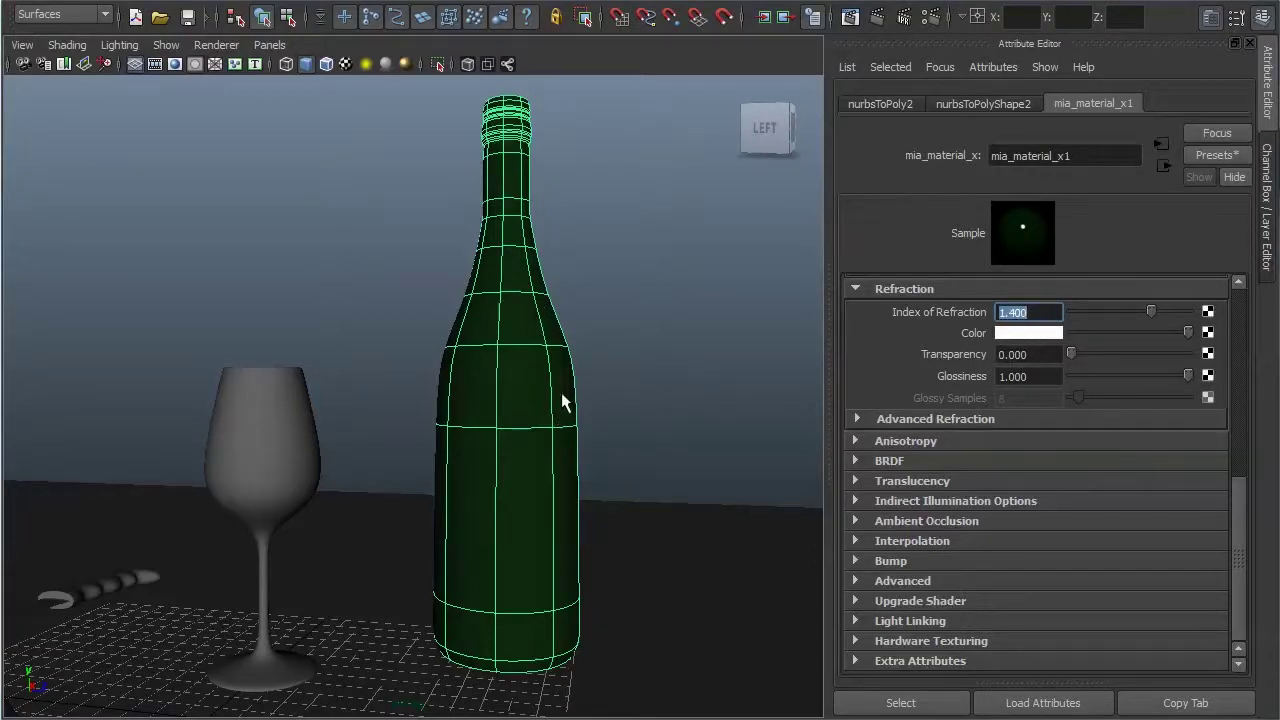
{"action": "left_click_drag", "start_coordinate": [1071, 354], "coordinate": [1195, 354]}
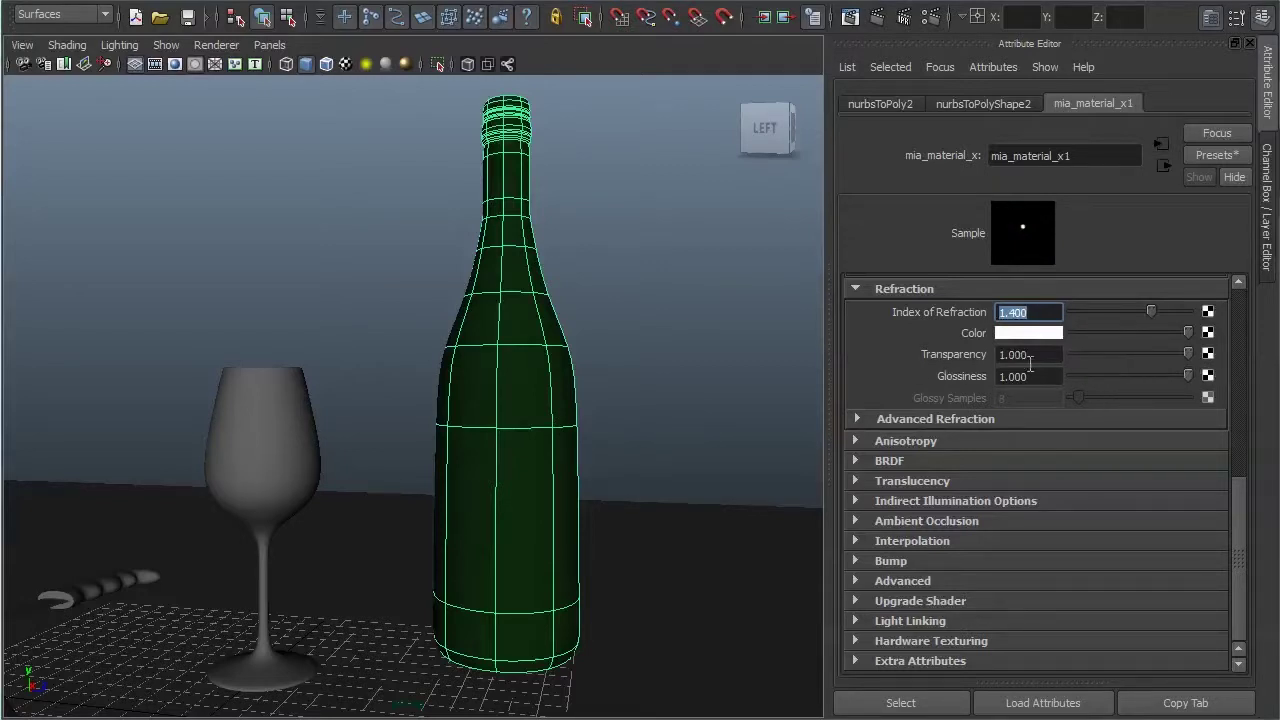
{"action": "left_click", "coordinate": [876, 17]}
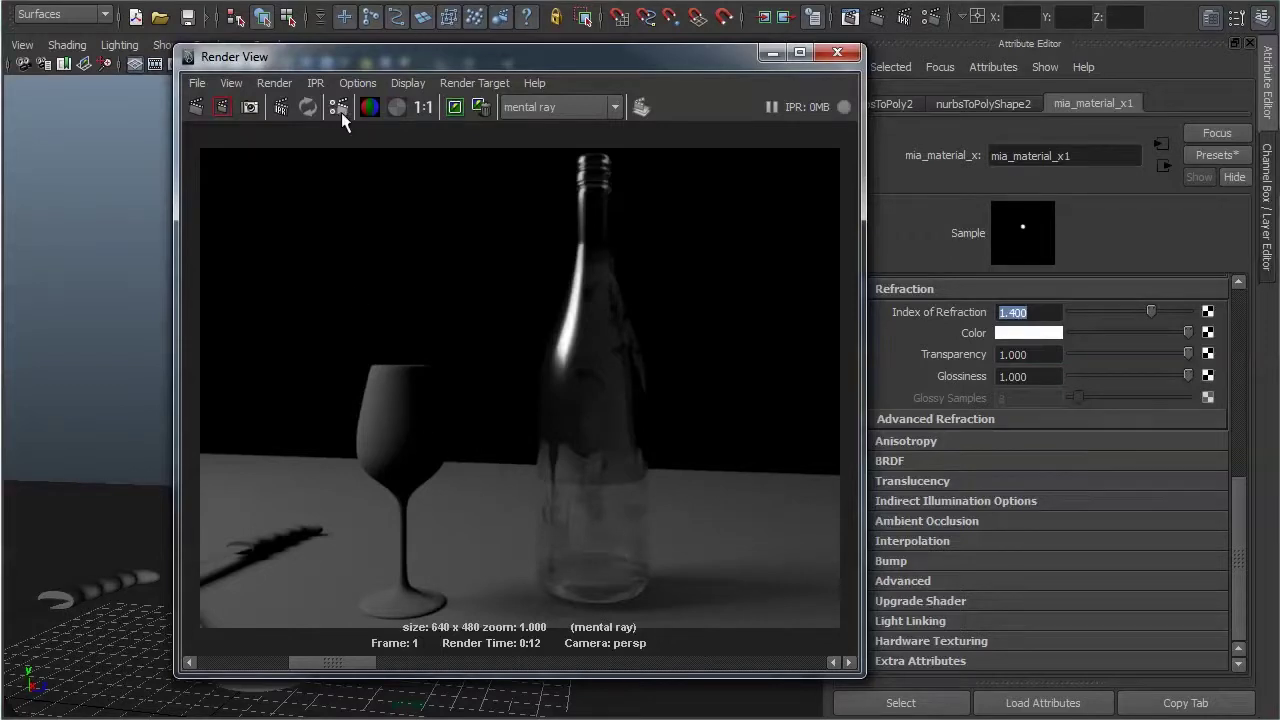
{"action": "left_click_drag", "start_coordinate": [378, 58], "coordinate": [396, 32]}
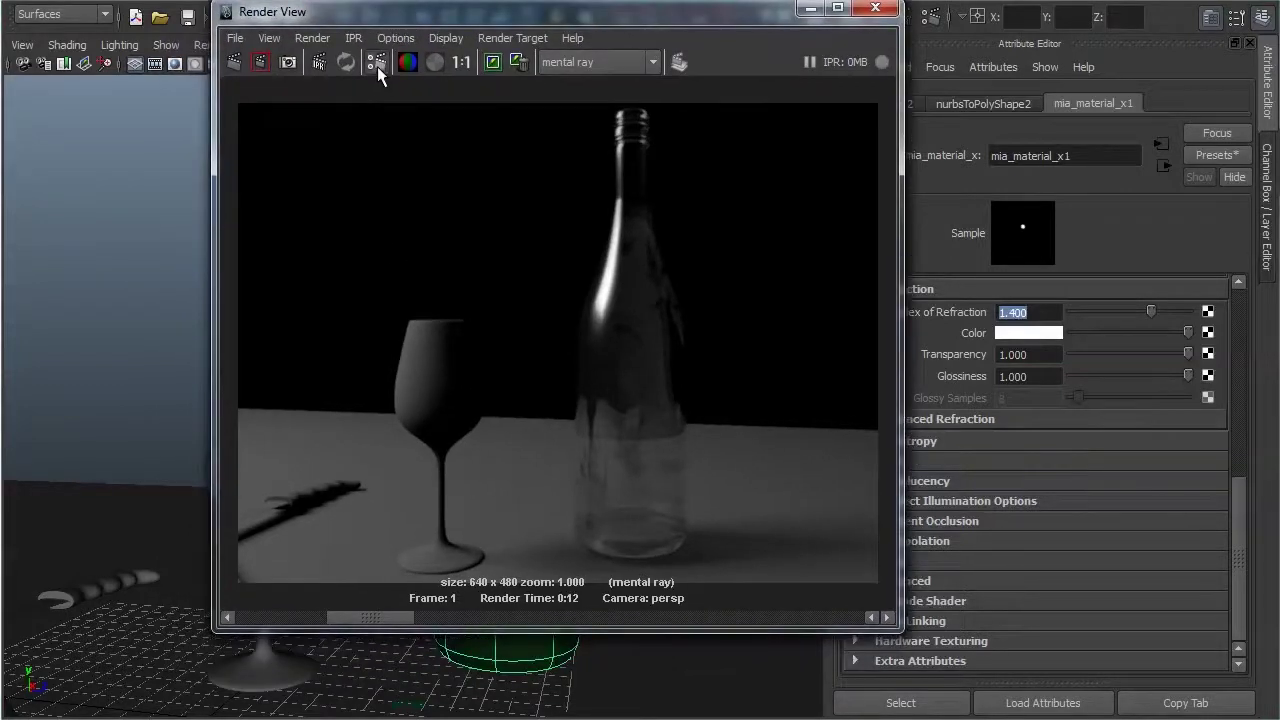
{"action": "left_click", "coordinate": [377, 64]}
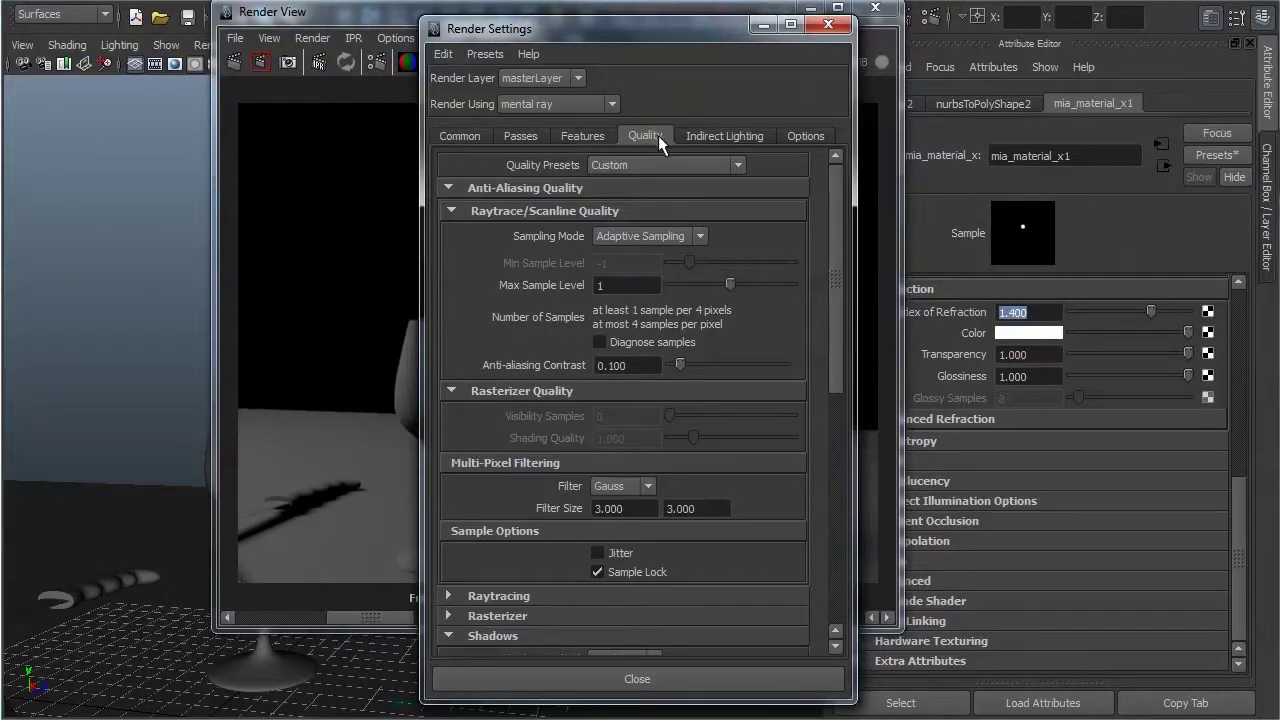
Step: Expand Raytracing on the Quality tab and place Render Settings beside the render
{"action": "left_click_drag", "start_coordinate": [832, 286], "coordinate": [821, 368]}
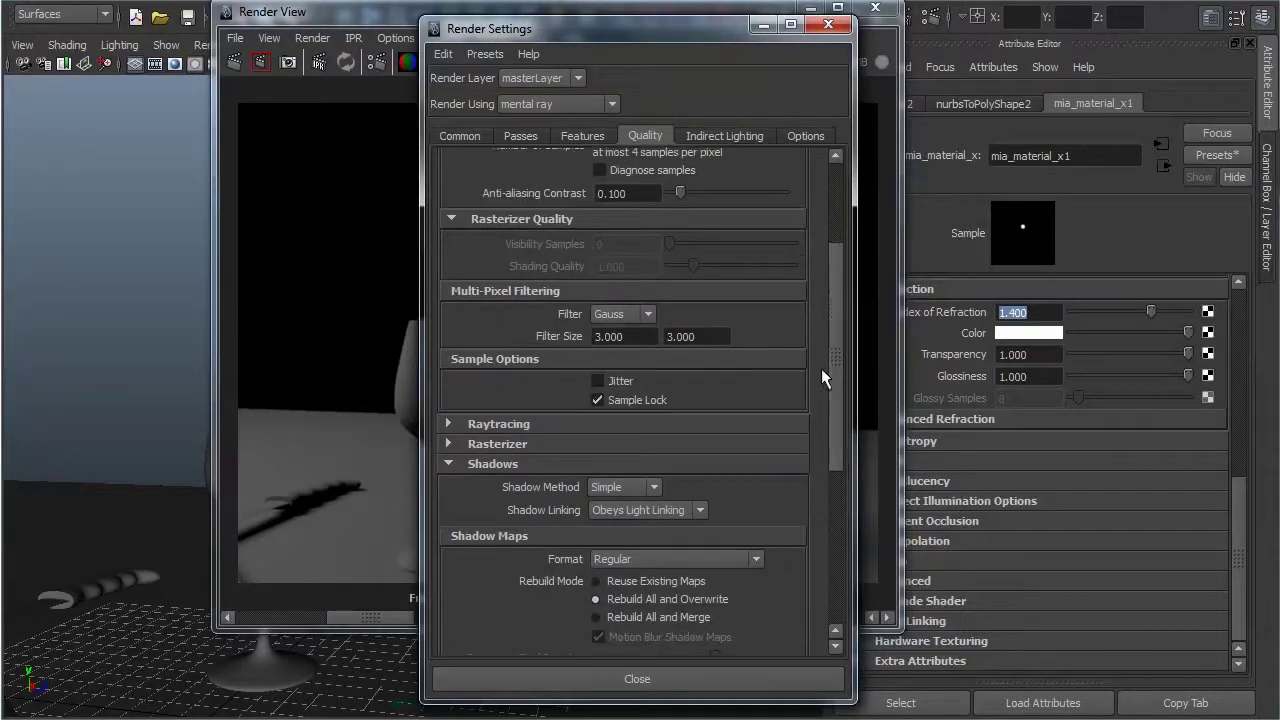
{"action": "left_click", "coordinate": [495, 420]}
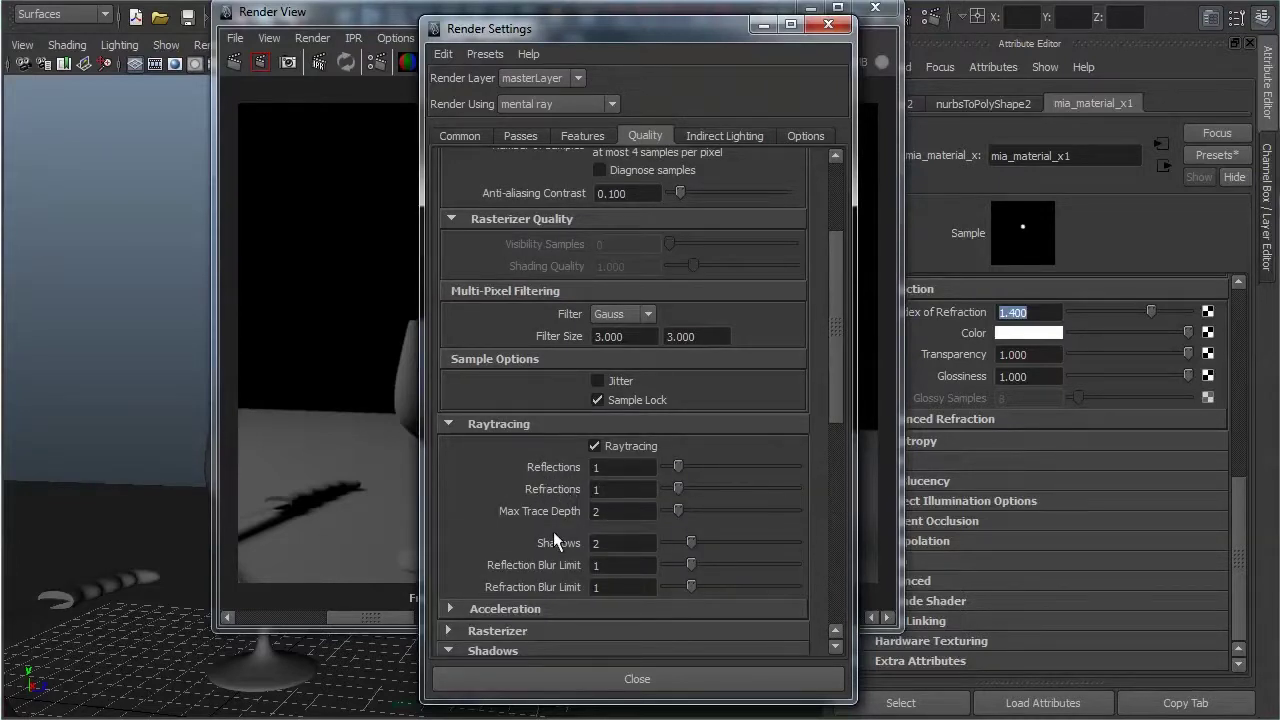
{"action": "mouse_move", "coordinate": [611, 31]}
{"action": "left_mouse_down"}
{"action": "mouse_move", "coordinate": [1253, 58]}
{"action": "mouse_move", "coordinate": [1124, 30]}
{"action": "left_mouse_up"}
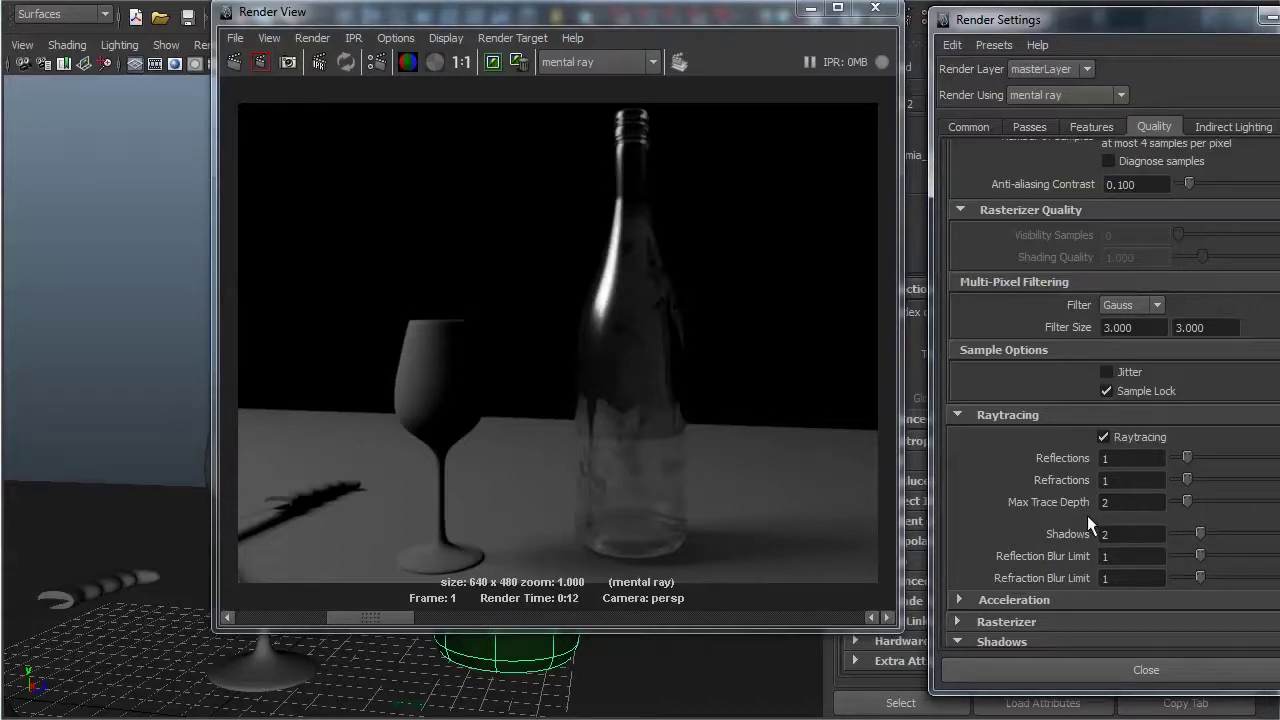
{"action": "double_click", "coordinate": [1132, 502]}
{"action": "left_click", "coordinate": [1130, 459]}
Step: Set Reflections to 5, Refractions to 5 and Max Trace Depth to 10, then re-render
{"action": "type", "text": "5"}
{"action": "key", "text": "Return"}
{"action": "double_click", "coordinate": [1134, 480]}
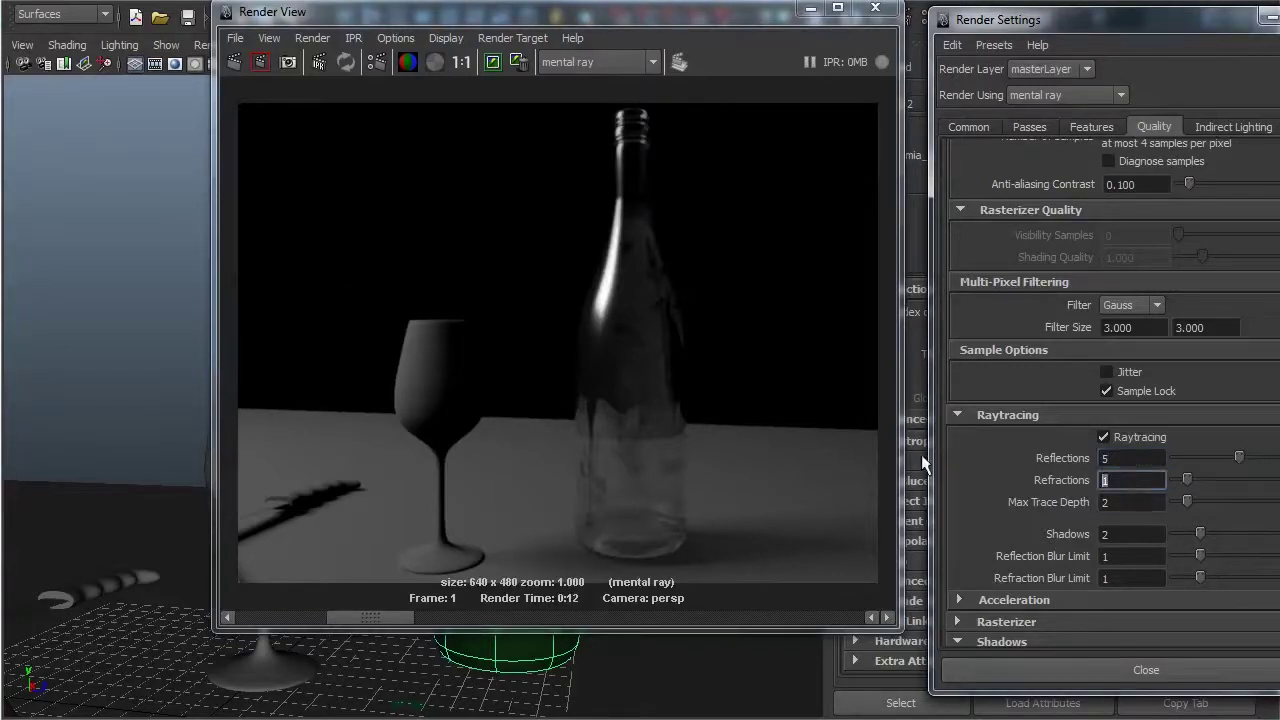
{"action": "type", "text": "5"}
{"action": "key", "text": "Return"}
{"action": "key", "text": "Tab"}
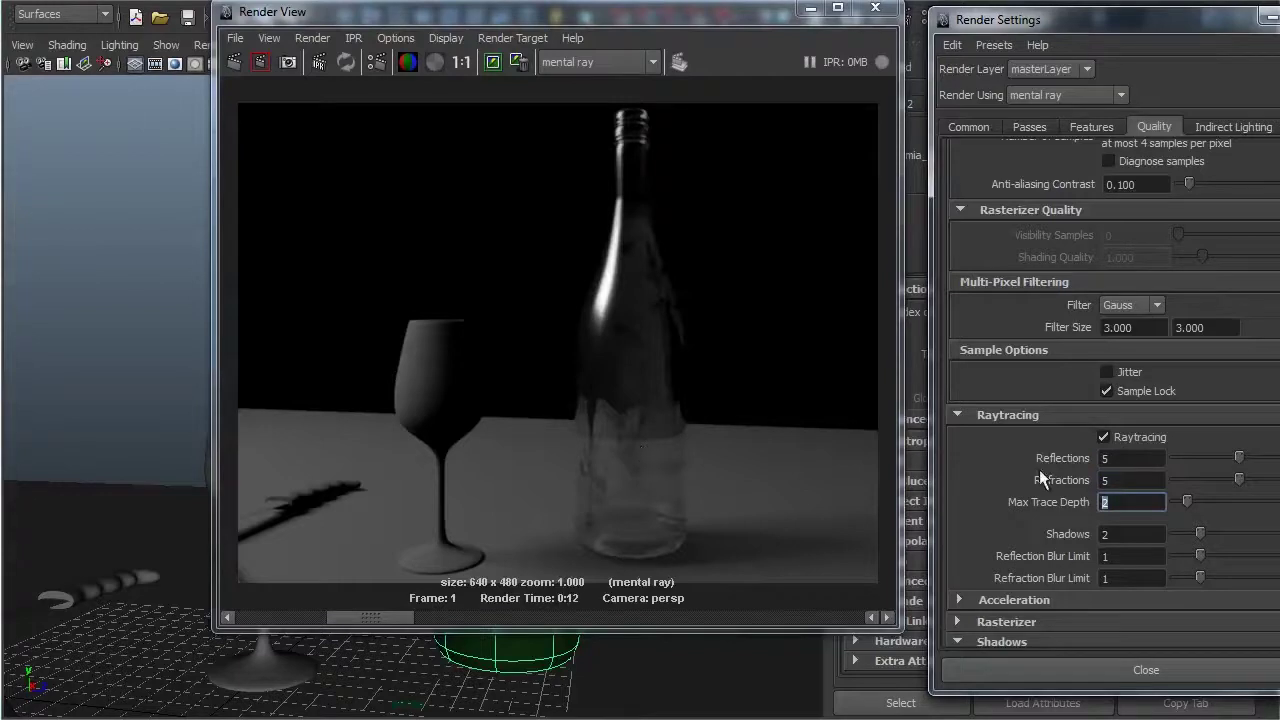
{"action": "double_click", "coordinate": [1138, 457]}
{"action": "key", "text": "Tab"}
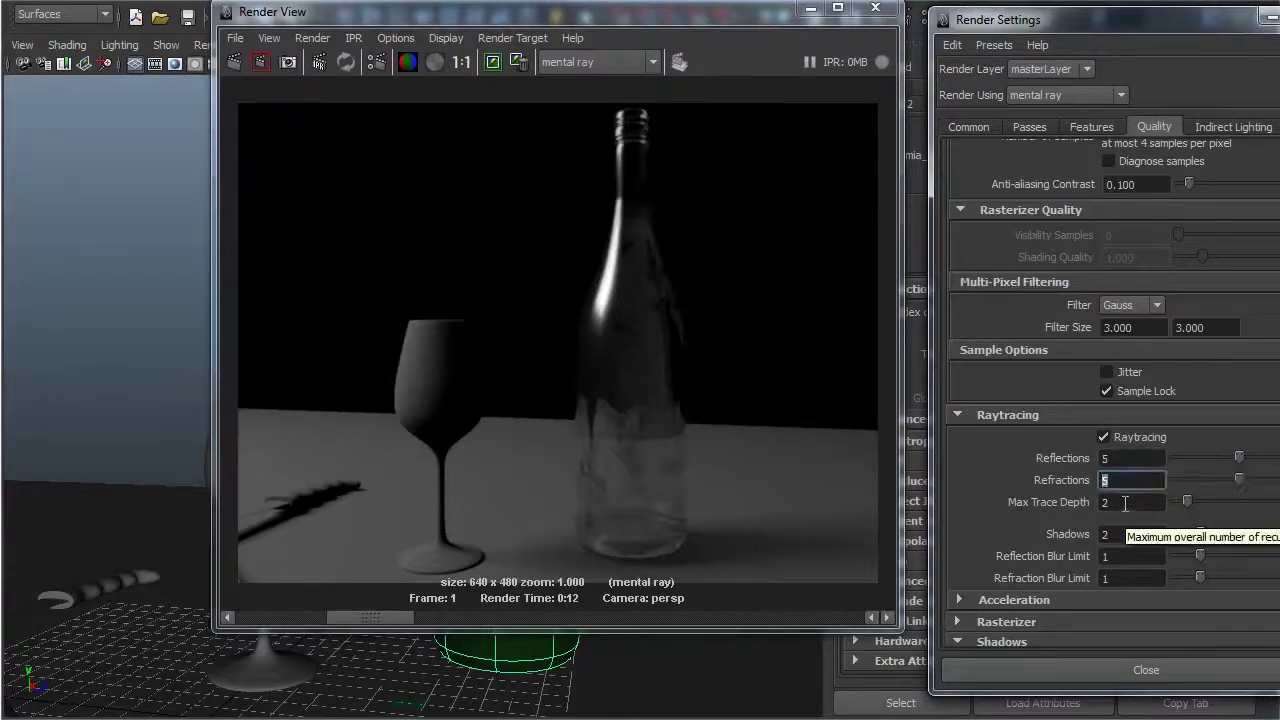
{"action": "key", "text": "Tab"}
{"action": "type", "text": "10"}
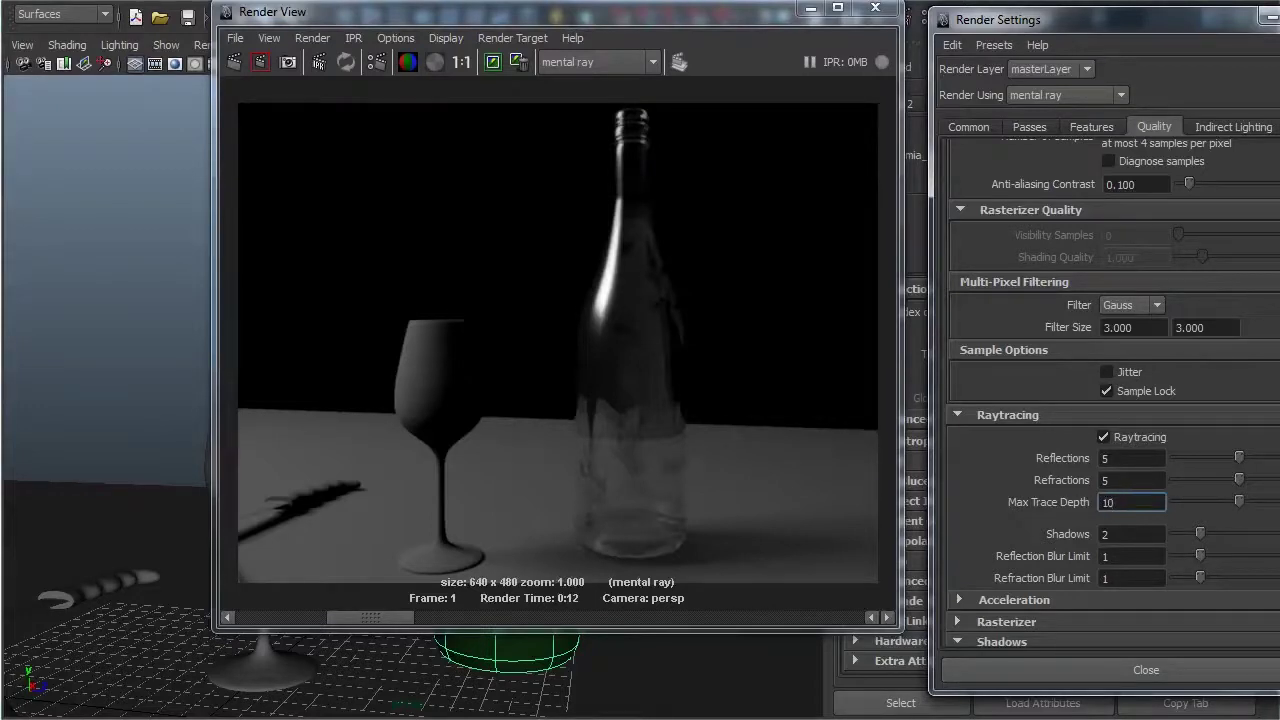
{"action": "left_click", "coordinate": [235, 62]}
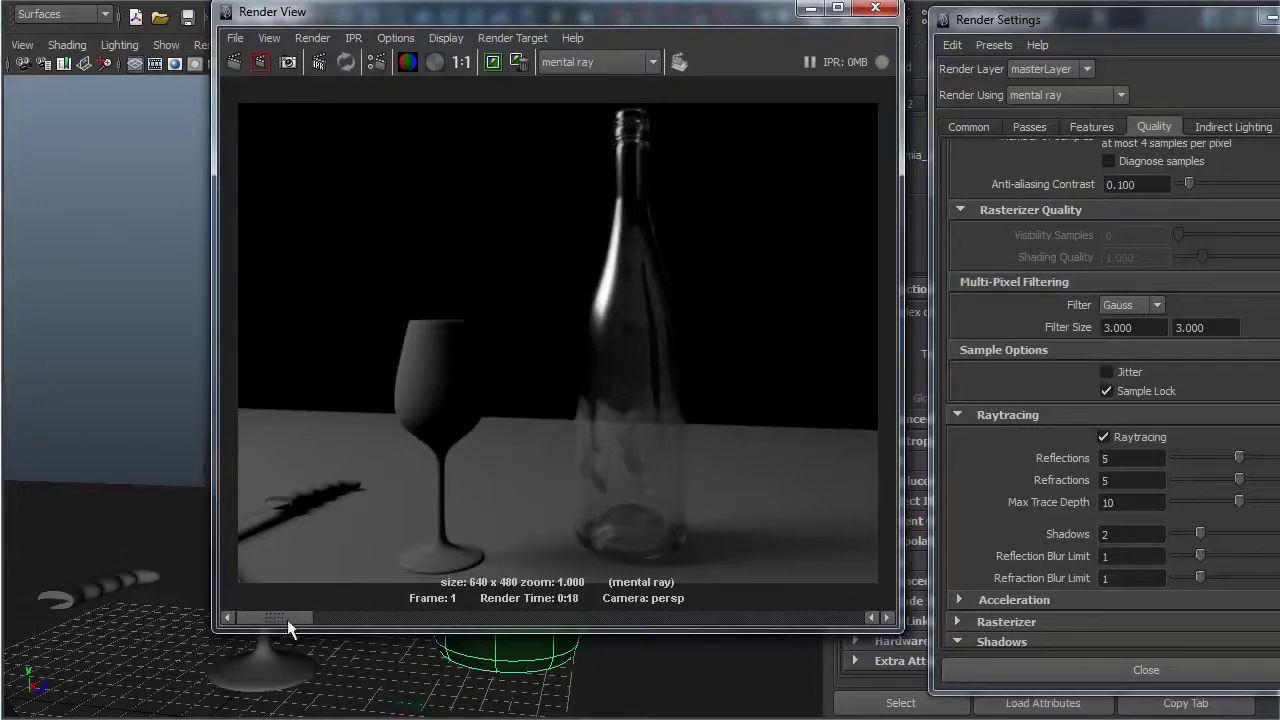
Step: Compare the new render with the previous one, then close Render Settings and Render View
{"action": "mouse_move", "coordinate": [299, 617]}
{"action": "left_mouse_down"}
{"action": "mouse_move", "coordinate": [384, 616]}
{"action": "mouse_move", "coordinate": [270, 620]}
{"action": "left_mouse_up"}
{"action": "mouse_move", "coordinate": [284, 620]}
{"action": "left_mouse_down"}
{"action": "mouse_move", "coordinate": [360, 628]}
{"action": "mouse_move", "coordinate": [277, 616]}
{"action": "left_mouse_up"}
{"action": "left_click", "coordinate": [1271, 17]}
{"action": "left_click", "coordinate": [888, 10]}
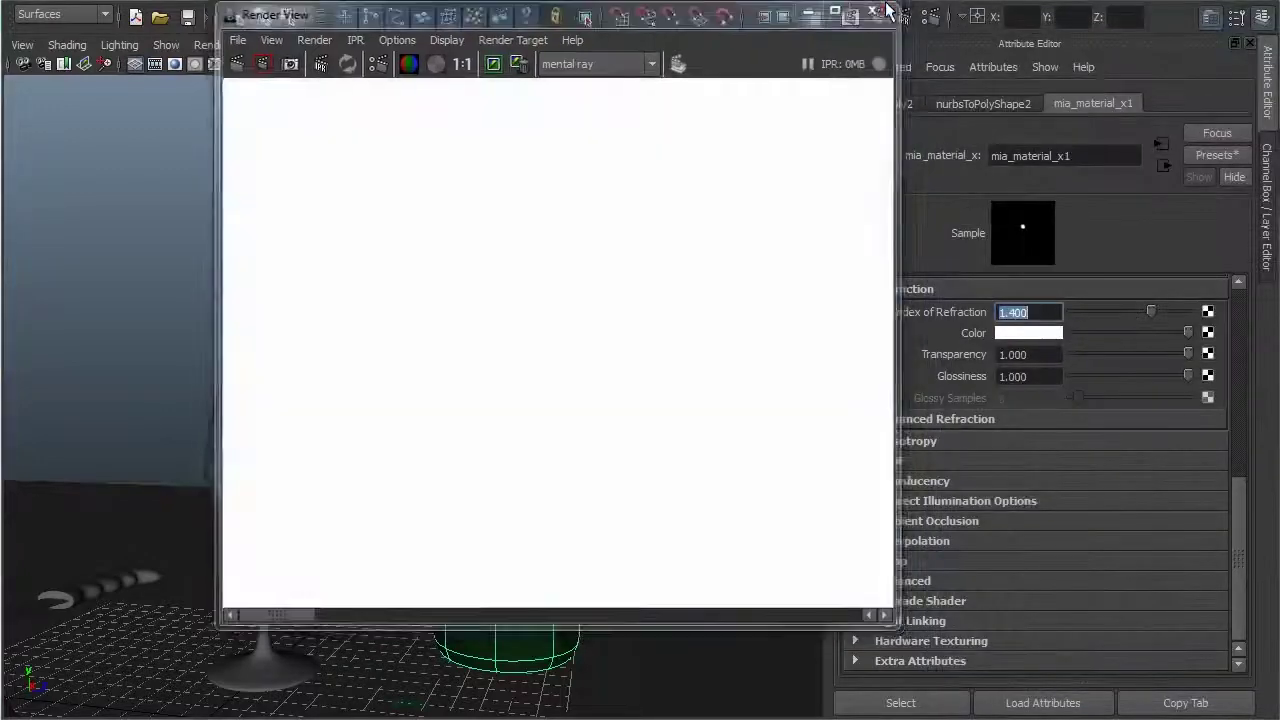